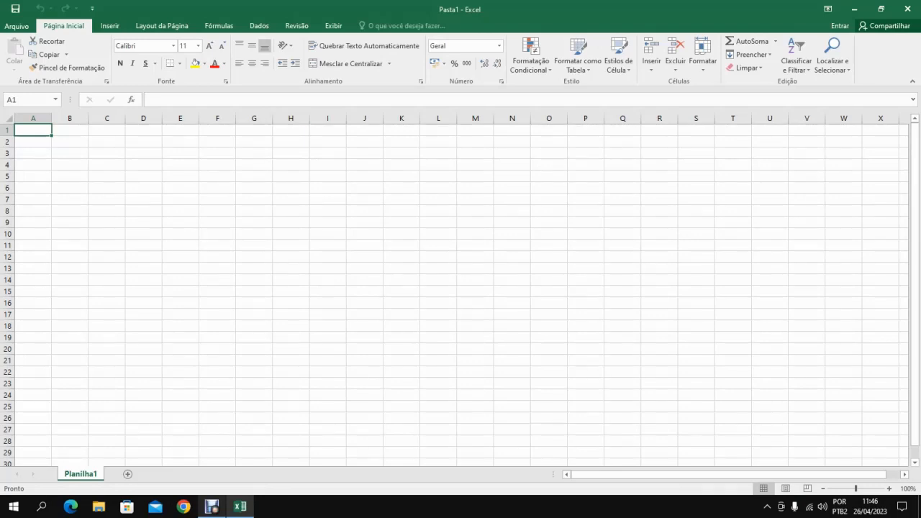
Look through the list of available logical functions, including SE.
left_click(219, 25)
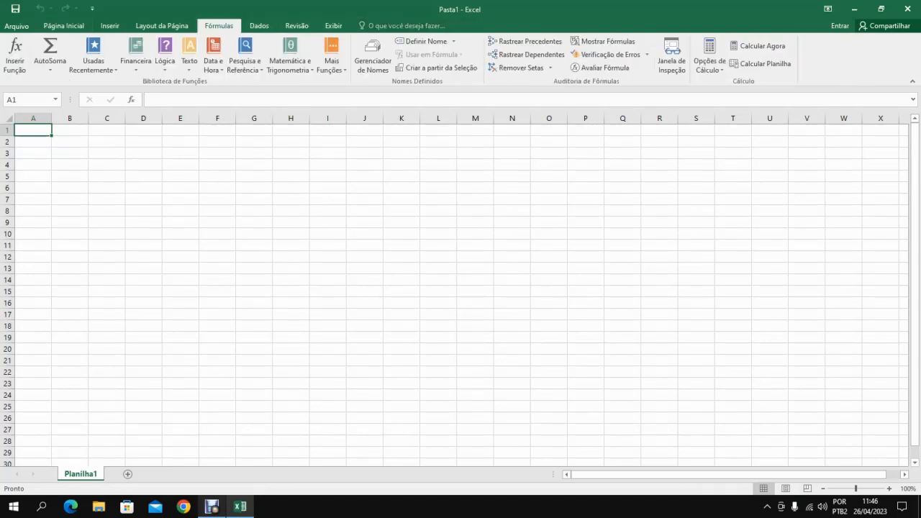
left_click(165, 61)
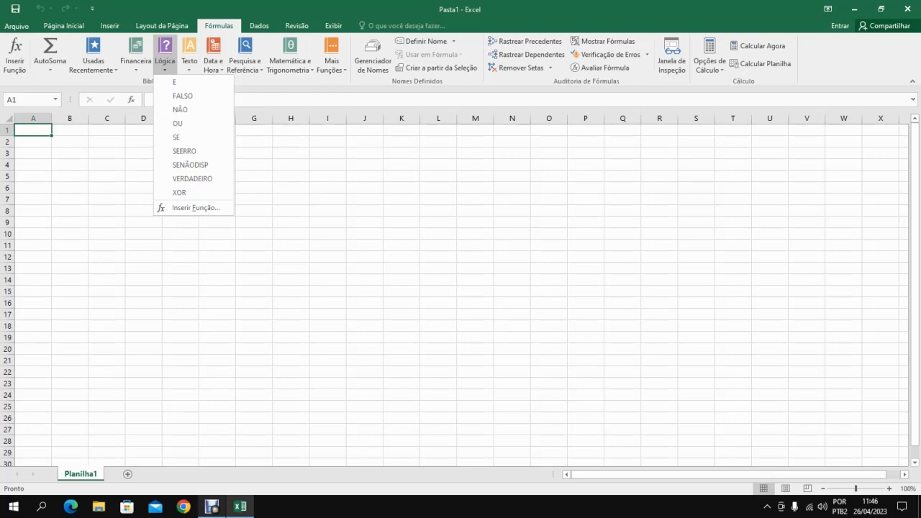
key("Escape")
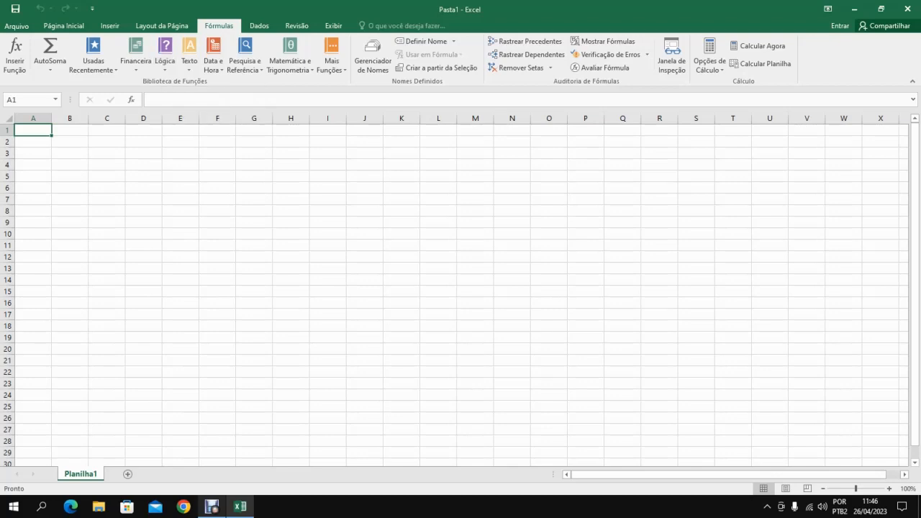
Rename the sheet Planilha1 as EX FUNÇÃO SE.
double_click(81, 475)
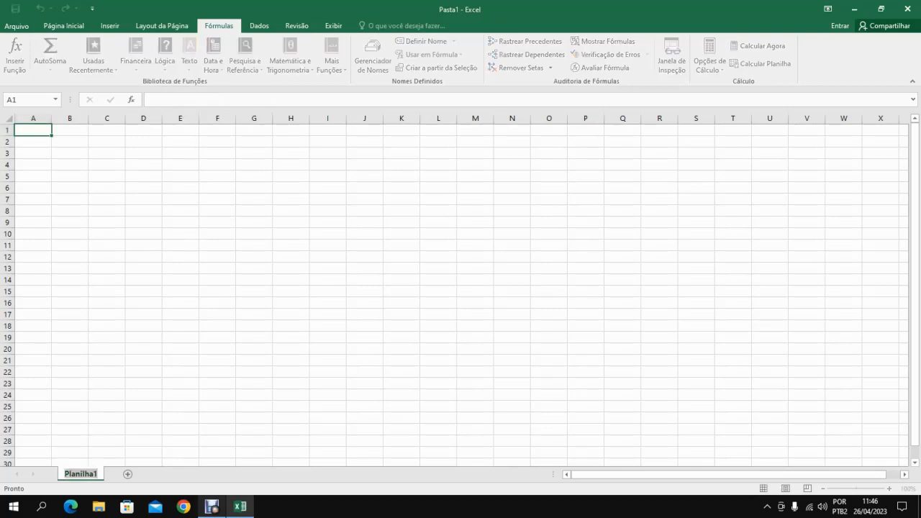
type("EX FUN")
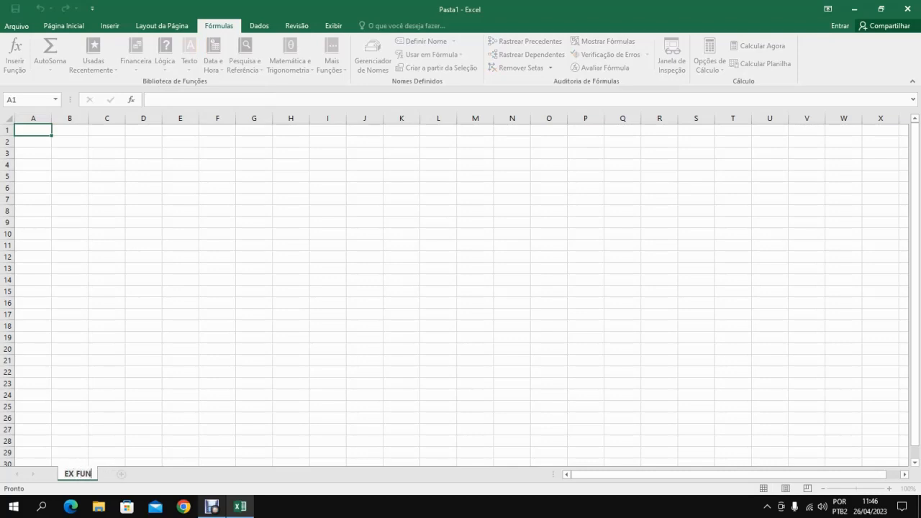
type("ÇÃO SE")
key("Return")
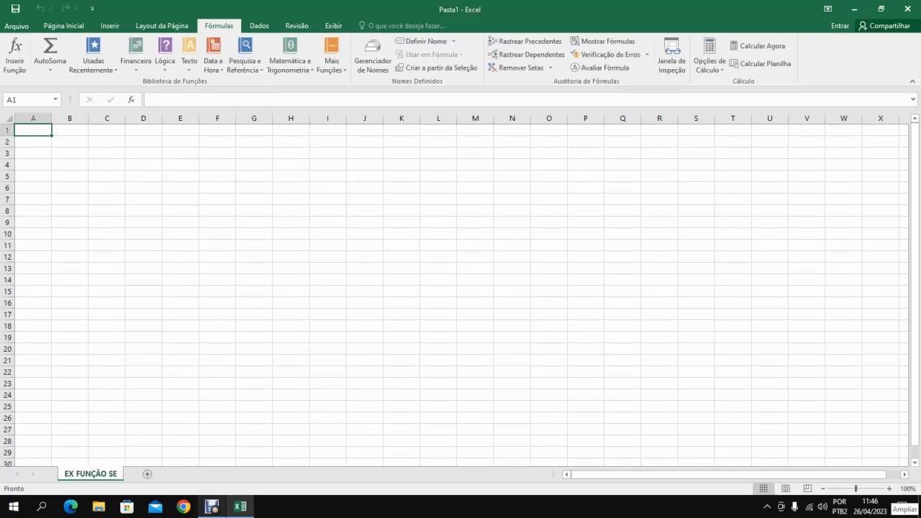
Enter the heading ALUNOS in cell A1.
left_click_drag(857, 488, 862, 489)
left_click(890, 488)
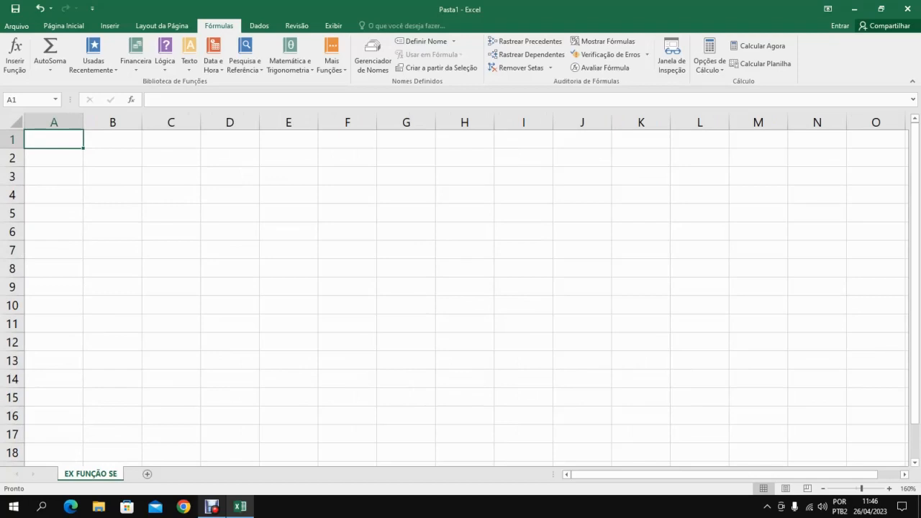
type("ALU")
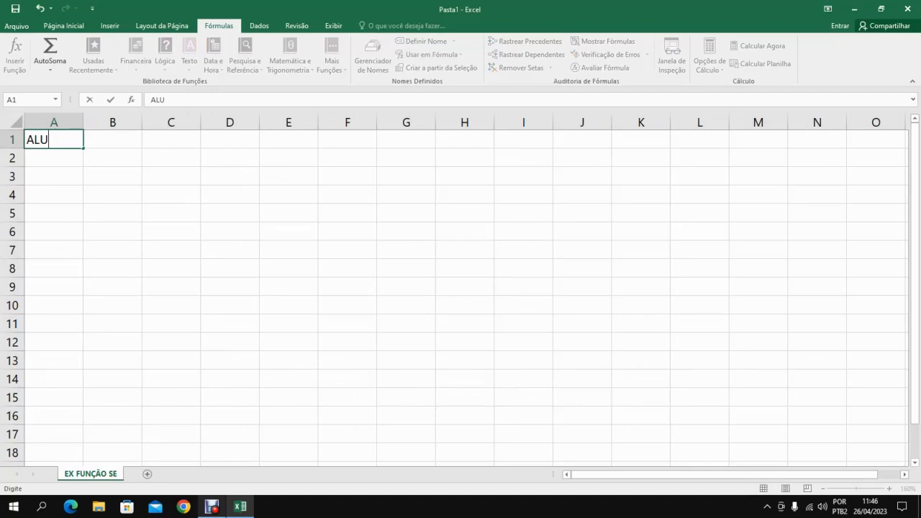
type("NOS")
key("Return")
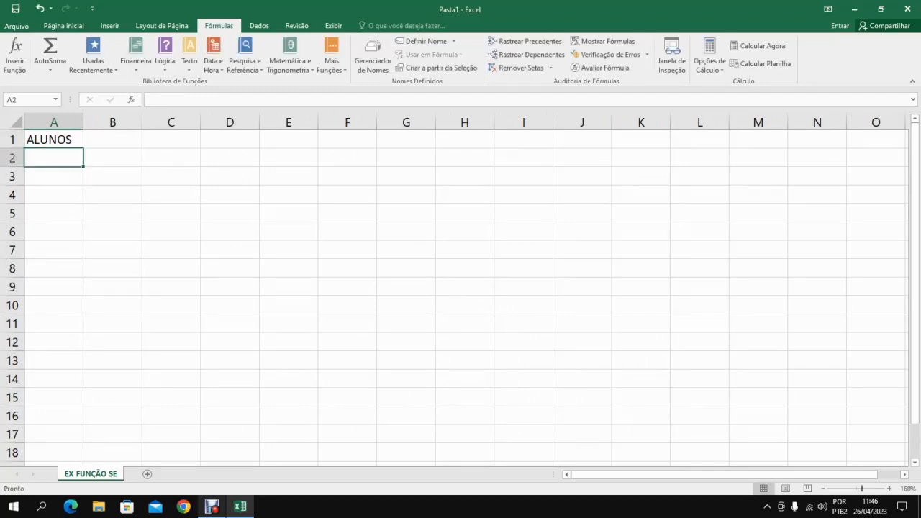
Enter the full names of the first three students in cells A2 to A4.
type("Rod")
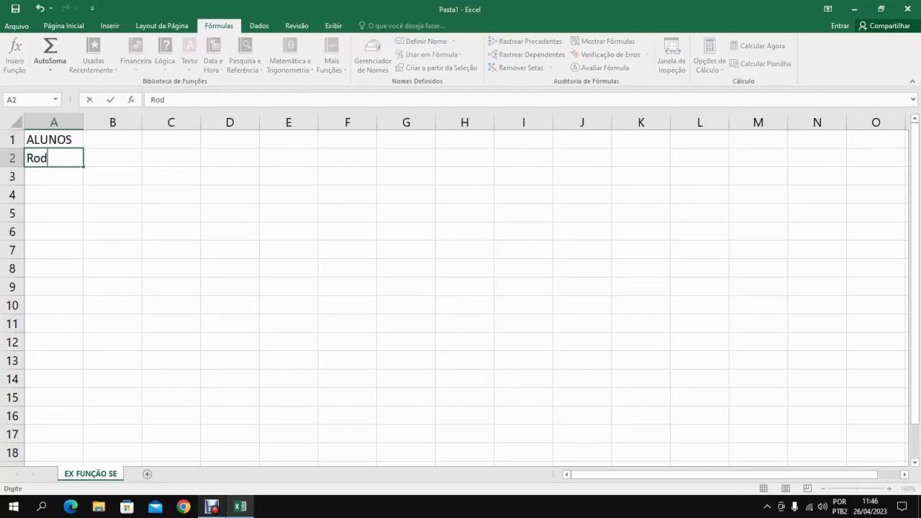
type("rigo Borges")
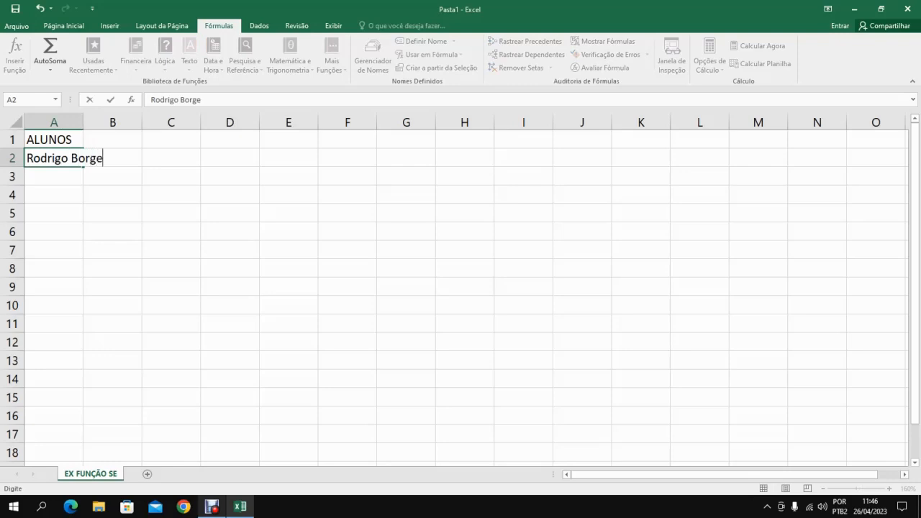
key("Return")
type("Saman")
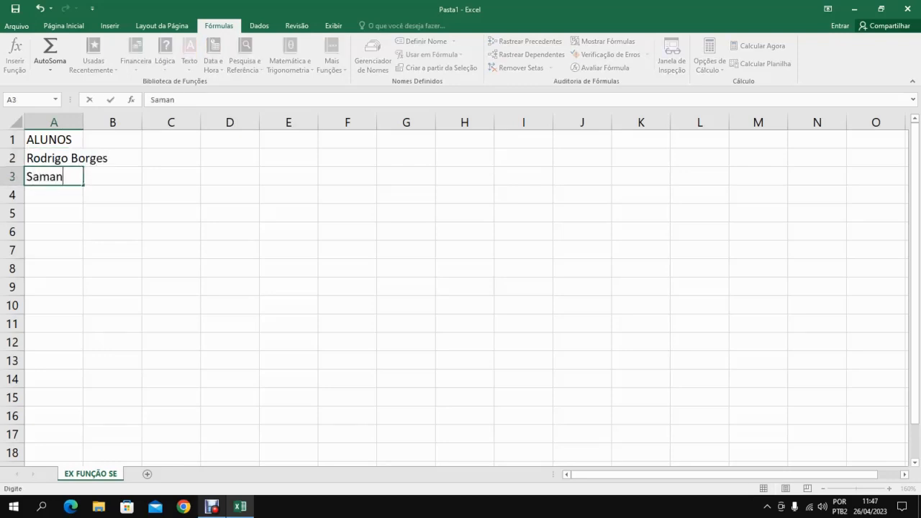
type("ta Neves")
key("Return")
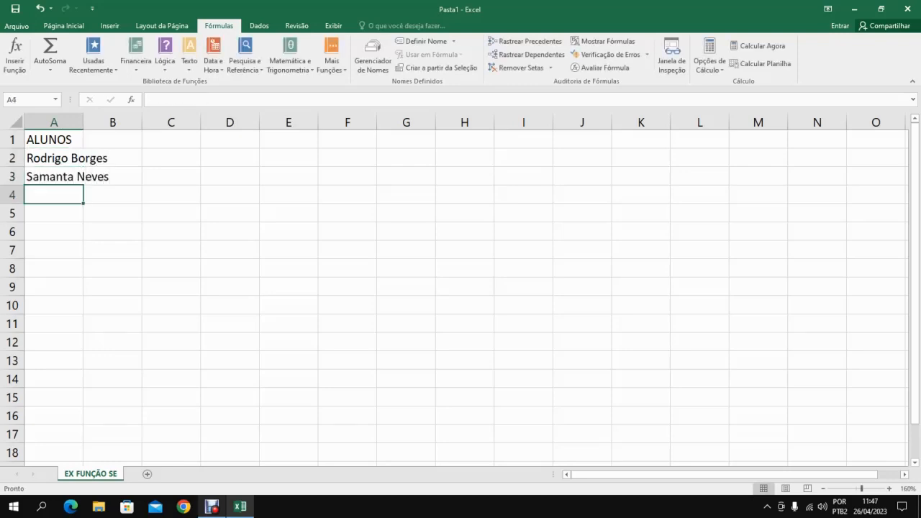
type("Chico Mendes")
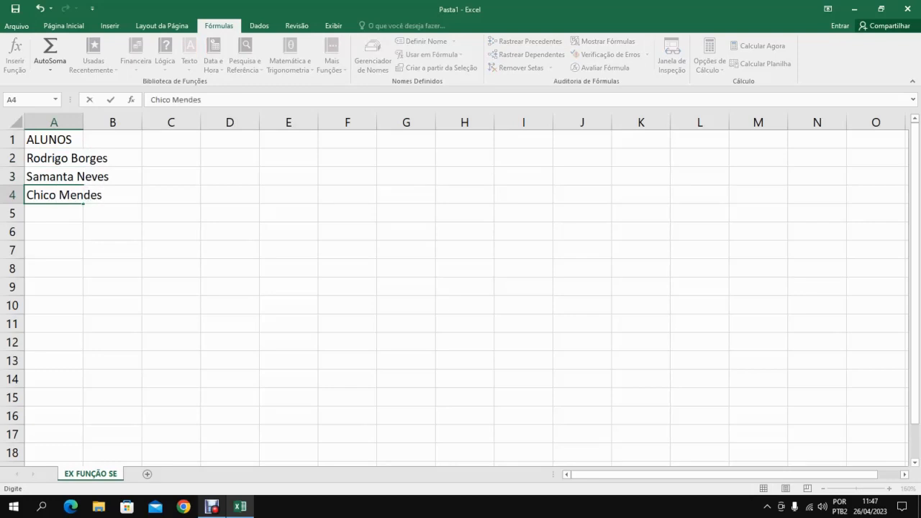
key("Return")
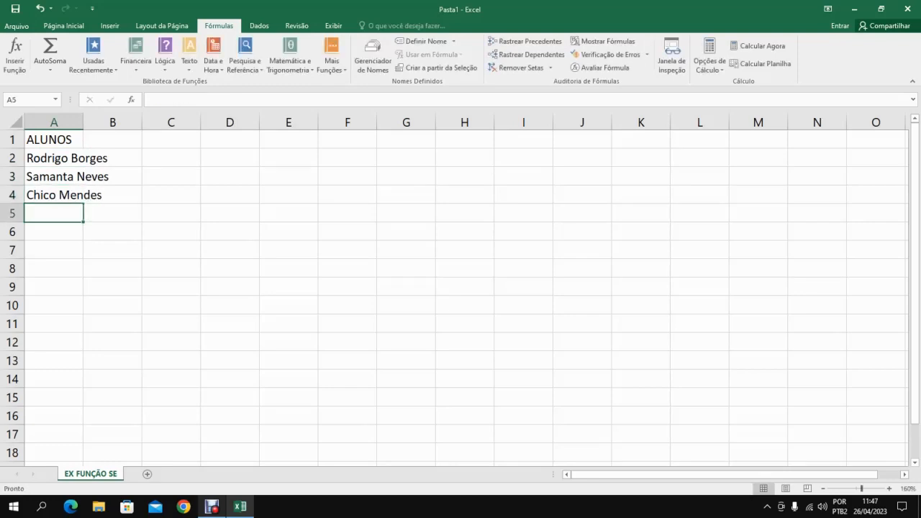
Enter the fourth student's full name in A5 and fit column A's width to its contents.
type("M")
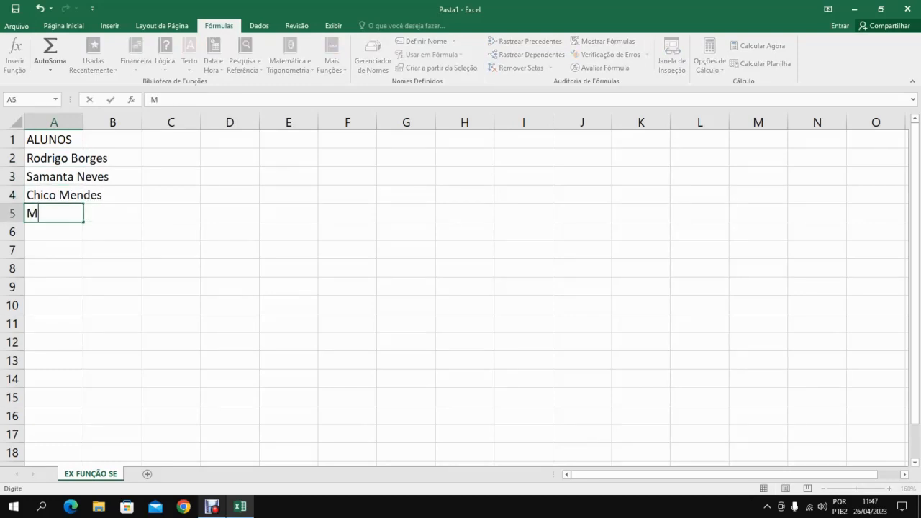
type("anuela D")
type("'Ávb")
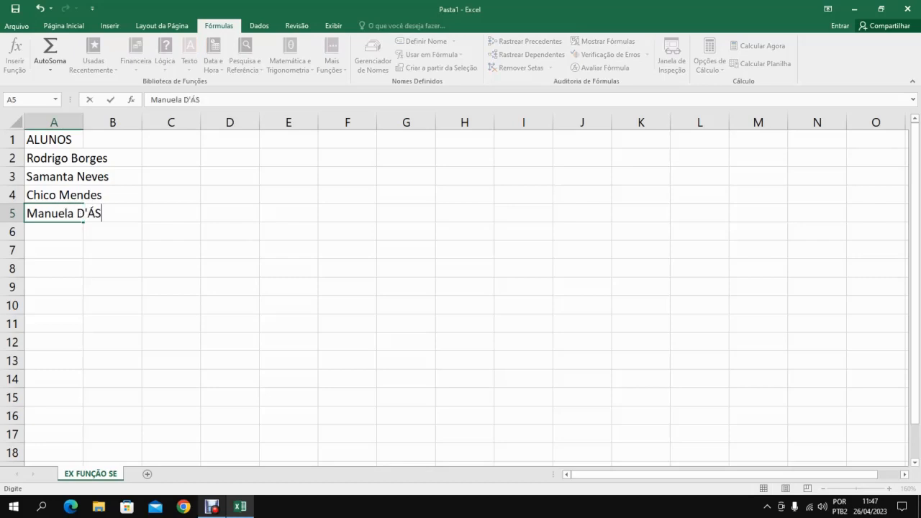
key("BackSpace")
type("ila")
key("Return")
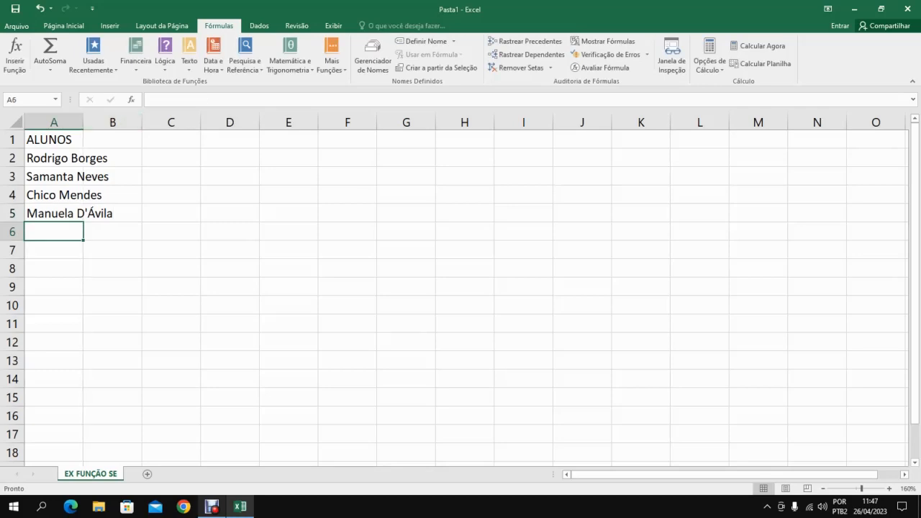
double_click(83, 123)
Centre the header cells A1:E1 horizontally and make the ALUNOS heading bold.
left_click(73, 139)
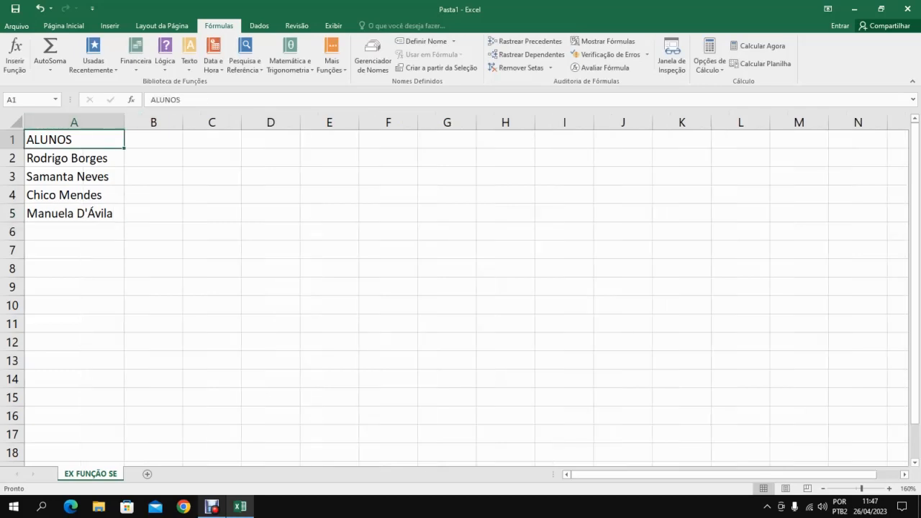
left_click_drag(73, 140, 330, 140)
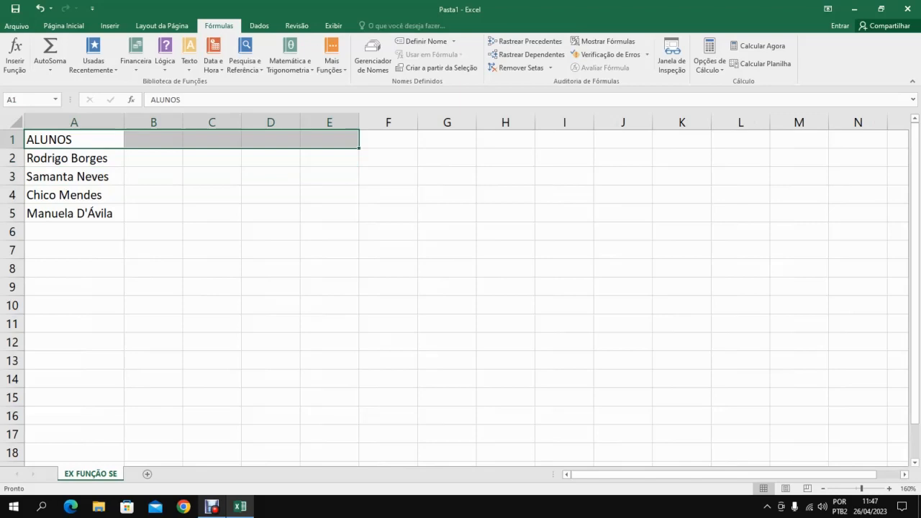
left_click(64, 26)
left_click(252, 63)
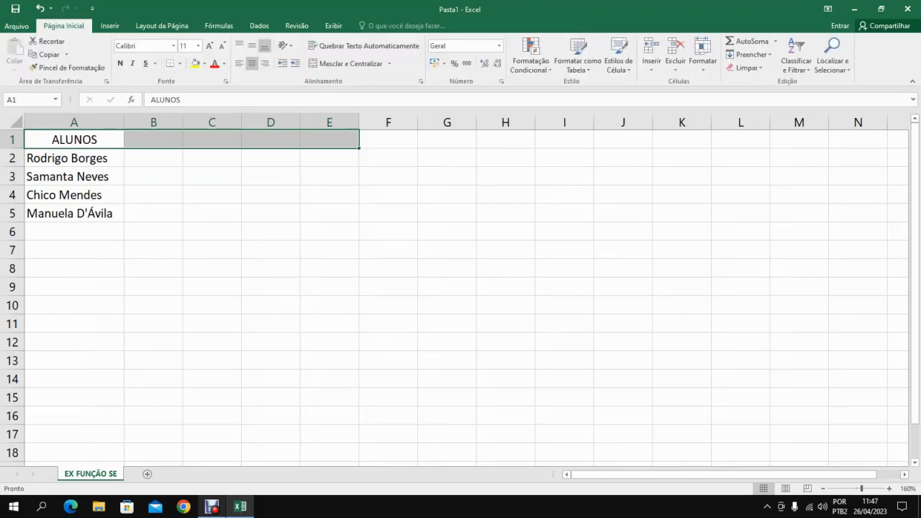
left_click(73, 140)
left_click(120, 63)
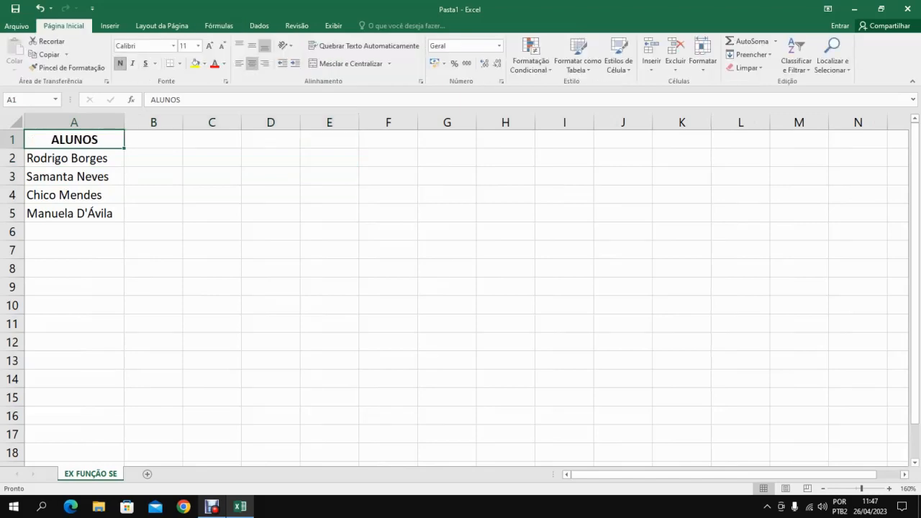
Enter the heading AVALIAÇÃO 1 in B1 and fit column B's width to it.
left_click(153, 139)
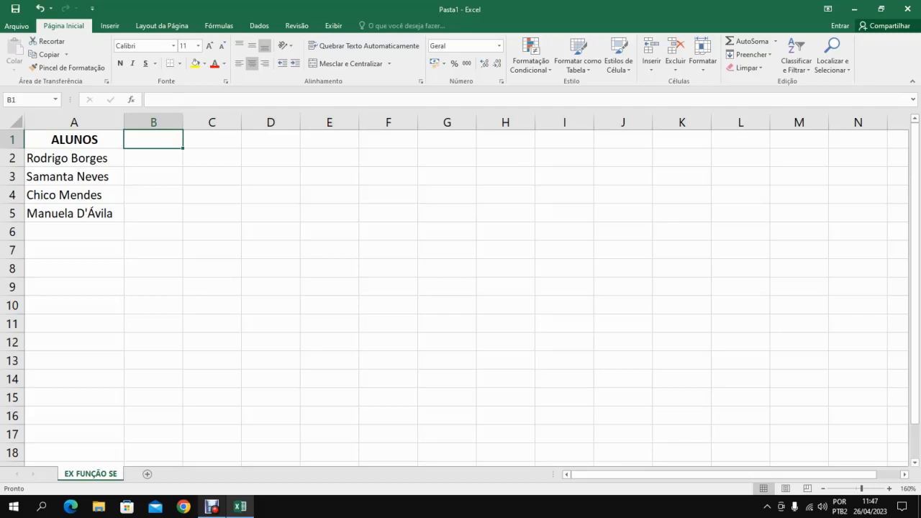
type("AVALI")
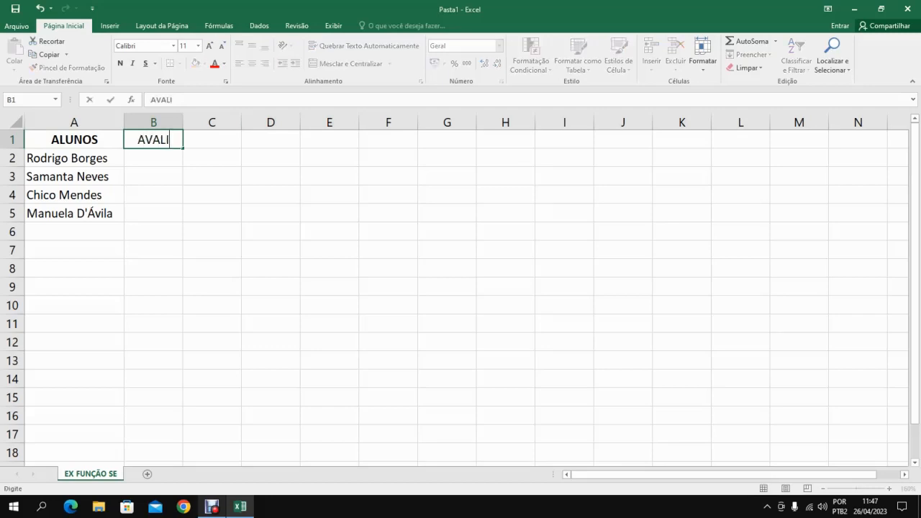
type("AÇÕES")
key("BackSpace")
key("BackSpace")
key("BackSpace")
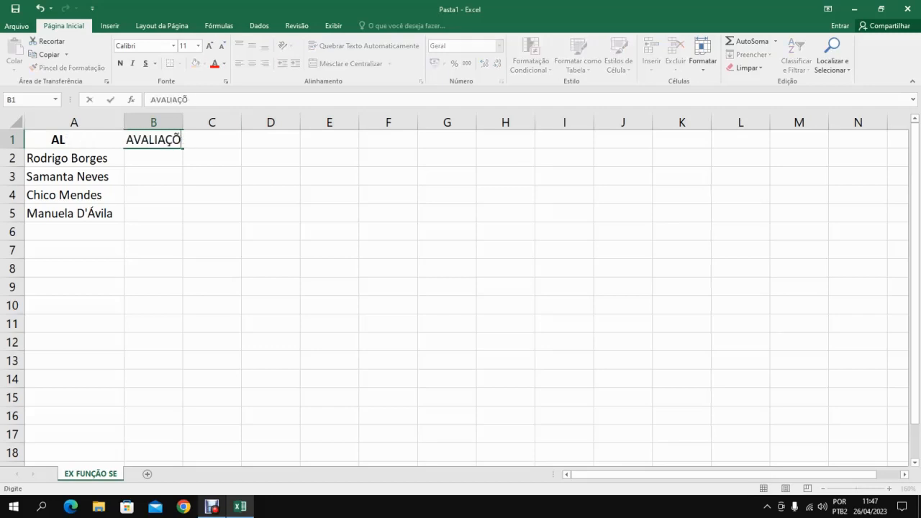
type("ÃO 1")
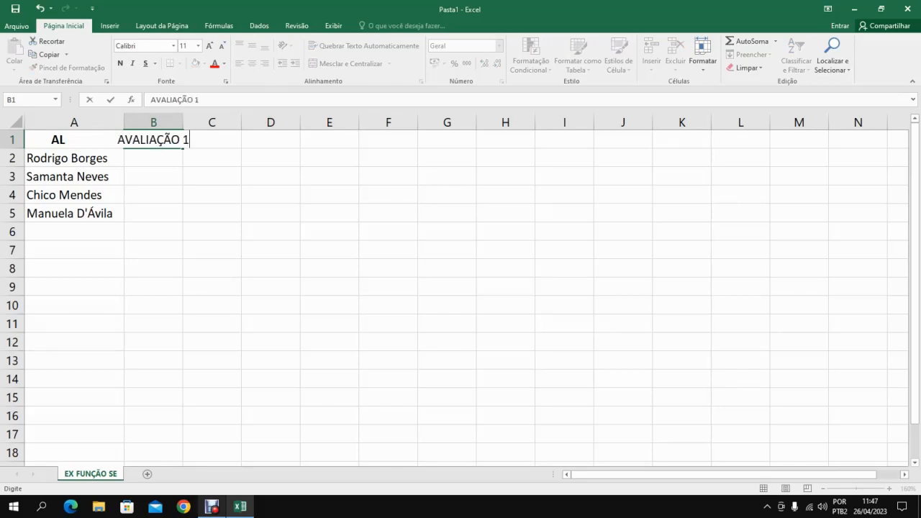
key("ctrl+Return")
key("Return")
double_click(183, 122)
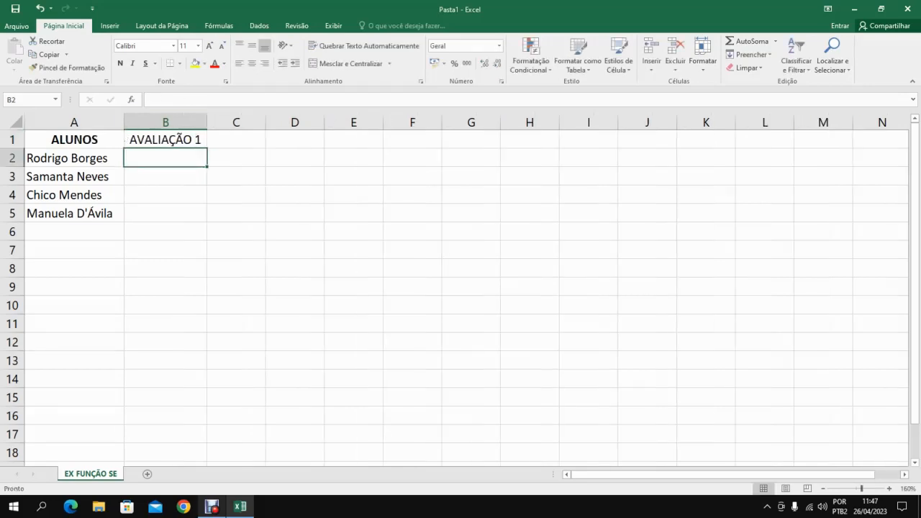
Extend the AVALIAÇÃO 1 heading as a series across row 1 to E1, ending at AVALIAÇÃO 4.
left_click(166, 140)
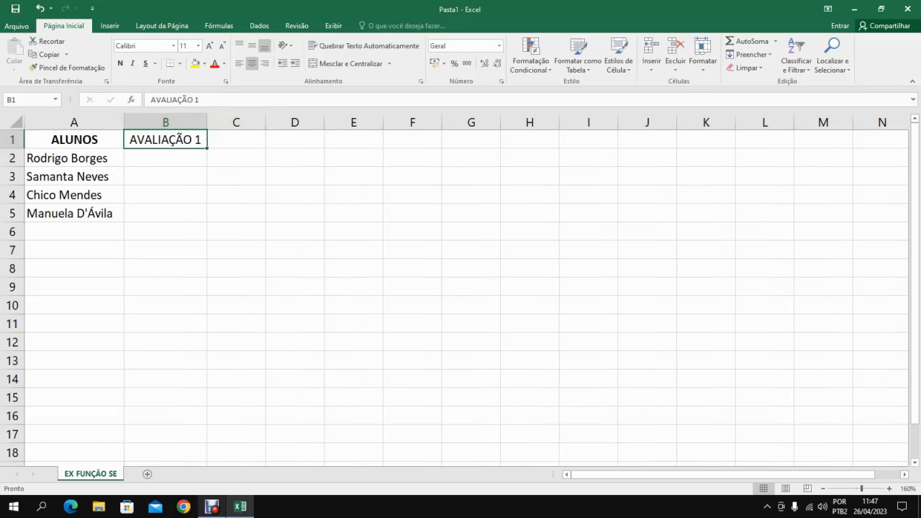
left_click_drag(207, 148, 206, 148)
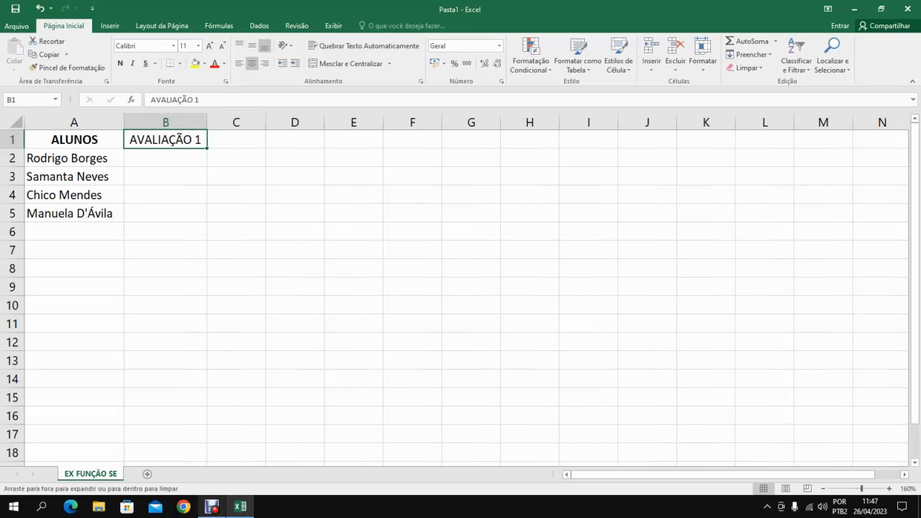
left_click_drag(206, 149, 265, 148)
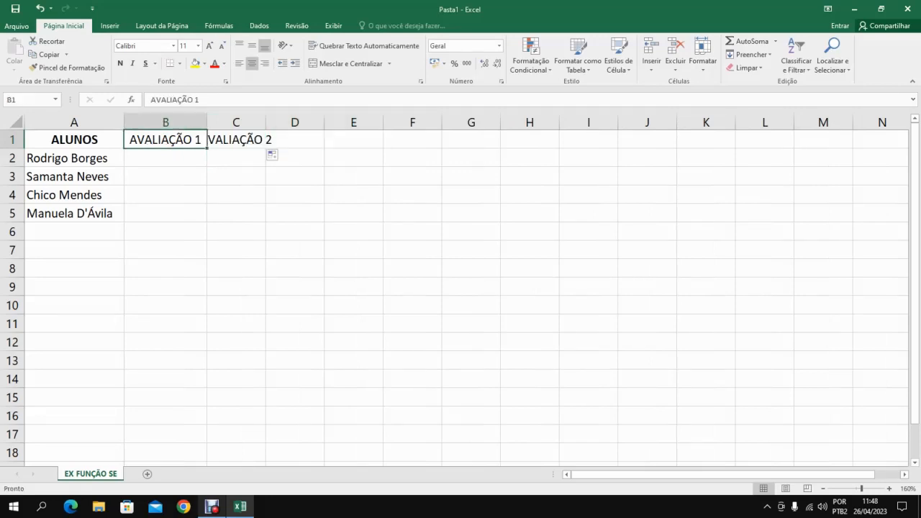
left_click_drag(207, 149, 357, 149)
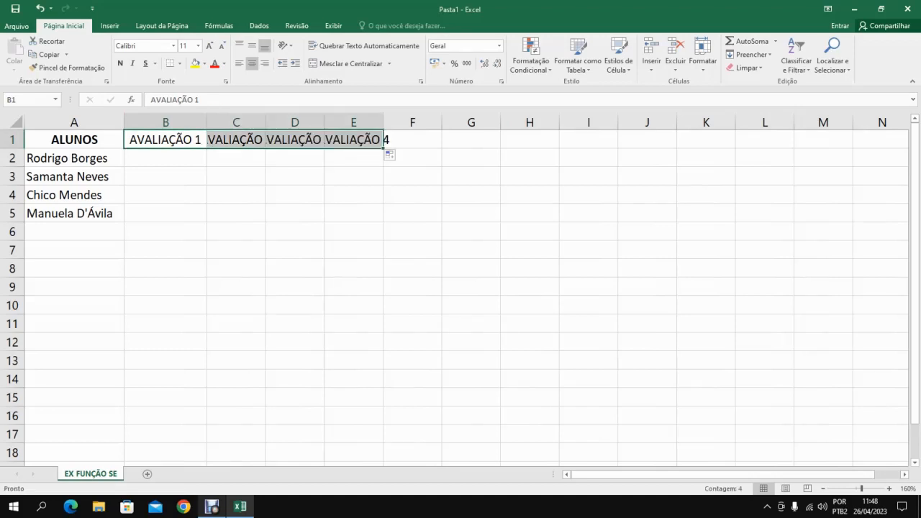
Fit the widths of columns B to E to their AVALIAÇÃO headings.
left_click(354, 176)
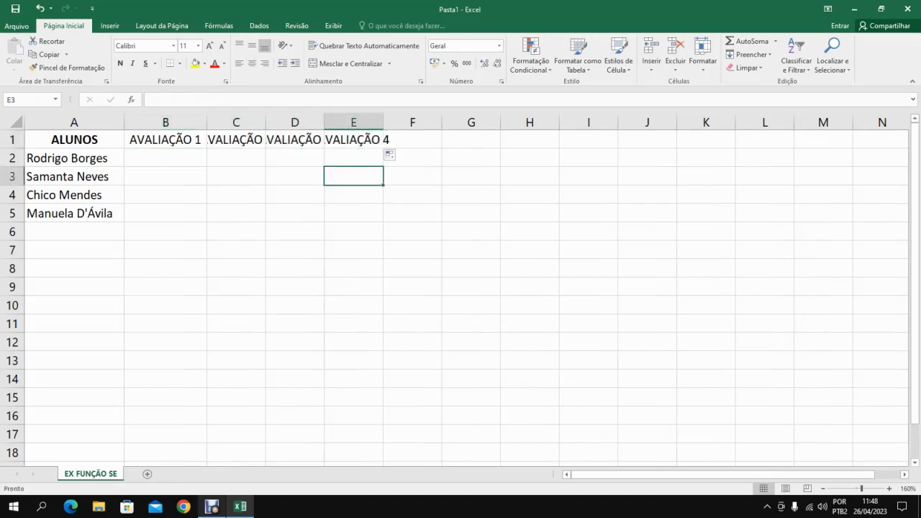
left_click(165, 123)
left_click_drag(165, 123, 353, 123)
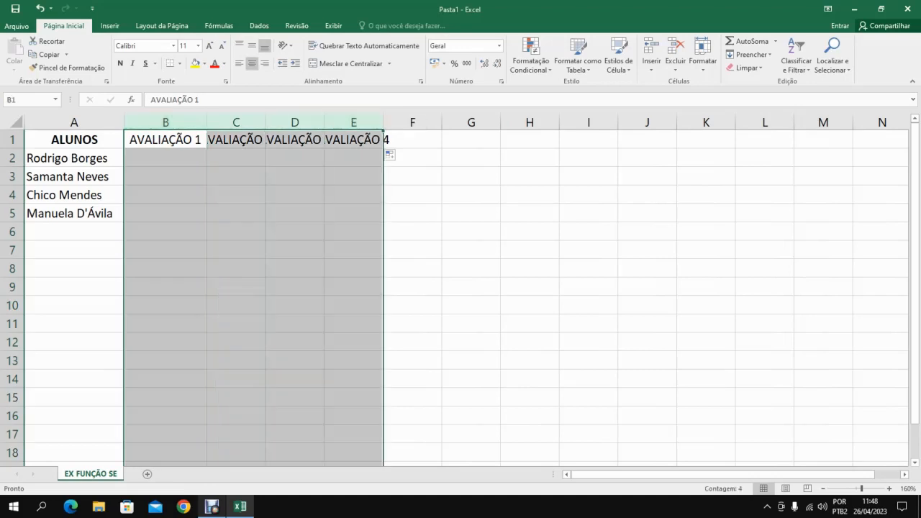
double_click(383, 123)
left_click(331, 157)
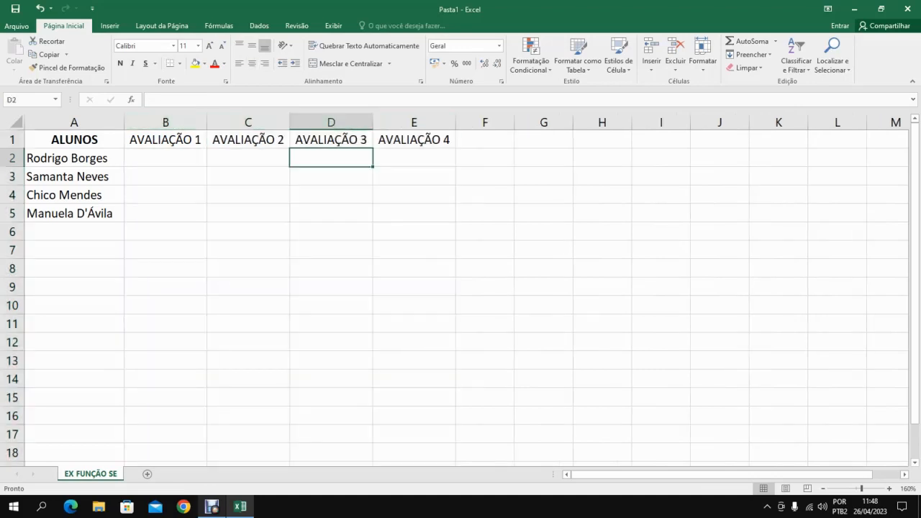
left_click(414, 140)
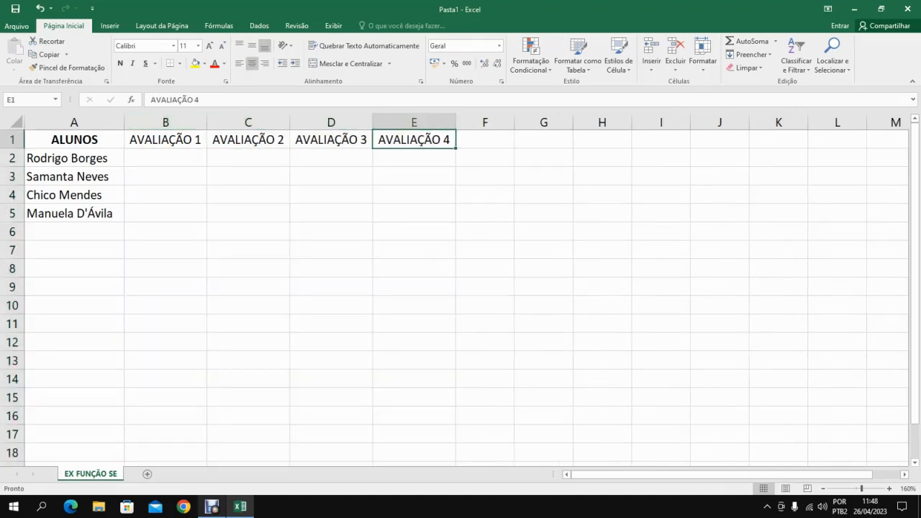
Clear the headings in C1:E1 and make the AVALIAÇÃO 1 heading in B1 bold.
left_click_drag(414, 140, 248, 140)
key("Delete")
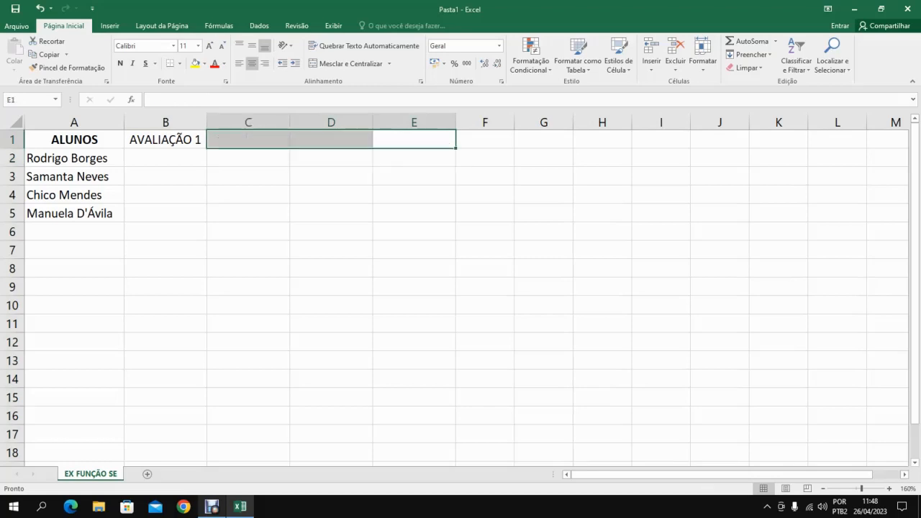
scroll(461, 288, "up", 6)
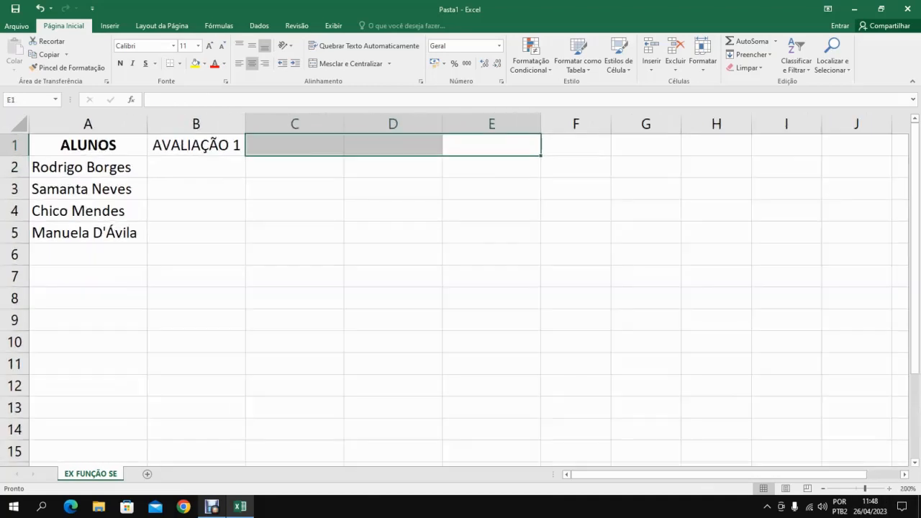
scroll(461, 288, "up", 3)
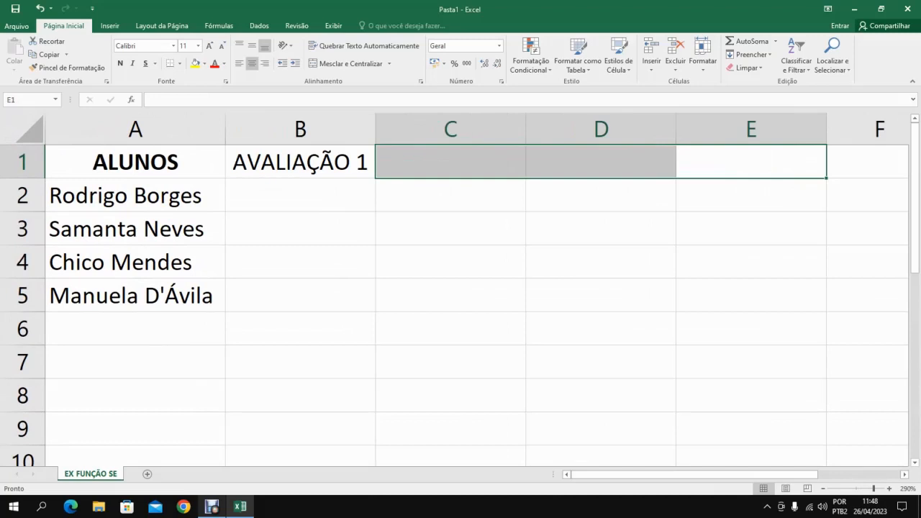
left_click(300, 162)
left_click(120, 63)
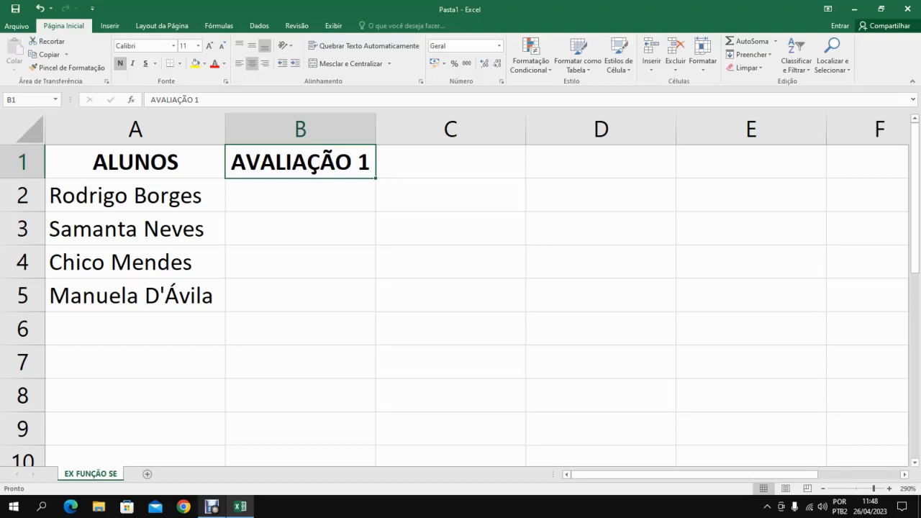
left_click(136, 162)
left_click(136, 196)
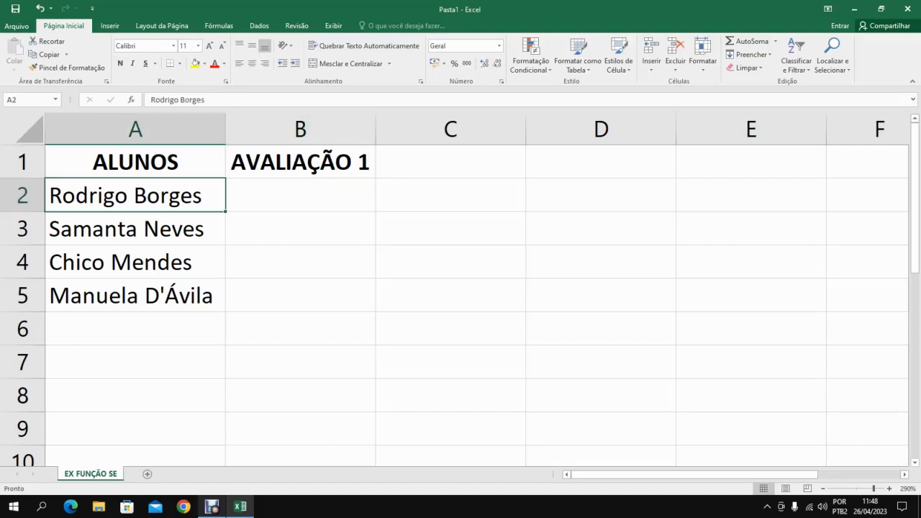
left_click(301, 162)
left_click(136, 162)
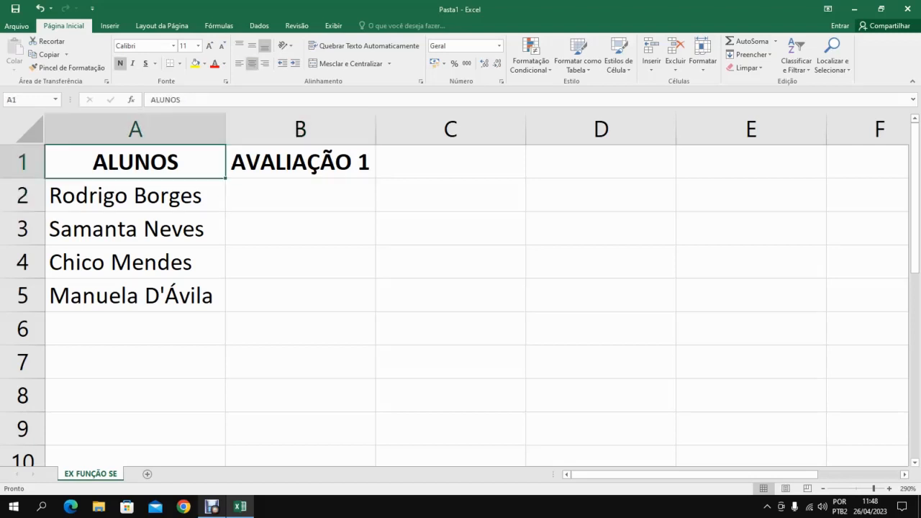
left_click(135, 196)
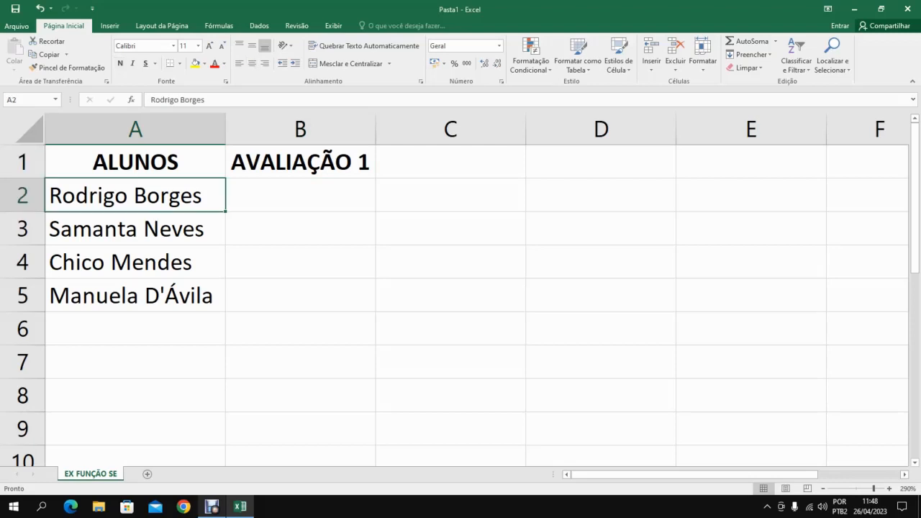
Extend the bold AVALIAÇÃO 1 heading as a series from B1 across to E1, ending at AVALIAÇÃO 4.
left_click(300, 162)
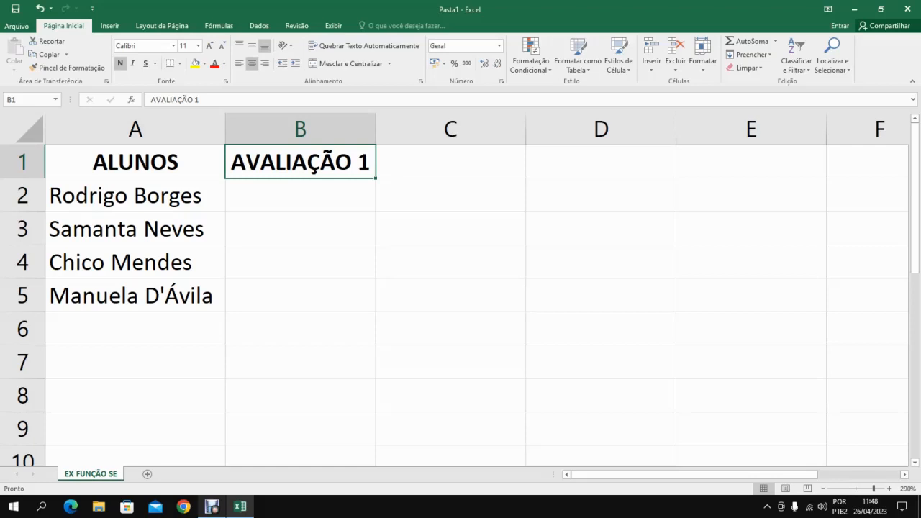
left_click_drag(375, 178, 670, 173)
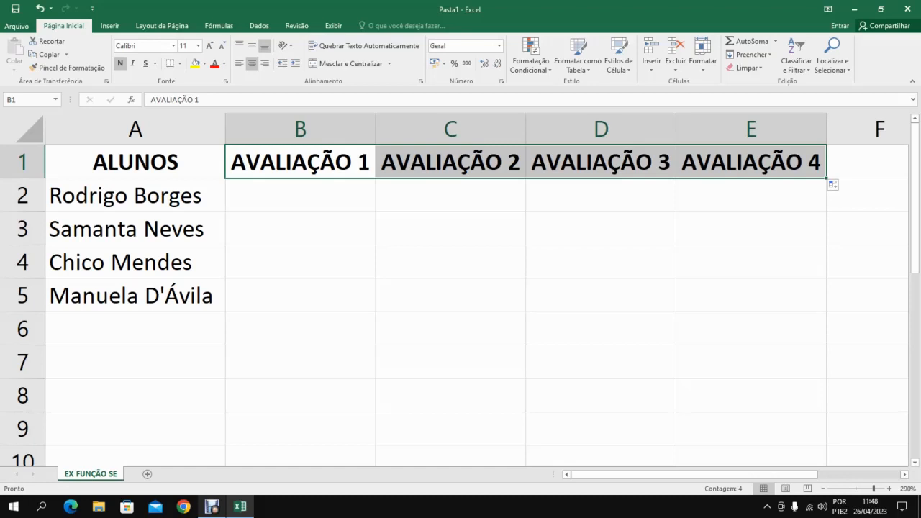
scroll(460, 288, "down", 7)
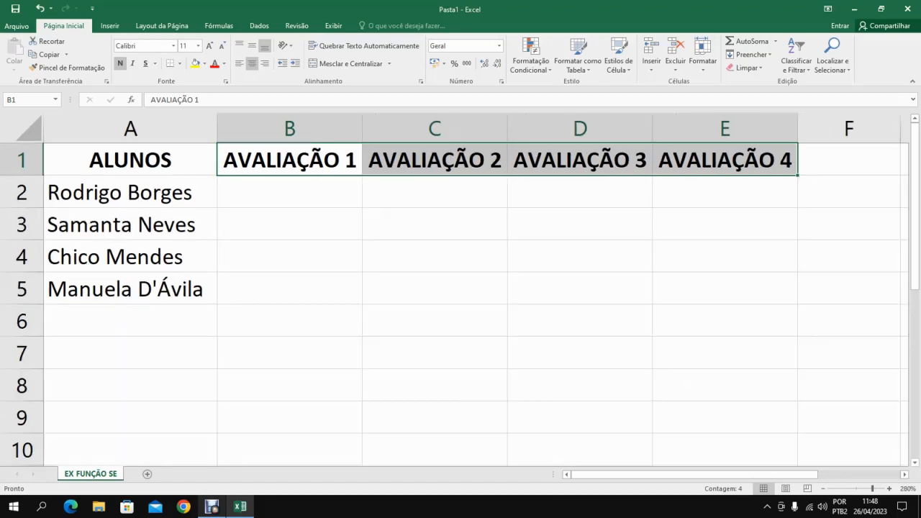
scroll(461, 288, "down", 2)
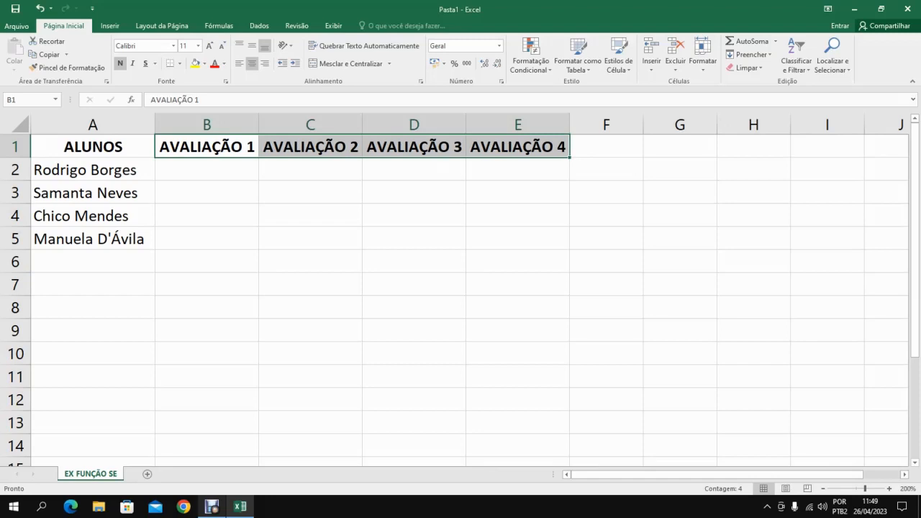
Enter the heading MÉDIA in F1, next to the AVALIAÇÃO 4 heading.
left_click(207, 169)
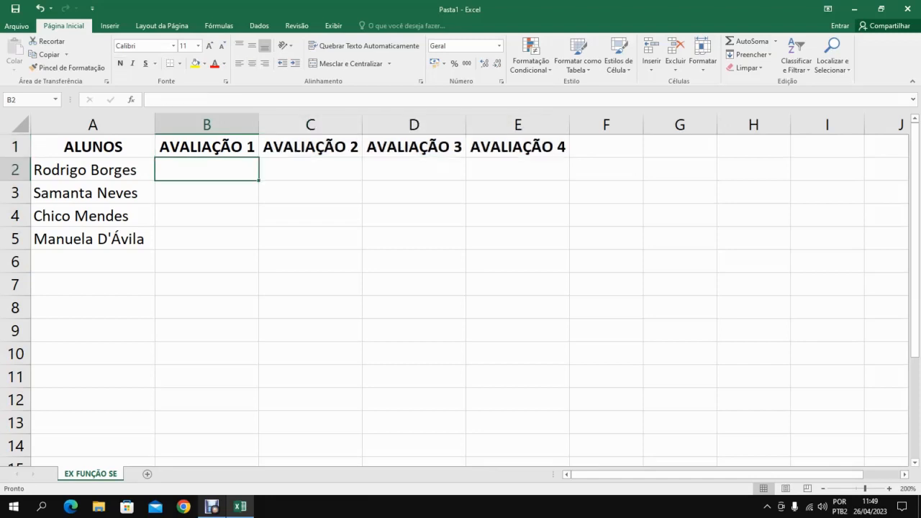
left_click(606, 146)
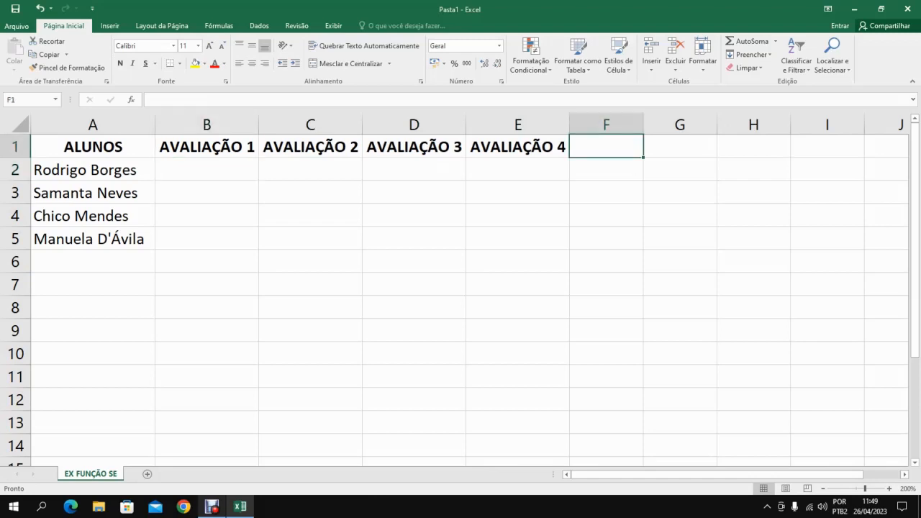
type("MÉDIA")
key("Return")
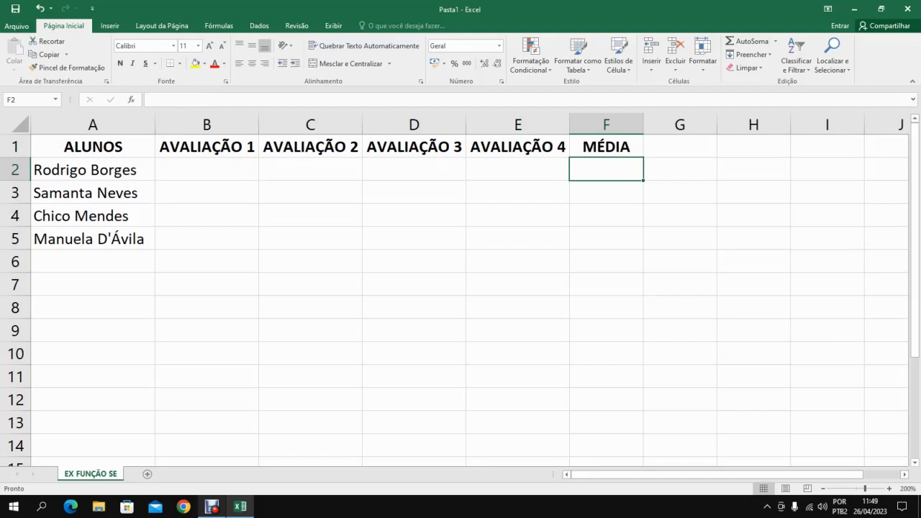
Enter the formula =MÉDIA(B2:E2) in F2 to average the first student's four assessments.
type("=")
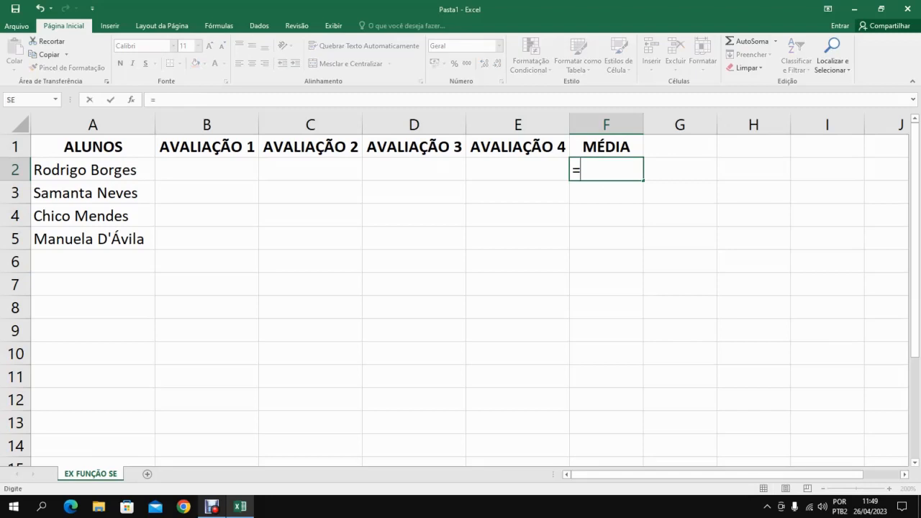
type("MÉDIA")
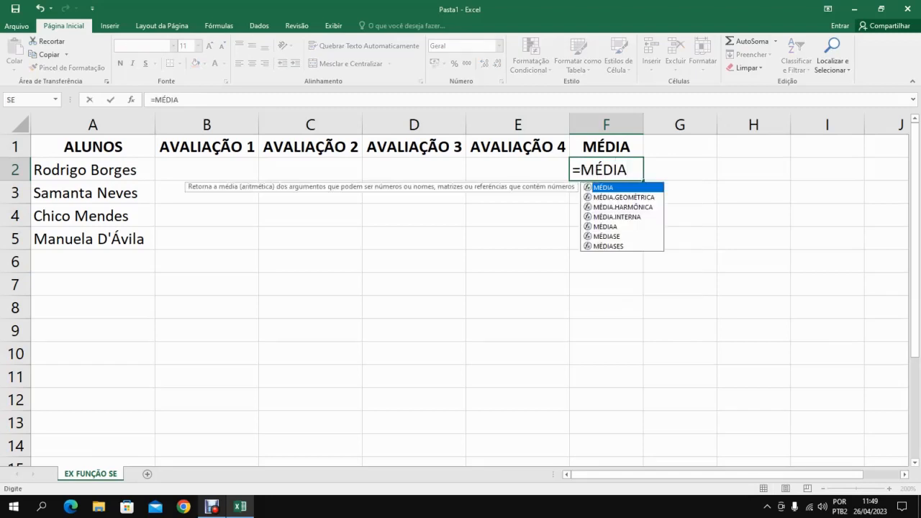
type("(")
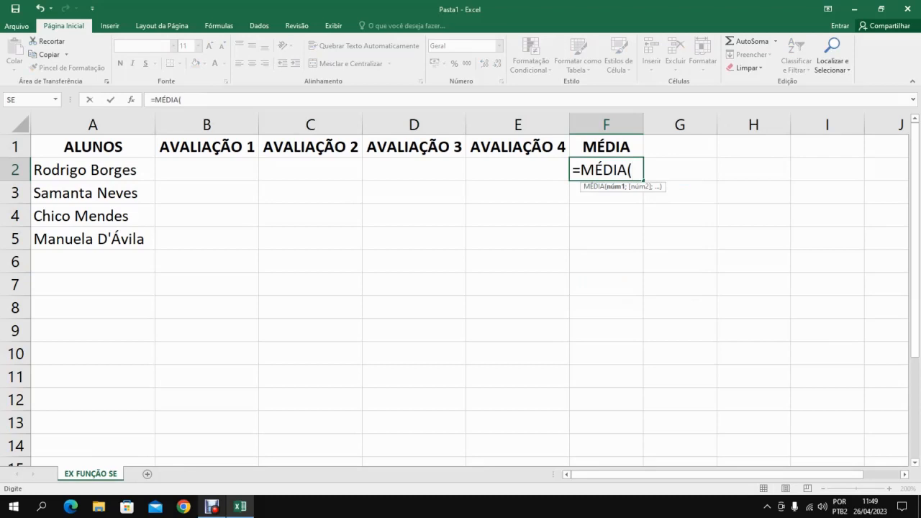
left_click(207, 170)
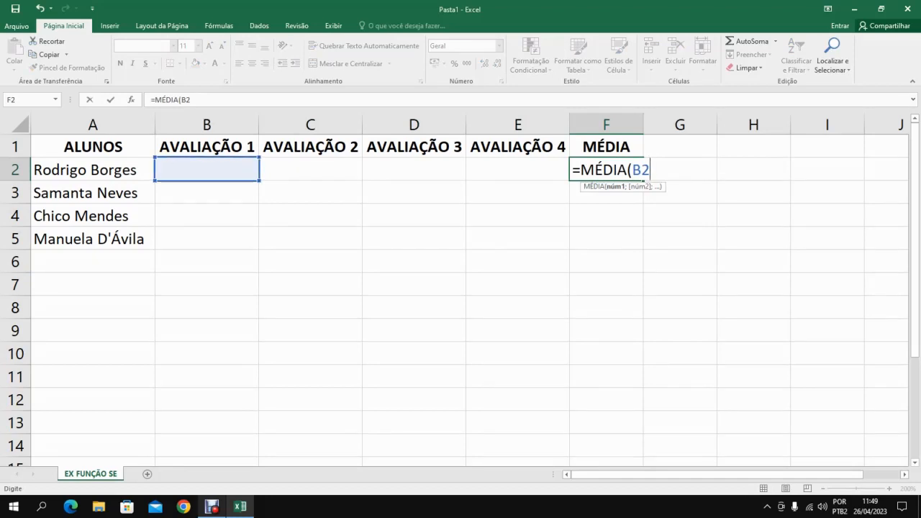
key("shift+Right")
key("shift+Right")
key("shift+Right")
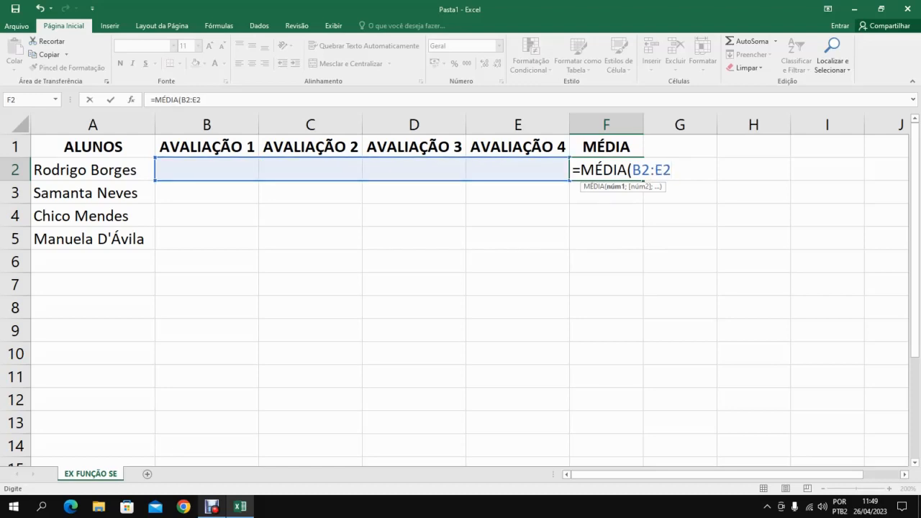
key("BackSpace")
key("BackSpace")
key("BackSpace")
key("BackSpace")
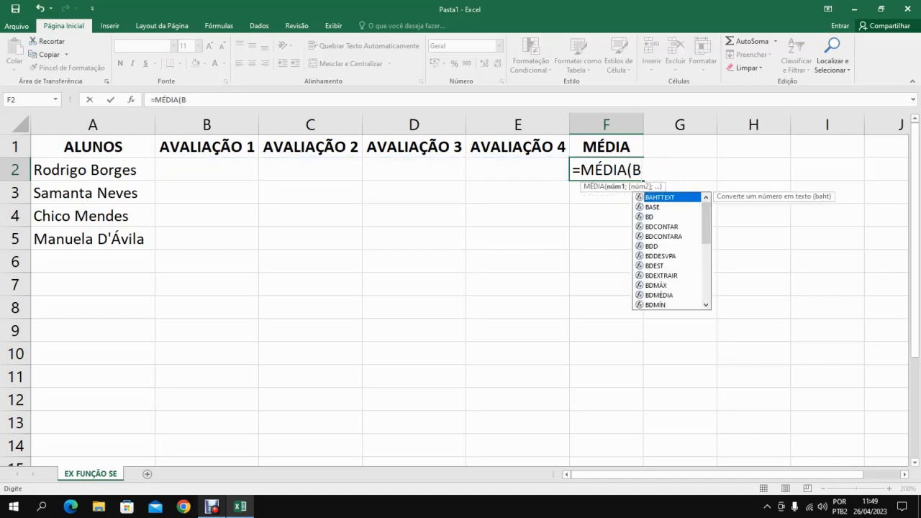
type("2:")
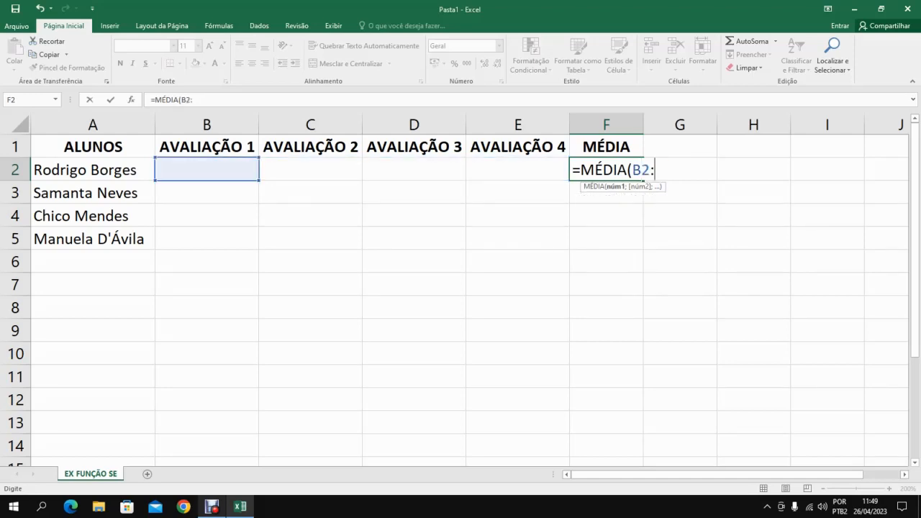
type("E2")
key("Return")
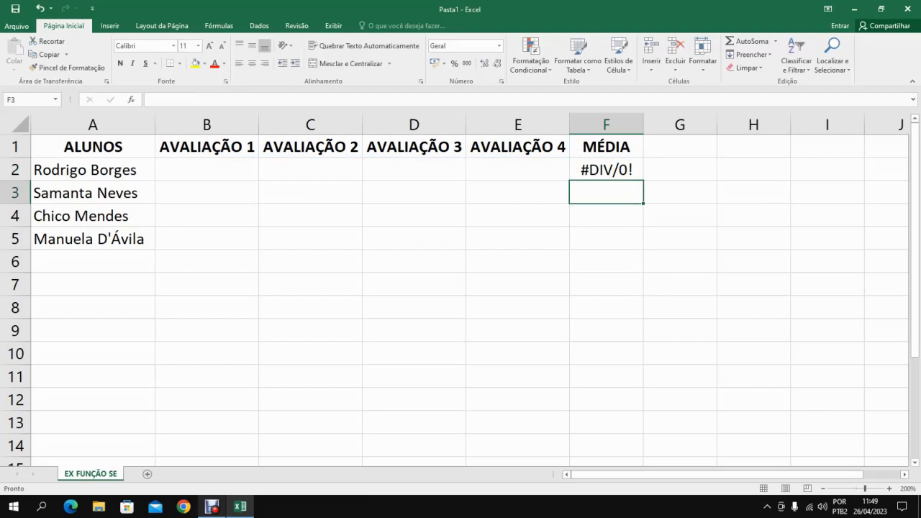
Copy the average formula from F2 down to F5 for the remaining students.
left_click(606, 170)
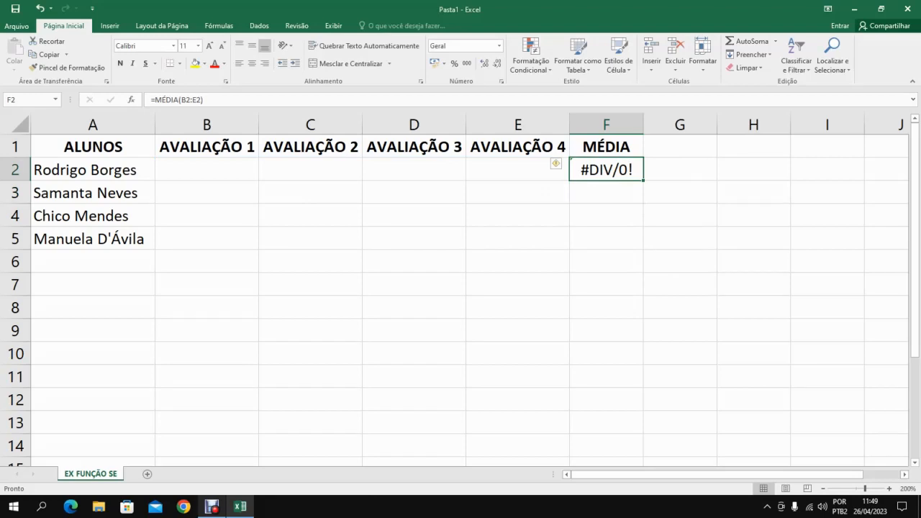
left_click_drag(644, 180, 642, 245)
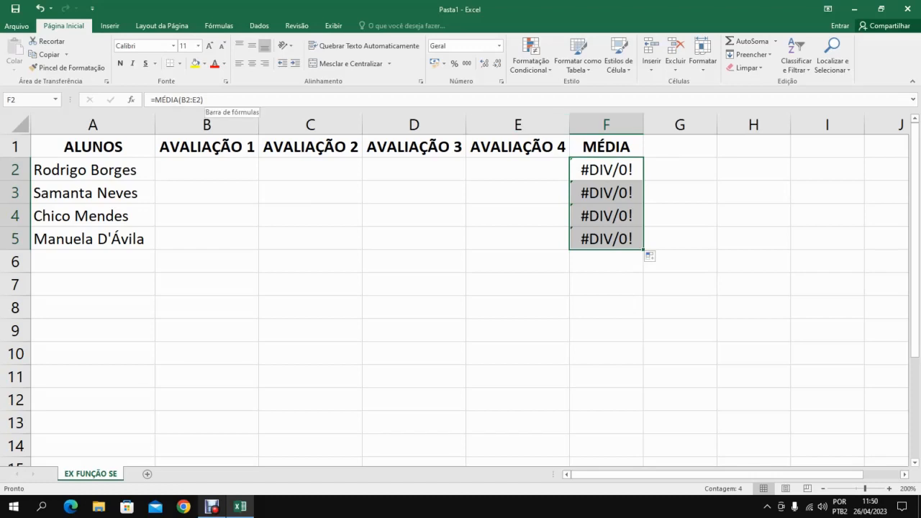
left_click(207, 170)
Apply borders around every cell of the student table, first to B2:E5 and then to the whole range A1:F5.
left_click_drag(518, 169, 207, 239)
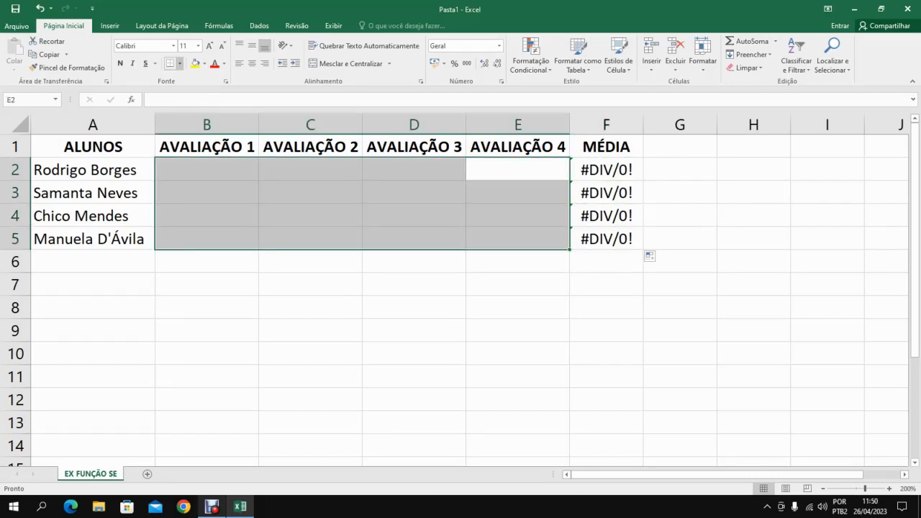
left_click(178, 63)
left_click(208, 162)
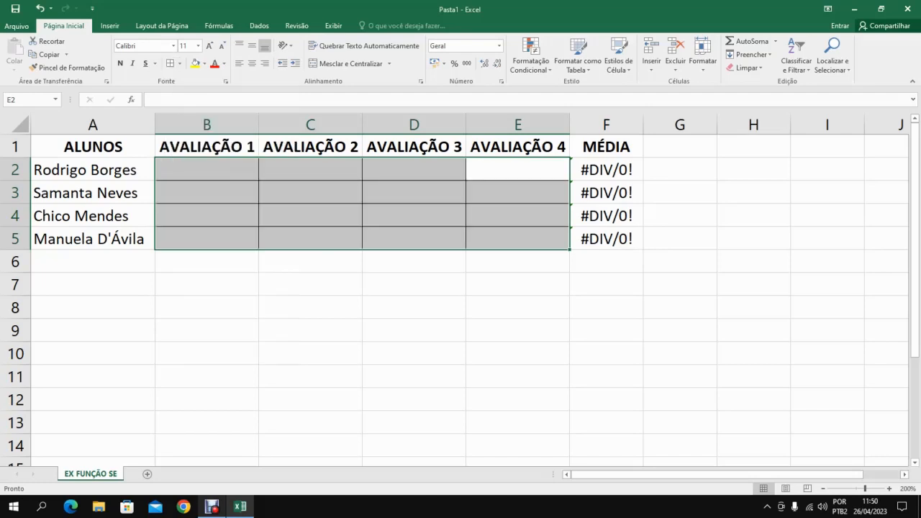
left_click_drag(607, 147, 101, 239)
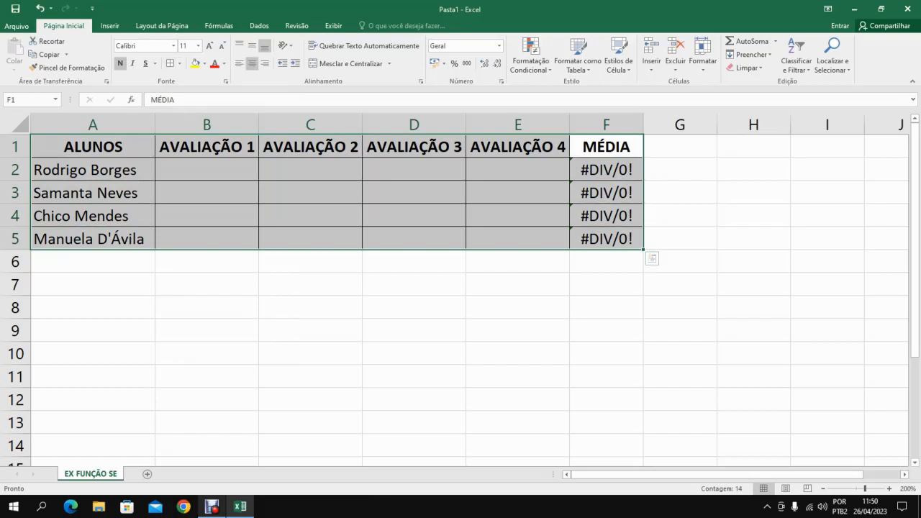
key("Down")
key("Down")
key("Down")
key("Down")
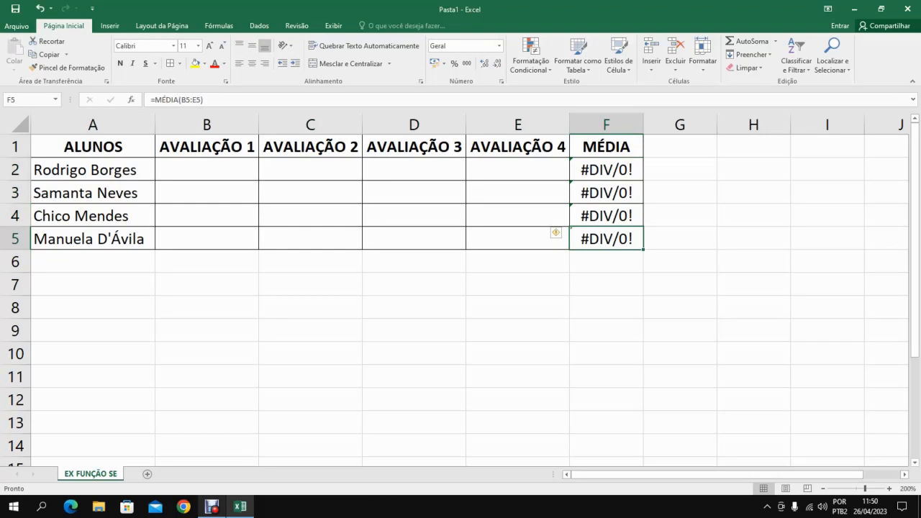
Enter the first student's grades for assessments 1 and 2: 7 in B2 and 6 in C2.
left_click(207, 170)
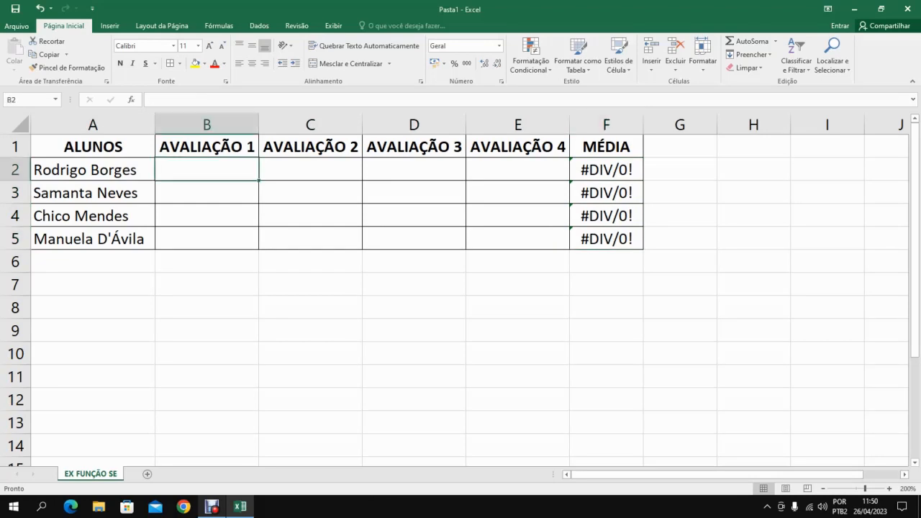
type("7")
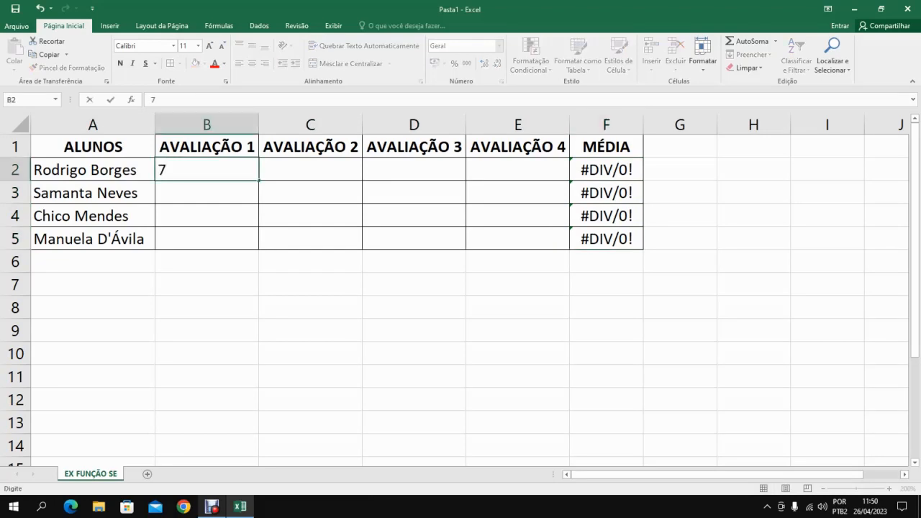
key("Return")
key("Up")
key("Right")
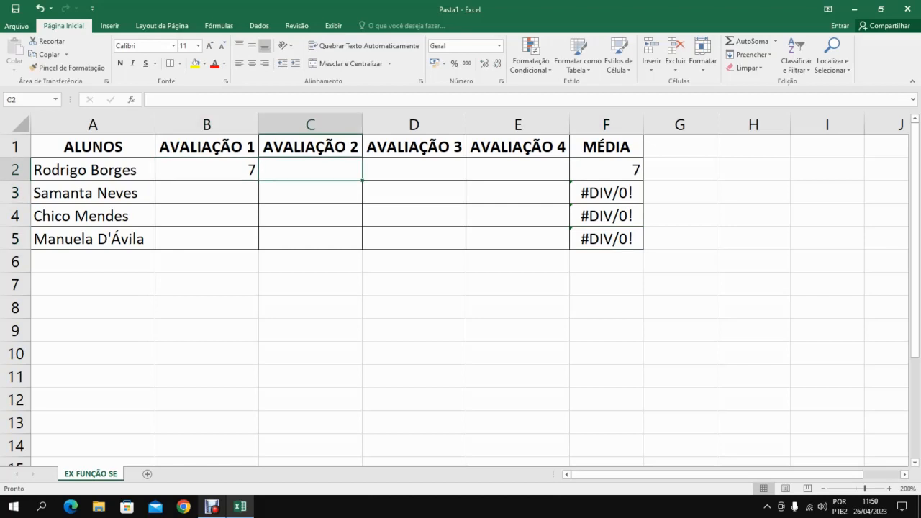
type("6")
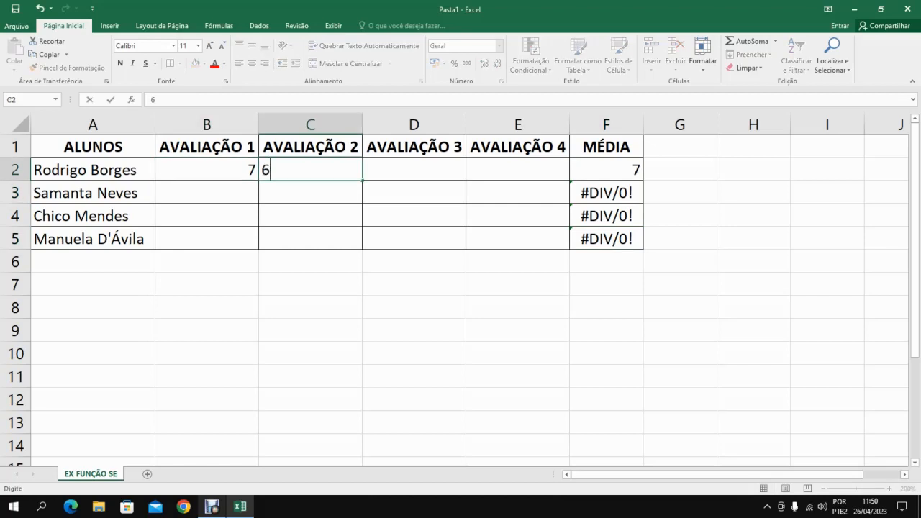
key("Return")
key("Up")
key("Right")
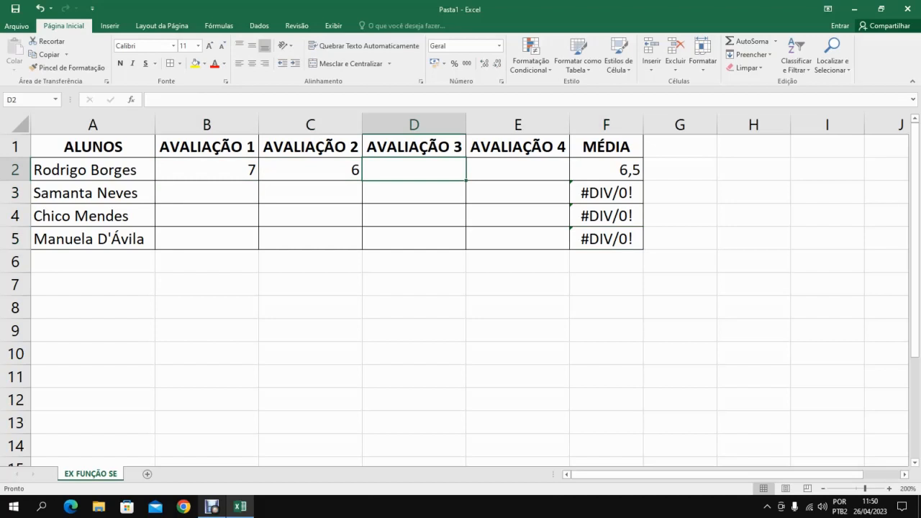
Complete the first student's row with grade 8 in both D2 and E2.
type("8")
key("Tab")
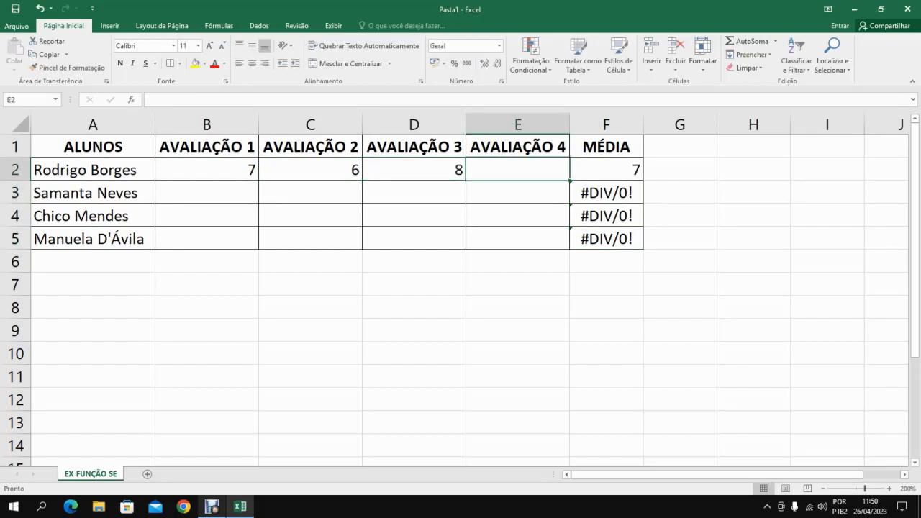
type("8")
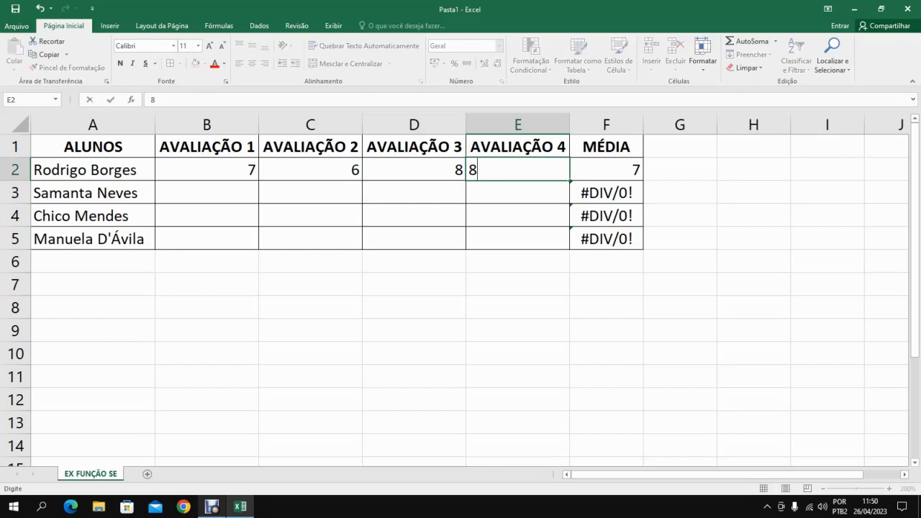
key("Return")
key("Return")
key("Left")
key("Left")
key("Up")
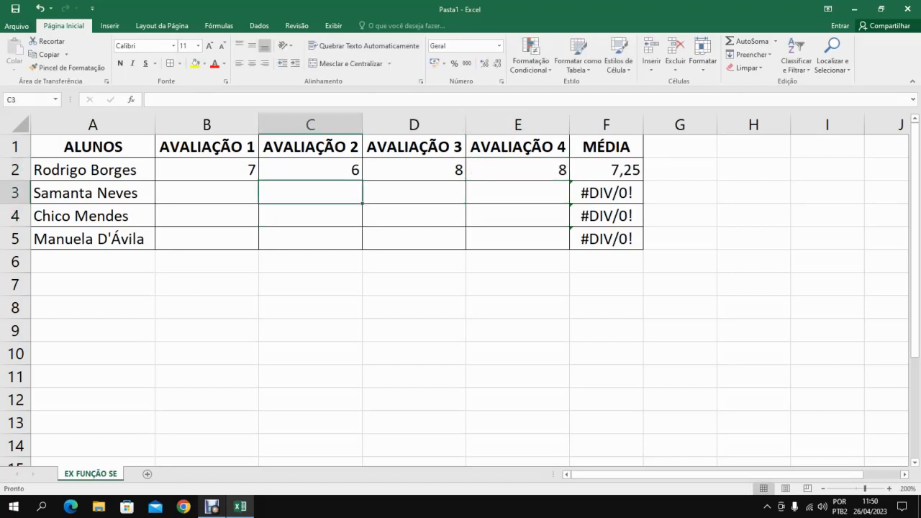
Center the contents of columns B through F horizontally.
left_click_drag(206, 125, 607, 125)
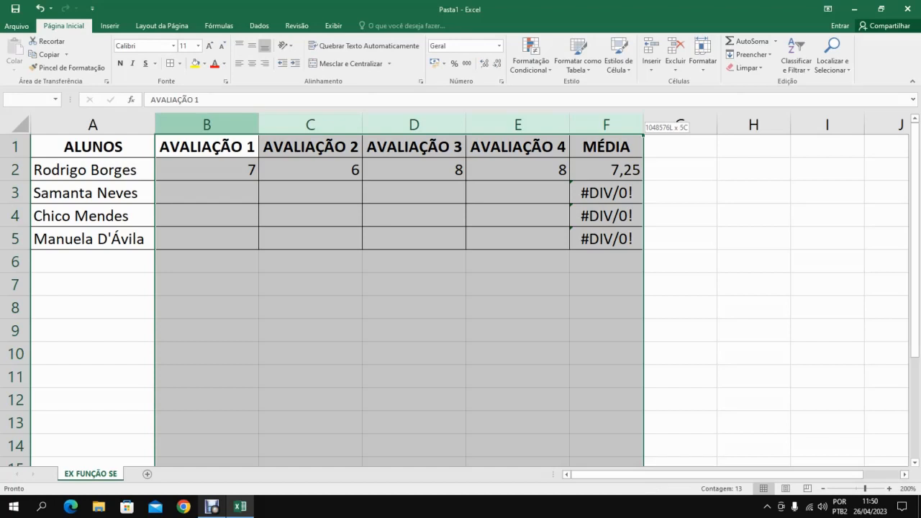
left_click(252, 63)
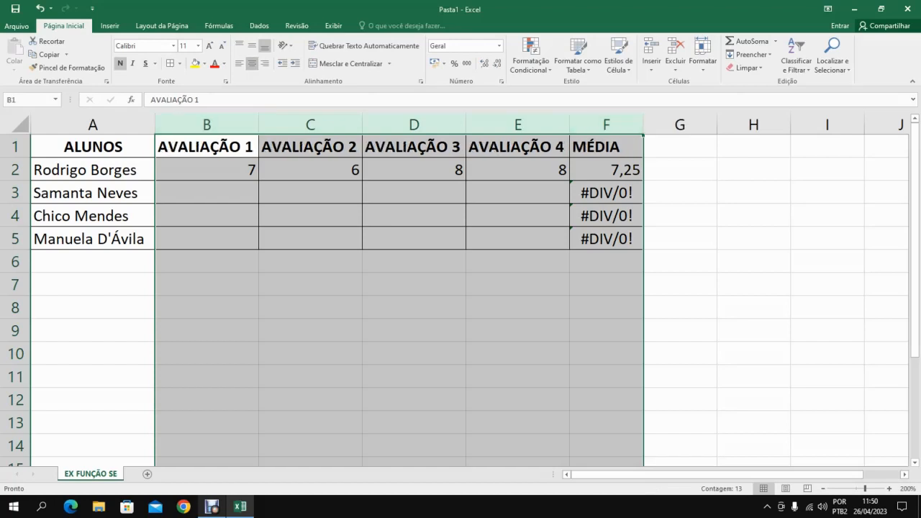
left_click(252, 63)
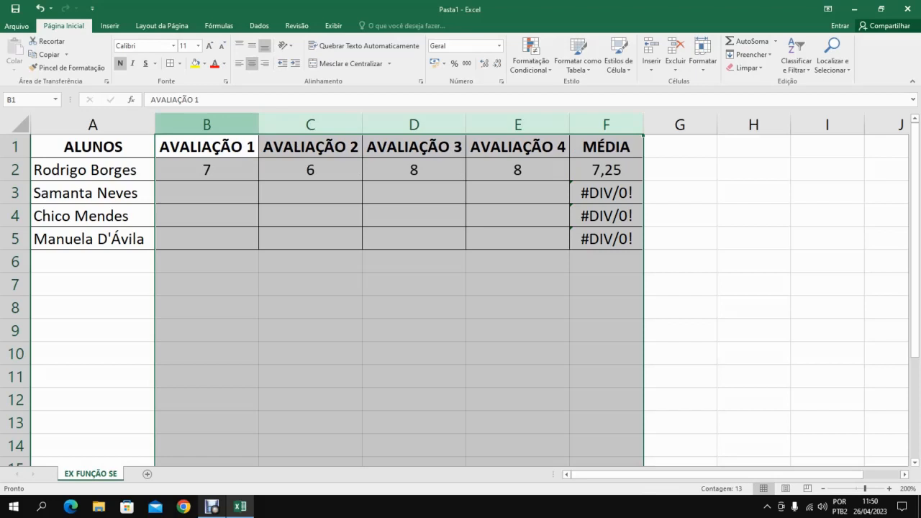
left_click_drag(206, 124, 637, 124)
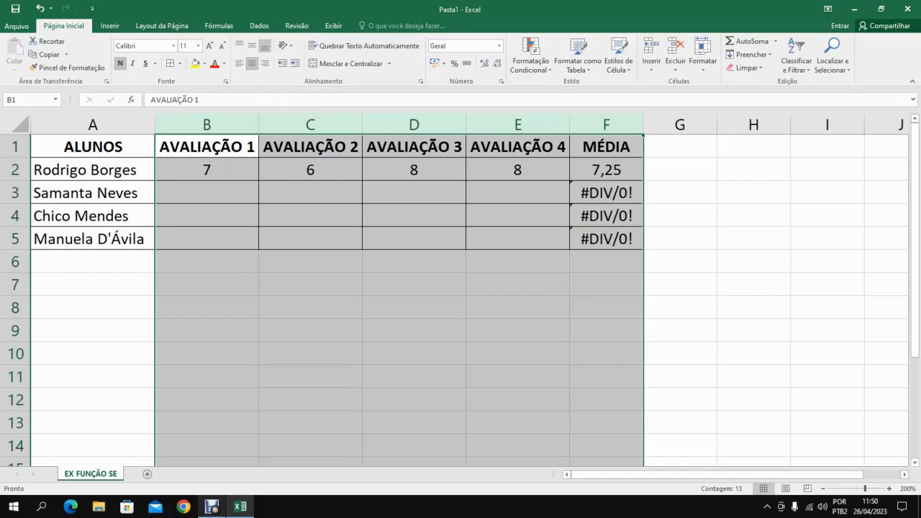
Enter the second student's grades for assessments 1 and 2: 8 in B3 and 9 in C3.
left_click(207, 193)
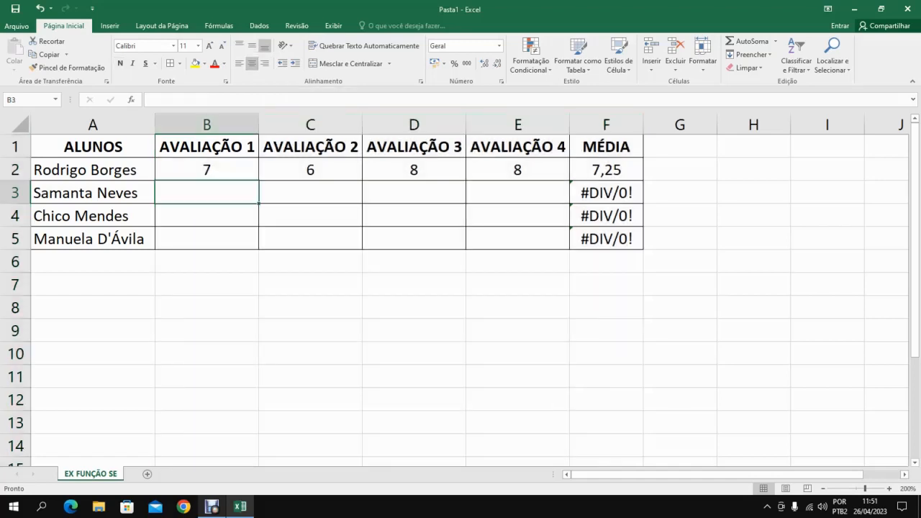
type("8")
key("Return")
key("Up")
key("Right")
type("9")
key("Return")
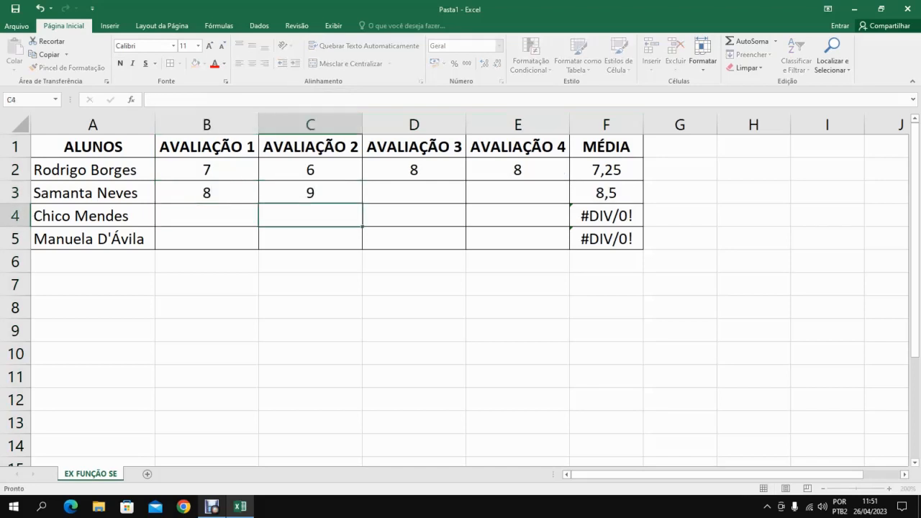
Complete the second student's row with grade 7 in D3 and 6 in E3.
key("Up")
key("Right")
type("7")
key("Return")
key("Up")
key("Right")
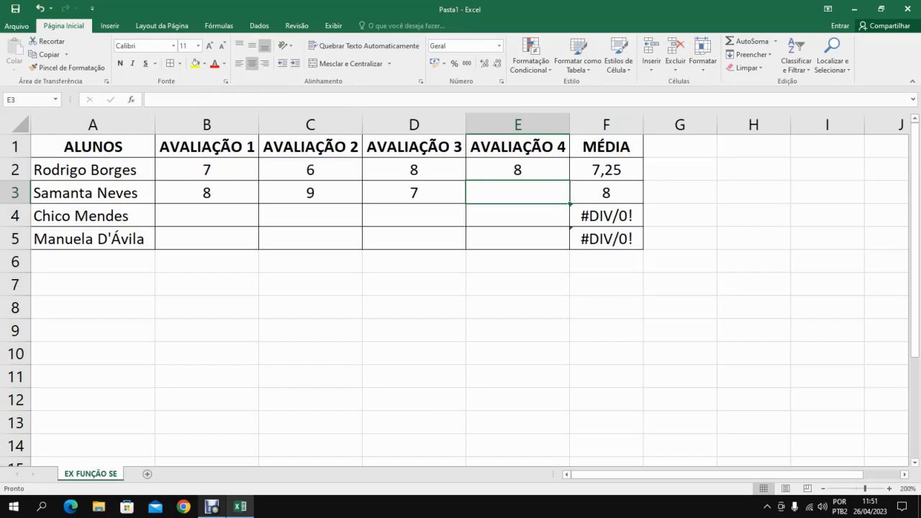
type("6")
key("Return")
Enter the third student's grades for assessments 1 and 2: 3 in B4 and 6 in C4.
key("Down")
key("Left")
key("Left")
key("Left")
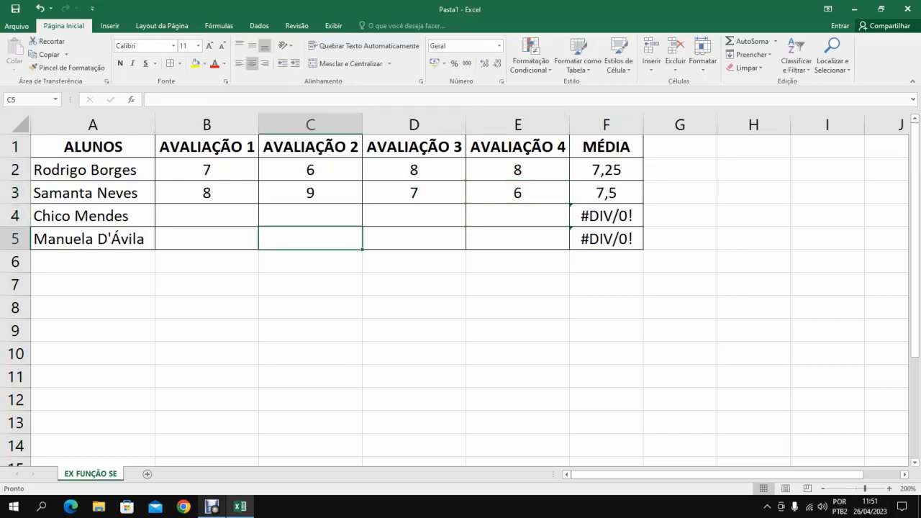
key("Up")
type("3")
key("Return")
key("Up")
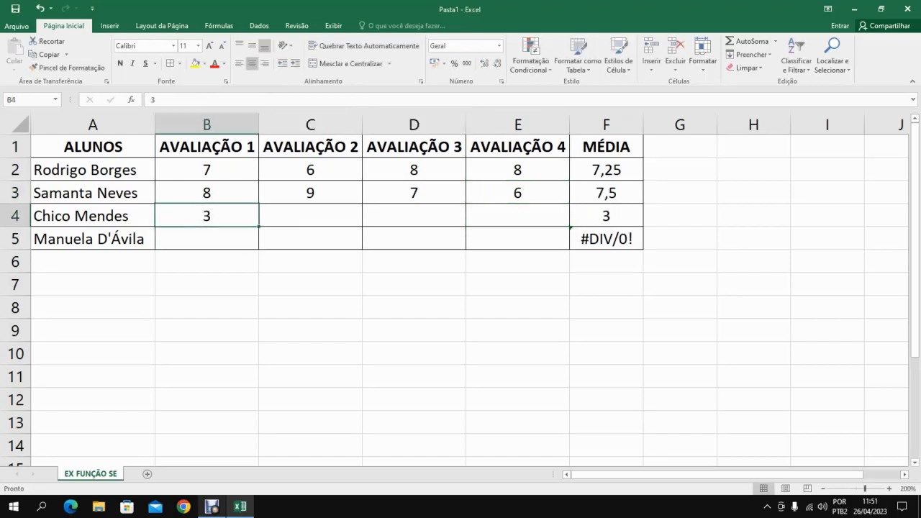
key("Right")
type("6")
key("Return")
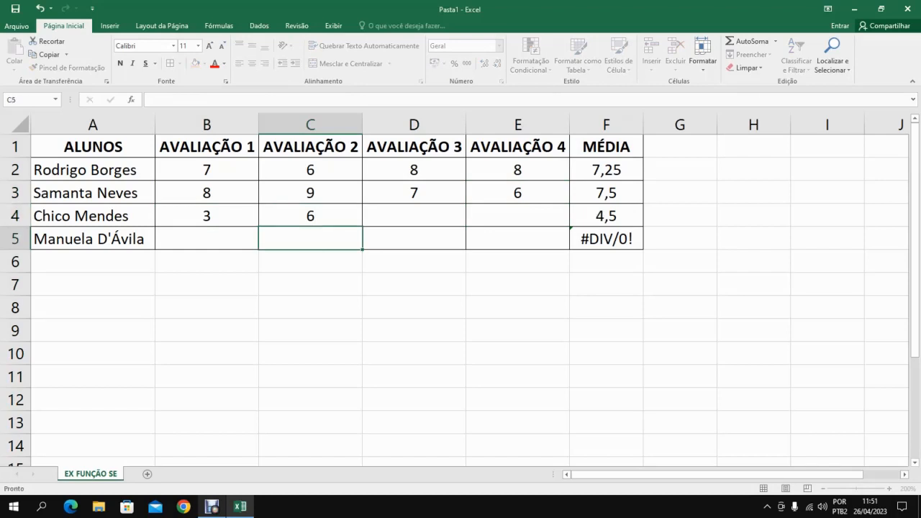
Complete the third student's row with grade 10 in both D4 and E4.
key("Up")
key("Right")
type("10")
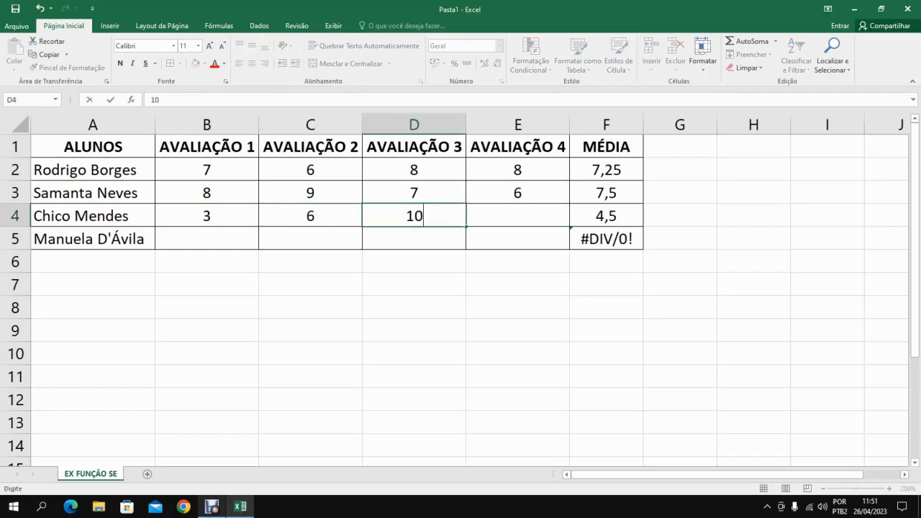
key("Return")
key("Up")
key("Right")
type("10")
key("Return")
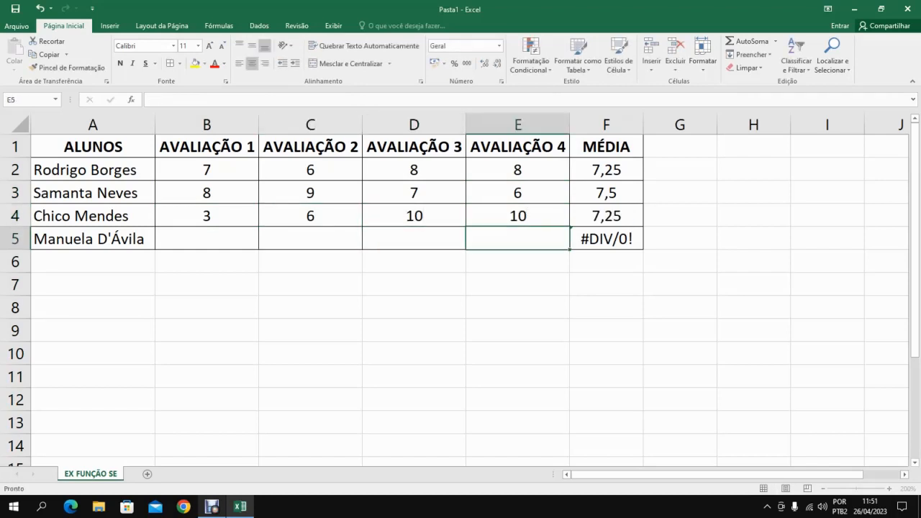
Enter the fourth student's grades for assessments 1 and 2: 10 in B5 and 4 in C5.
key("Left")
key("Left")
key("Left")
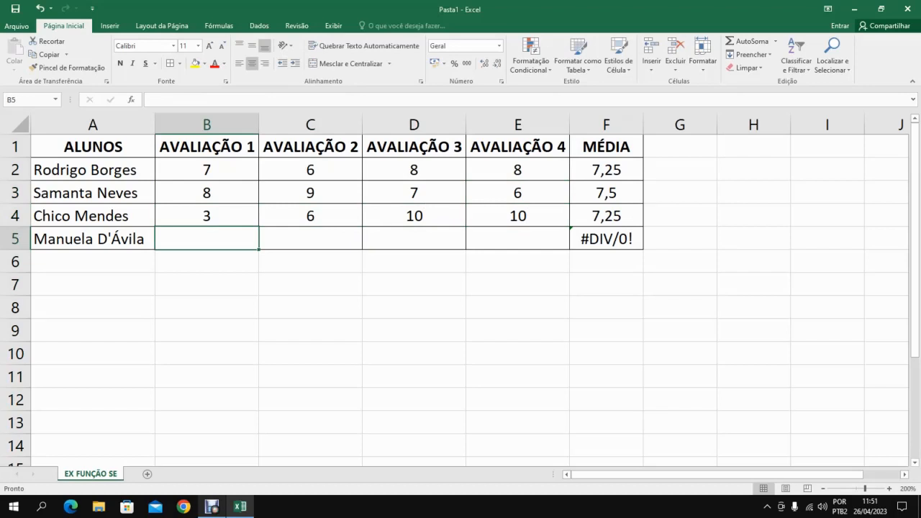
type("10")
key("Tab")
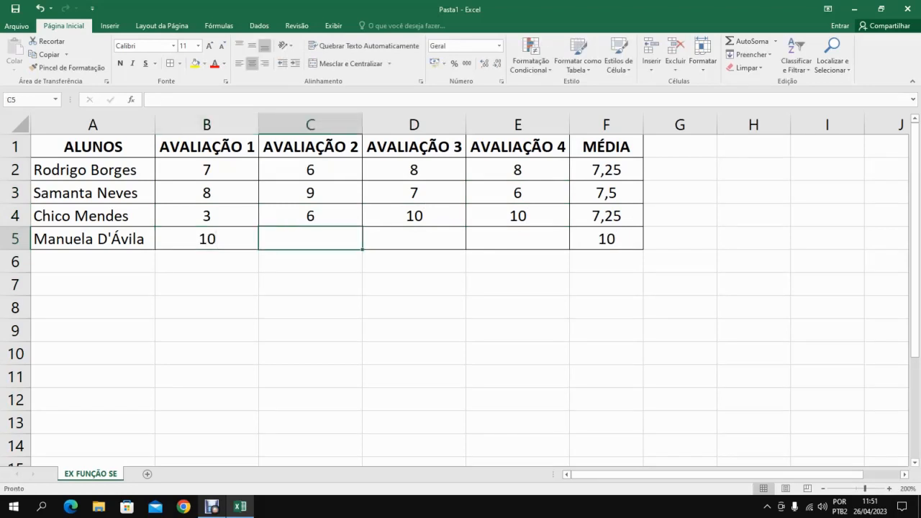
type("4")
key("Return")
Complete the fourth student's row with grade 3 in D5 and 2 in E5.
key("Up")
key("Right")
type("3")
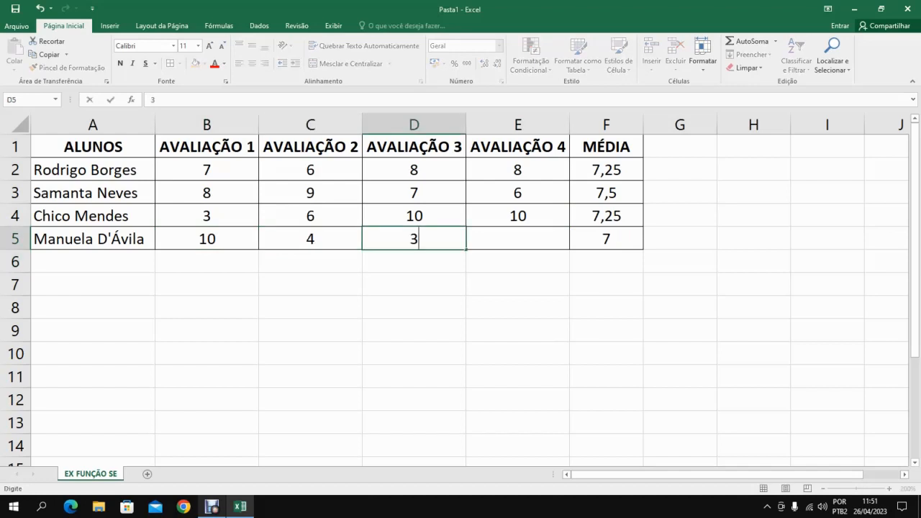
key("Return")
key("Up")
key("Right")
type("2")
key("Return")
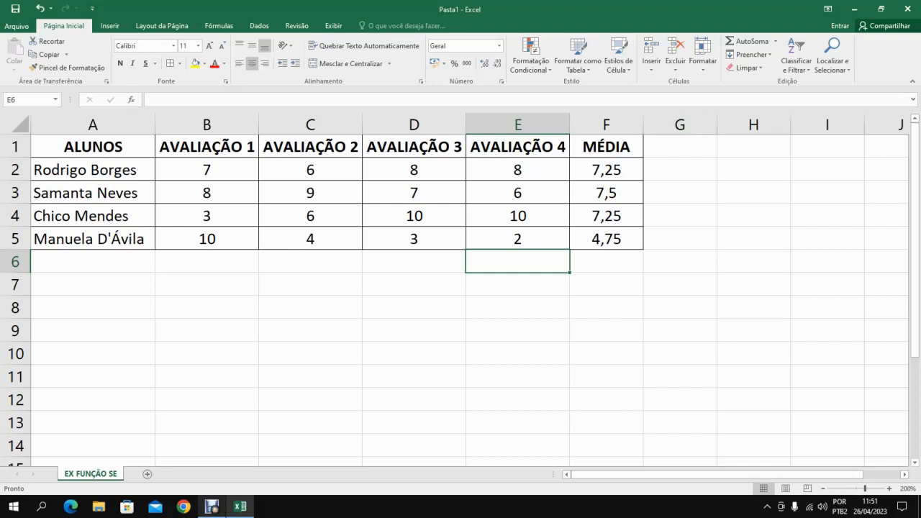
Add the heading STATUS in G1 and apply all borders to the range A2:G5.
left_click(680, 146)
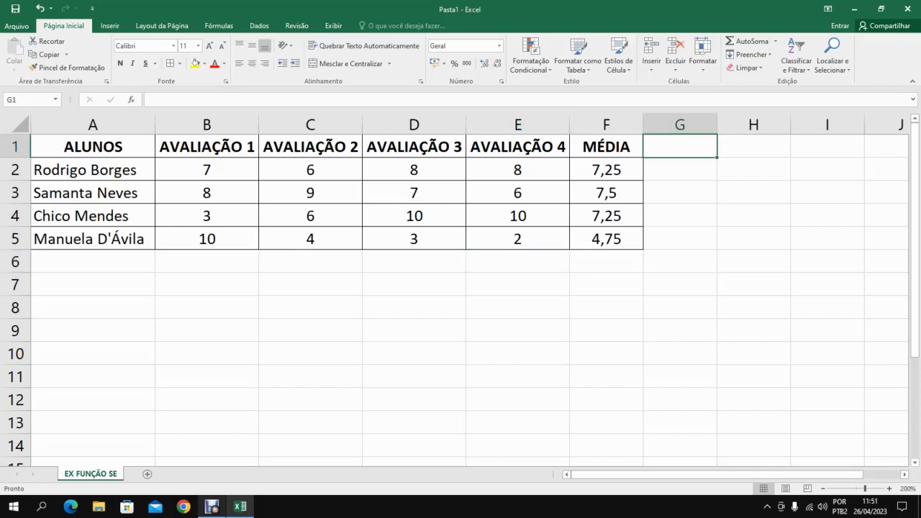
type("S")
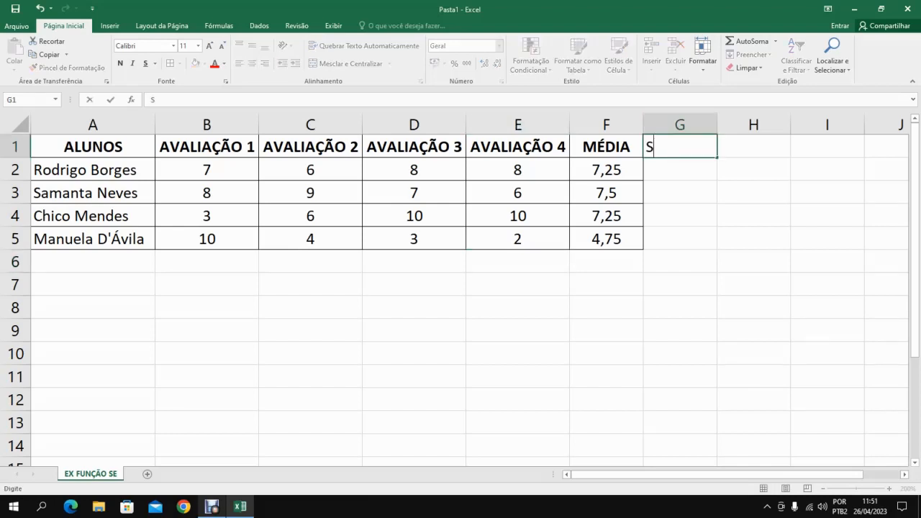
type("TATUS")
key("Return")
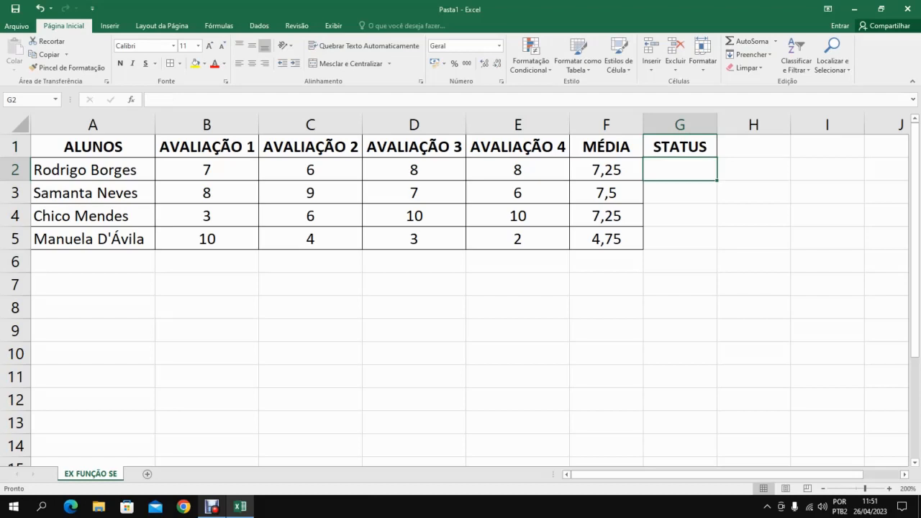
left_click_drag(680, 169, 92, 239)
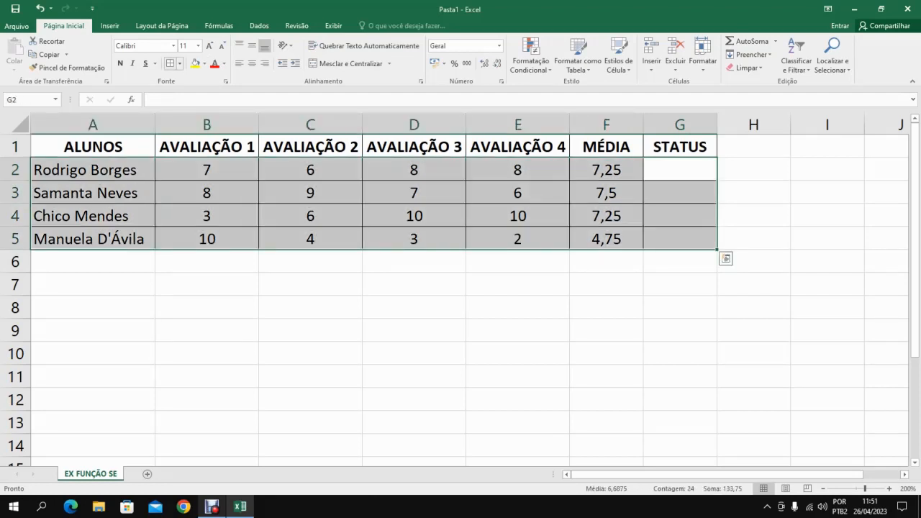
left_click(679, 169)
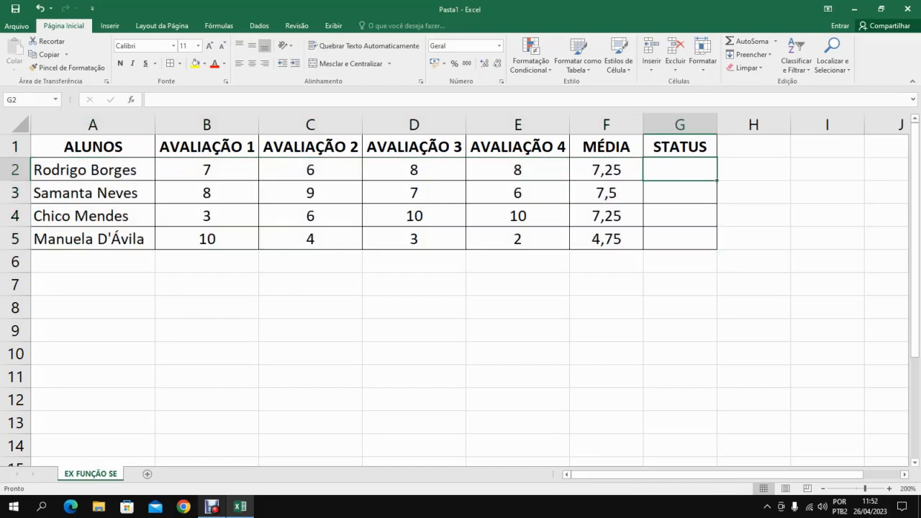
Autofit the width of the MÉDIA column F to its contents.
left_click(890, 489)
left_click(889, 488)
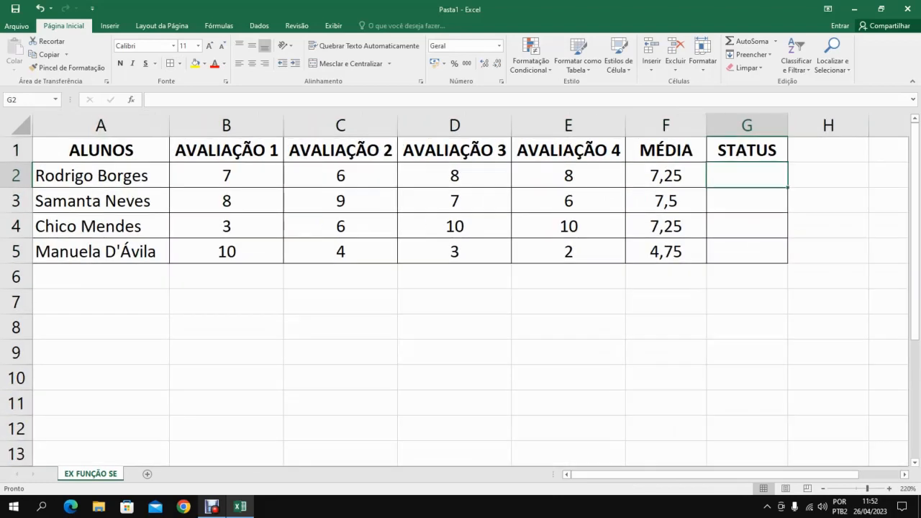
double_click(707, 125)
left_click(707, 126)
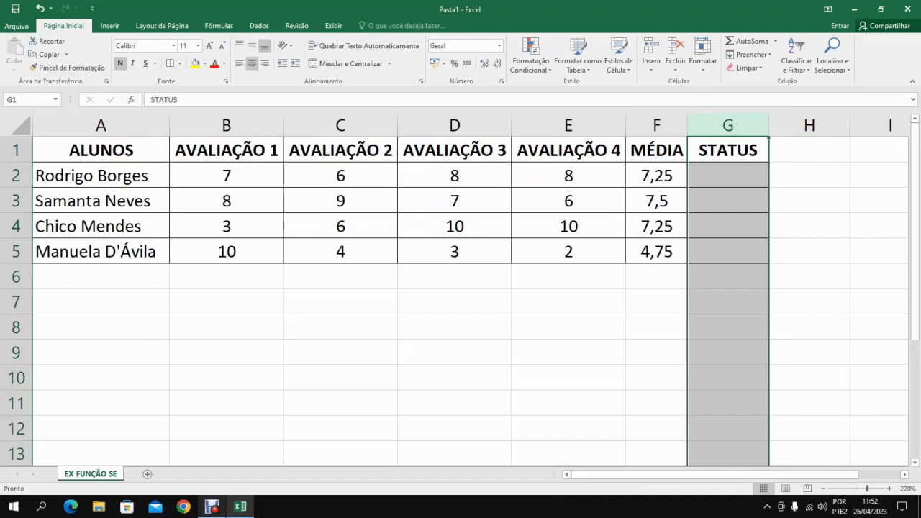
Start an SE formula in G2 with the logical test F2>=7.
left_click(727, 176)
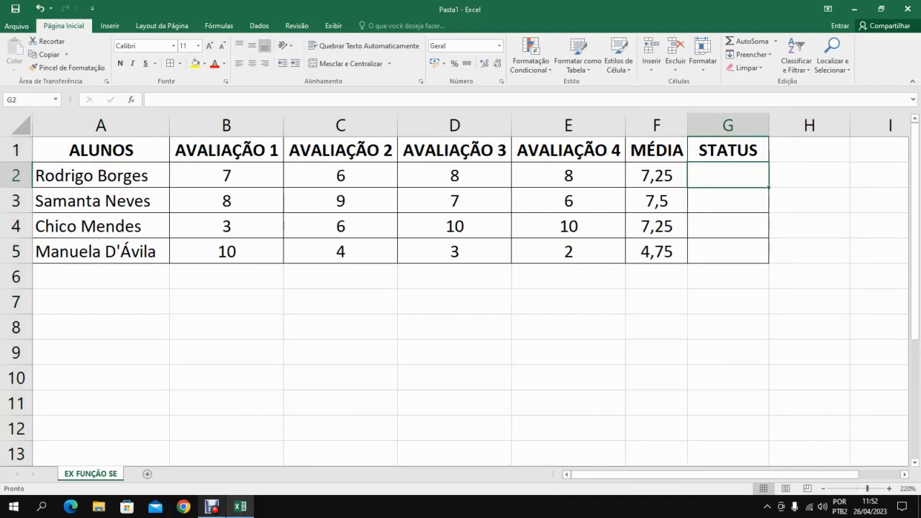
scroll(461, 288, "down", 4)
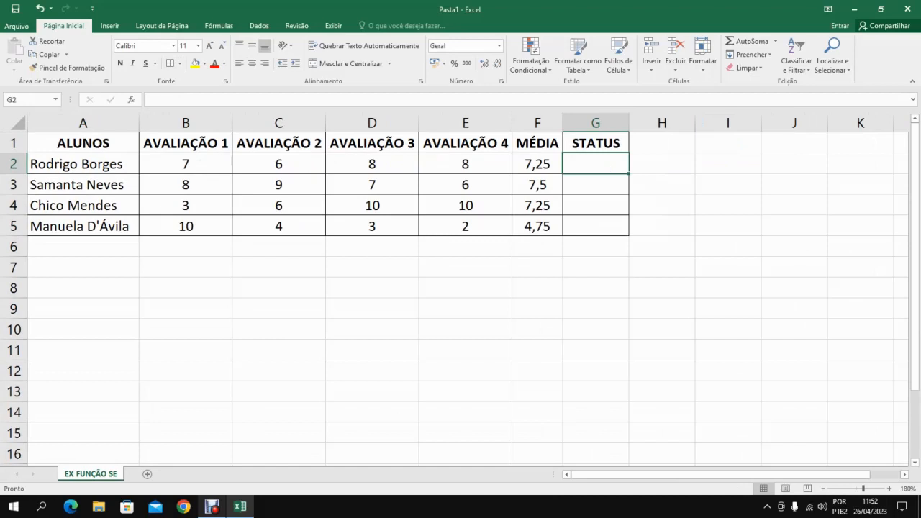
type("=SE")
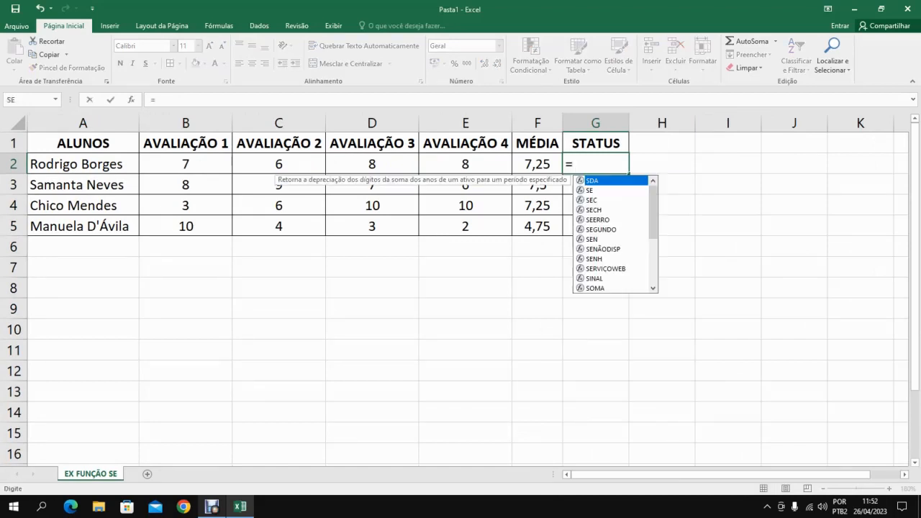
type("(")
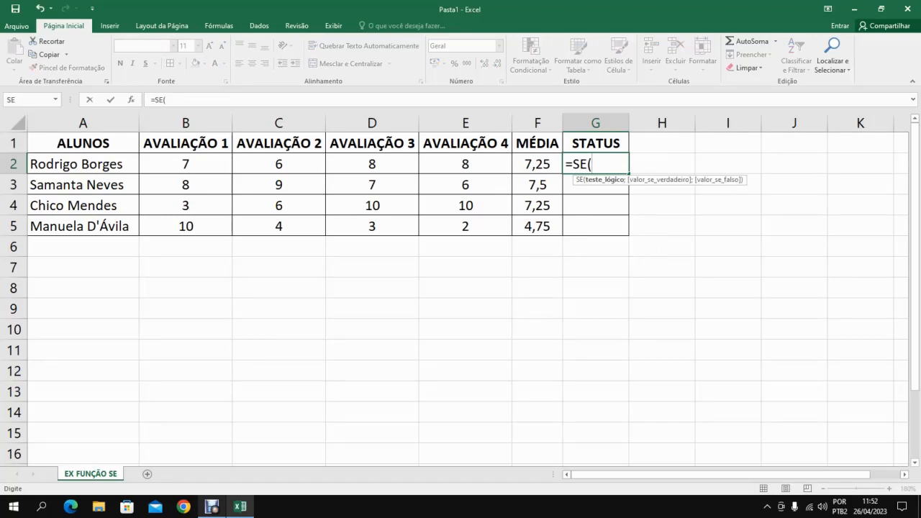
left_click(537, 164)
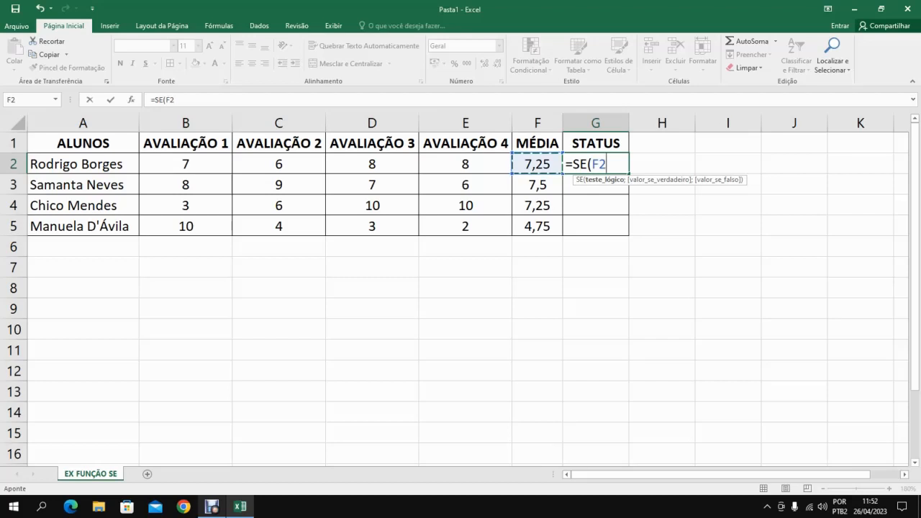
type(">=7;")
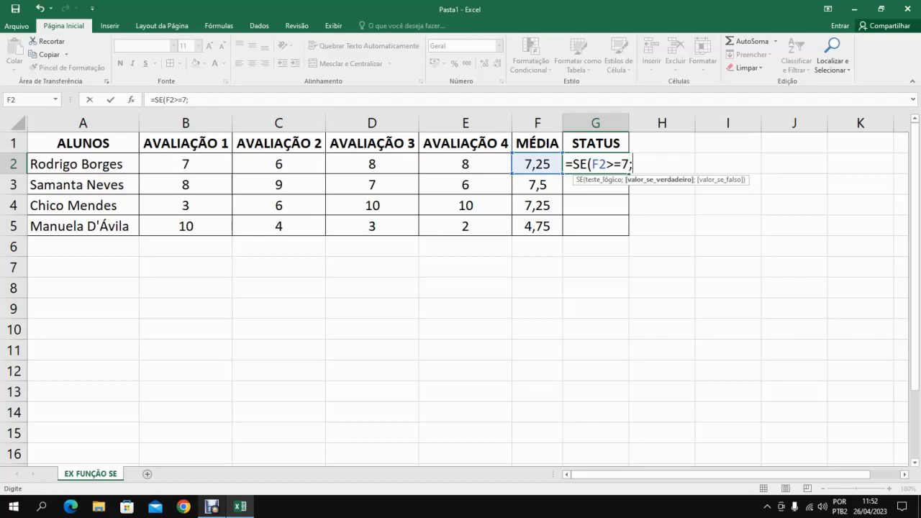
type("\"Aprovação\"")
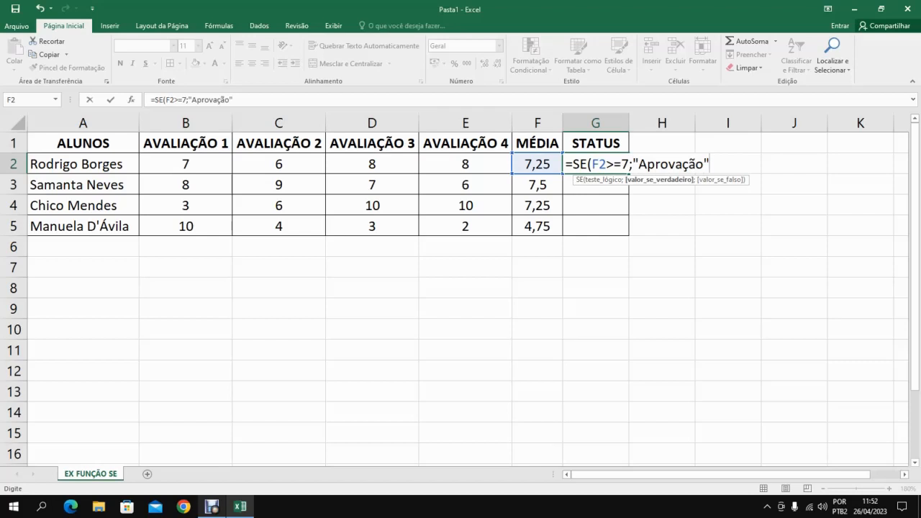
type(";")
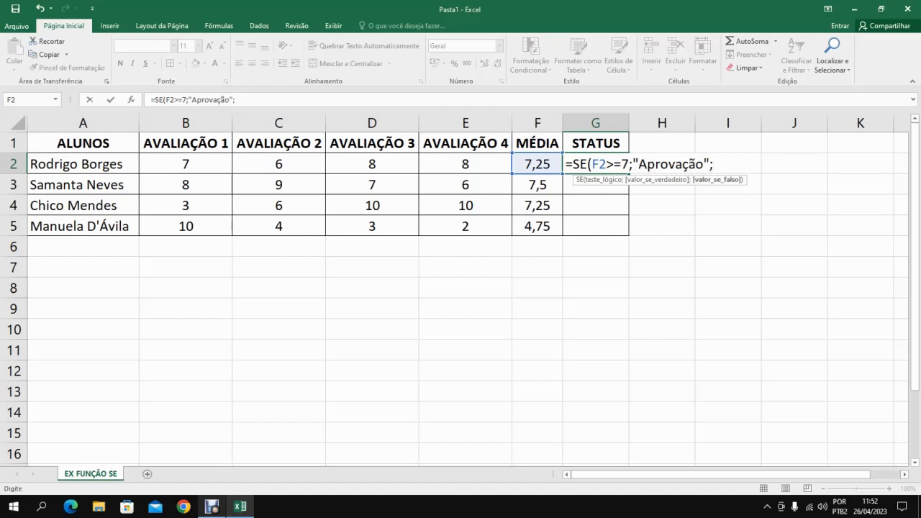
Complete the G2 formula with "Aprovação" as the true value and "Reprovação" as the false value.
type("\"Reprova")
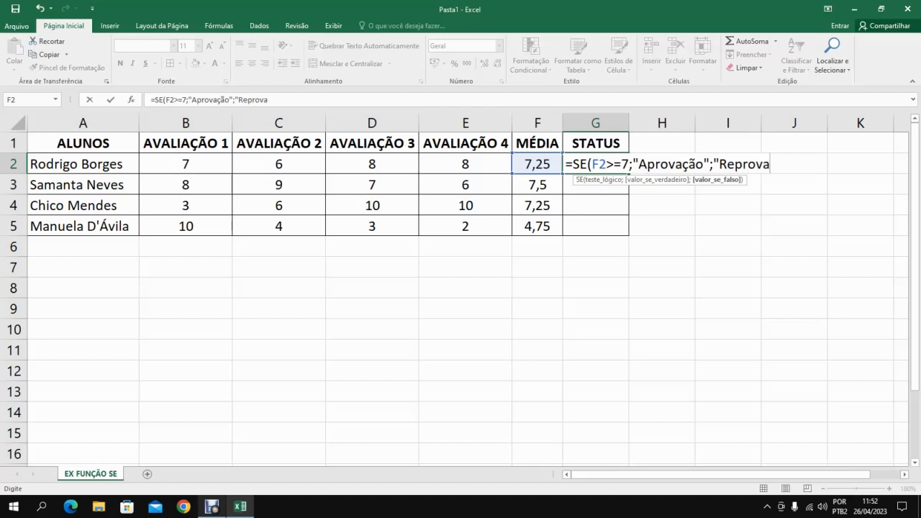
type("ção\"")
double_click(631, 164)
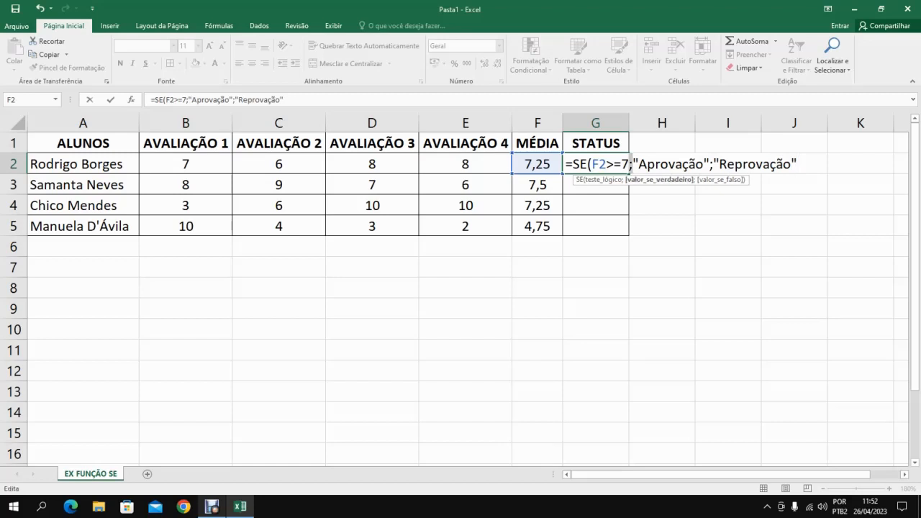
left_click_drag(634, 164, 639, 164)
left_click_drag(639, 164, 755, 164)
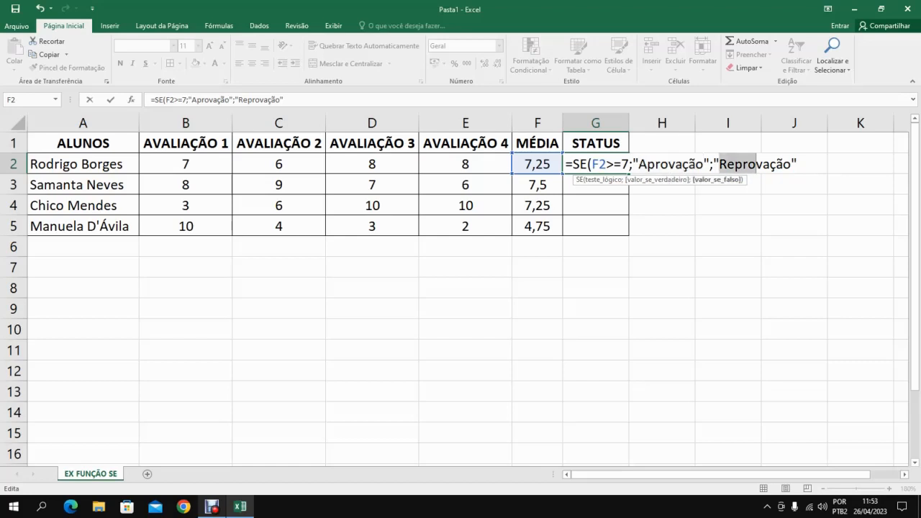
left_click(798, 164)
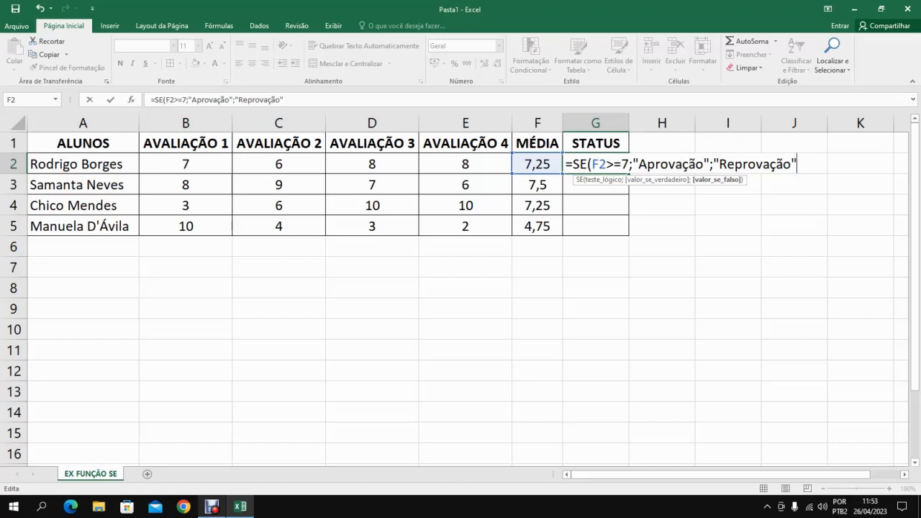
key("Return")
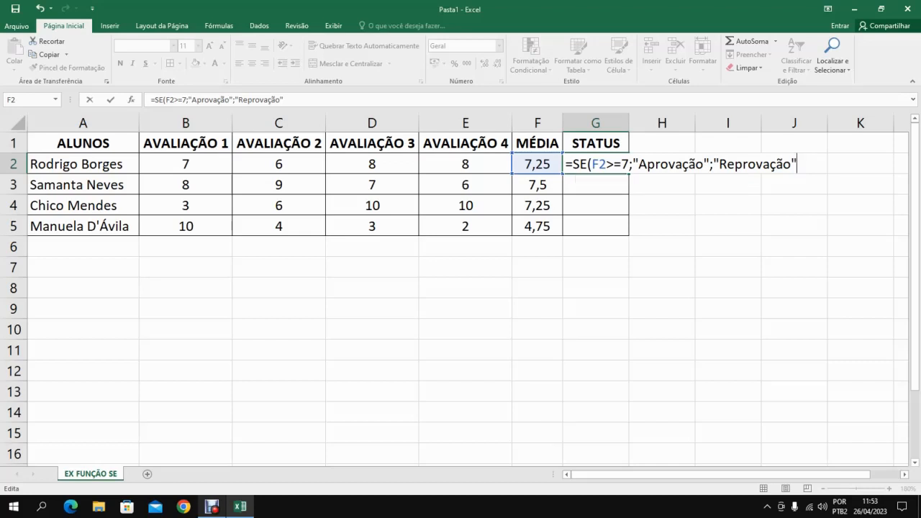
Fill the SE formula from G2 down to G5 and autofit the STATUS column G to its contents.
double_click(629, 123)
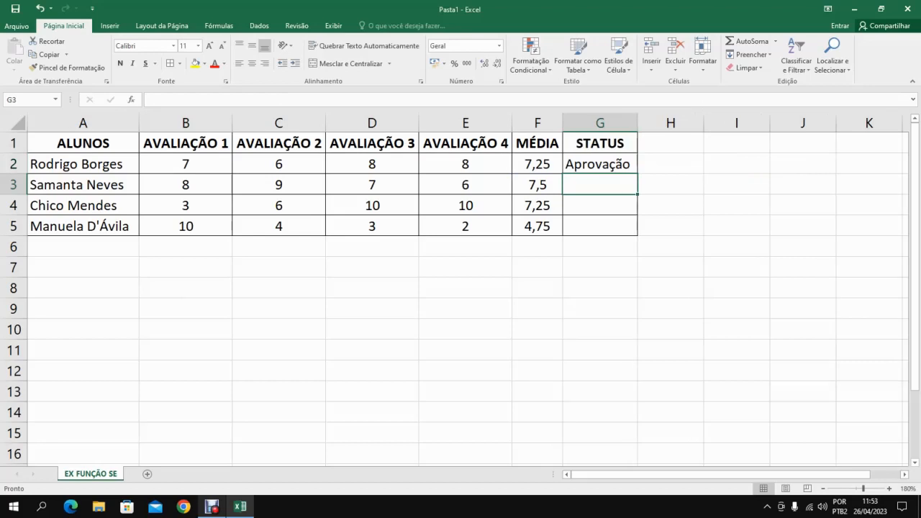
left_click(600, 164)
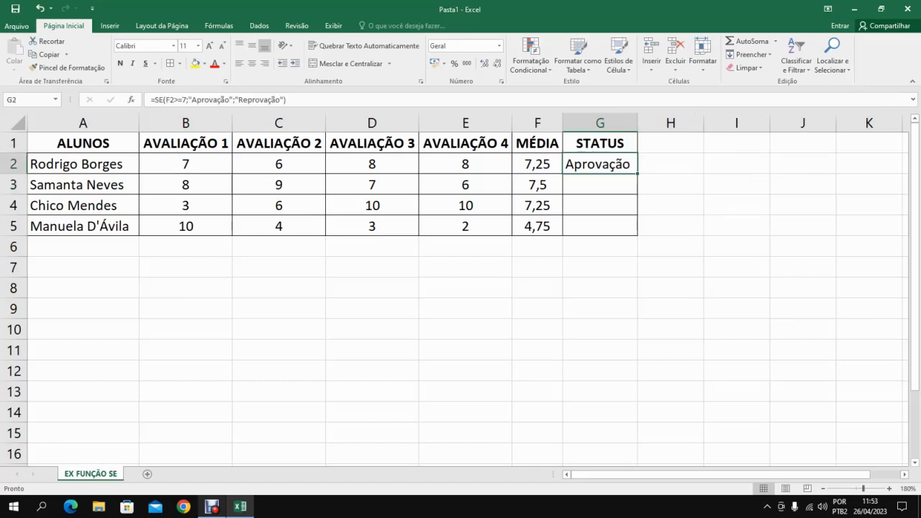
left_click_drag(638, 173, 637, 230)
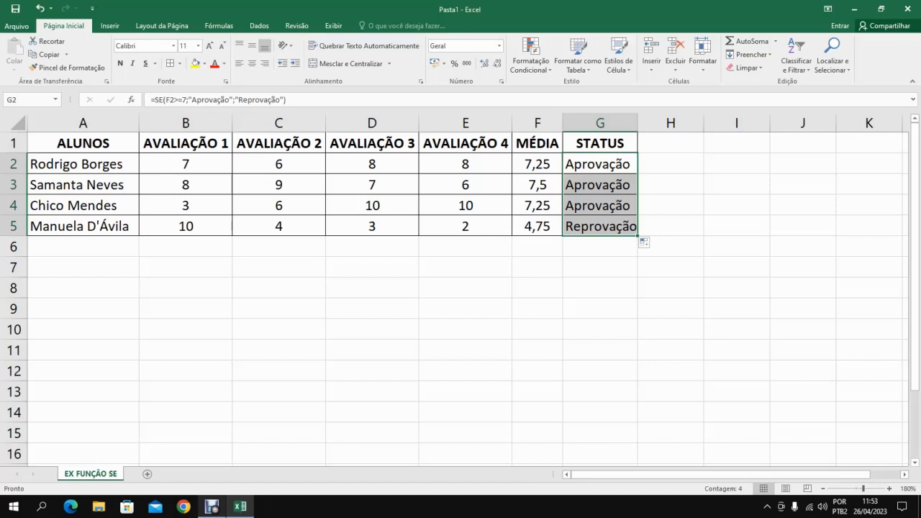
double_click(638, 123)
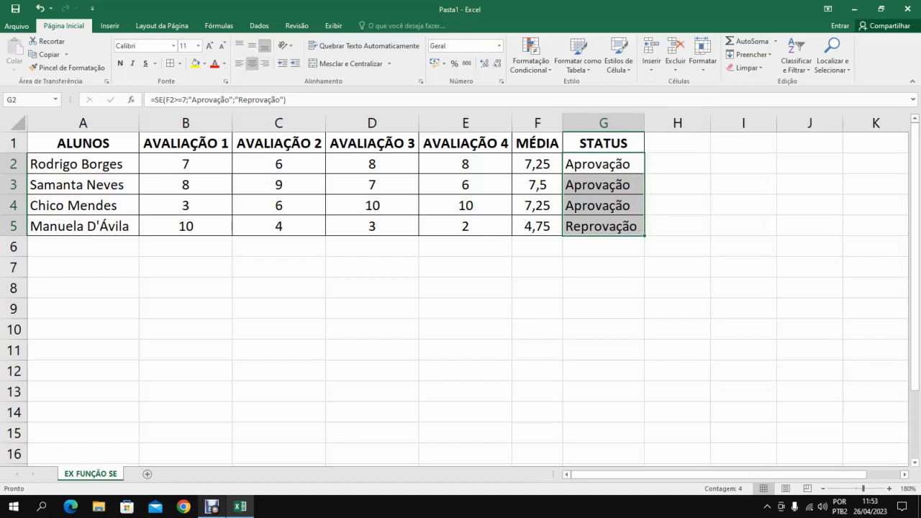
Centre the STATUS results in G2:G5 horizontally.
left_click(252, 64)
left_click(537, 226)
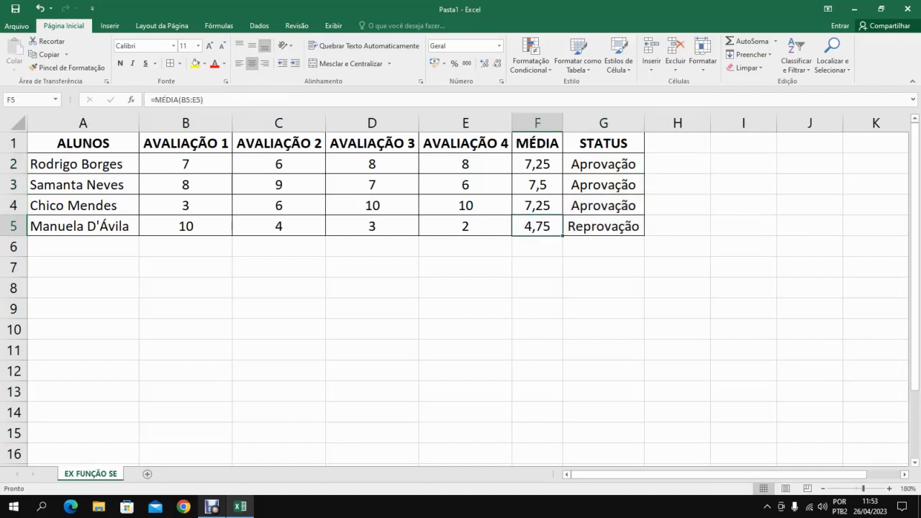
left_click(603, 226)
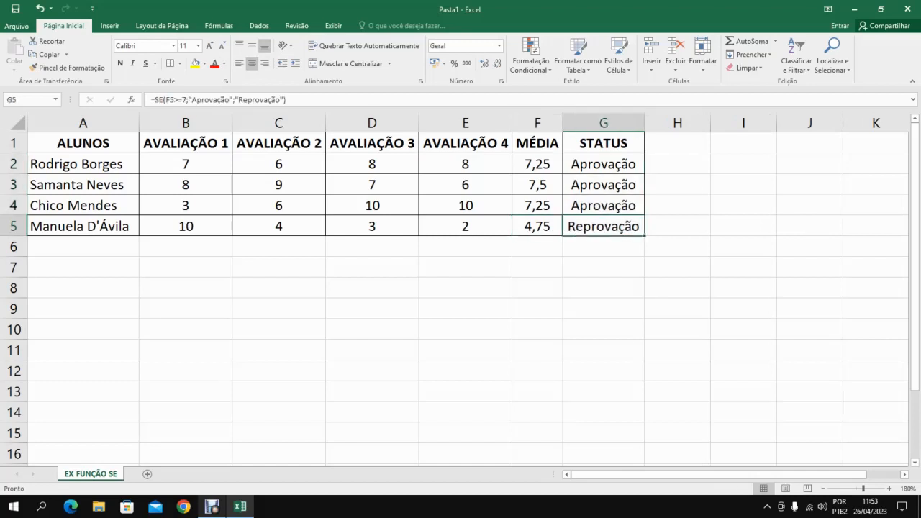
Set the fourth student's grade for assessment 2 in C5 to 10.
left_click(278, 226)
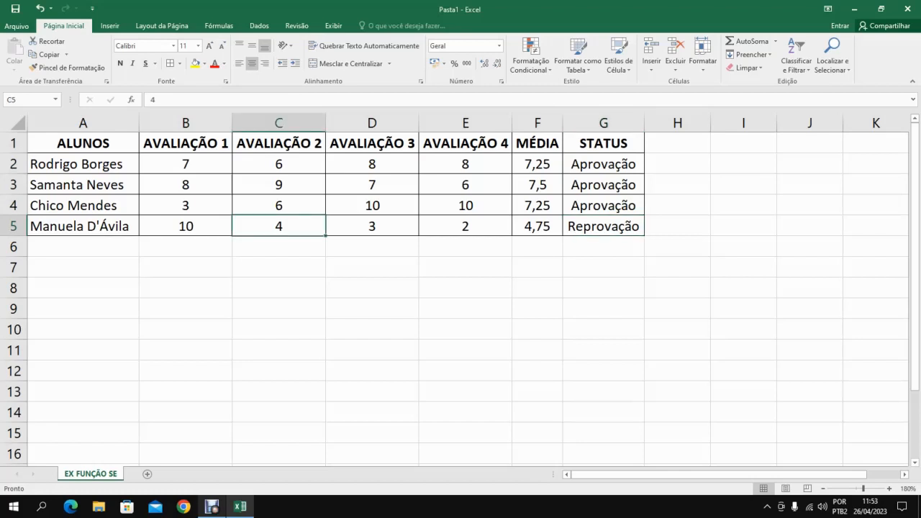
type("10")
key("Return")
key("Up")
key("Right")
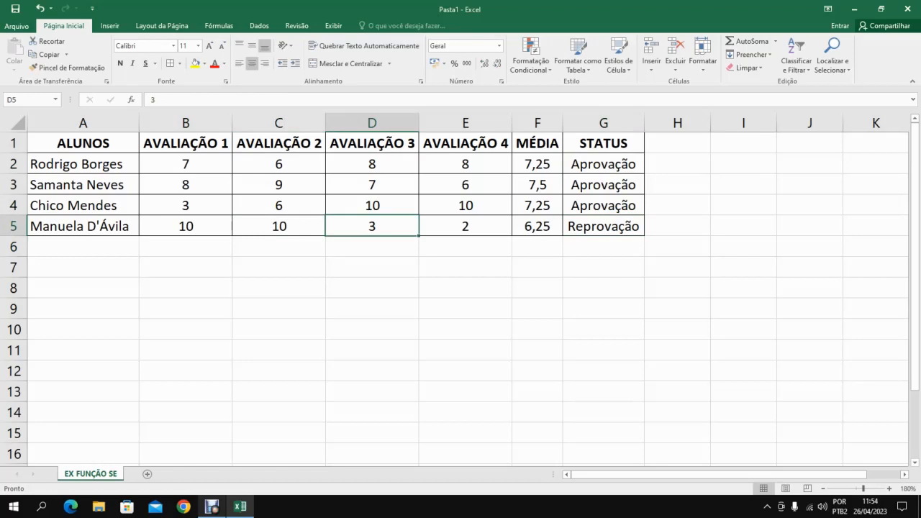
Set the fourth student's grades for assessments 3 and 4 to 4 in D5 and 3 in E5.
type("4")
key("Return")
key("Up")
key("Right")
type("3")
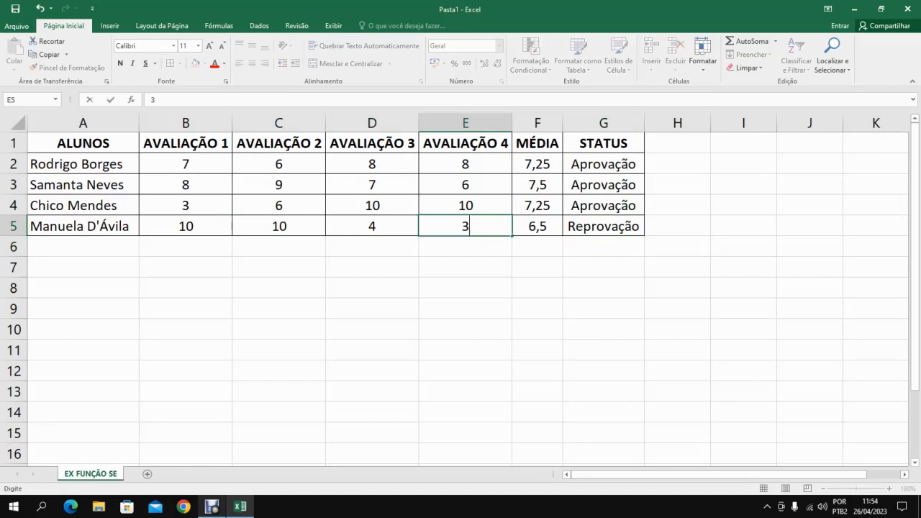
key("Return")
key("Up")
key("Left")
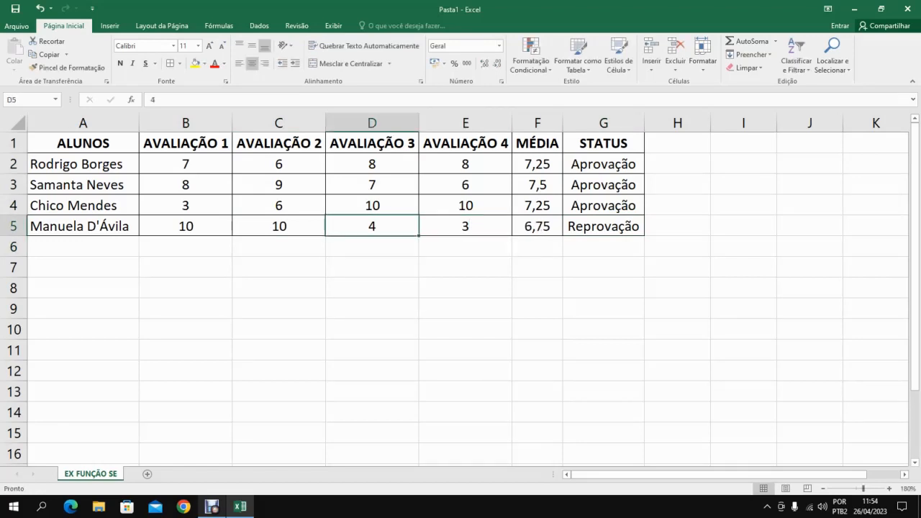
Set the fourth student's grade for assessment 3 in D5 to 5.
key("Right")
key("Left")
key("Left")
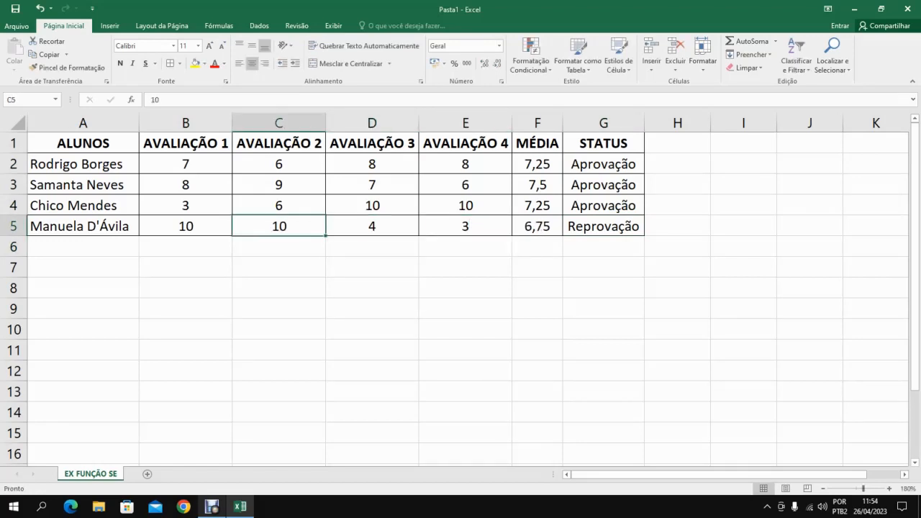
key("Right")
type("5")
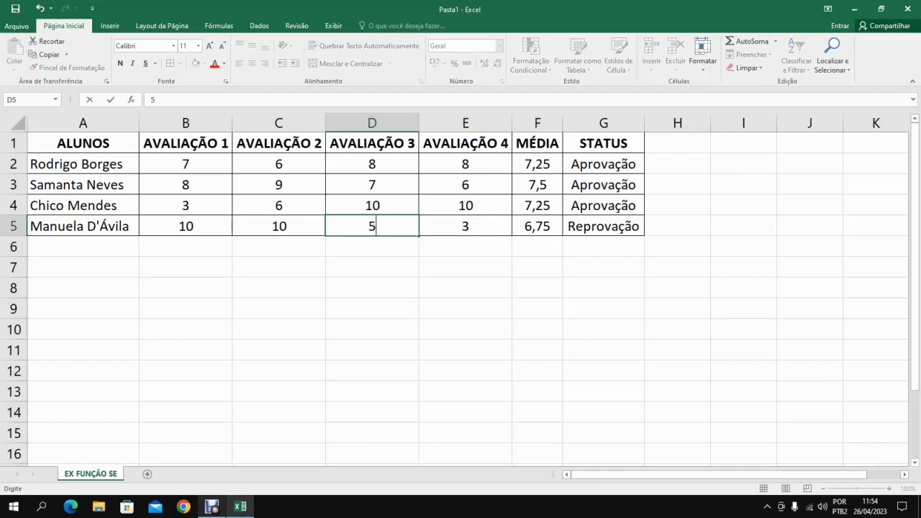
key("Return")
key("Up")
key("Right")
key("Right")
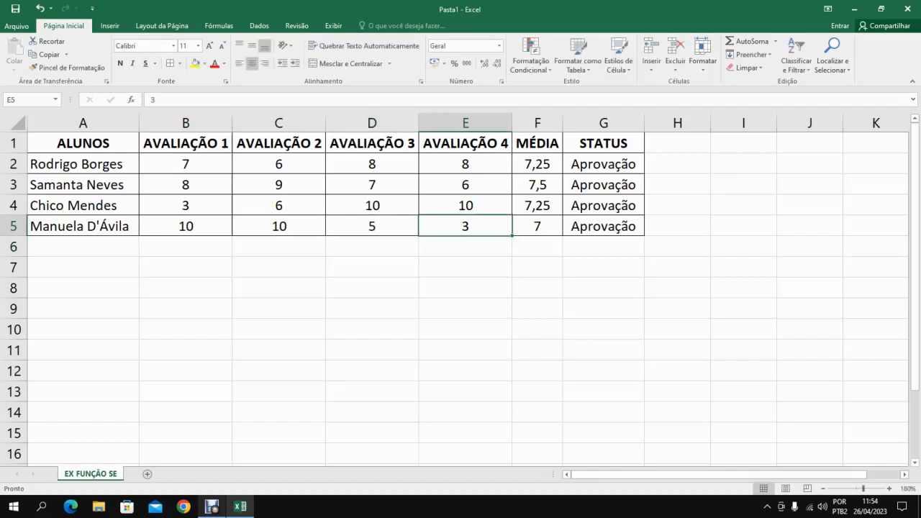
Examine the logical test F5>=7 in the SE formula of G5.
key("Right")
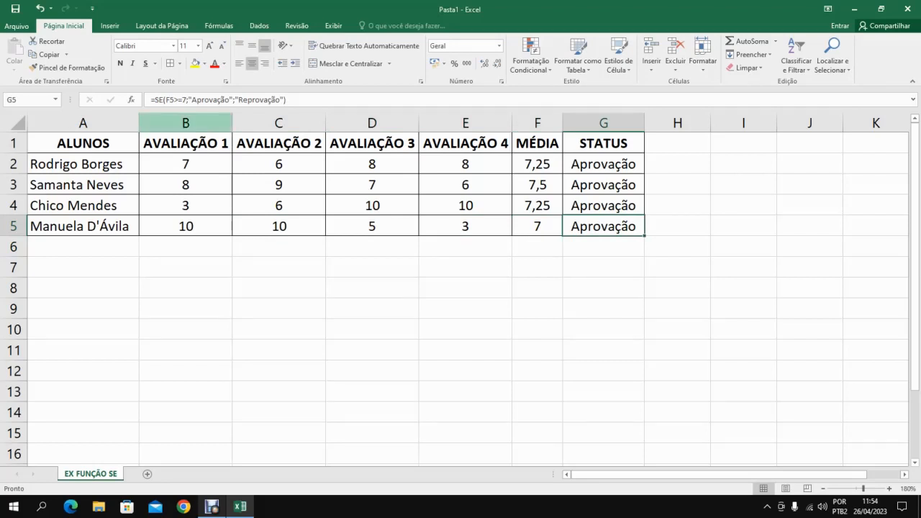
left_click(181, 100)
left_click_drag(181, 100, 165, 100)
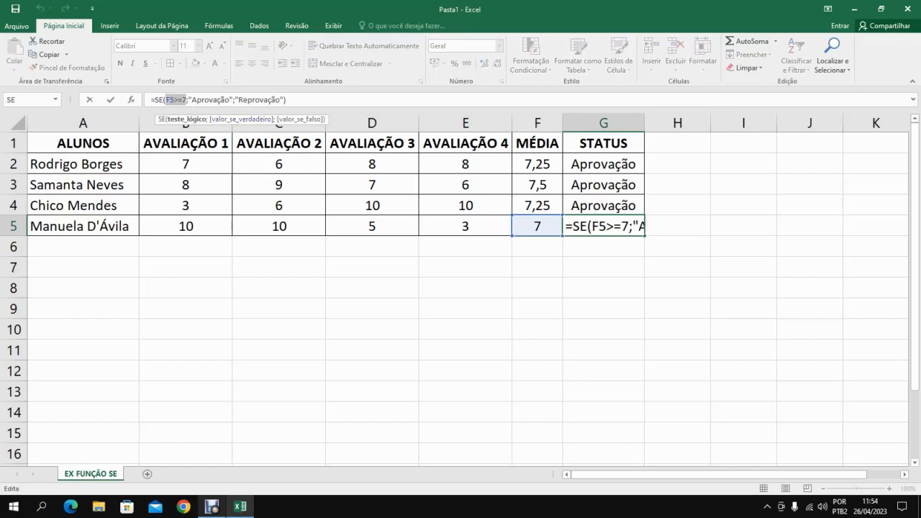
key("Return")
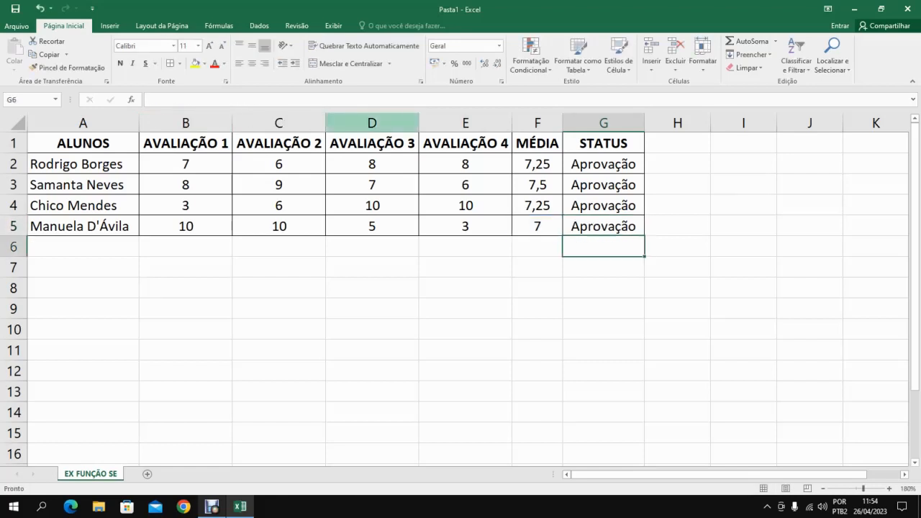
Set the fourth student's grade for assessment 4 in E5 to 2.
key("Up")
key("Left")
key("Left")
key("Left")
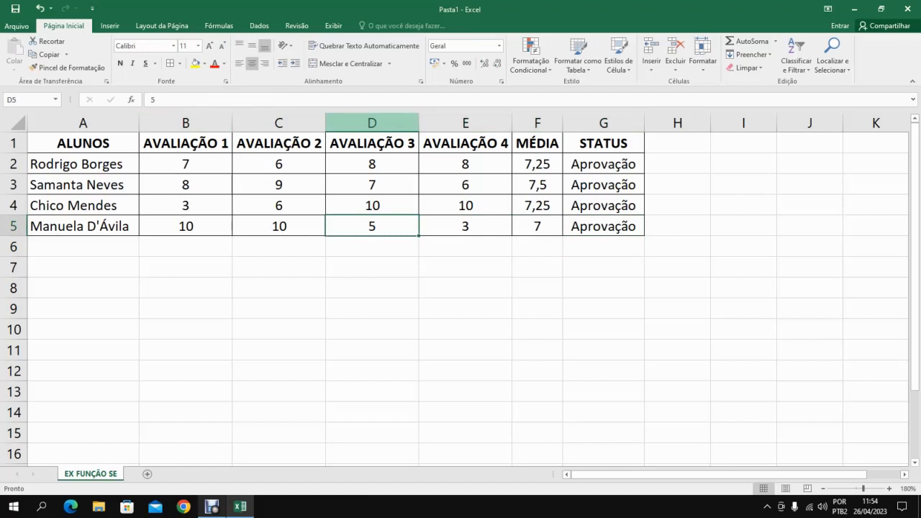
key("Right")
type("2")
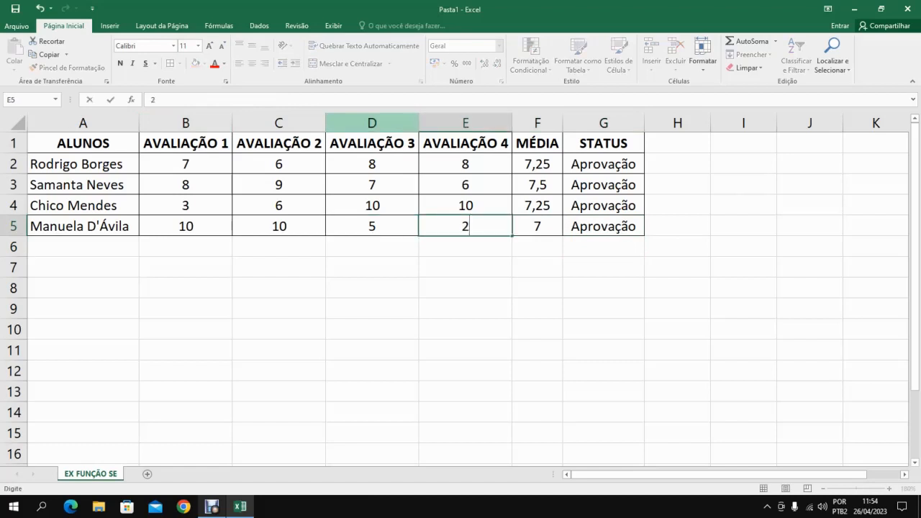
key("Return")
key("Up")
key("Right")
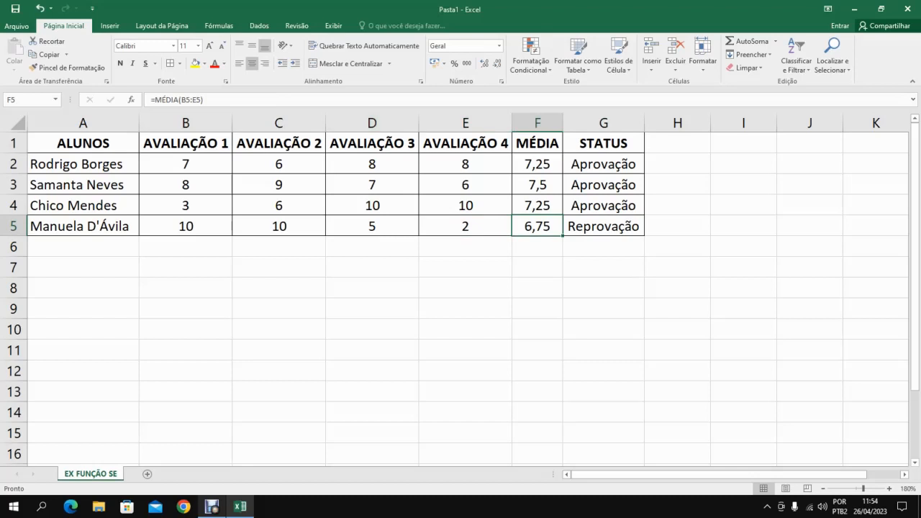
Format the averages in F2:F5 with the Número category and 0 decimal places.
left_click_drag(538, 164, 538, 227)
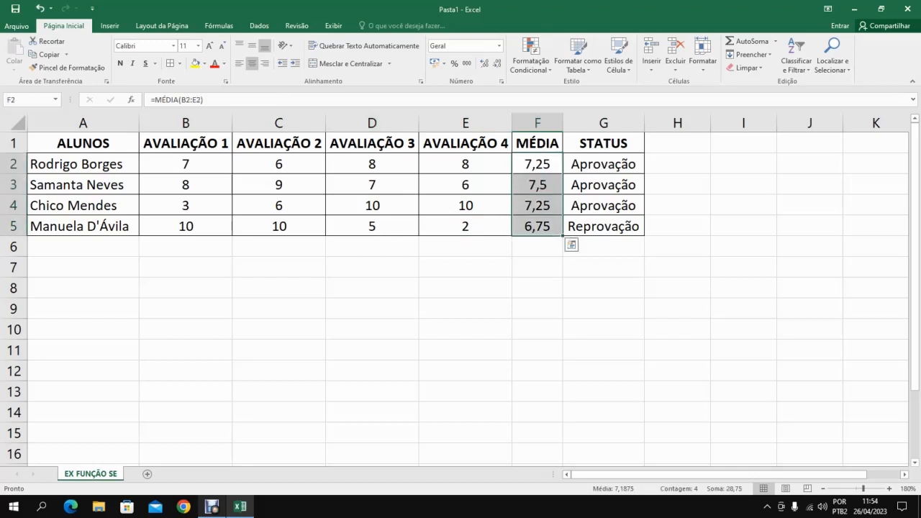
right_click(534, 166)
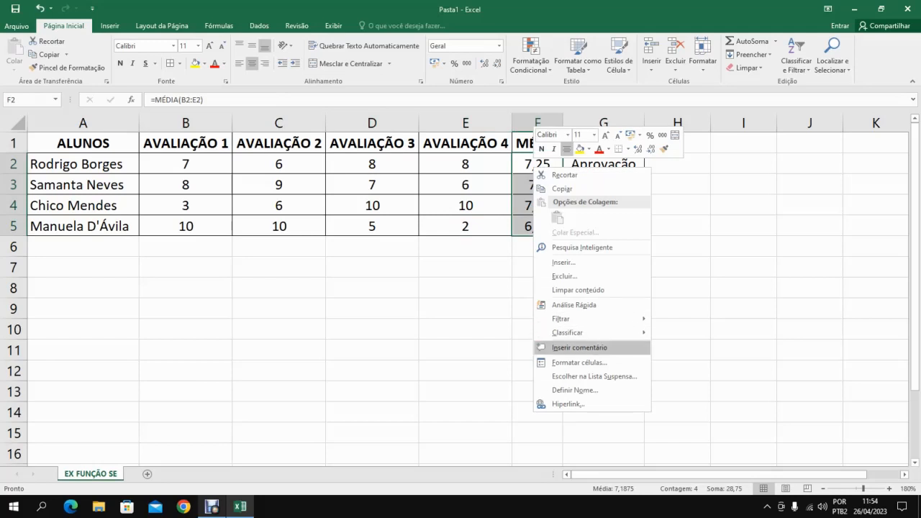
left_click(580, 362)
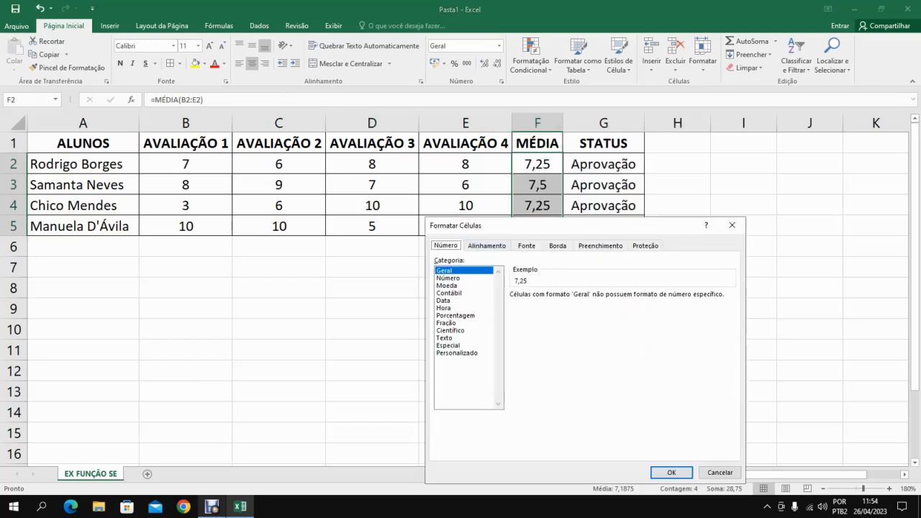
left_click_drag(504, 225, 209, 114)
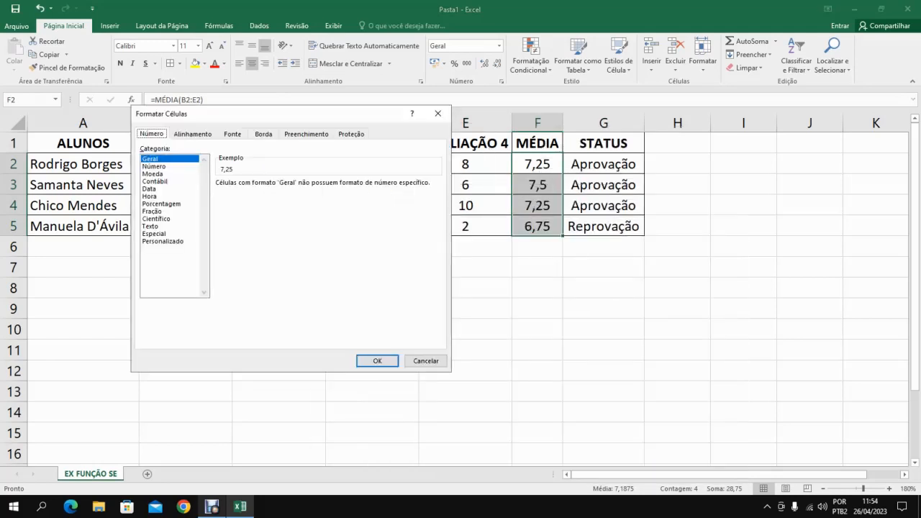
left_click(438, 113)
right_click(544, 167)
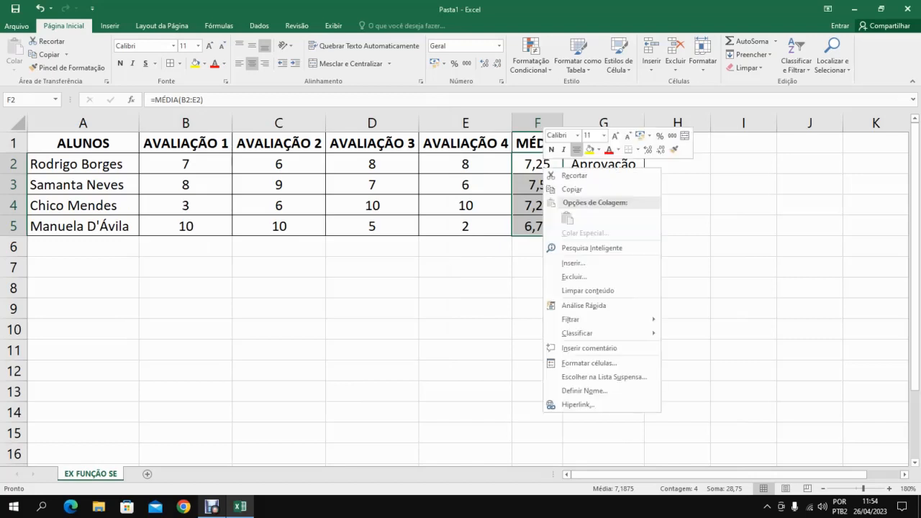
left_click(588, 363)
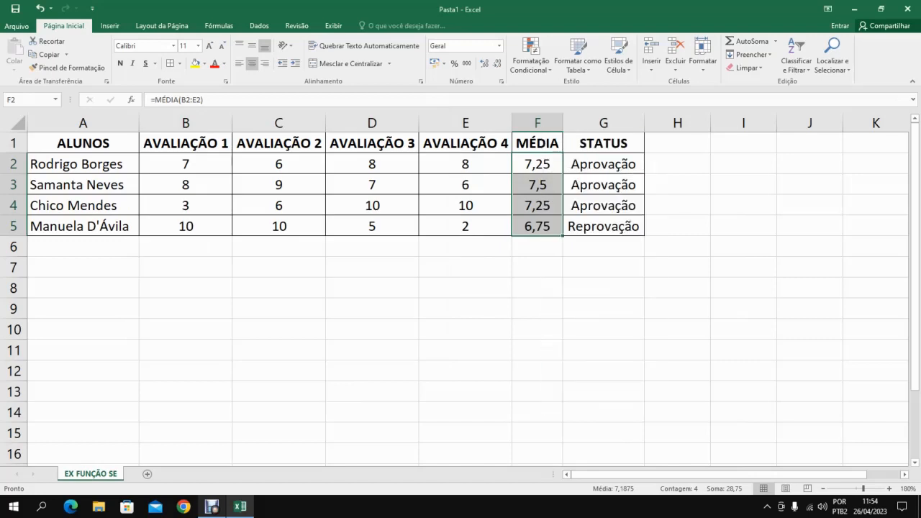
left_click_drag(504, 232, 225, 110)
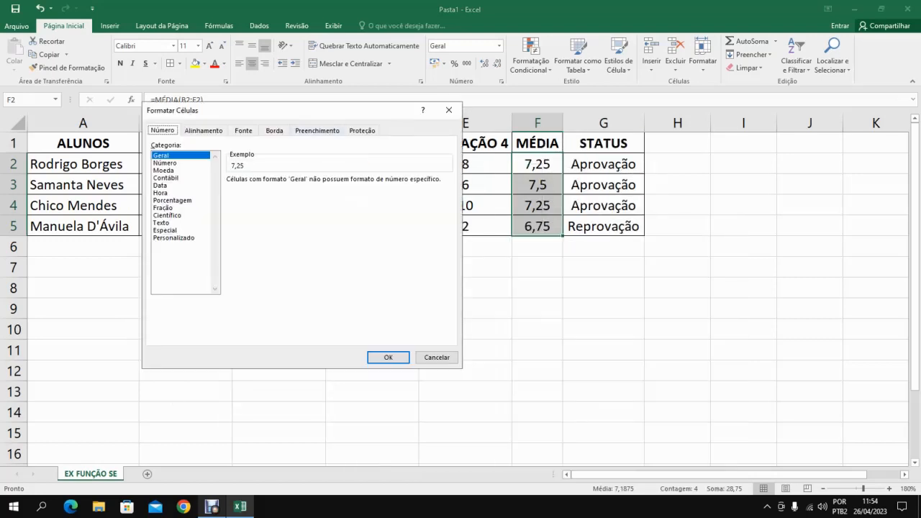
left_click(165, 163)
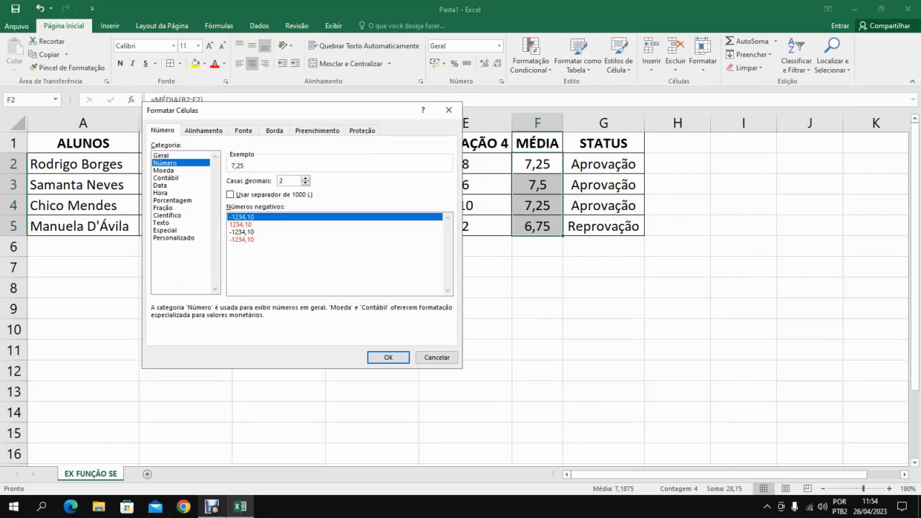
left_click(306, 183)
left_click(306, 184)
left_click(389, 358)
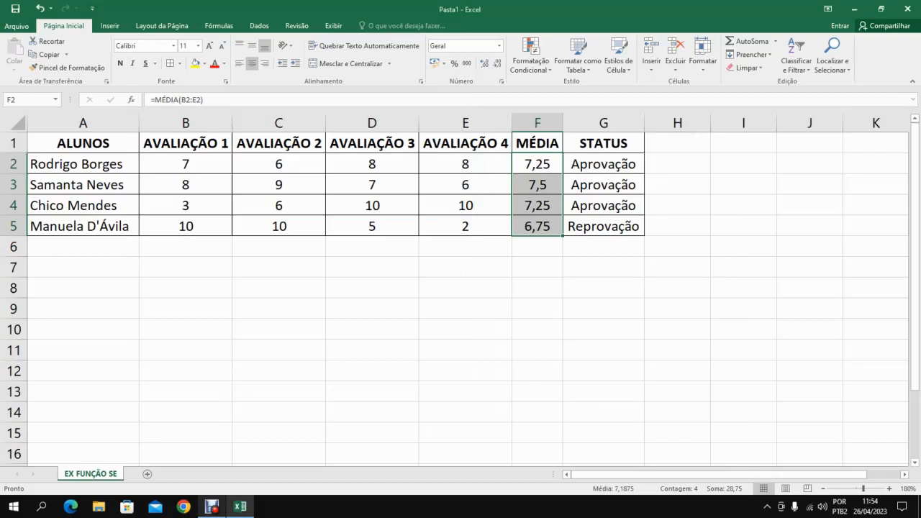
left_click(537, 267)
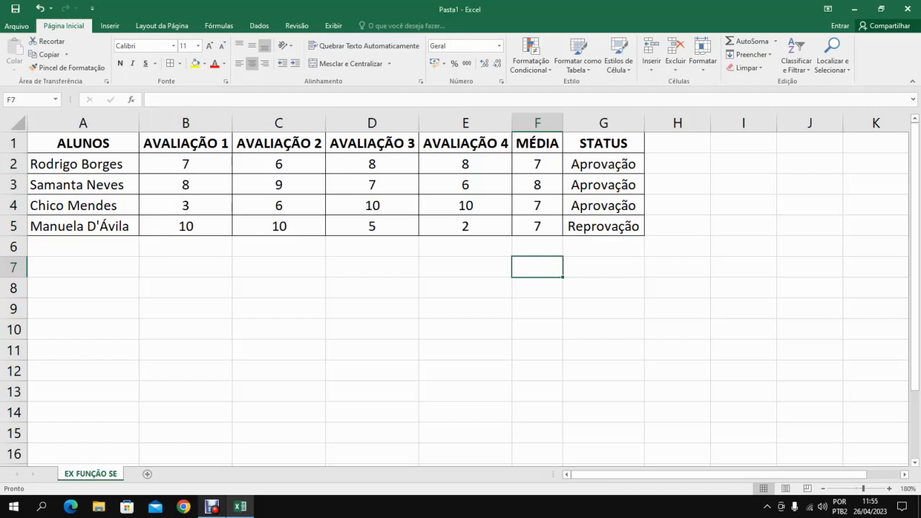
Set the font colour of the fourth student's status in G5 to red.
left_click(603, 226)
left_click(214, 64)
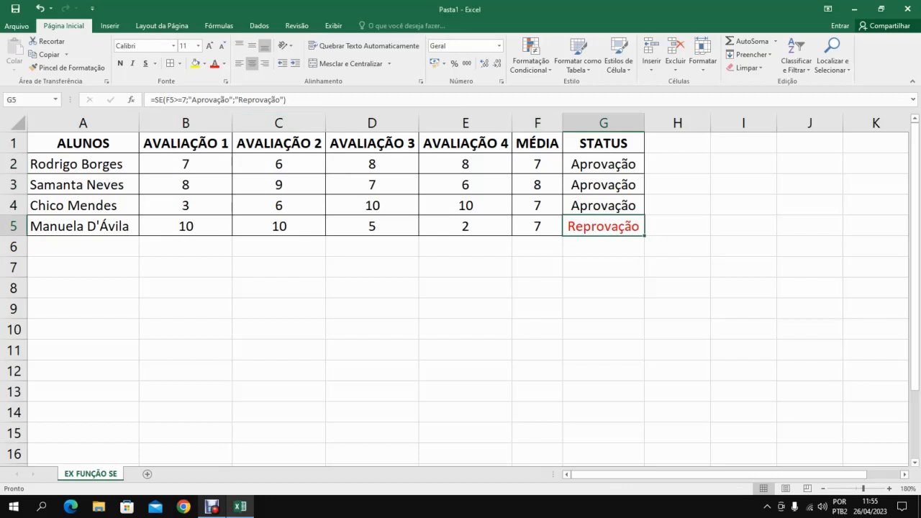
left_click(538, 226)
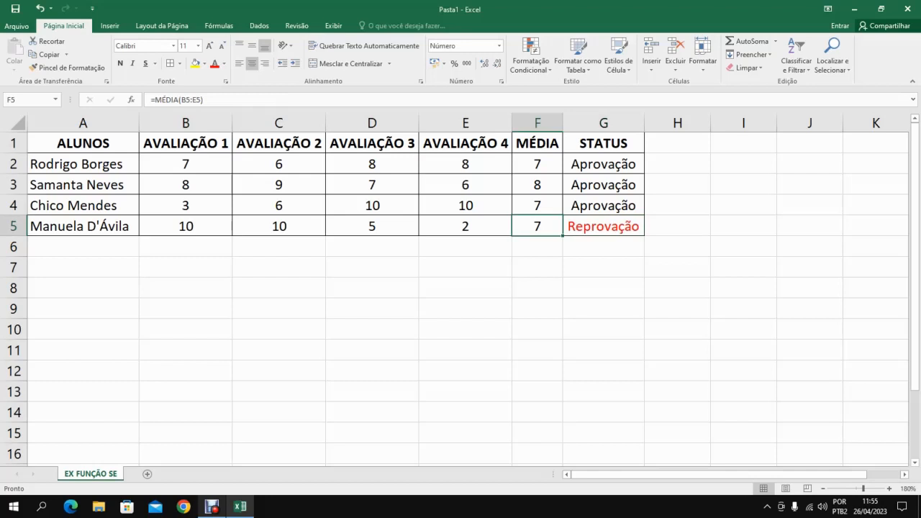
Change the logical test of the SE formula in G5 to F5>=6,25.
left_click(604, 226)
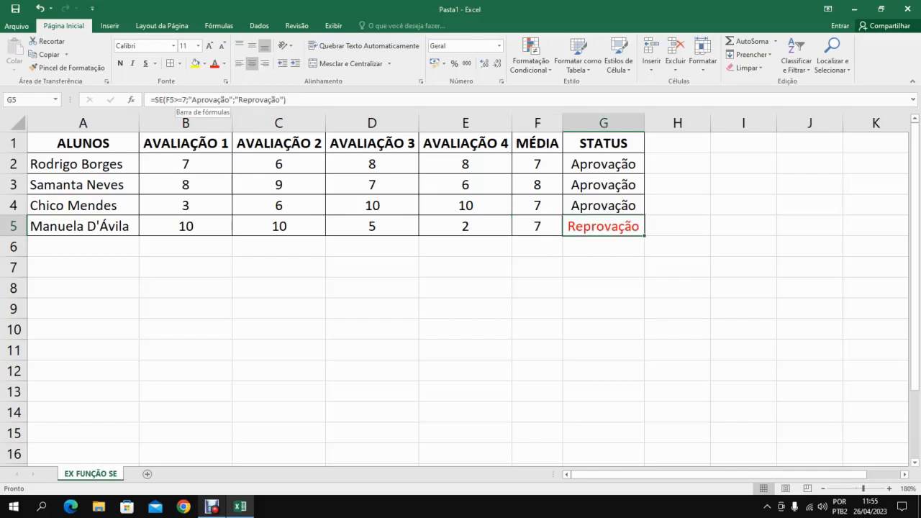
left_click(184, 100)
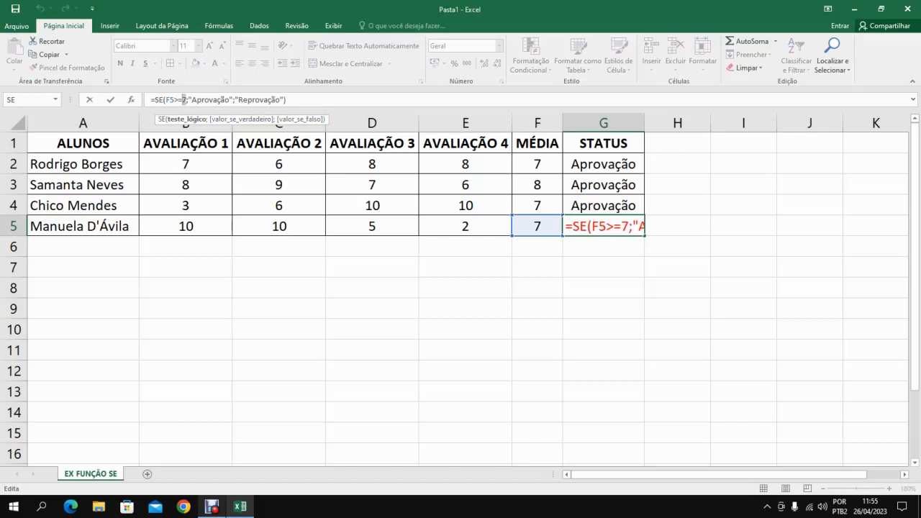
left_click(182, 100)
key("Delete")
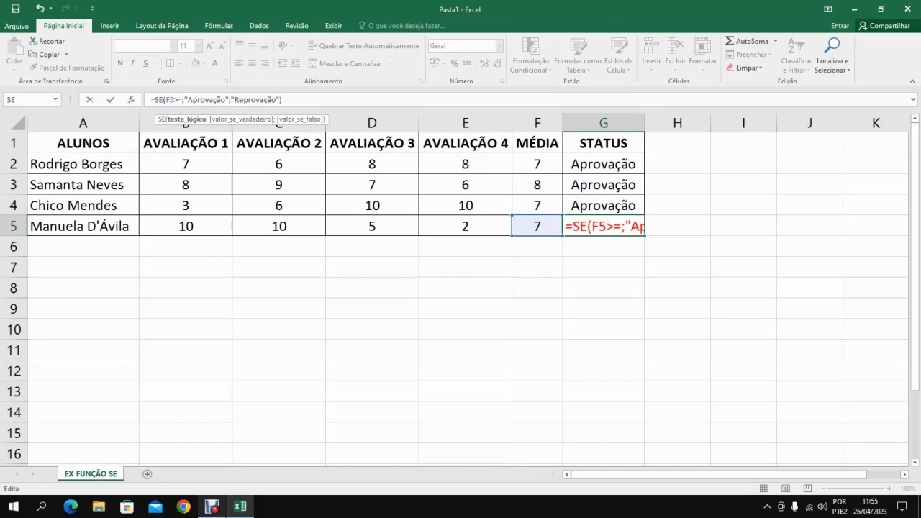
type("6,2")
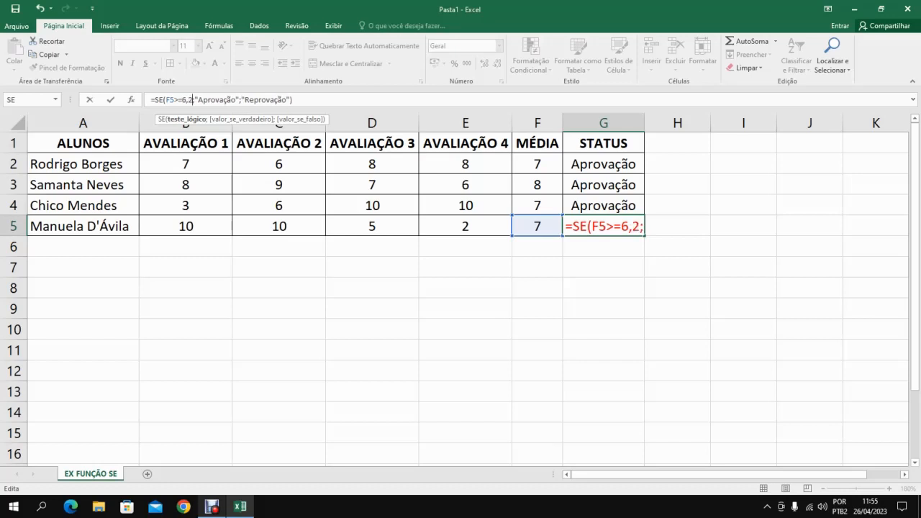
type("5")
key("Return")
key("Up")
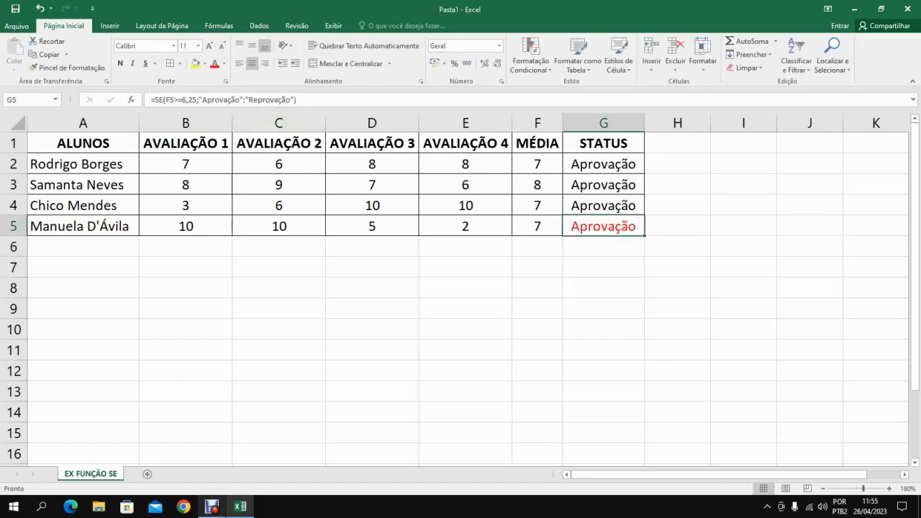
Set the font colour of the fourth student's status in G5 to blue.
left_click(225, 63)
key("Left")
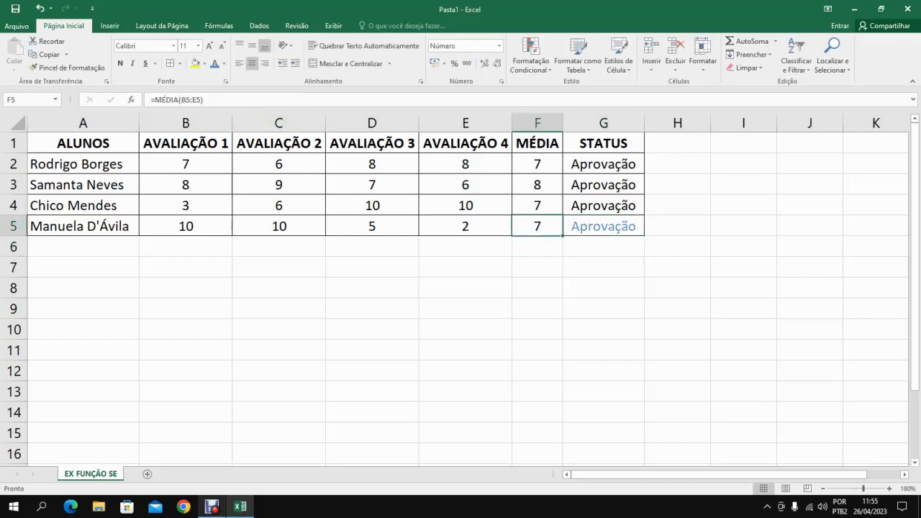
key("Right")
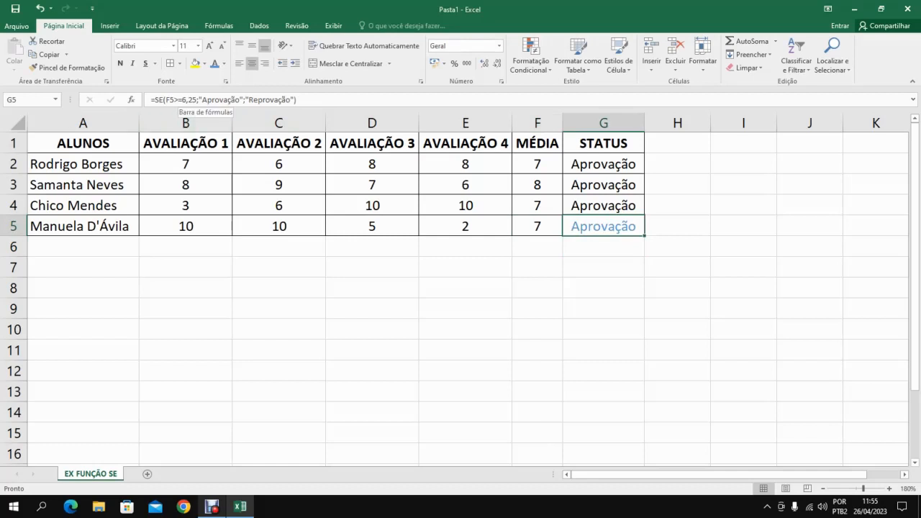
Undo the two font colour changes and the logical test change in G5.
left_click(40, 9)
left_click(40, 8)
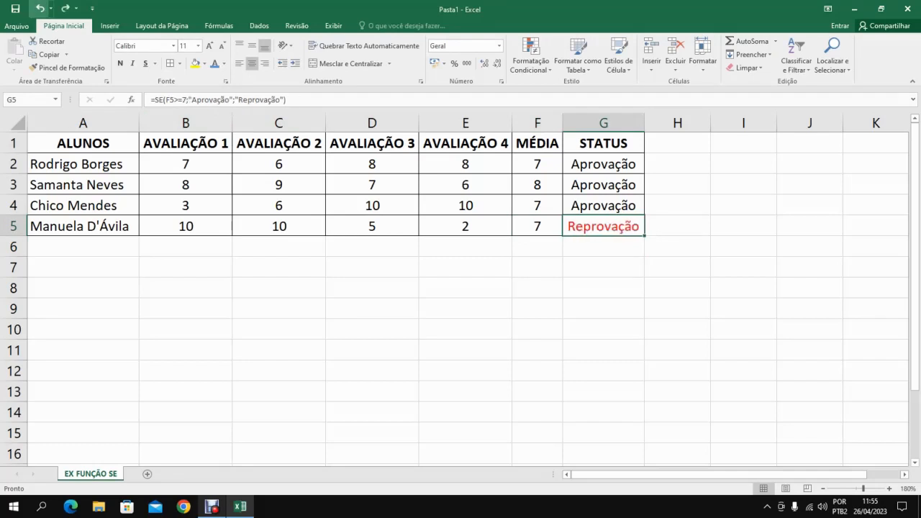
left_click(40, 9)
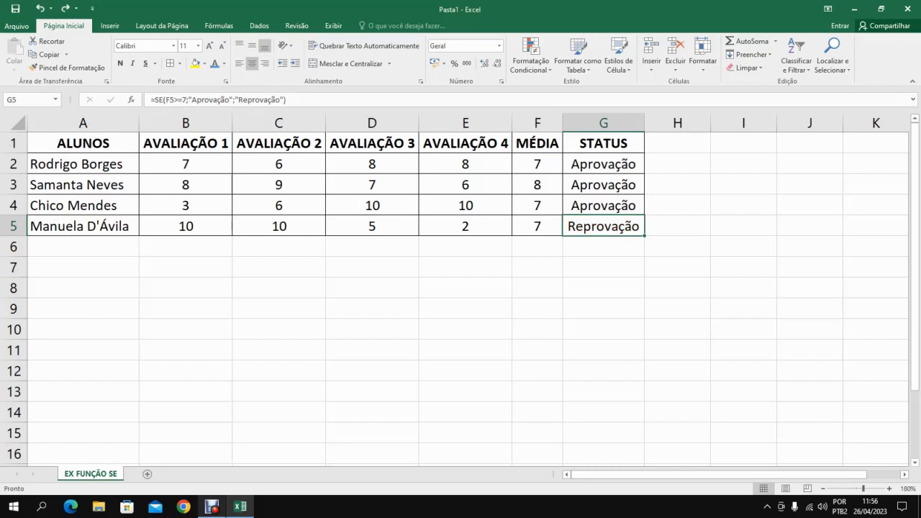
Examine the logical test F5>=7 in the SE formula of G5 again.
left_click_drag(186, 100, 165, 100)
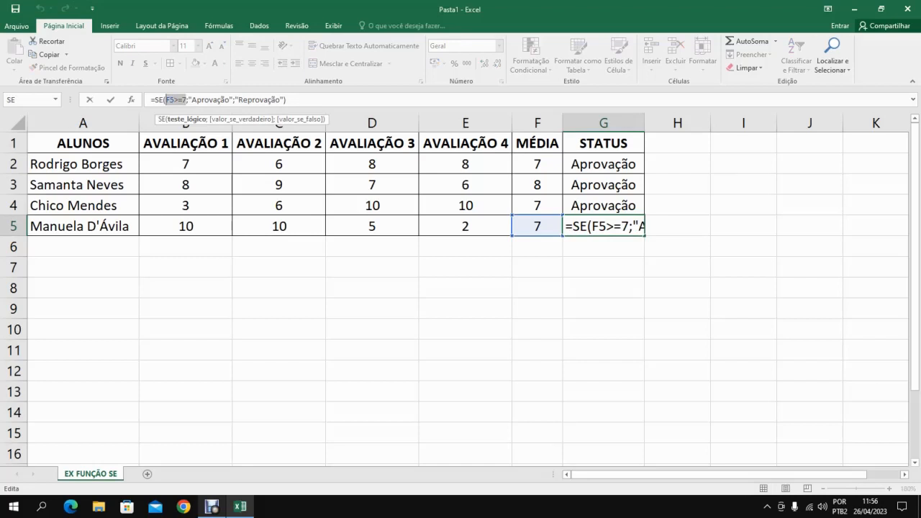
key("Return")
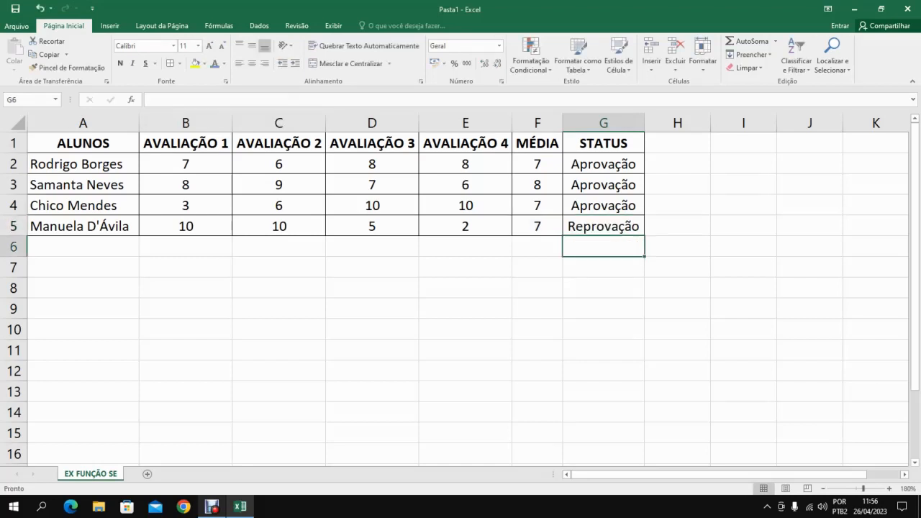
Replace the value-if-true text in the SE formula of G2 with "PASSOU DE ANO".
left_click(603, 164)
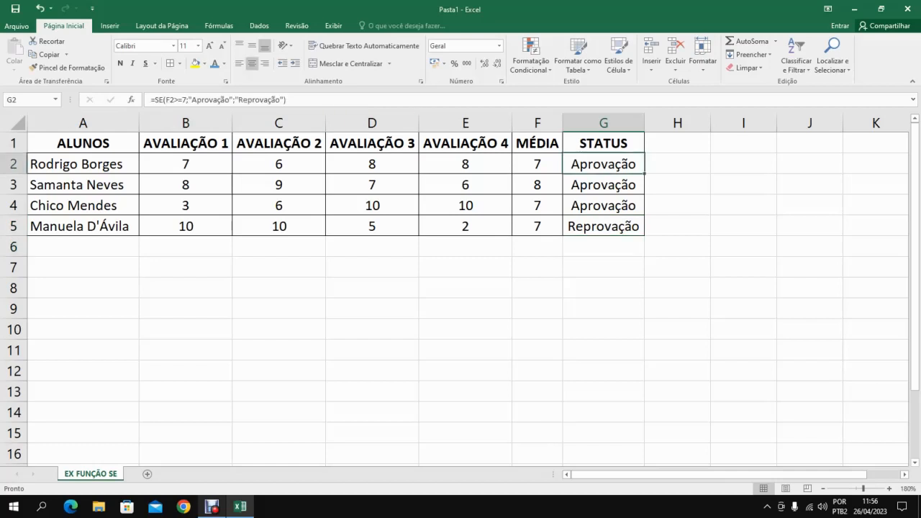
left_click_drag(186, 100, 165, 100)
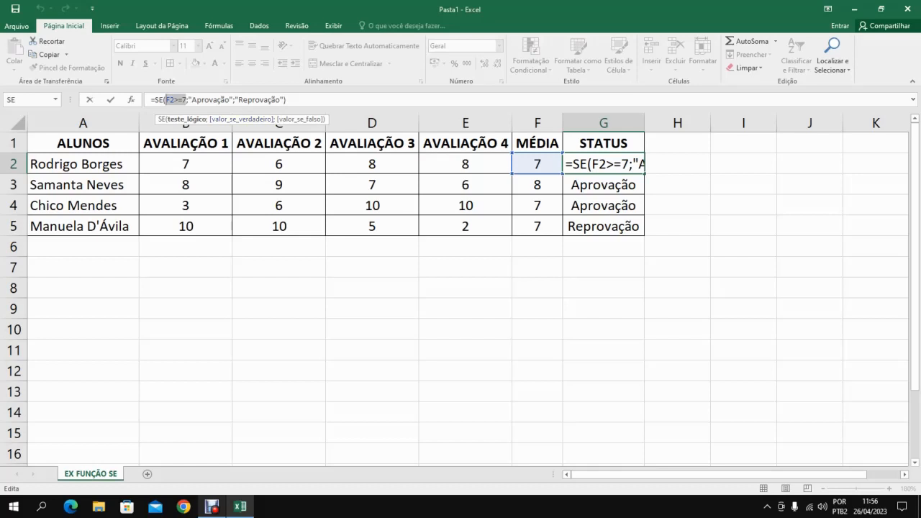
left_click_drag(192, 99, 230, 99)
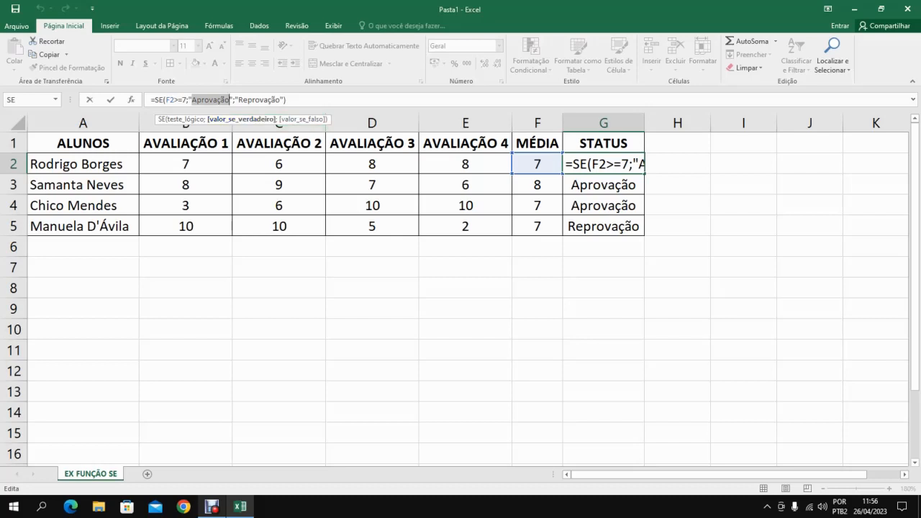
key("BackSpace")
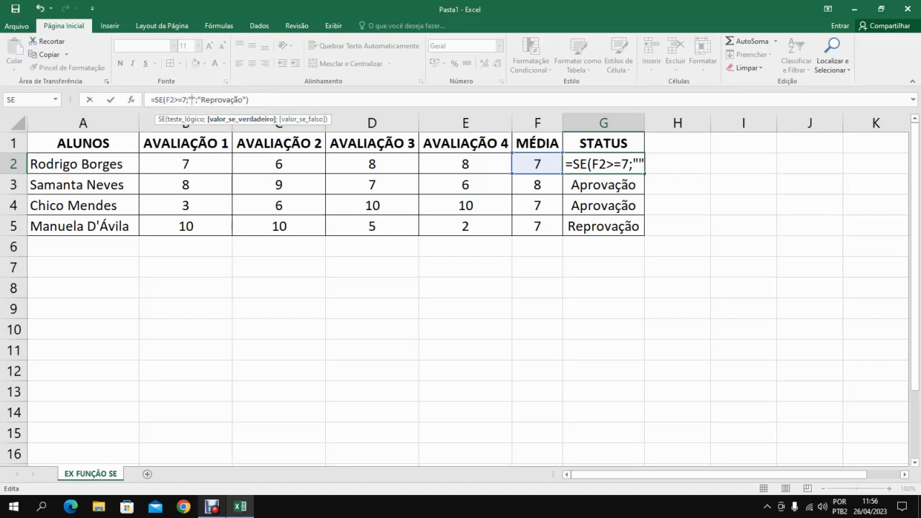
type("PASSOU DE")
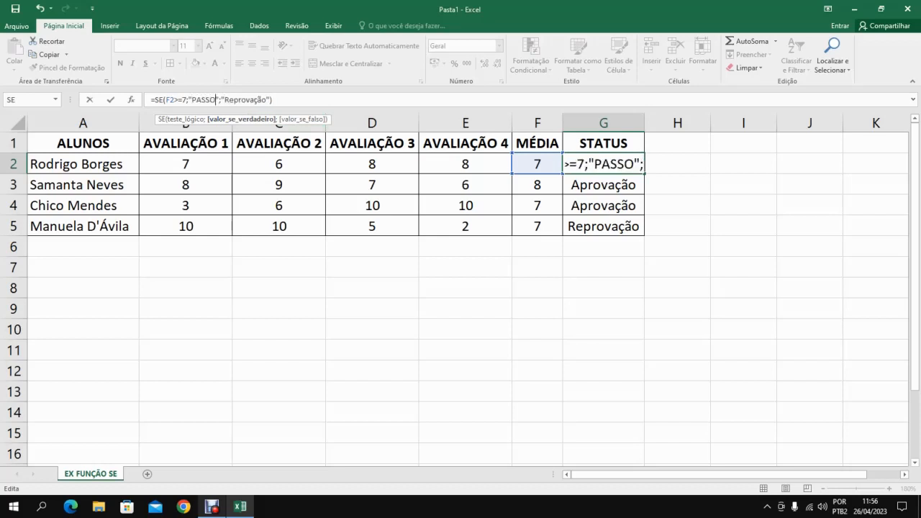
type(" ANO")
Replace the value-if-false text in G2 with "NÃO PASSOU DE ANO" and fill the formula down to G5.
key("Right")
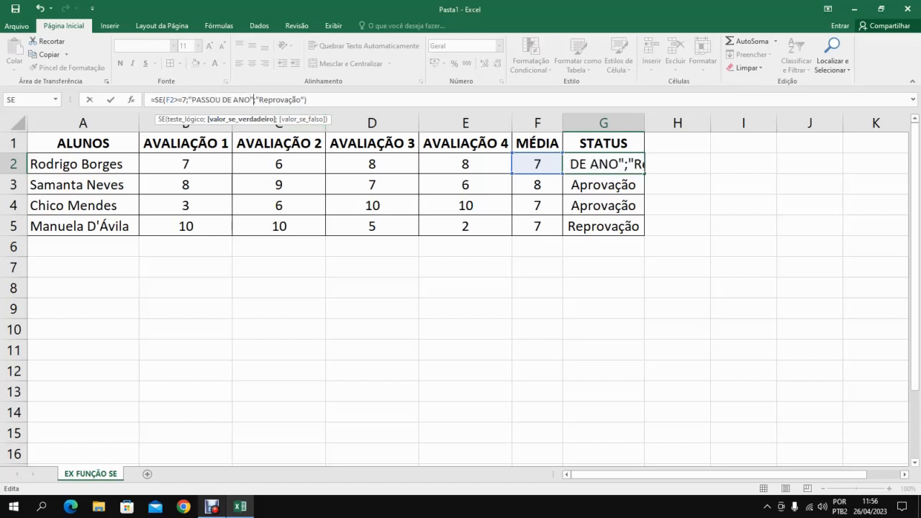
key("Right")
key("Right")
key("Delete")
key("Delete")
key("Delete")
key("Delete")
key("Delete")
key("Delete")
key("Delete")
key("Delete")
key("Delete")
key("Delete")
type("NÃO P")
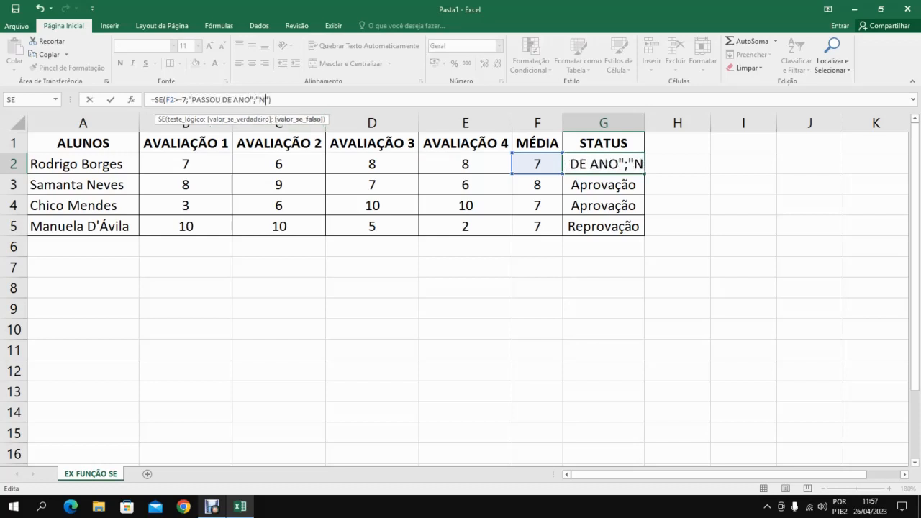
type("ASSOU DE ANO")
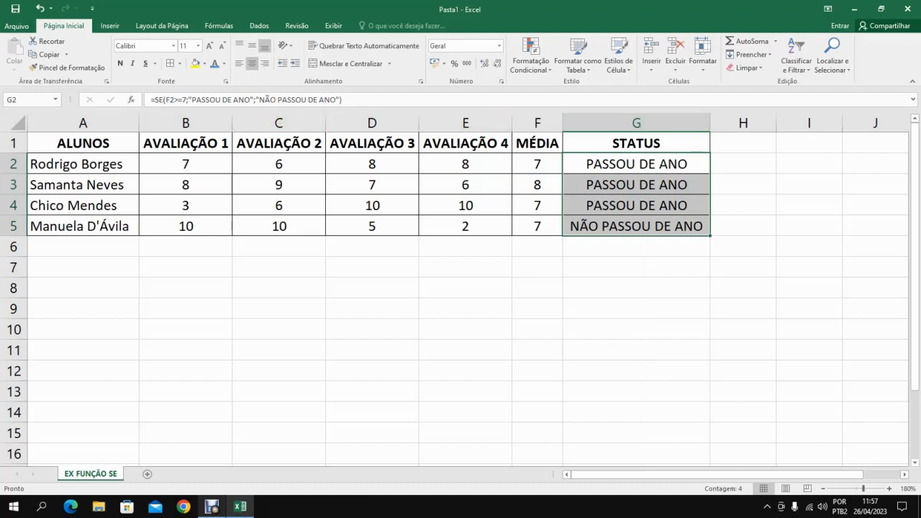
Examine the logical test, value-if-true and value-if-false arguments of the SE formula in G2.
left_click_drag(187, 100, 165, 100)
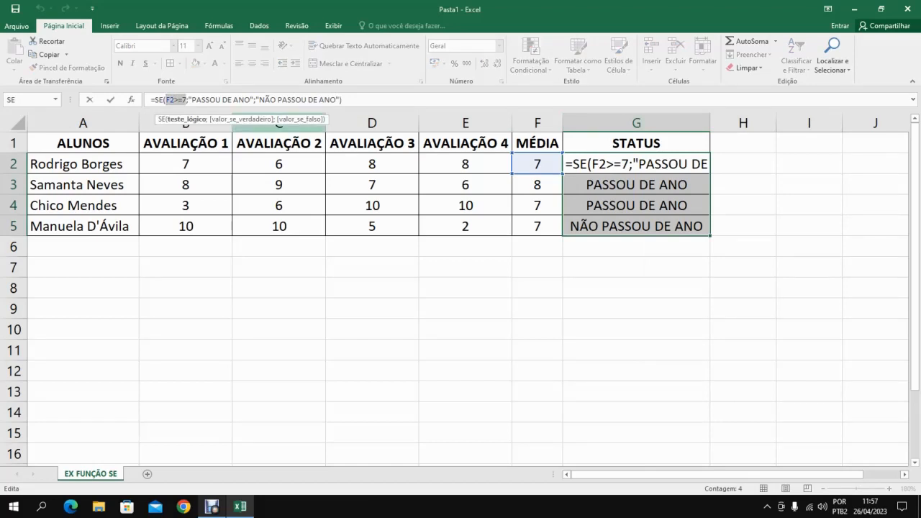
left_click(210, 100)
left_click(307, 100)
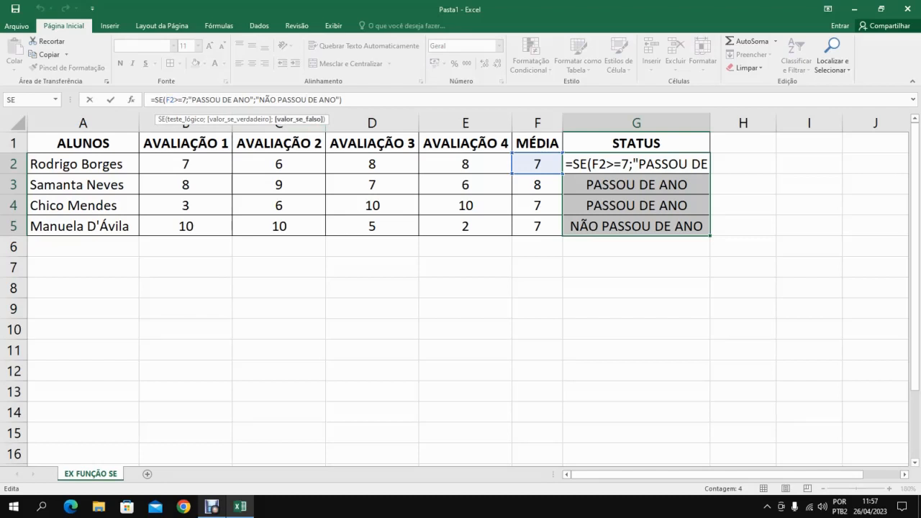
Empty the value-if-true and value-if-false texts in the SE formula of G2, keeping the quotes, and fill it down to G5.
left_click_drag(251, 99, 192, 100)
key("BackSpace")
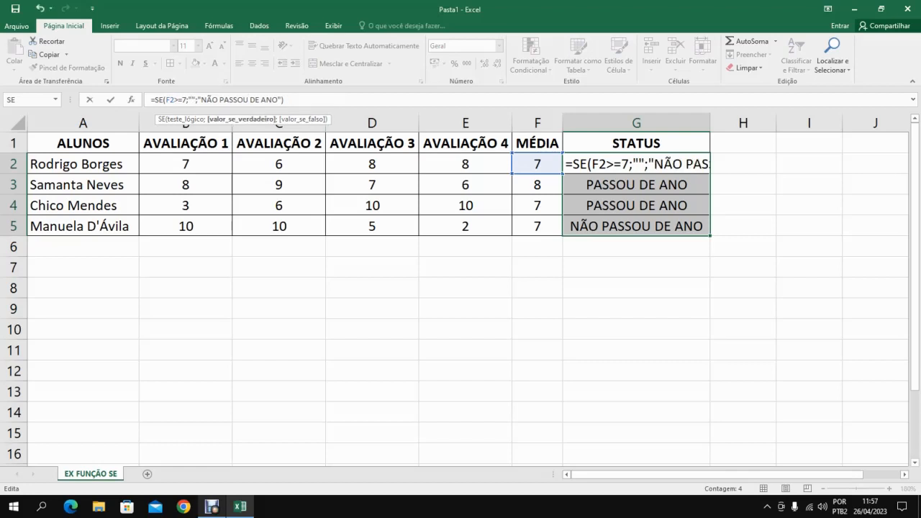
left_click(202, 100)
key("Delete")
key("Delete")
key("Delete")
key("Delete")
key("Delete")
key("Delete")
key("Delete")
key("Delete")
key("Delete")
key("Delete")
key("Delete")
key("Delete")
key("Delete")
key("Delete")
key("Delete")
key("Delete")
key("Delete")
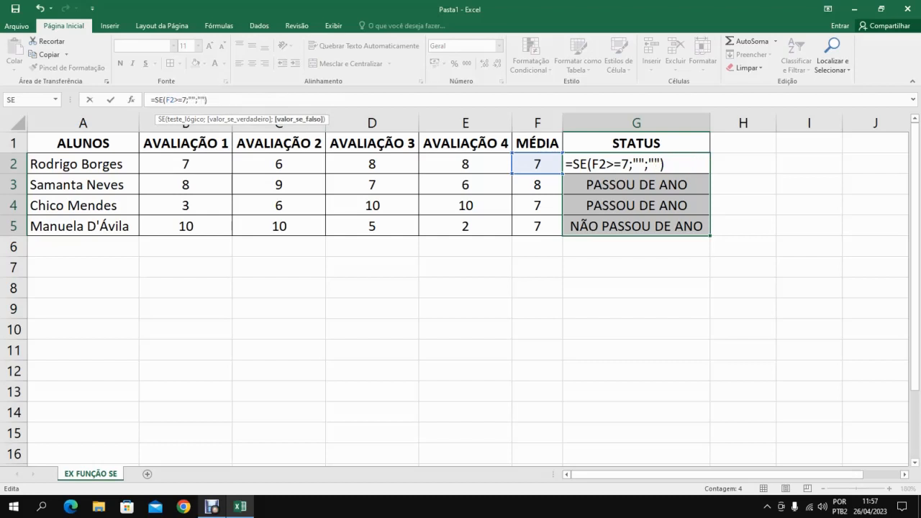
key("Return")
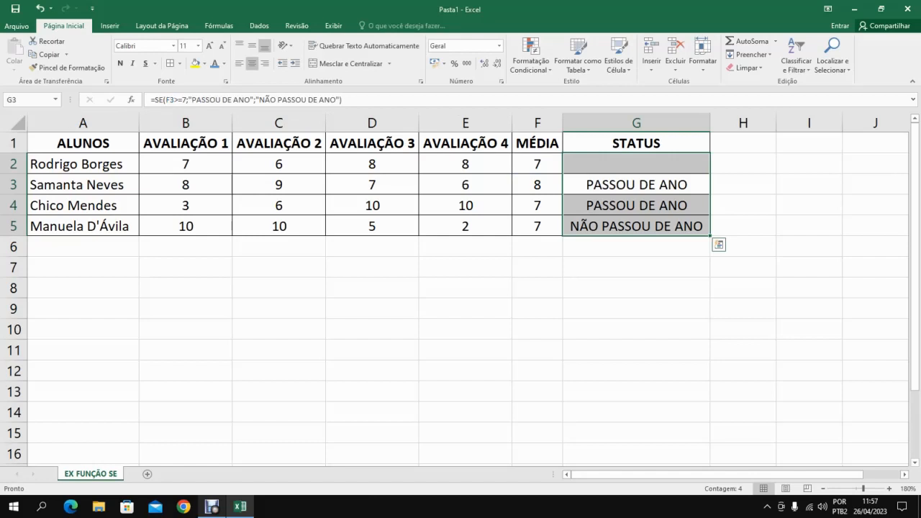
left_click(637, 164)
left_click_drag(711, 173, 709, 230)
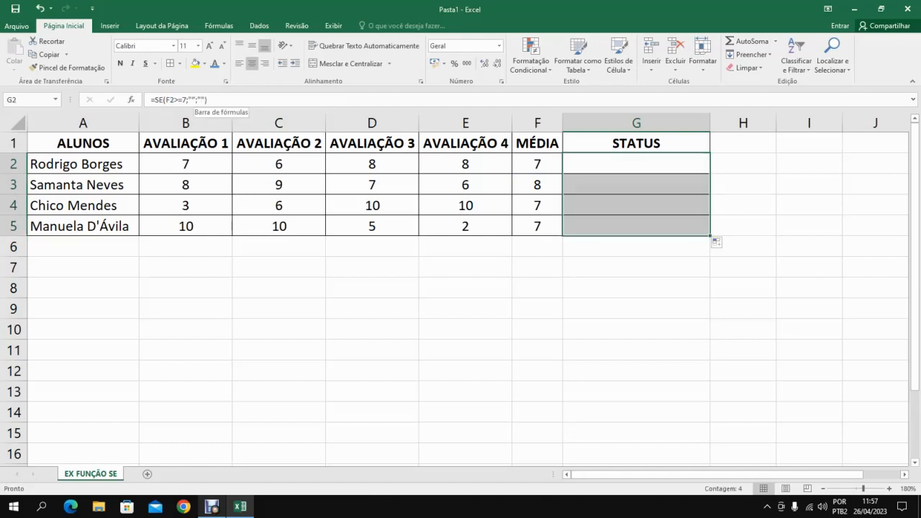
Set the value-if-false text in the SE formula of G2 to "REPROVAÇÃO" and fill the formula down to G5.
left_click(202, 99)
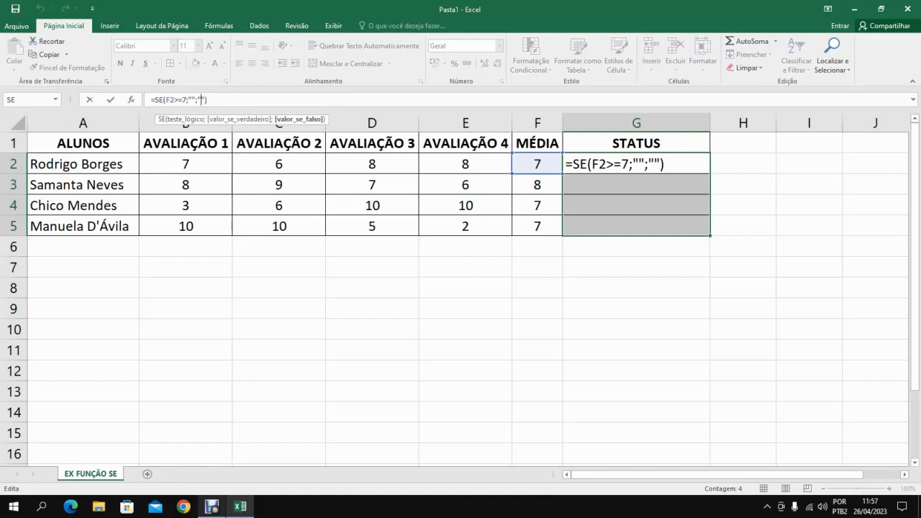
type("REPROVA")
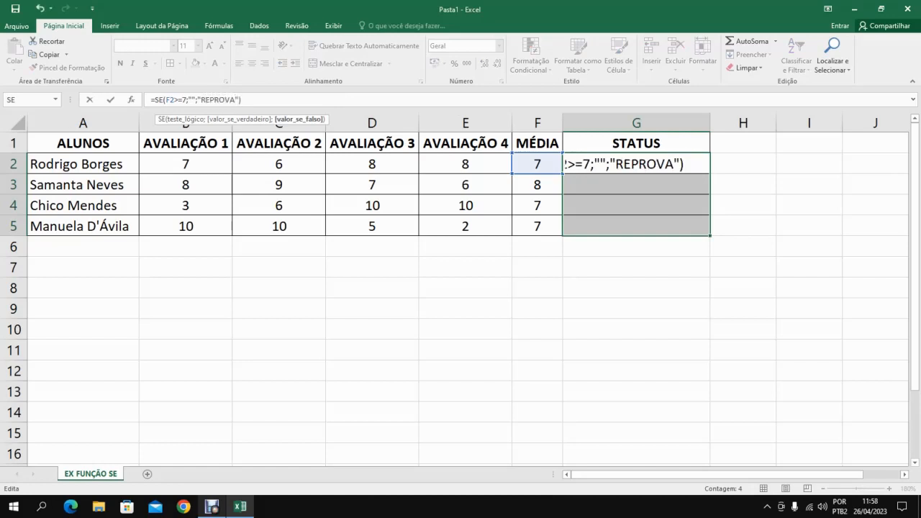
type("ÇÃO")
key("Return")
key("Return")
key("Return")
key("Return")
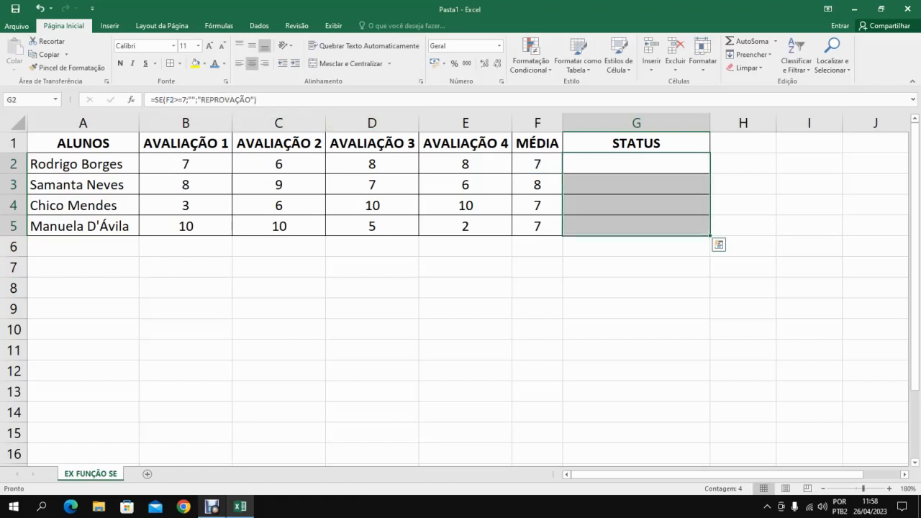
left_click(636, 226)
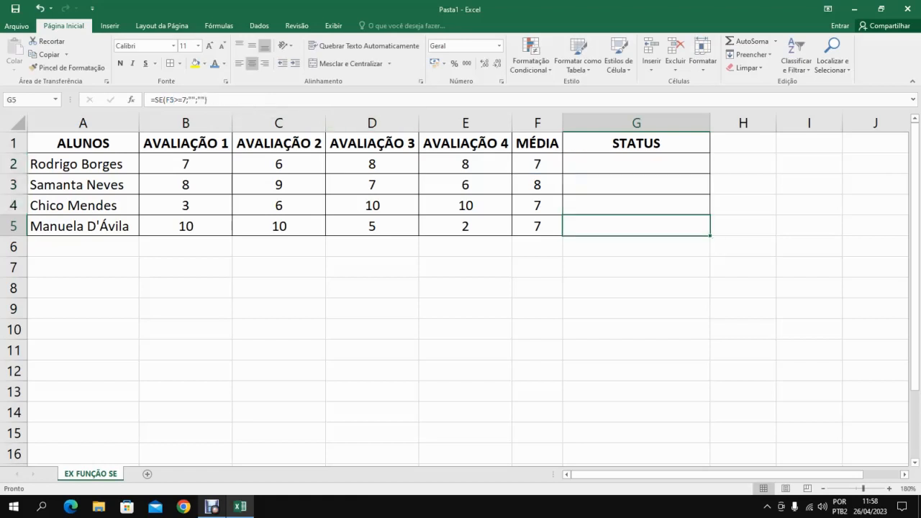
key("ctrl+Up")
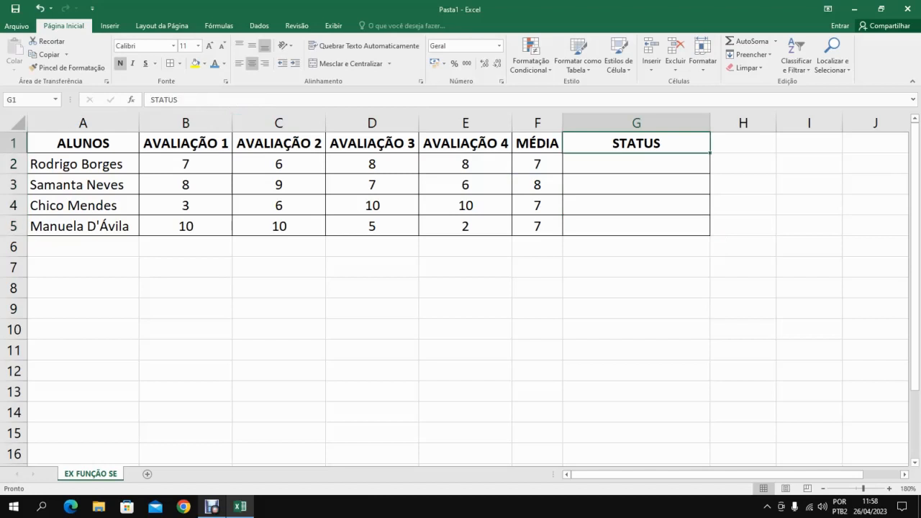
key("Down")
left_click_drag(709, 174, 710, 232)
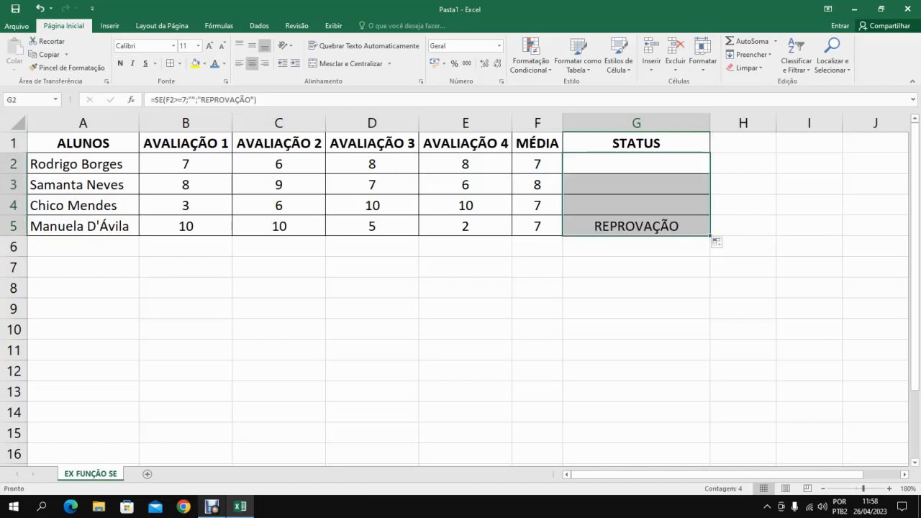
Examine the SE formulas in G2 to G5 and the value-if-true and value-if-false arguments of G2.
left_click(636, 226)
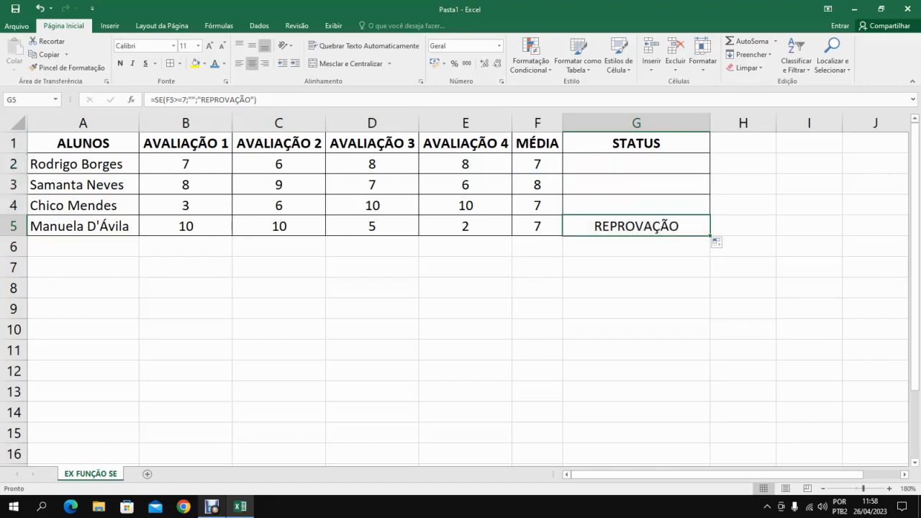
left_click(636, 206)
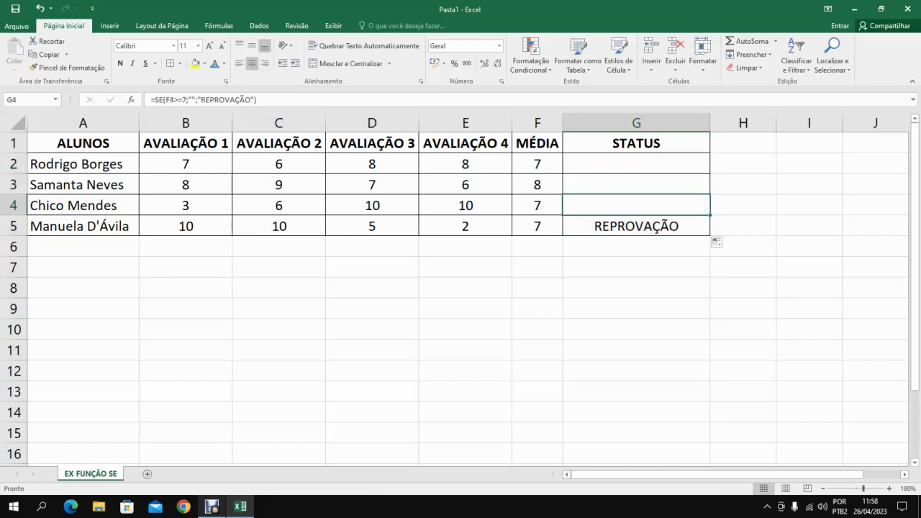
left_click(637, 164)
left_click(636, 206)
left_click(636, 185)
left_click(636, 165)
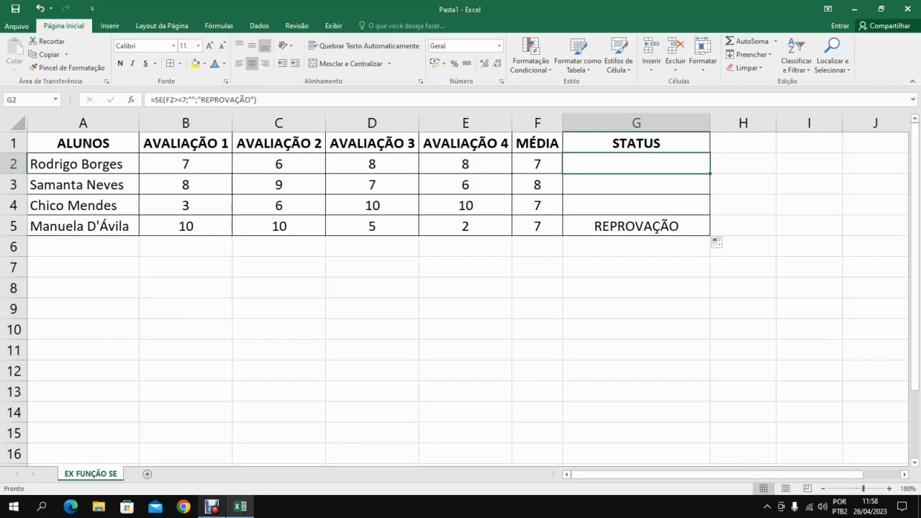
key("F2")
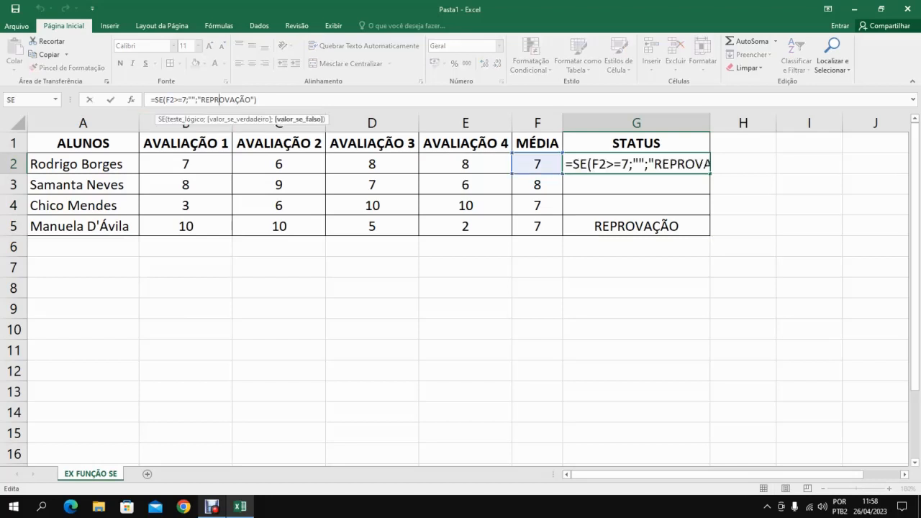
left_click(191, 100)
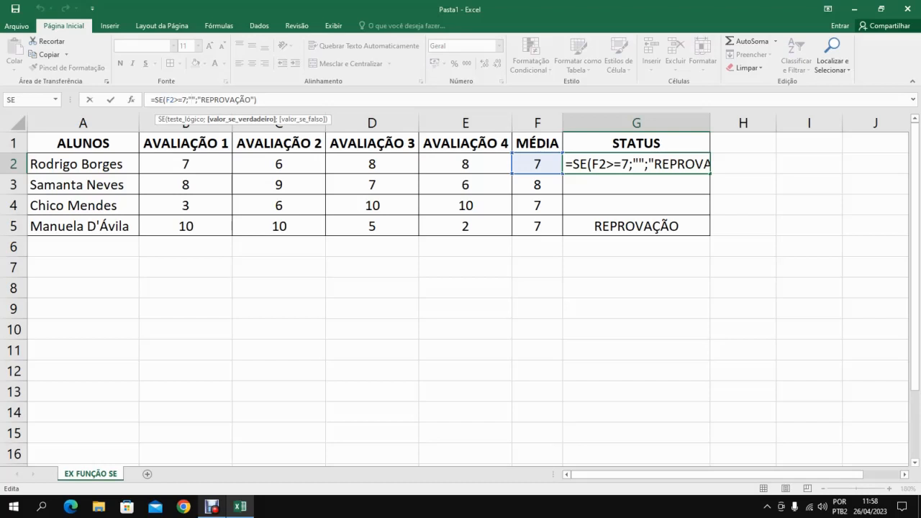
left_click(223, 99)
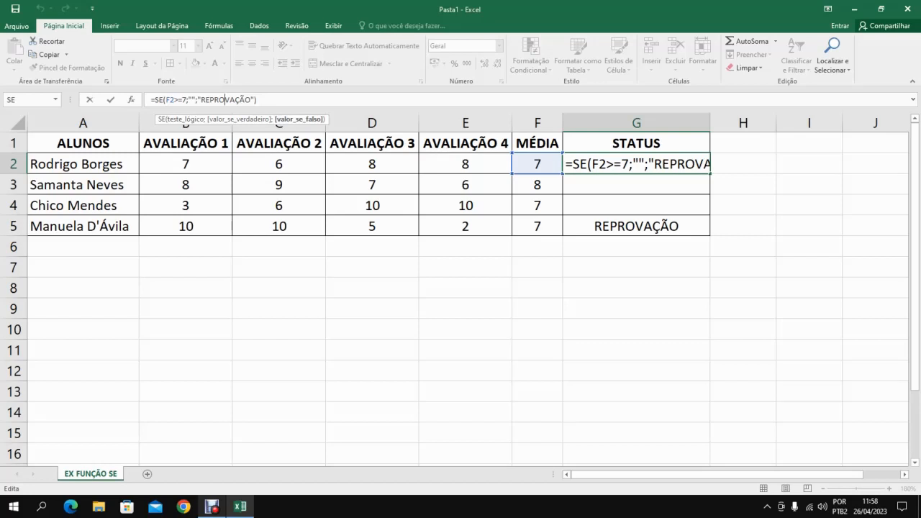
Empty the value-if-false text in the SE formula of G2, fill it down to G5 and check the filled cells.
left_click_drag(250, 99, 204, 100)
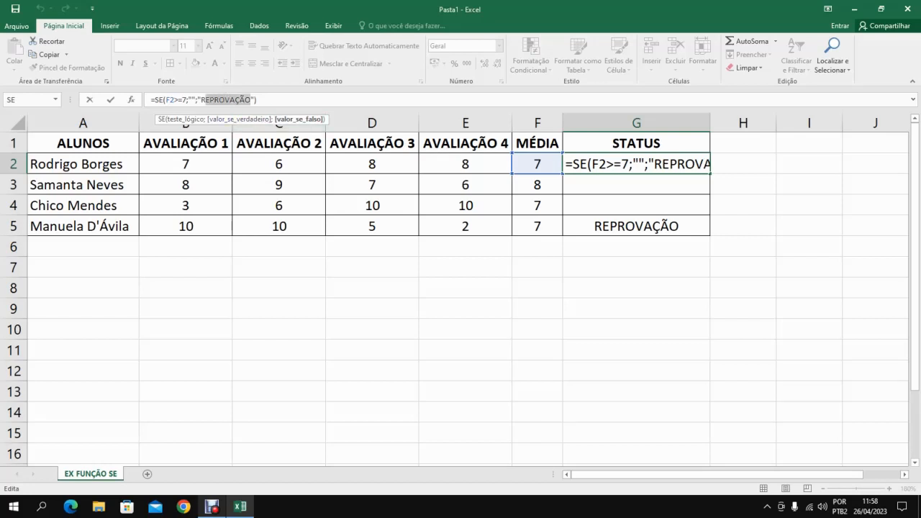
key("Delete")
key("Return")
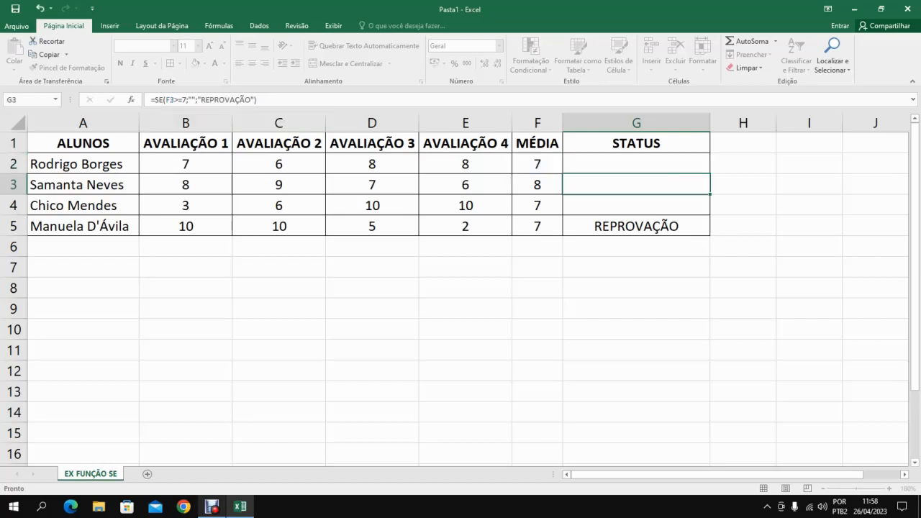
left_click(636, 164)
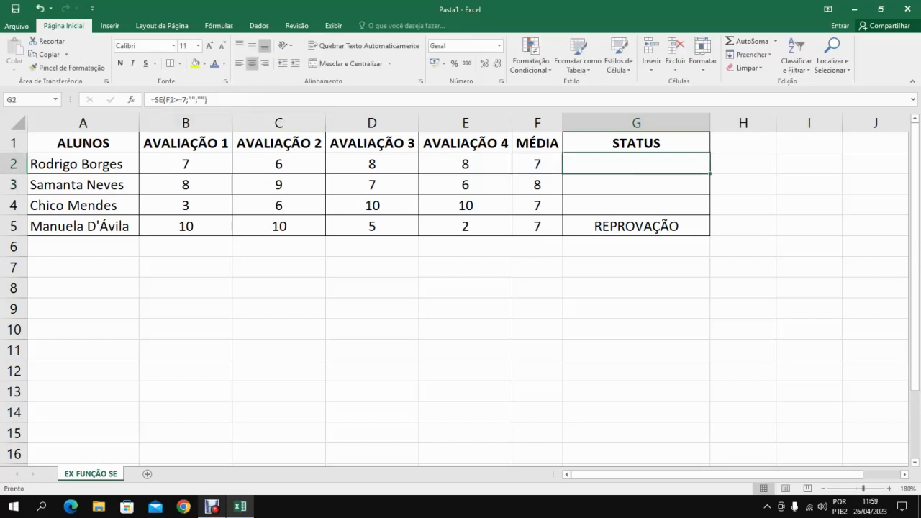
left_click_drag(710, 174, 709, 234)
left_click(636, 227)
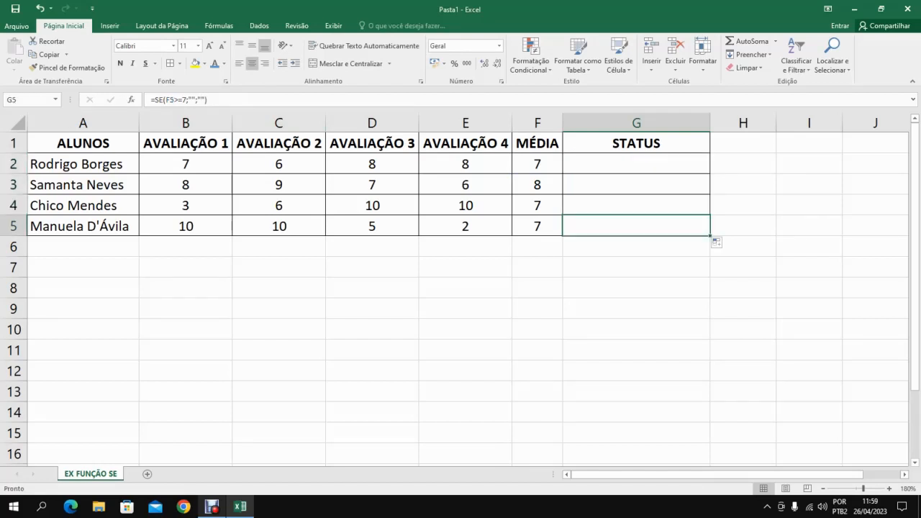
left_click(636, 206)
left_click(636, 185)
Set the value-if-true text in the SE formula of G2 to "APROVAÇÃO" and fill the formula down to G5.
left_click(636, 164)
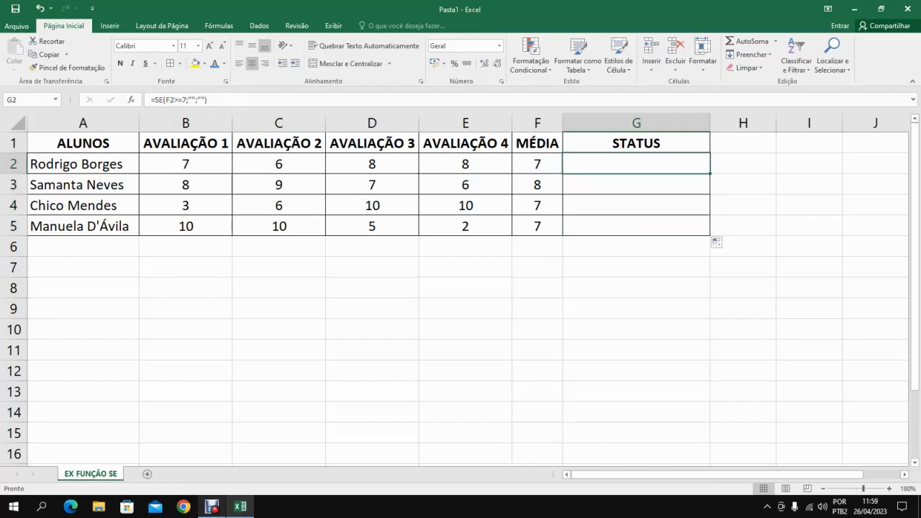
left_click(191, 99)
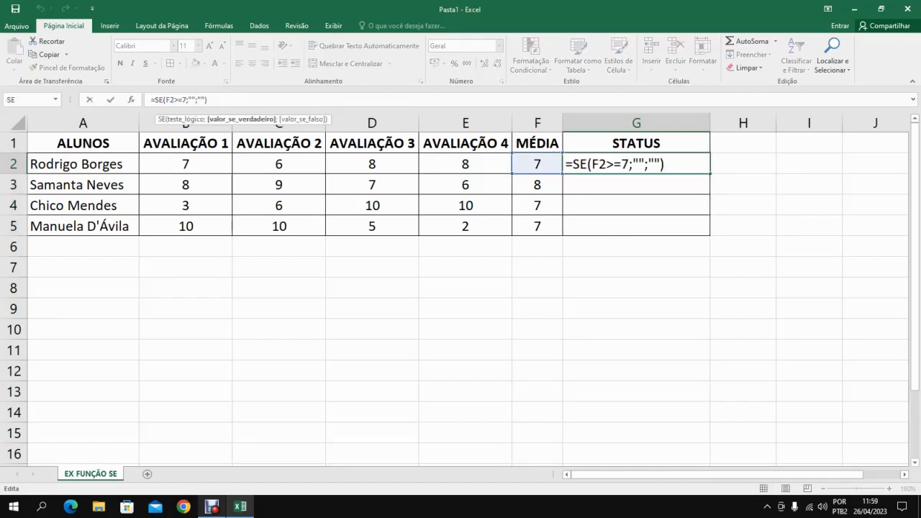
type("APROVAÇÃO")
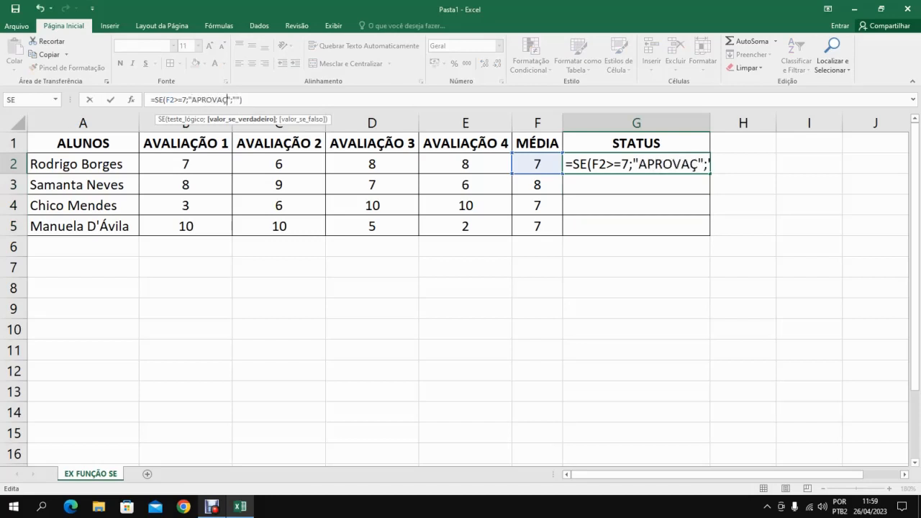
key("Return")
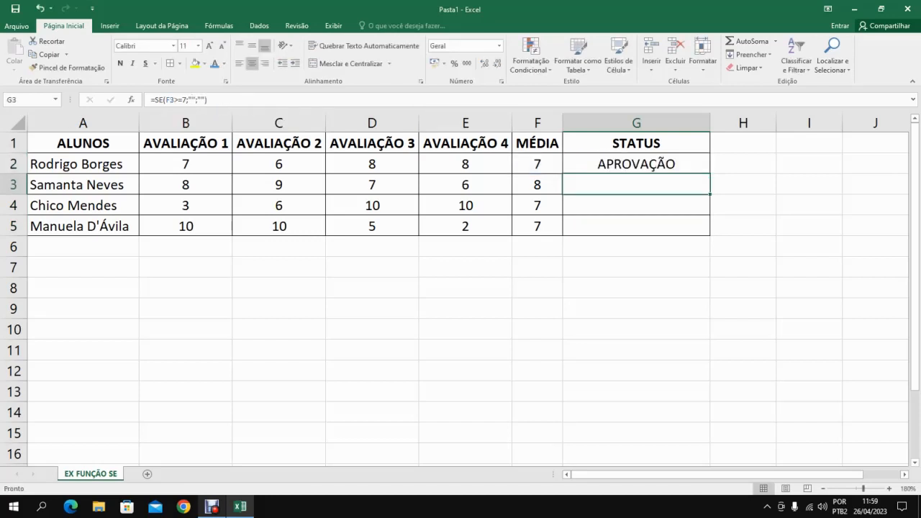
key("Up")
left_click_drag(709, 173, 691, 230)
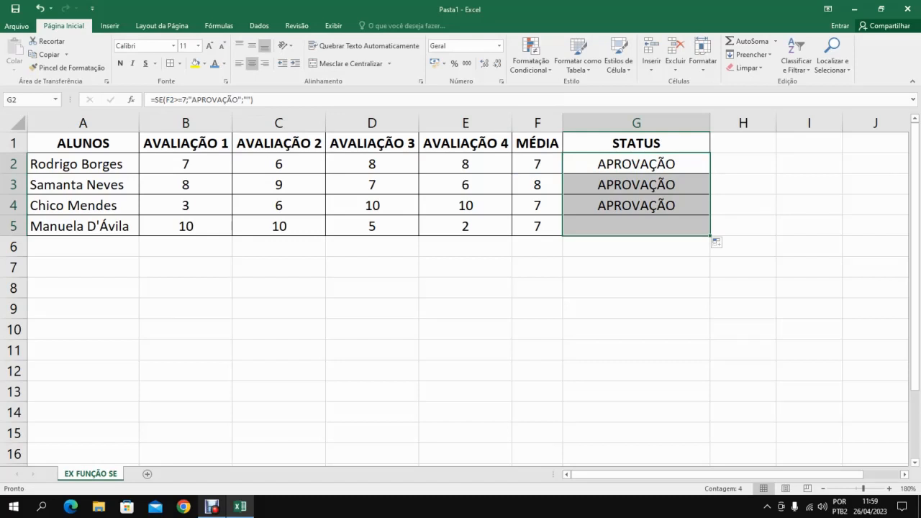
Examine the value-if-true argument in G2 and the SE formula in G5.
left_click(637, 164)
left_click(211, 99)
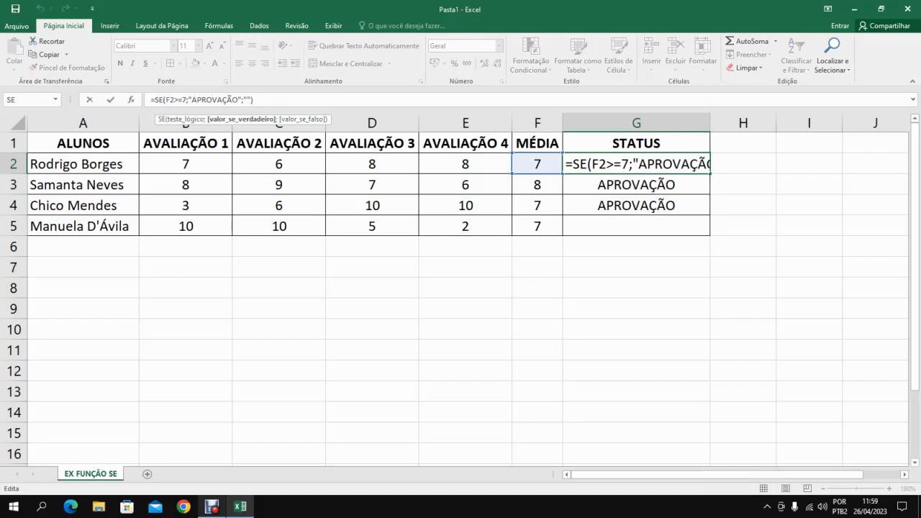
left_click(637, 226)
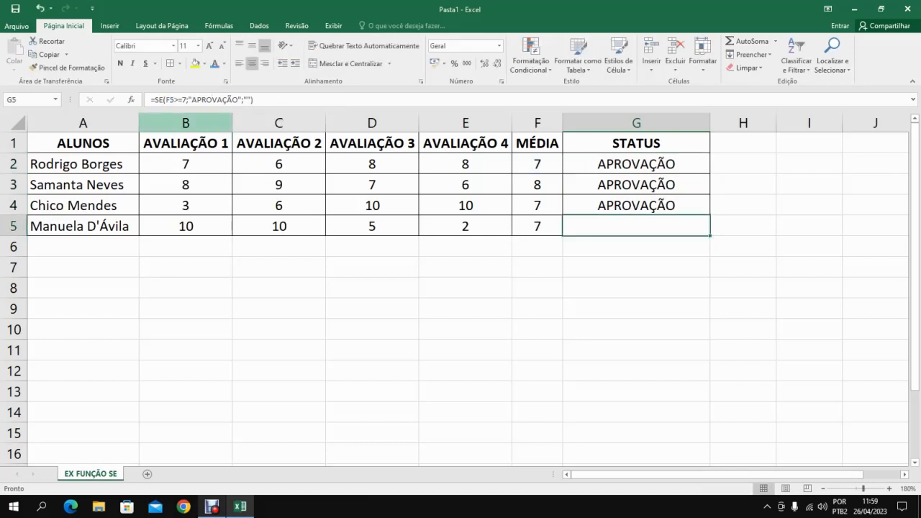
left_click(184, 100)
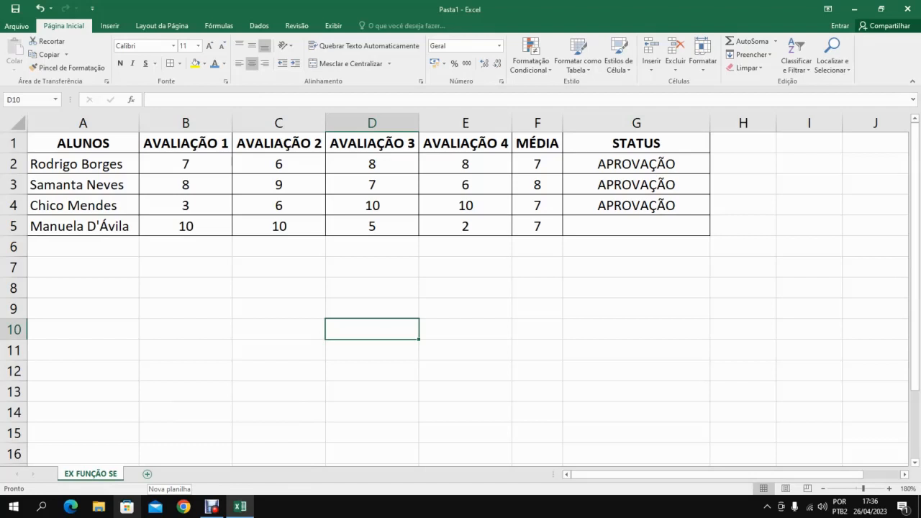
Add a new worksheet to the workbook and rename it "EX FUNÇÃO OU".
left_click(147, 473)
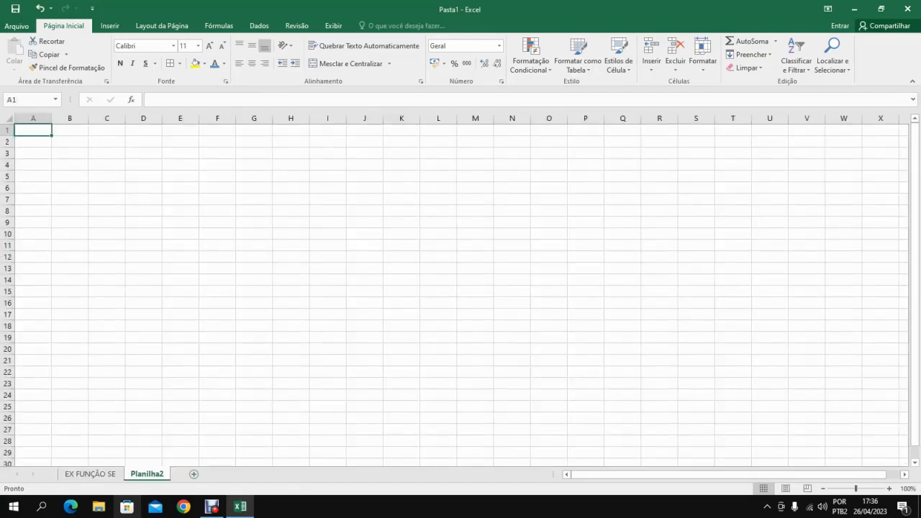
right_click(160, 475)
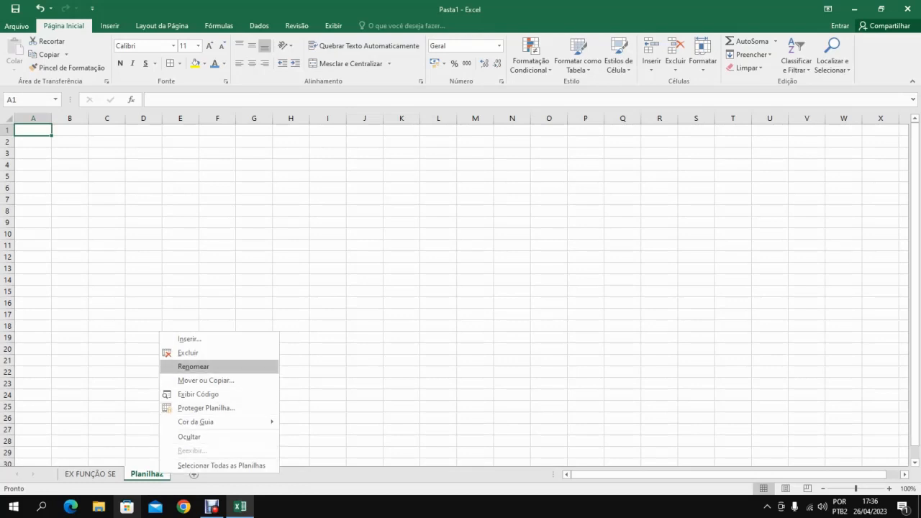
double_click(216, 369)
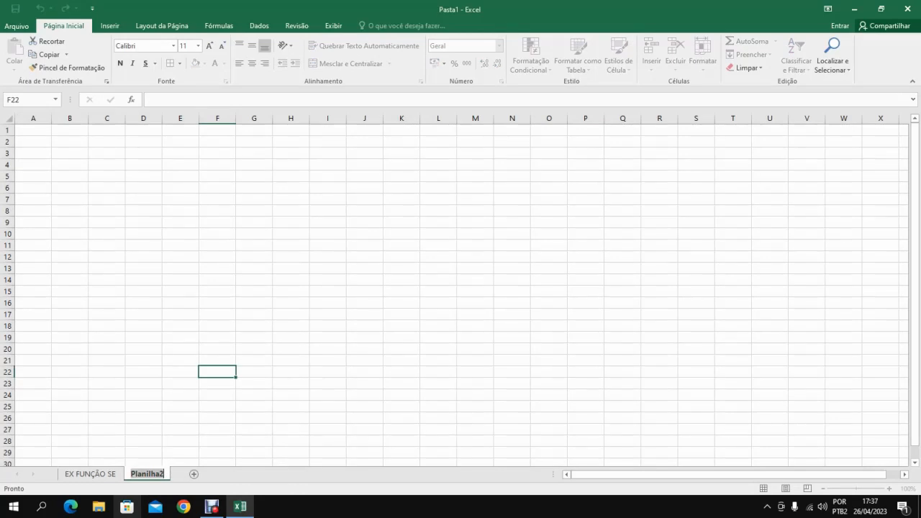
key("BackSpace")
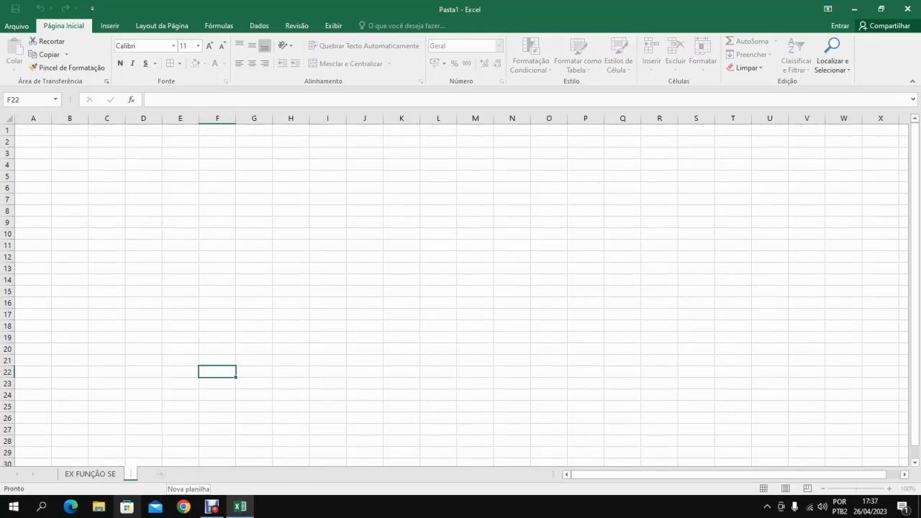
type("EX FUNÇÃO OU")
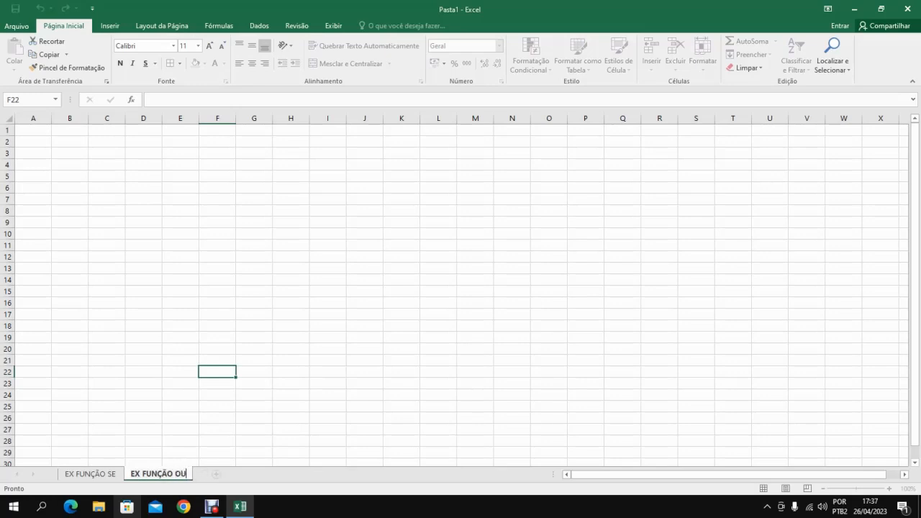
key("Return")
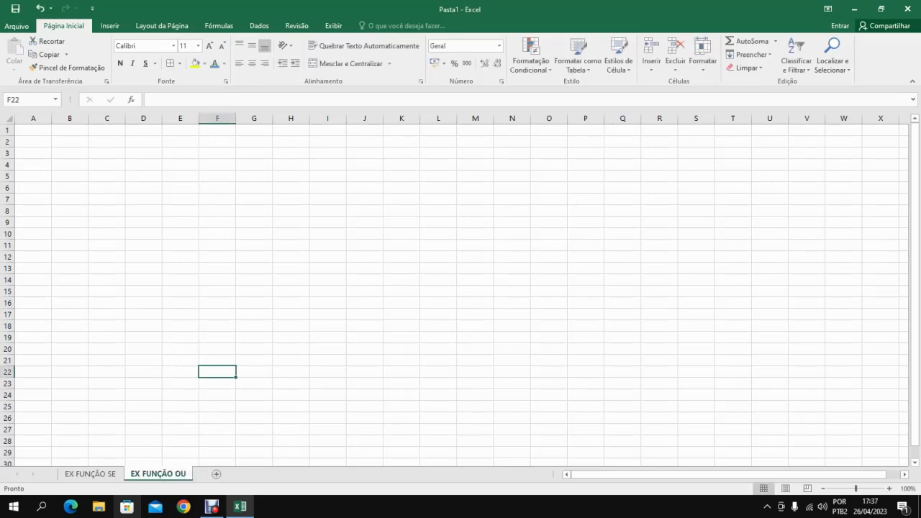
double_click(33, 131)
left_click(143, 234)
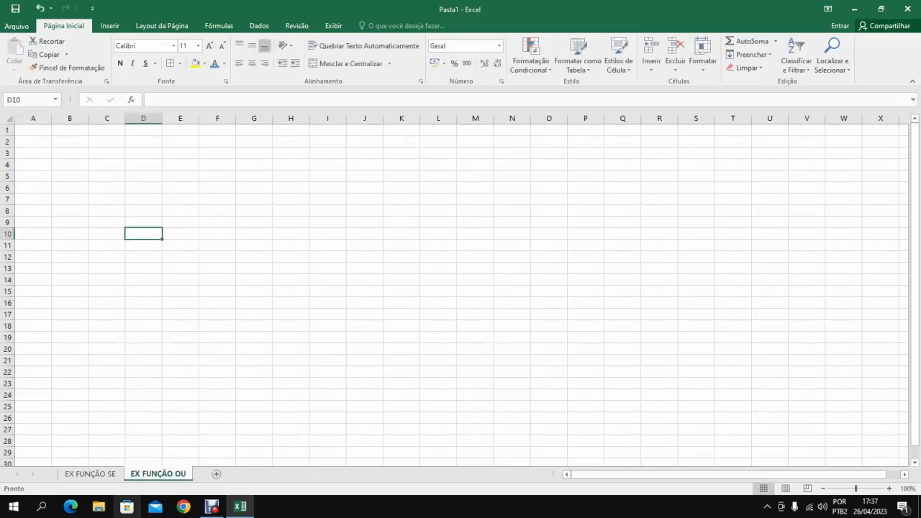
Enter the header "NÚMERO 1" in cell A1 of the EX FUNÇÃO OU sheet.
left_click(33, 130)
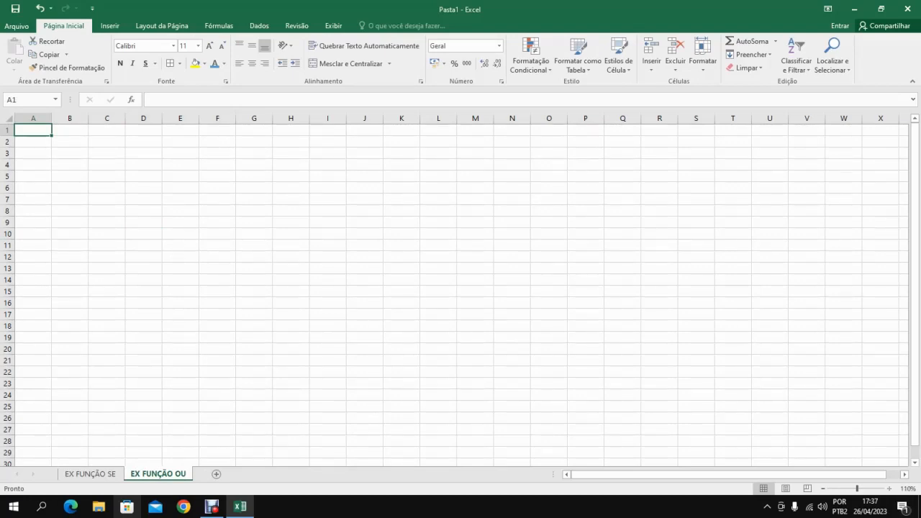
scroll(455, 287, "up", 5)
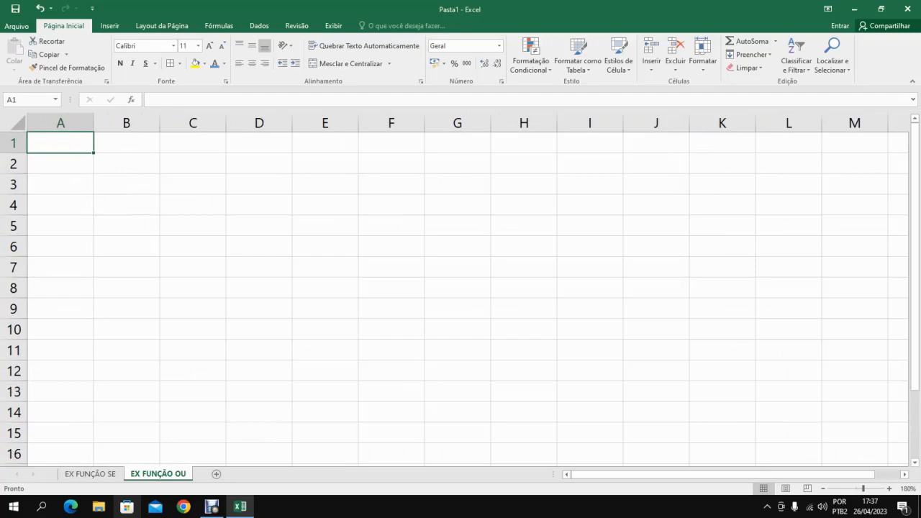
type("NUM")
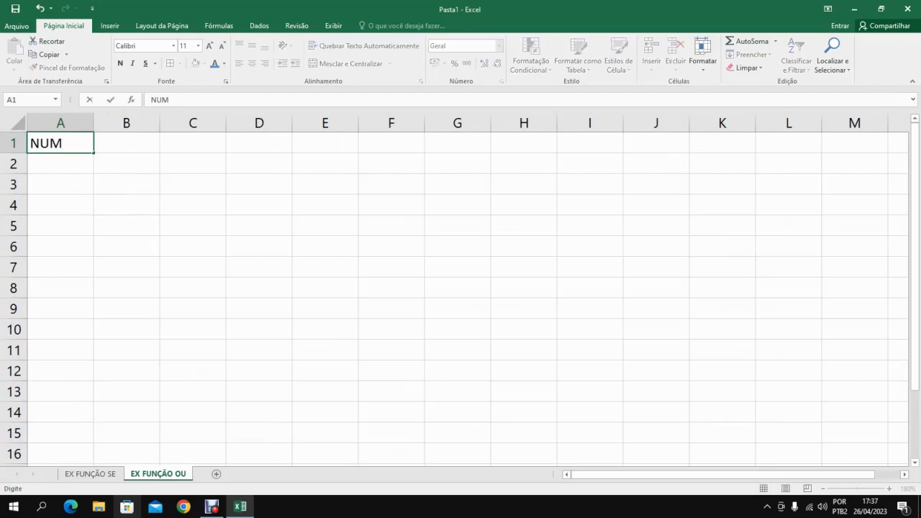
key("BackSpace")
key("BackSpace")
type("ÚMERO 1")
key("Return")
Enter the header "NÚMERO 2" in B1 and auto-fit the widths of columns A and B.
key("Up")
key("Right")
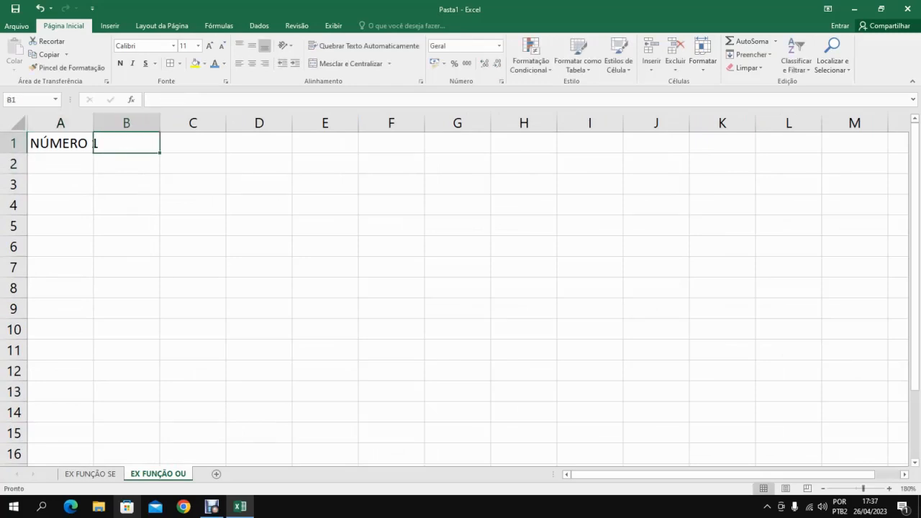
type("N´PU")
key("BackSpace")
key("BackSpace")
key("BackSpace")
type("ÚMERO")
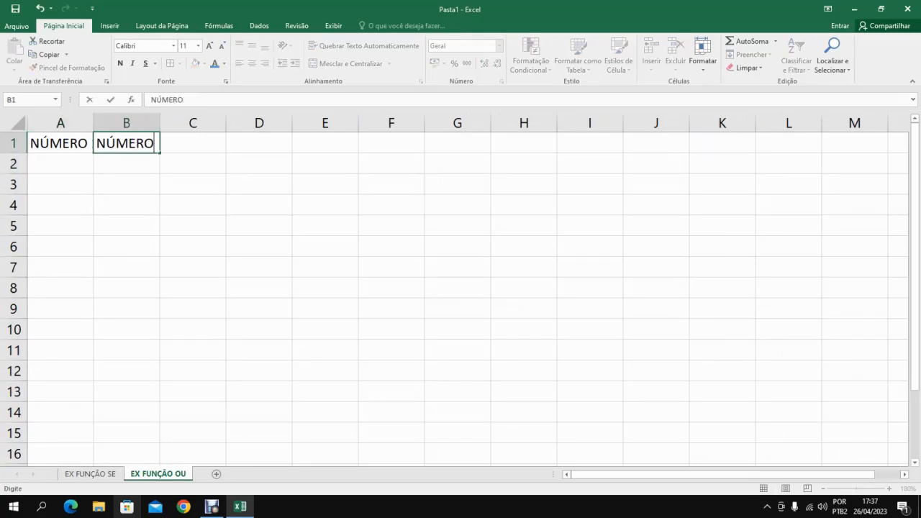
type(" 2")
key("Return")
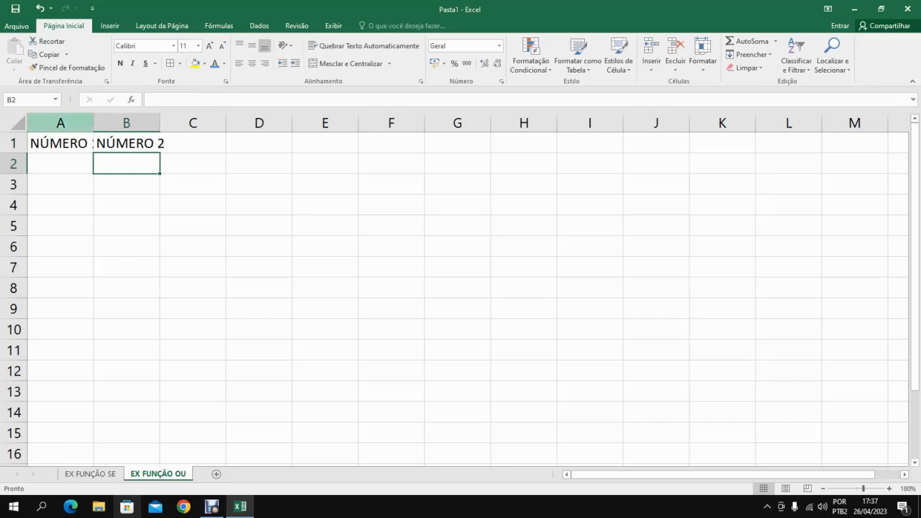
left_click_drag(60, 123, 126, 123)
double_click(159, 123)
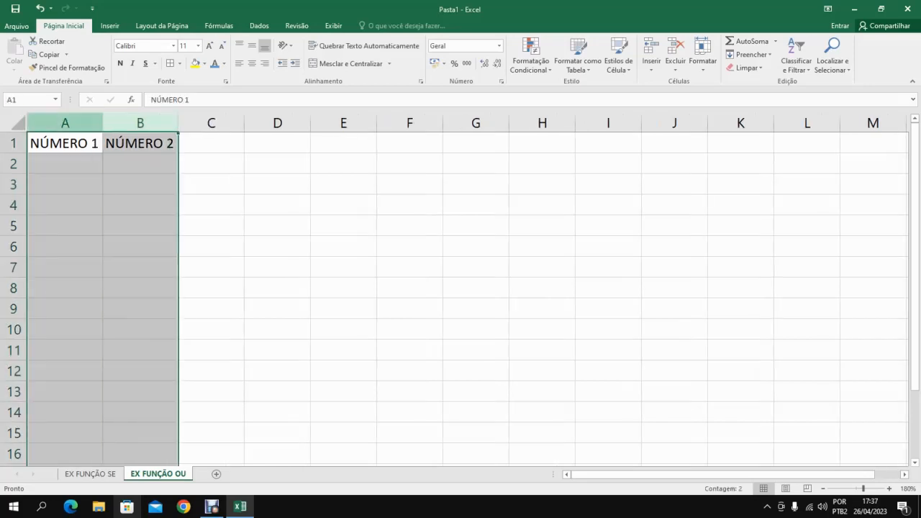
Enter the header "VALOR" in C1 and centre the contents of columns A to C.
left_click(211, 142)
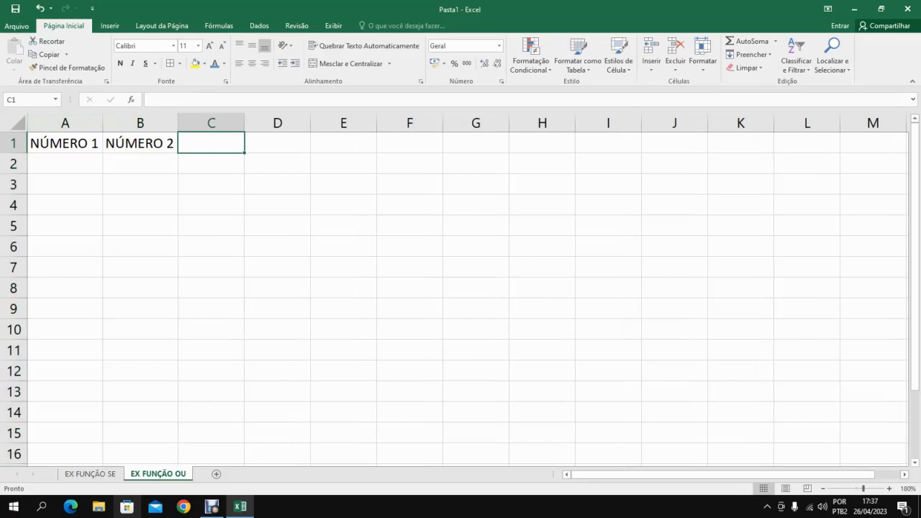
type("VALOR")
key("Return")
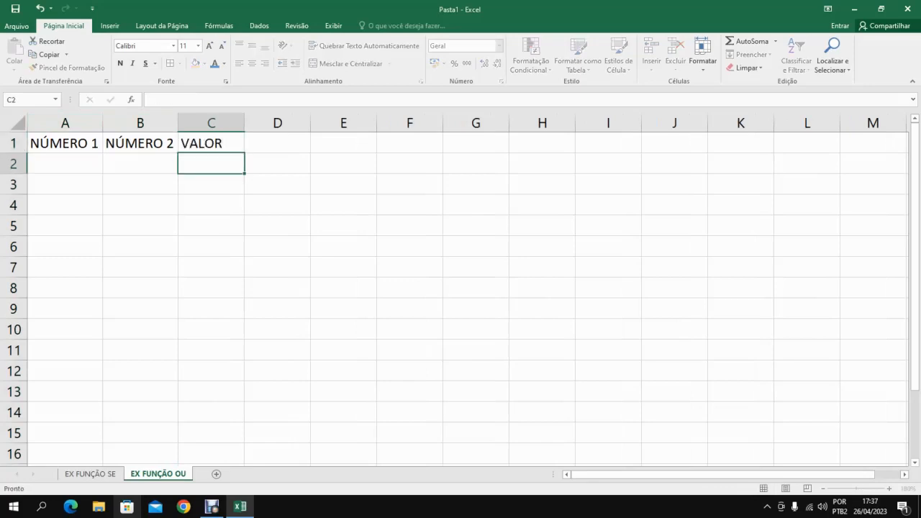
key("Up")
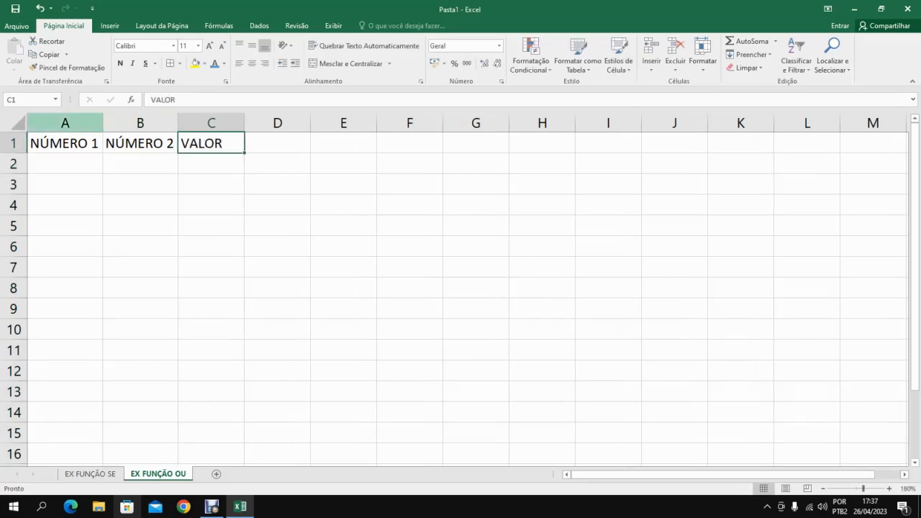
left_click(65, 123)
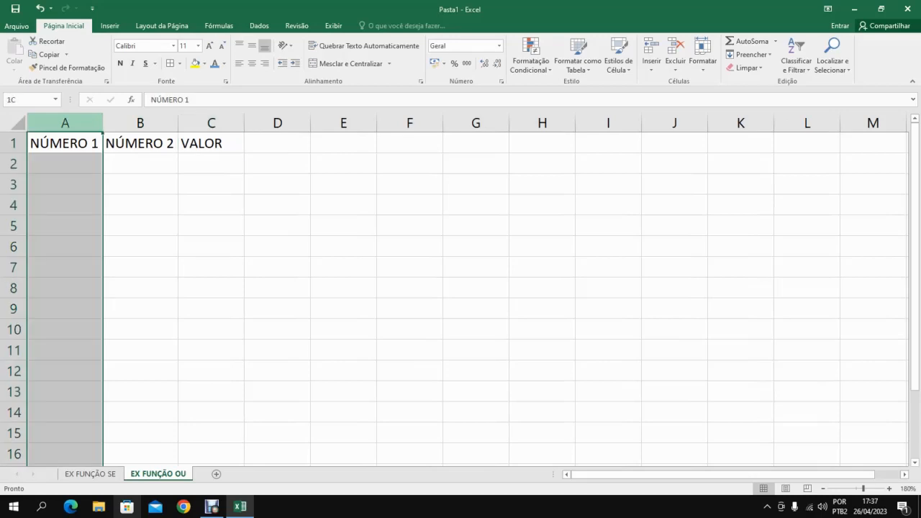
left_click_drag(65, 123, 244, 128)
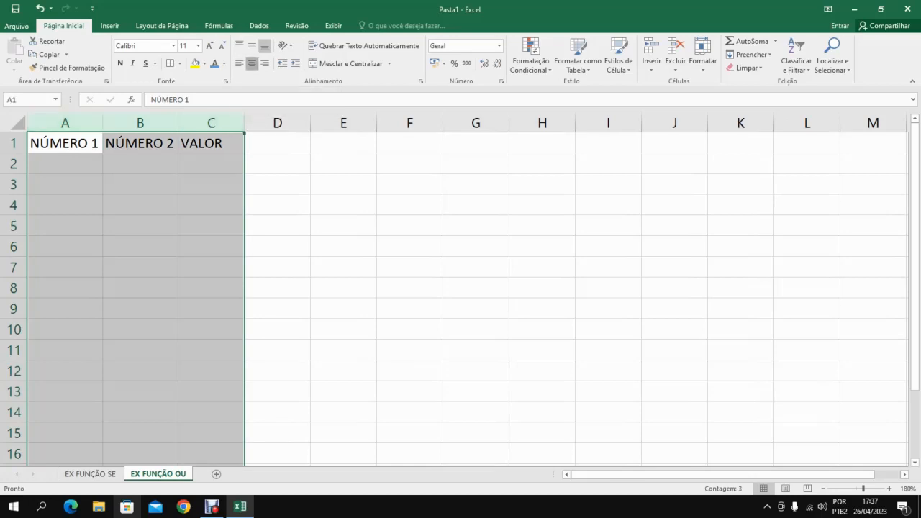
left_click(251, 63)
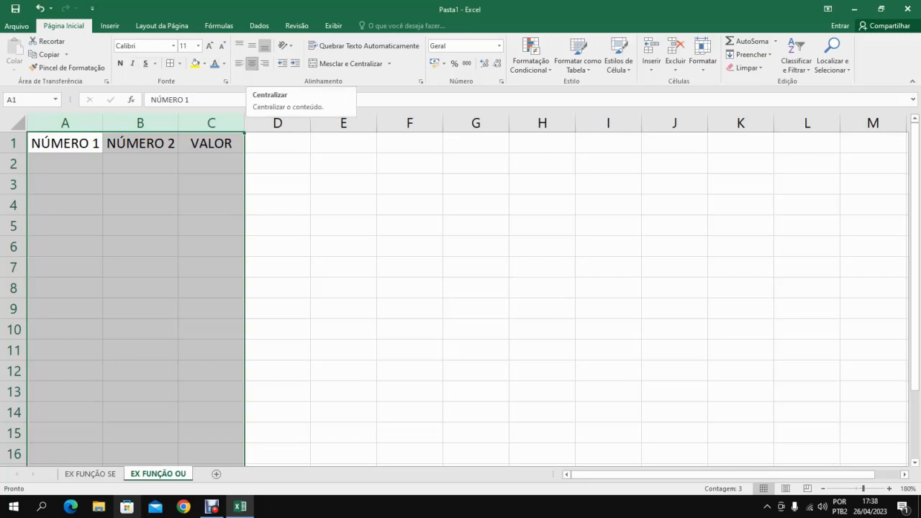
Enter 4 in A2 and 5 in A3 under the NÚMERO 1 header.
left_click(65, 164)
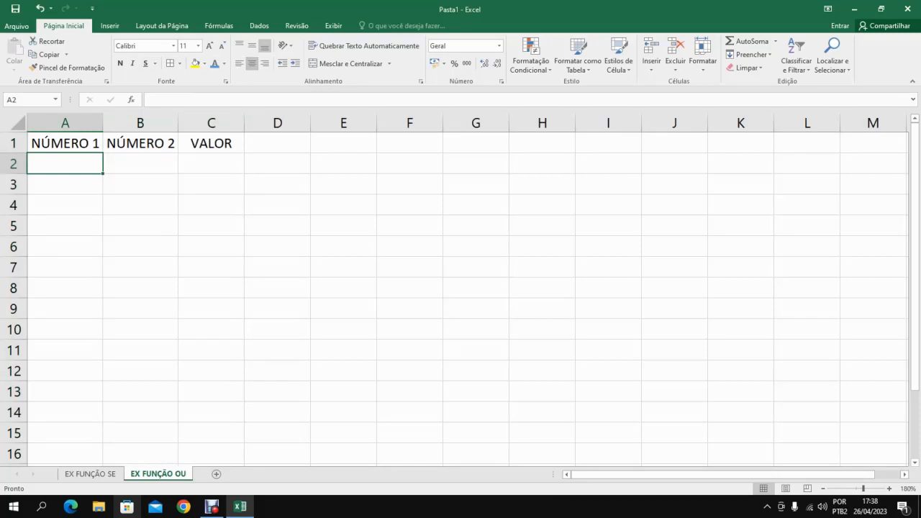
type("4")
key("Return")
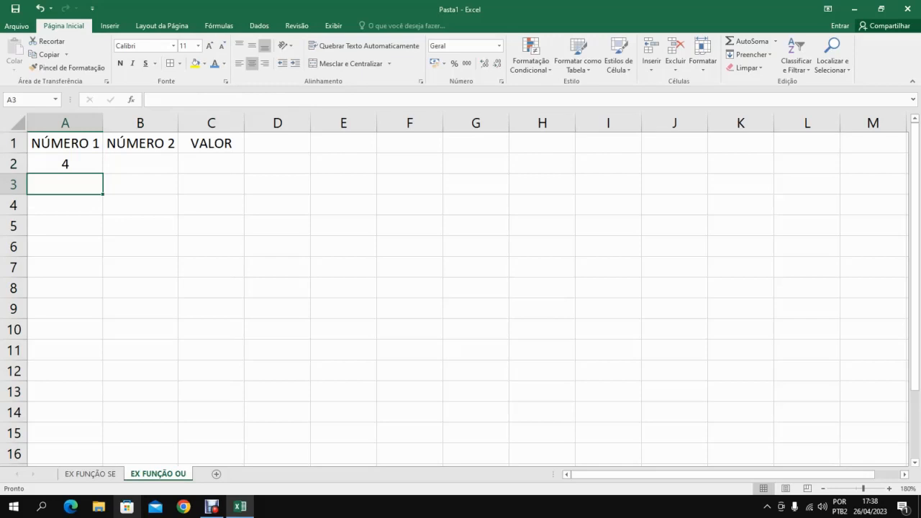
type("5")
key("Return")
Enter 1 in B2 and 3 in B3 under the NÚMERO 2 header.
key("Up")
key("Up")
key("Right")
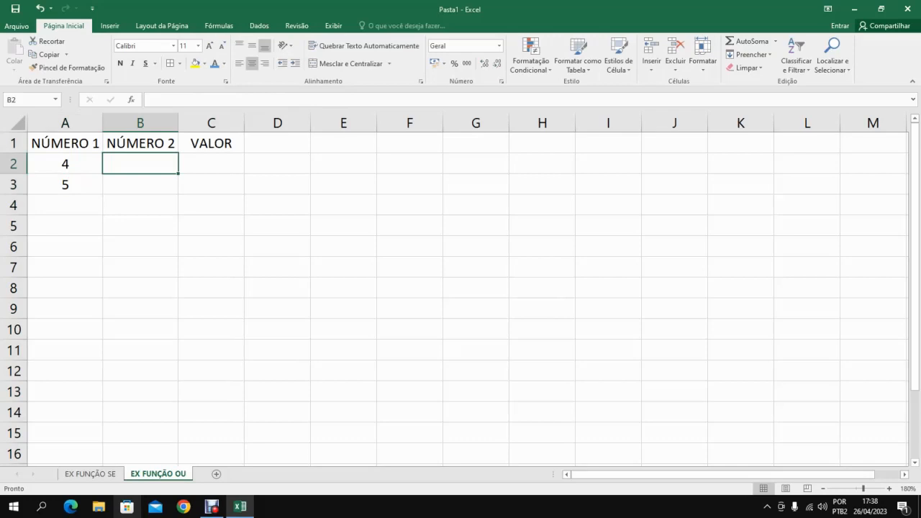
type("1")
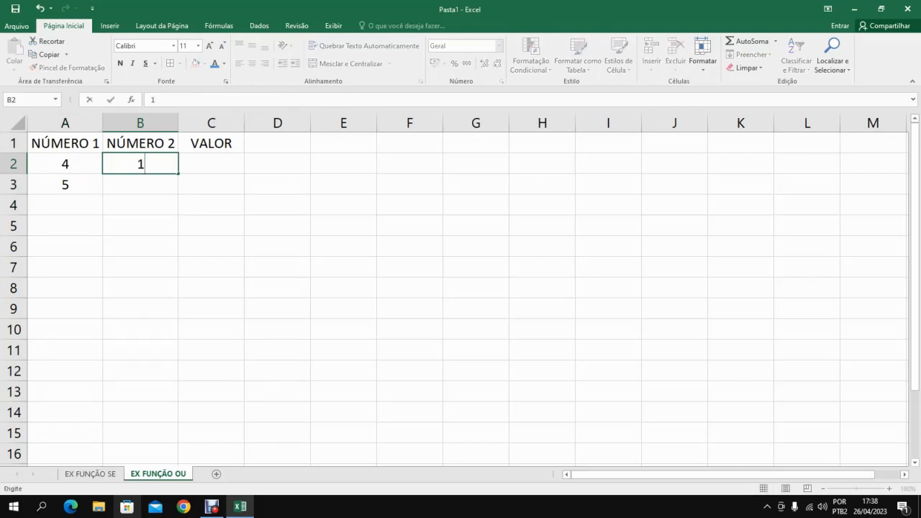
key("Up")
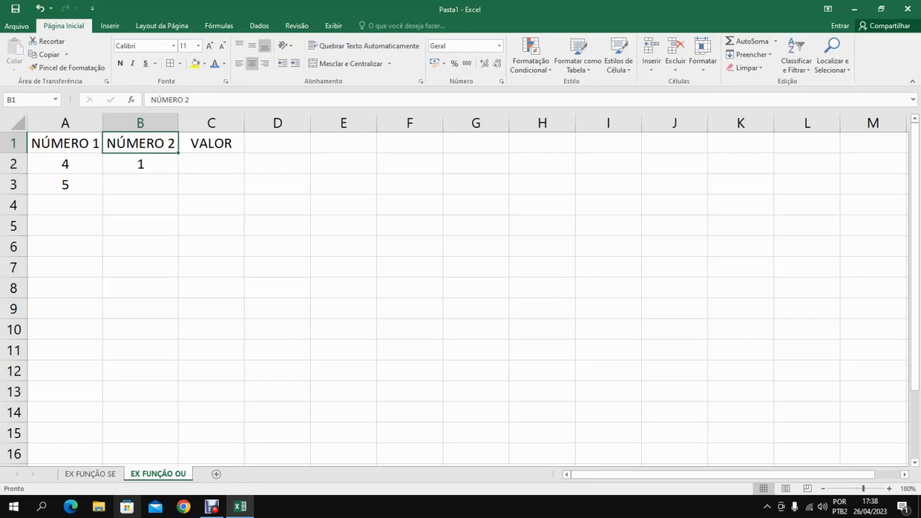
key("Down")
key("Down")
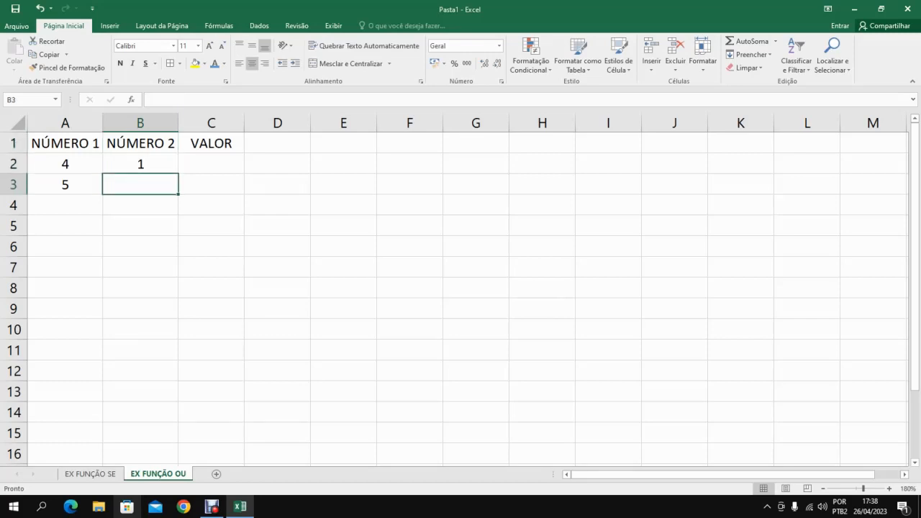
type("3")
key("Return")
Begin an OU formula in cell C2 under VALOR with "=OU(".
key("Up")
key("Up")
key("Right")
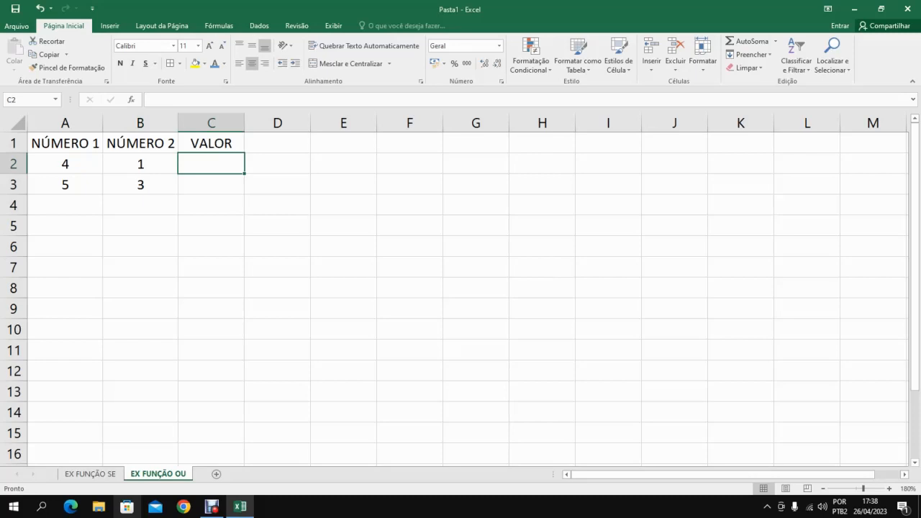
type("=")
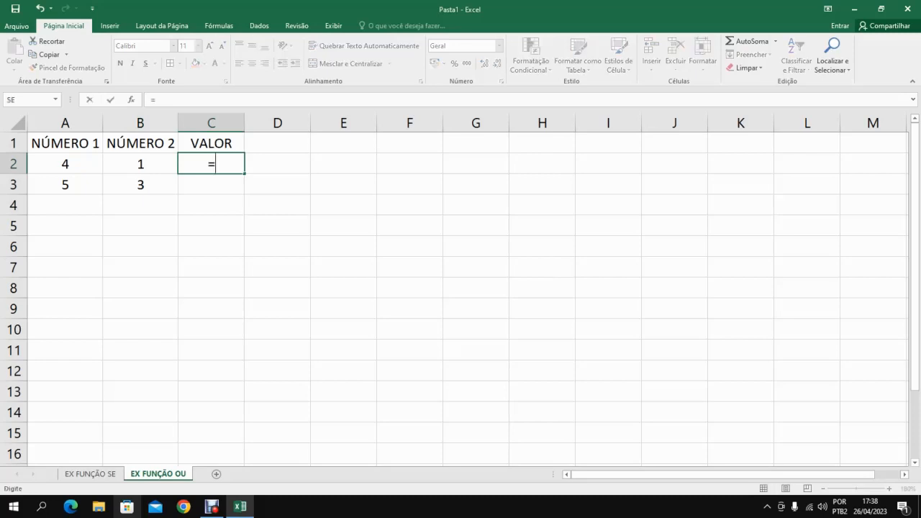
type("OU")
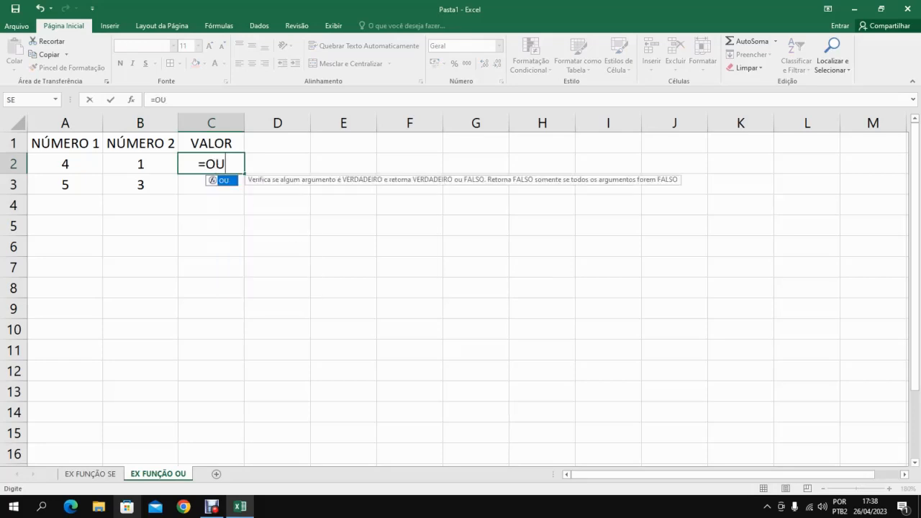
type("(")
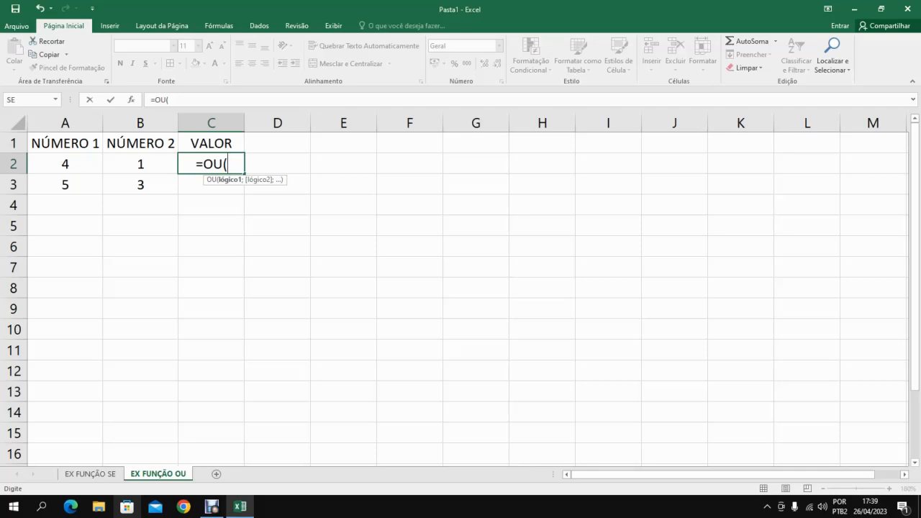
Complete the OU formula in C2 so it tests whether A2+B2 equals 2: =OU(A2+B2=2).
type("A2")
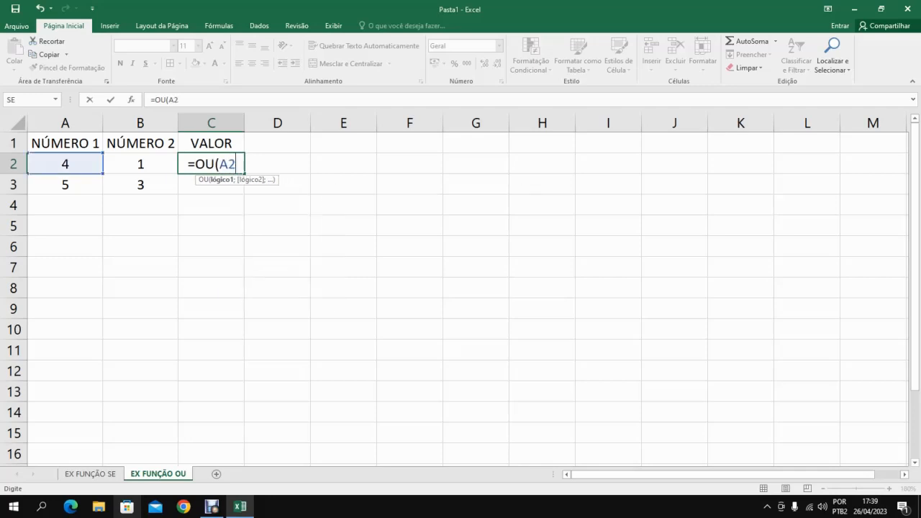
type("+")
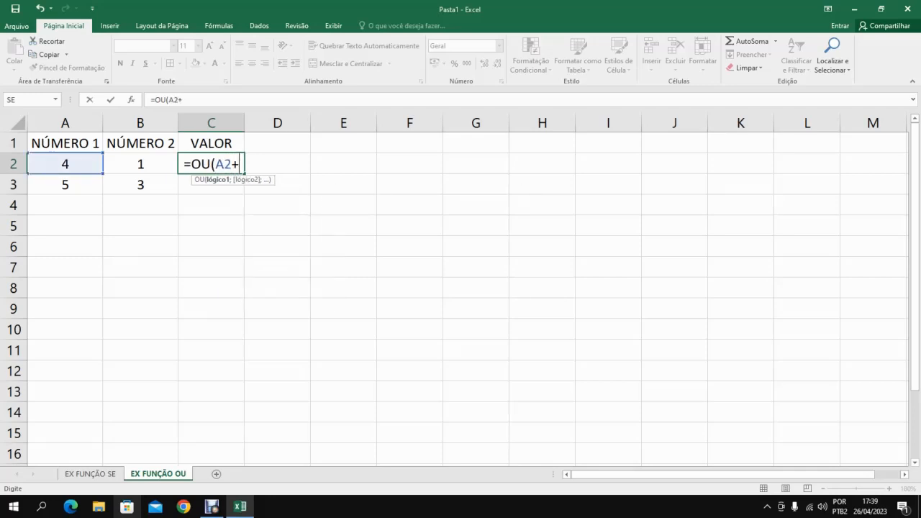
type("B2")
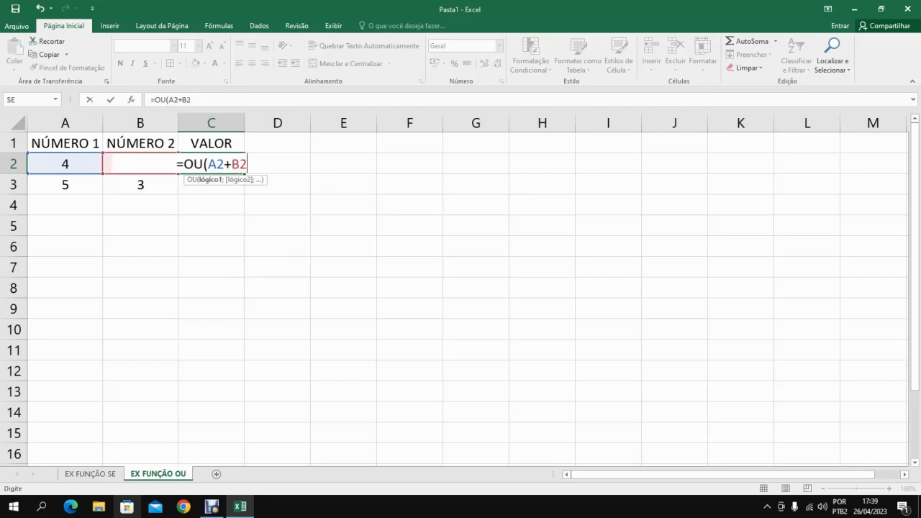
type("=")
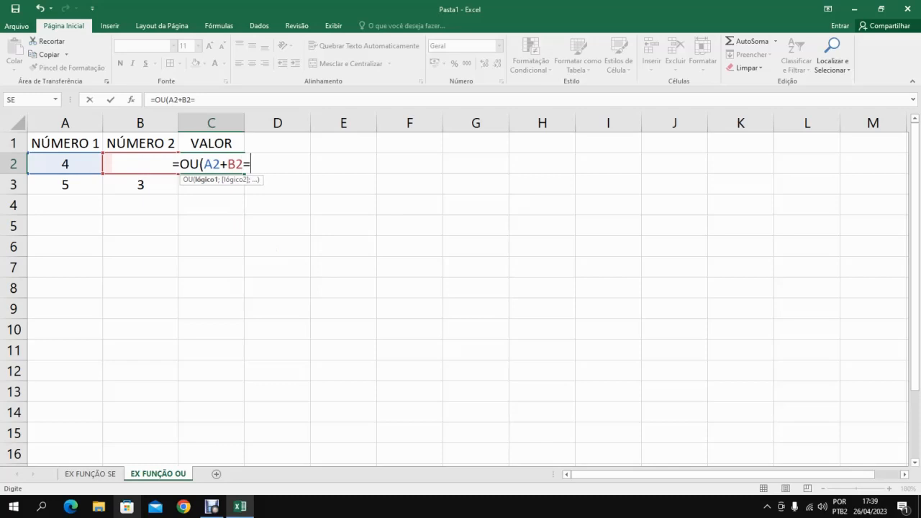
type("2")
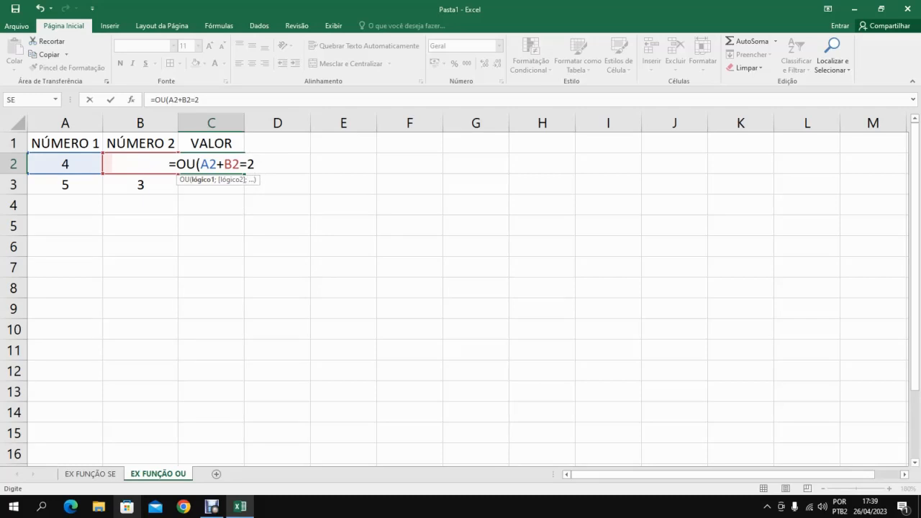
key("Return")
left_click(211, 164)
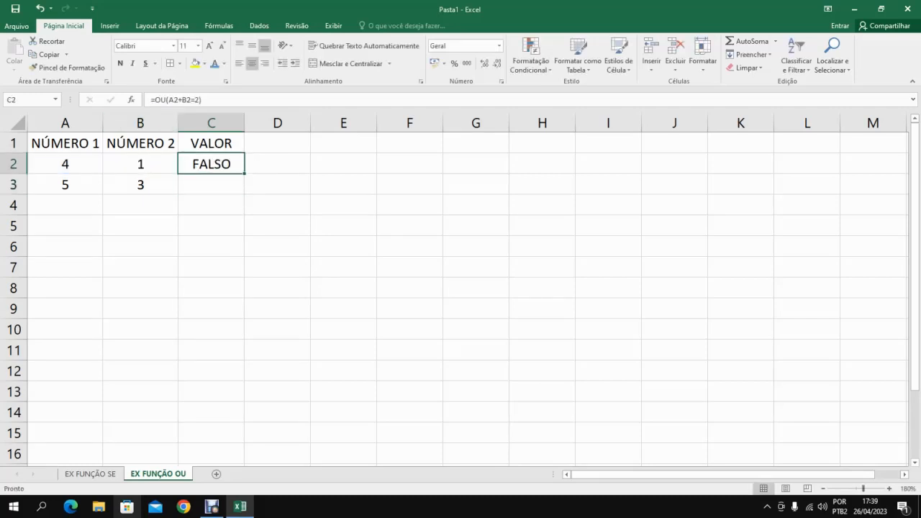
Examine the OU formula in C2 and the cells it references, leaving it as it is.
left_click_drag(204, 100, 199, 99)
left_click(199, 100)
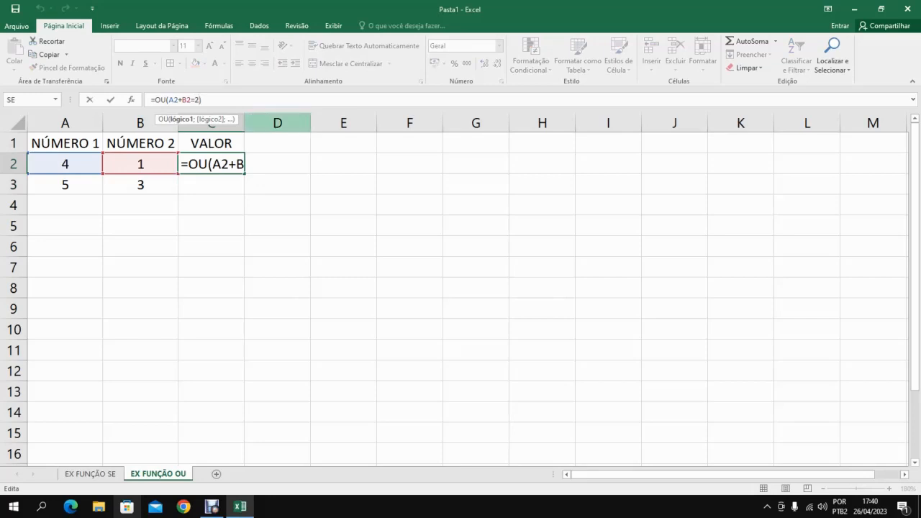
key("Return")
double_click(229, 165)
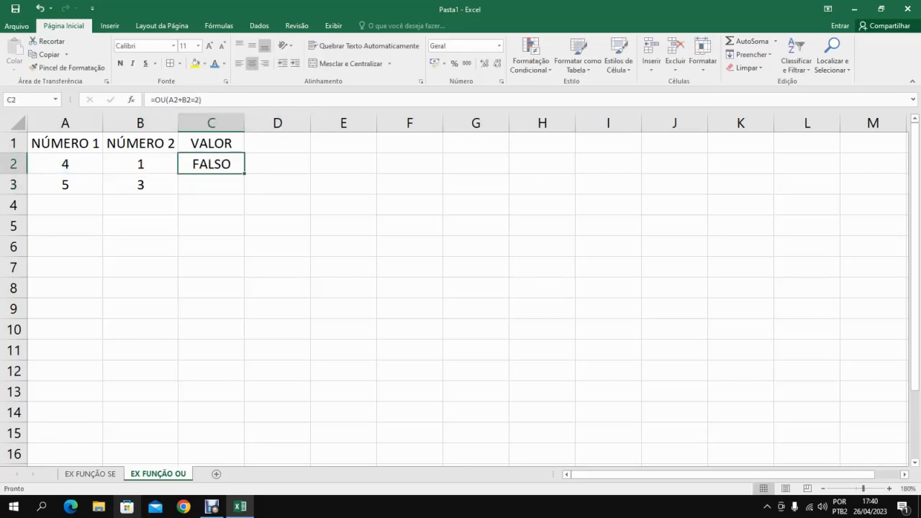
left_click(257, 164)
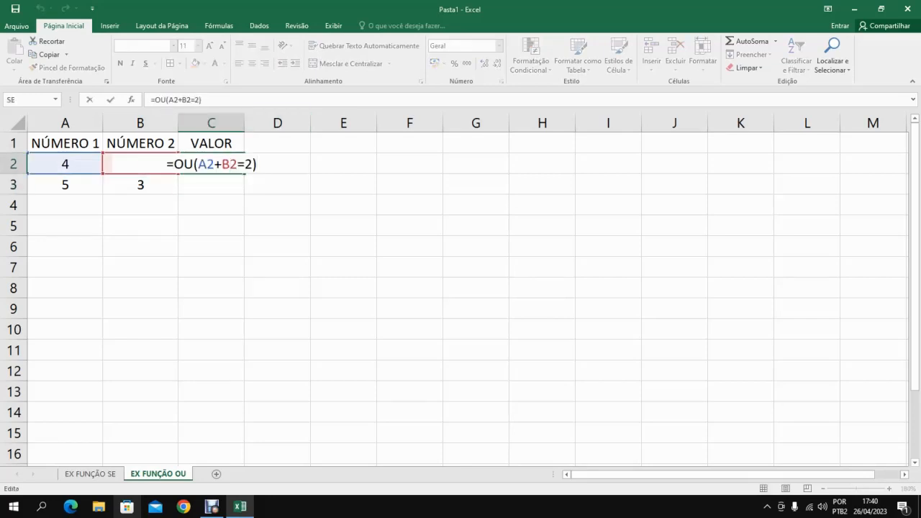
key("Return")
Fill the OU formula from C2 down to C3 and check the formulas in both cells.
left_click(221, 164)
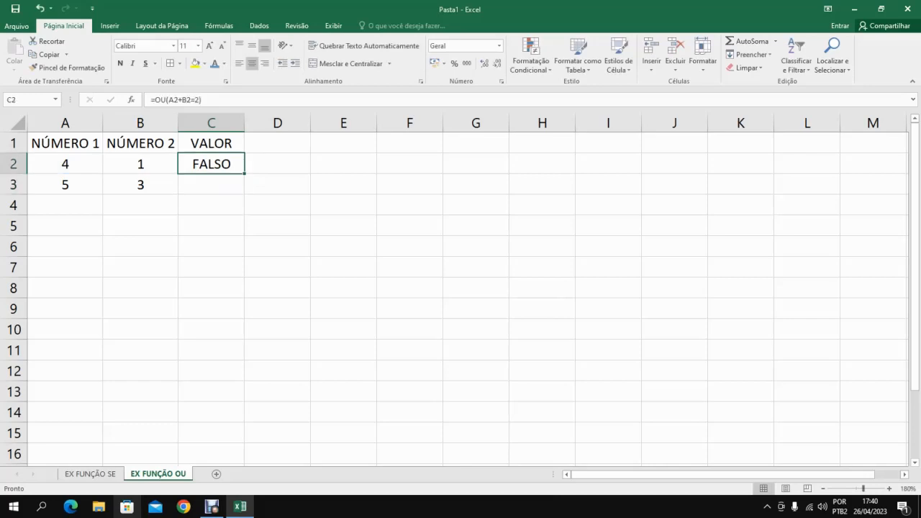
left_click_drag(245, 174, 245, 193)
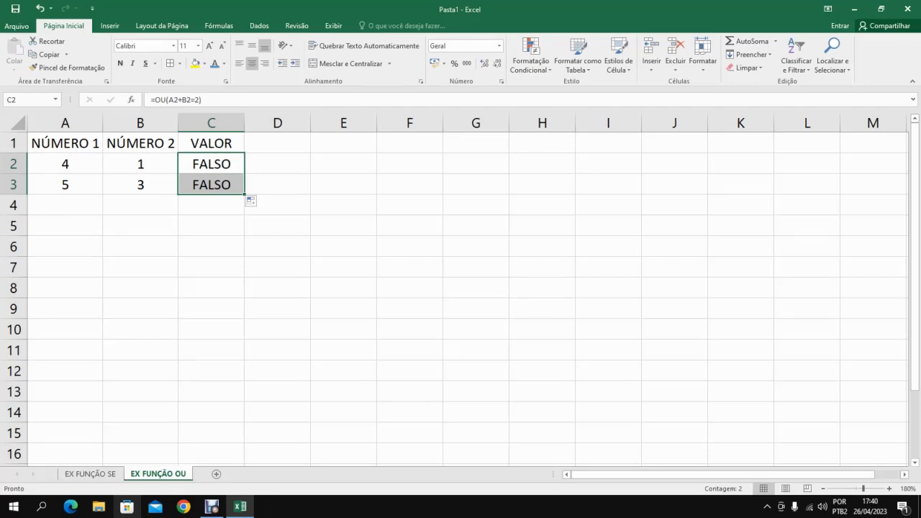
left_click(211, 164)
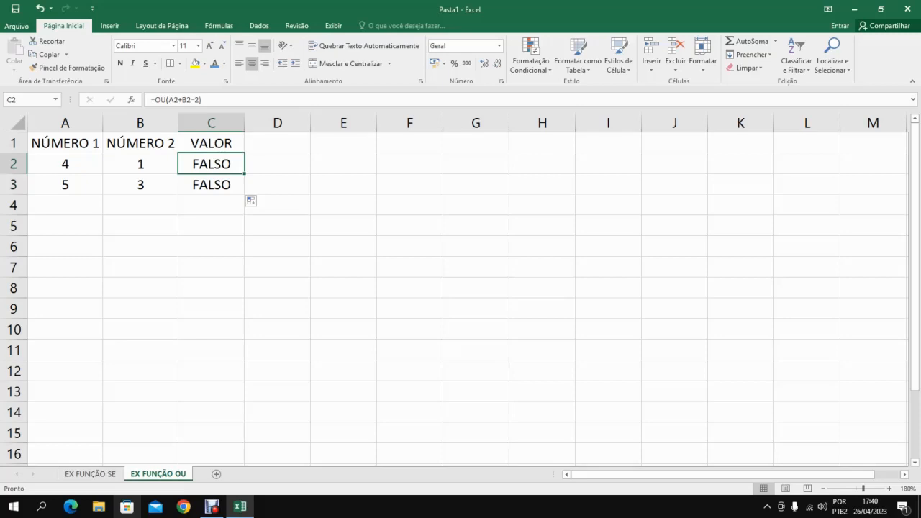
left_click(210, 185)
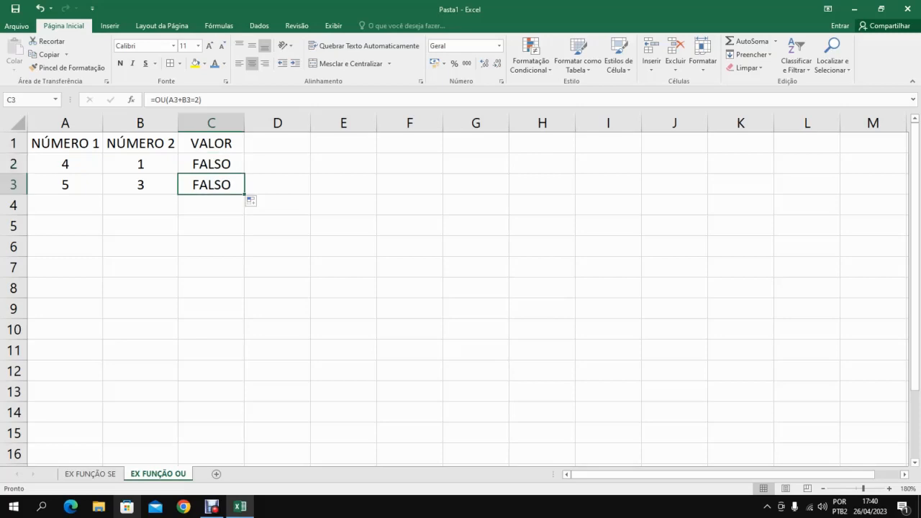
left_click(211, 164)
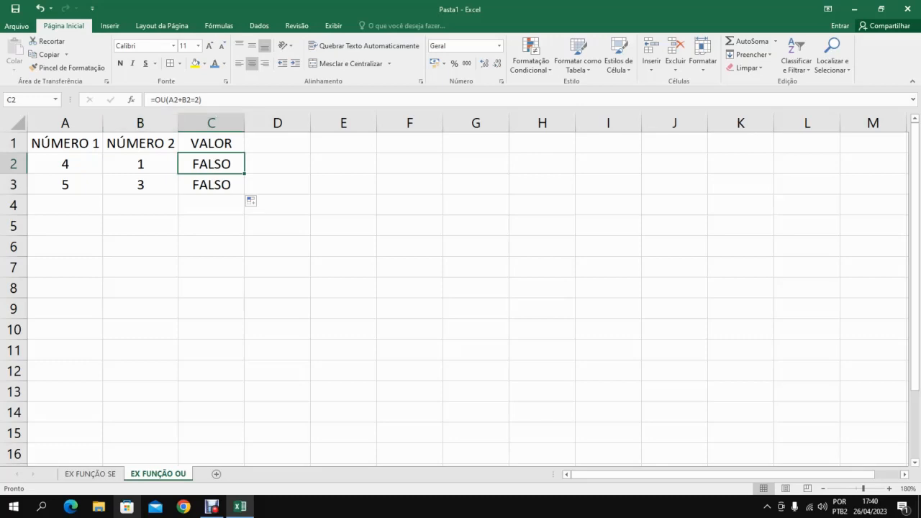
left_click(277, 164)
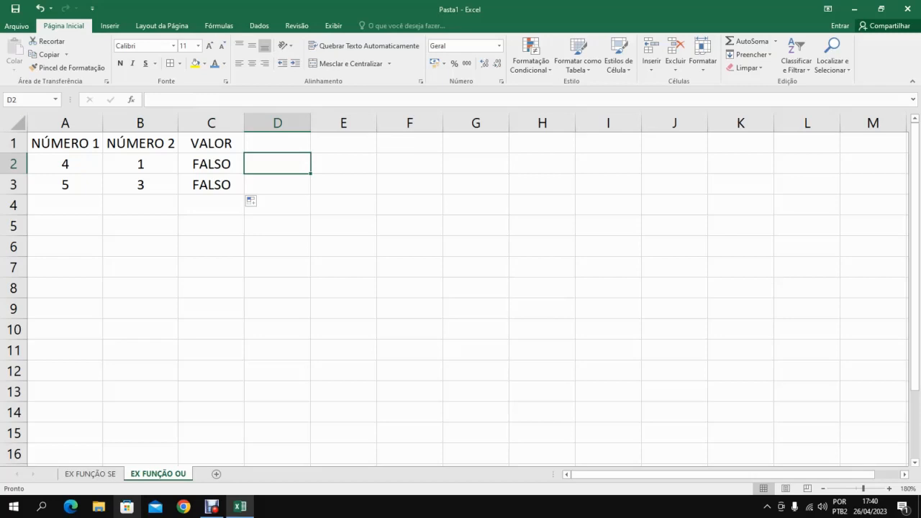
left_click(210, 164)
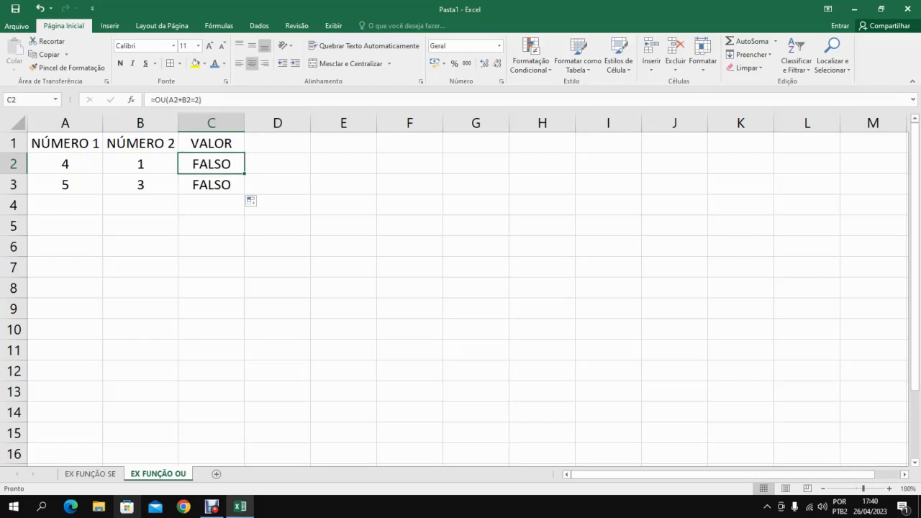
Set the NÚMERO 2 values to 3 in B2 and 2 in B3, and check both VALOR formulas against them.
left_click(141, 164)
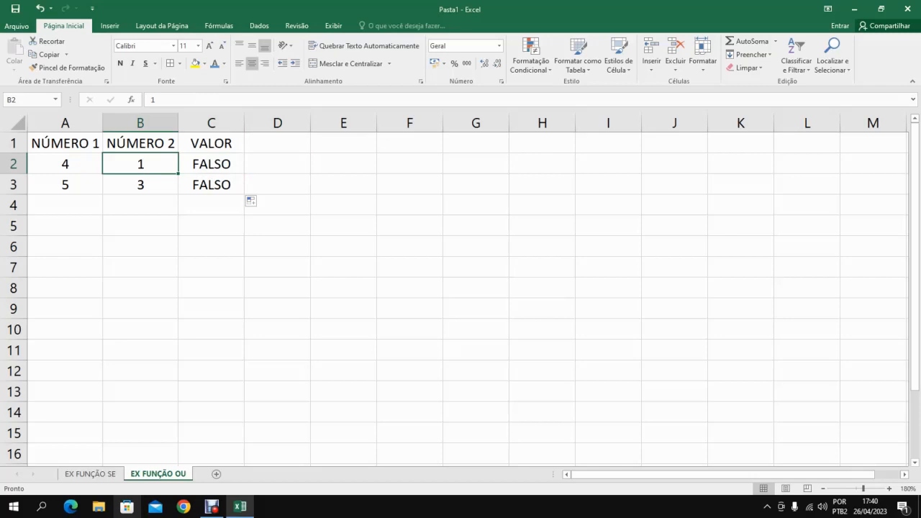
type("3")
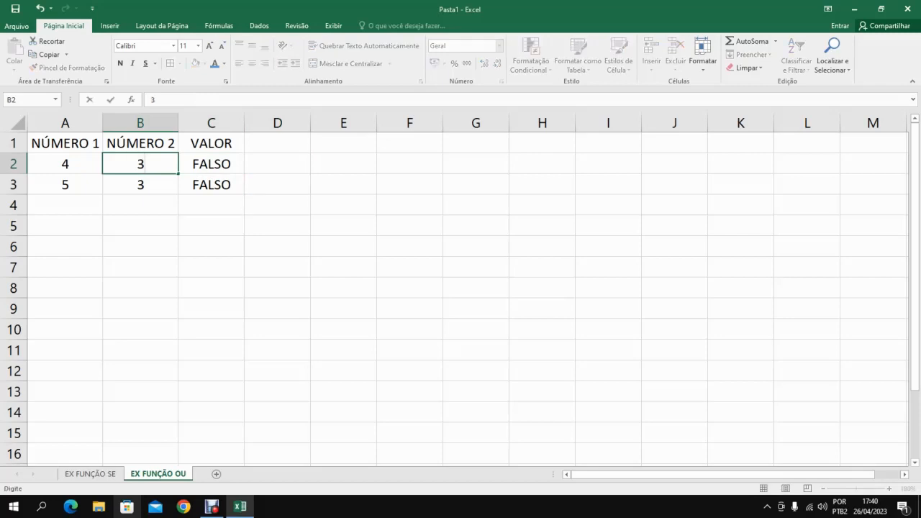
key("Return")
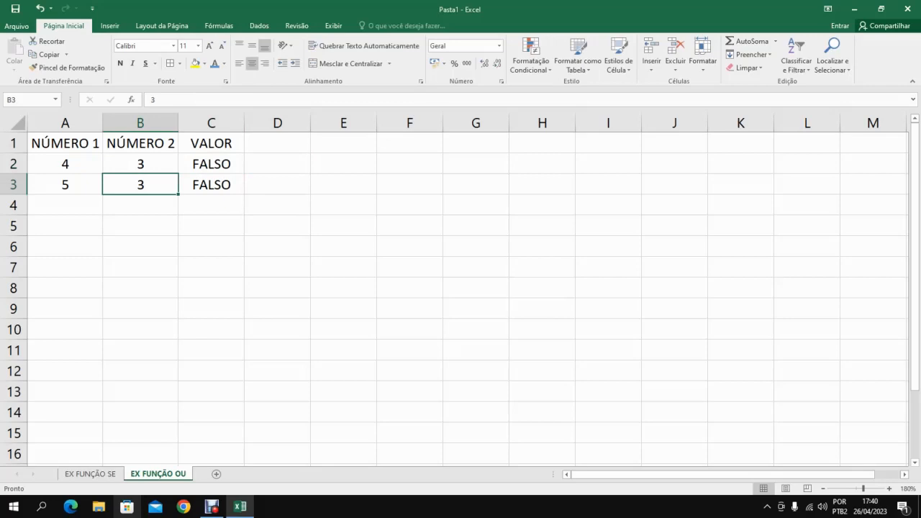
type("2")
key("Return")
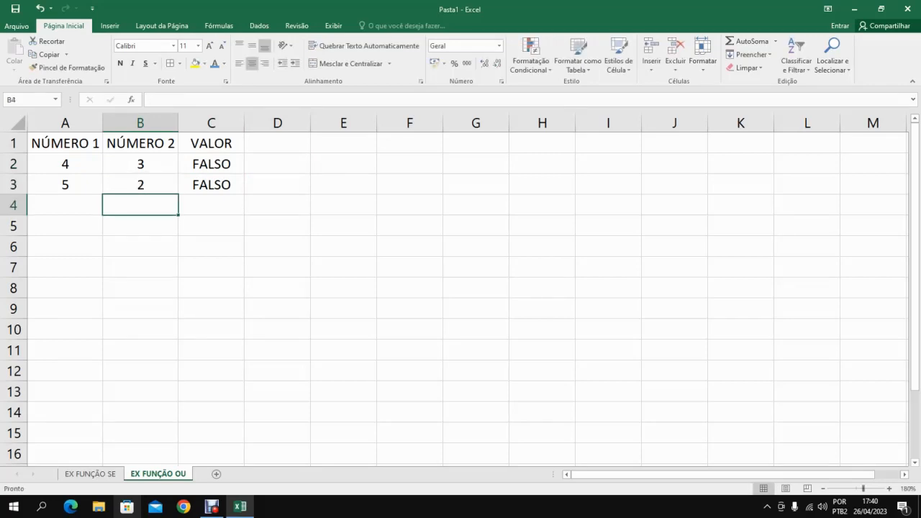
left_click(211, 164)
left_click(211, 185)
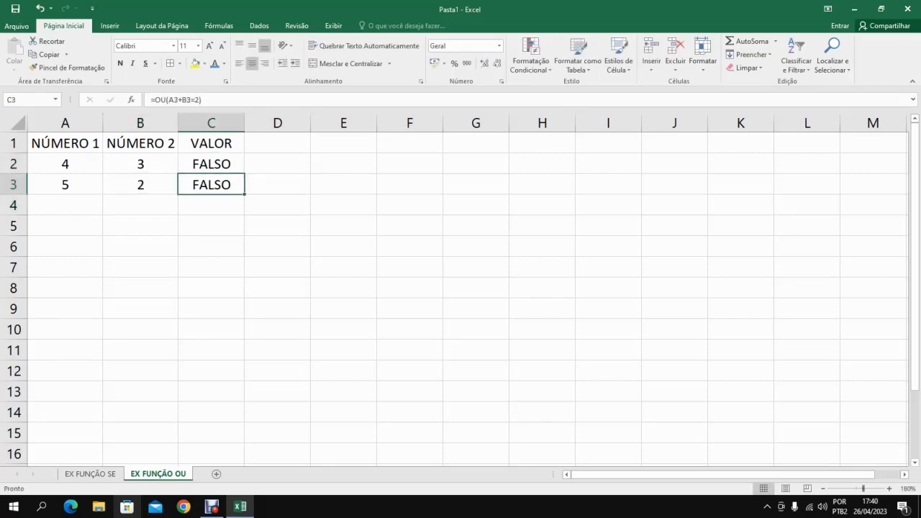
left_click(211, 164)
left_click(141, 164)
left_click(141, 185)
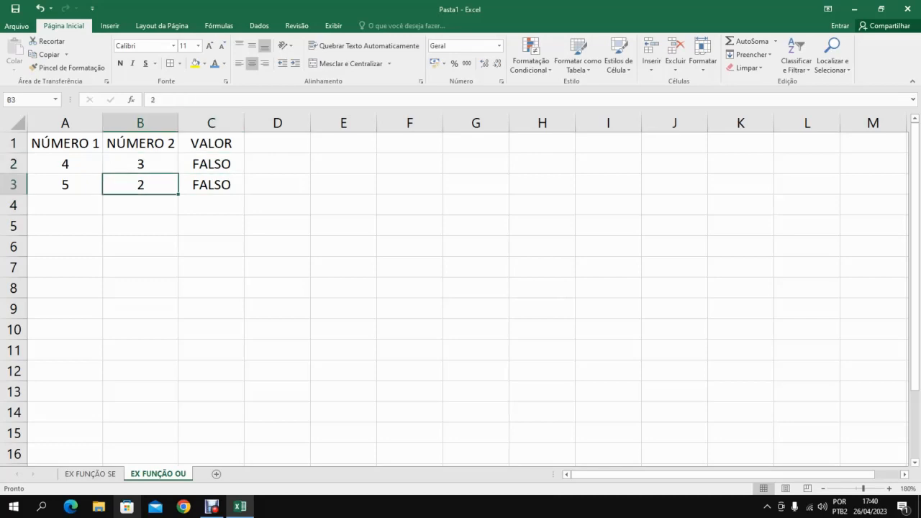
left_click(140, 164)
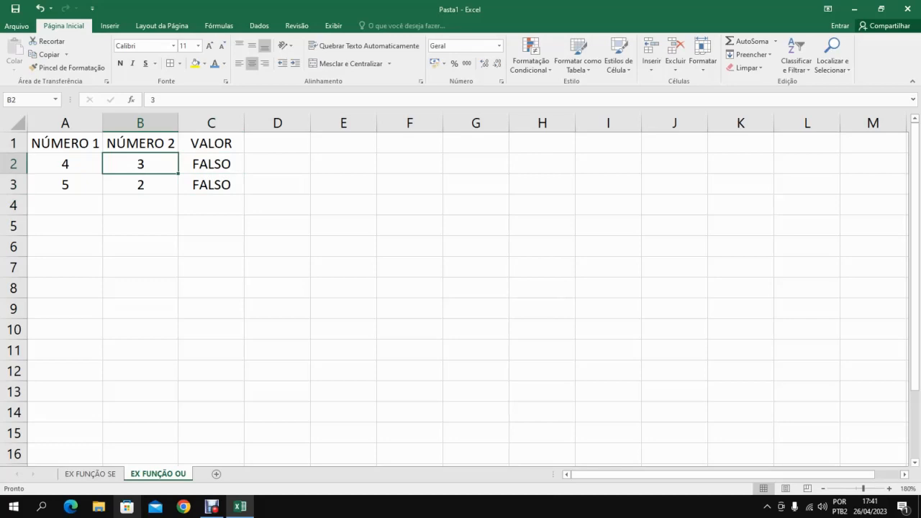
Set the NÚMERO 1 values in A2 and A3 to 0 and autofit the width of column C.
left_click(65, 164)
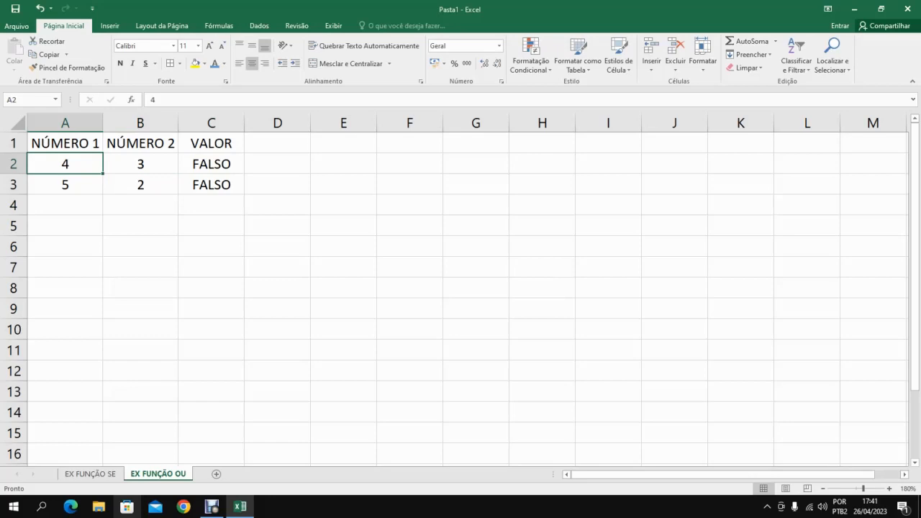
type("0")
key("Return")
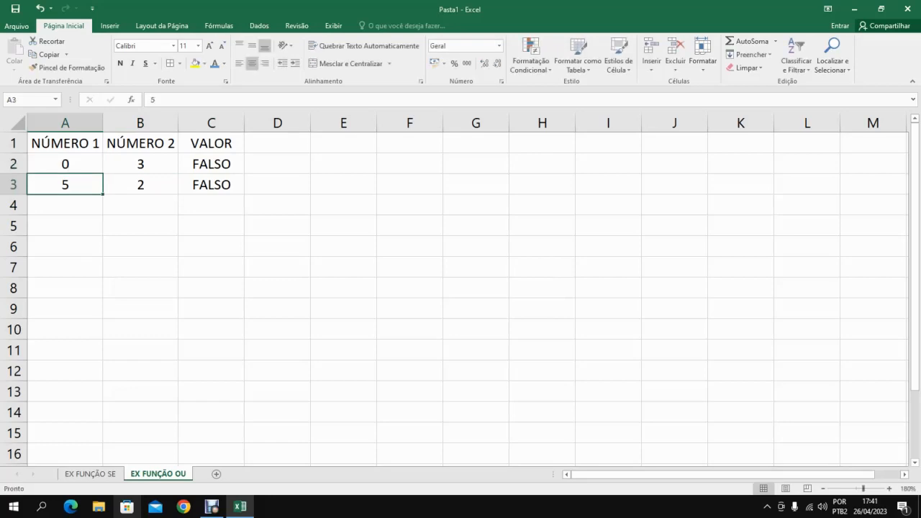
type("0")
key("Return")
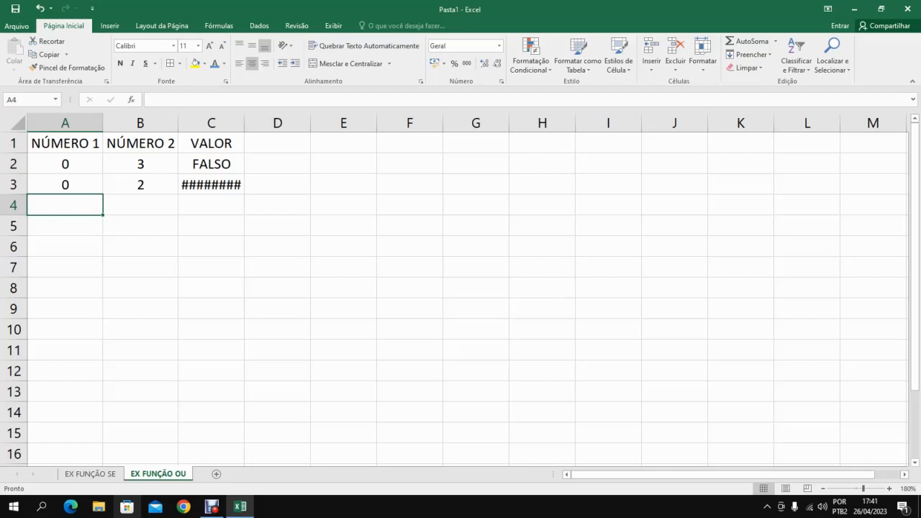
double_click(245, 123)
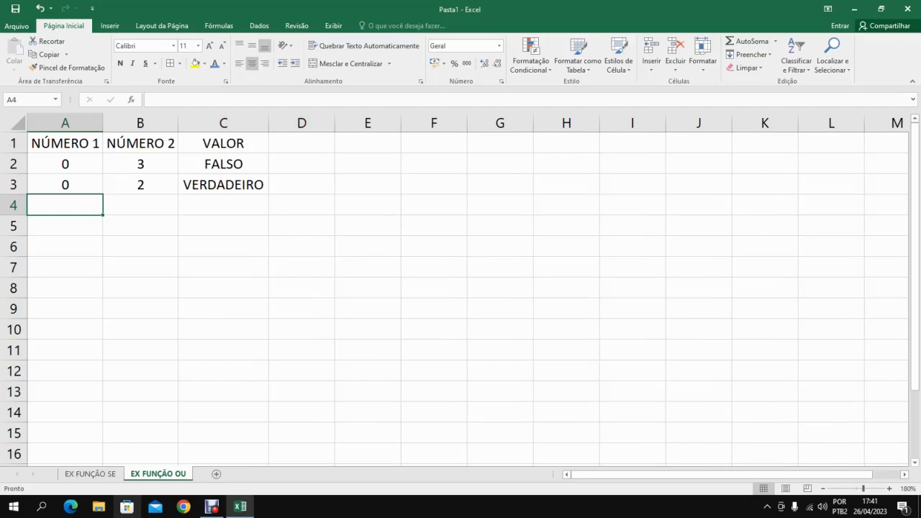
Check the OU formulas in C3 and C2, and set B2 to 2.
left_click(223, 185)
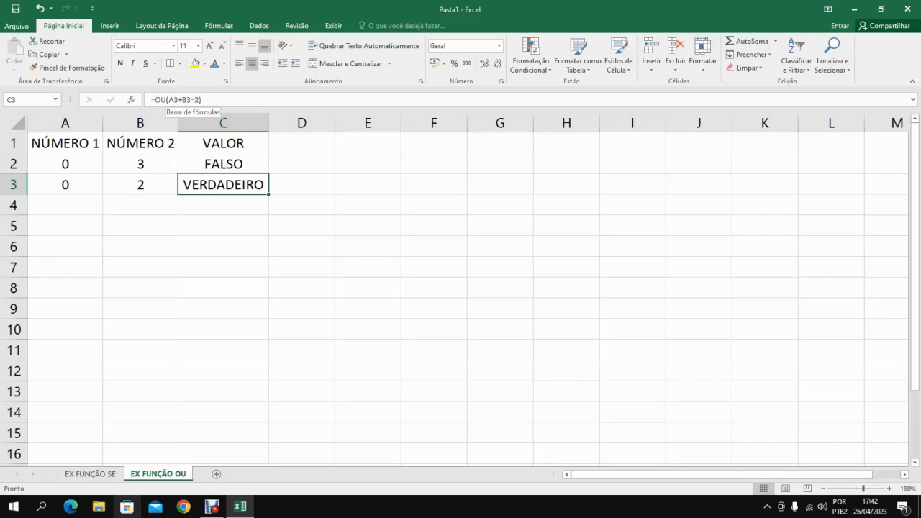
left_click(223, 164)
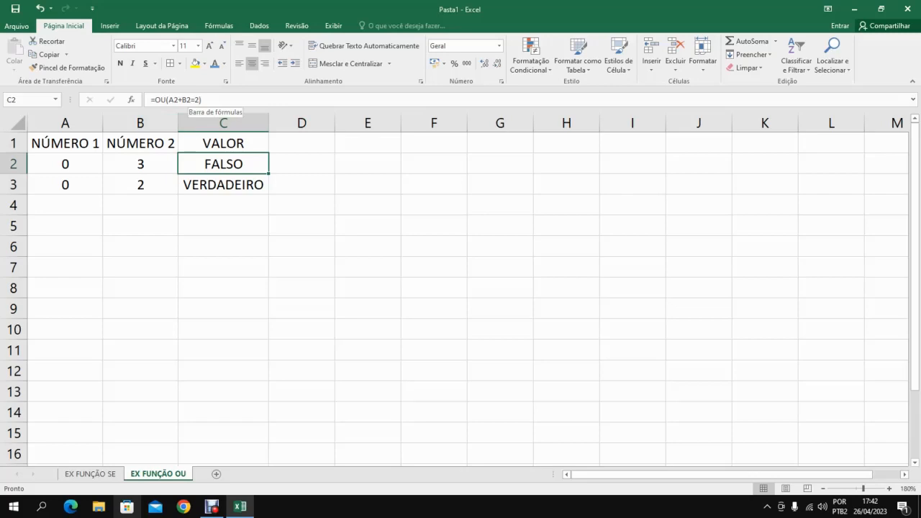
left_click(140, 165)
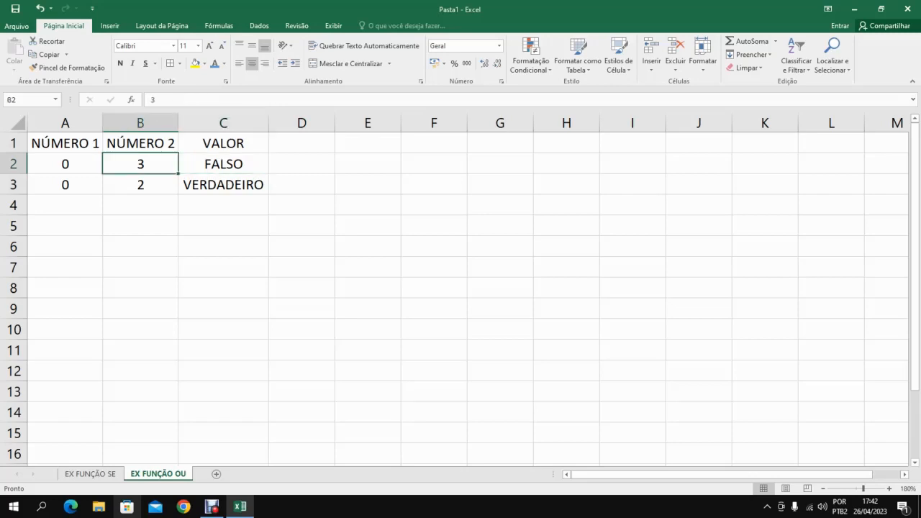
type("2")
key("Return")
Set both B2 and A2 to 1 to test another pair of numbers in the OU formula.
key("Up")
type("1")
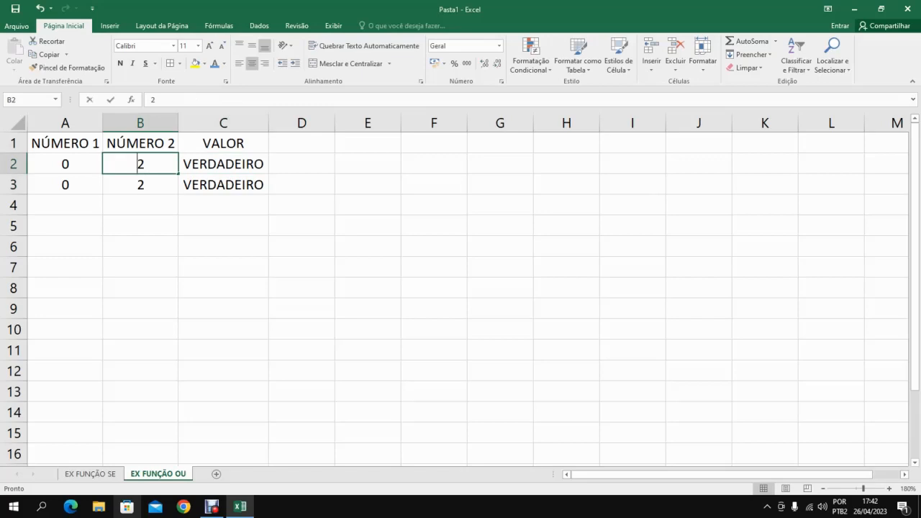
key("Return")
key("Up")
key("Left")
type("1")
key("Return")
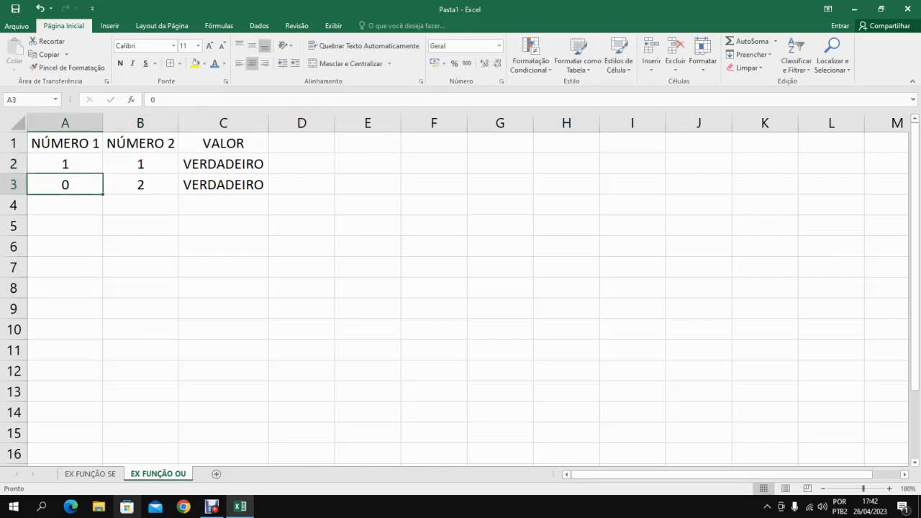
Review the values in A2 and B2, and set B2 under NÚMERO 2 to 3.
key("Up")
key("Right")
key("Left")
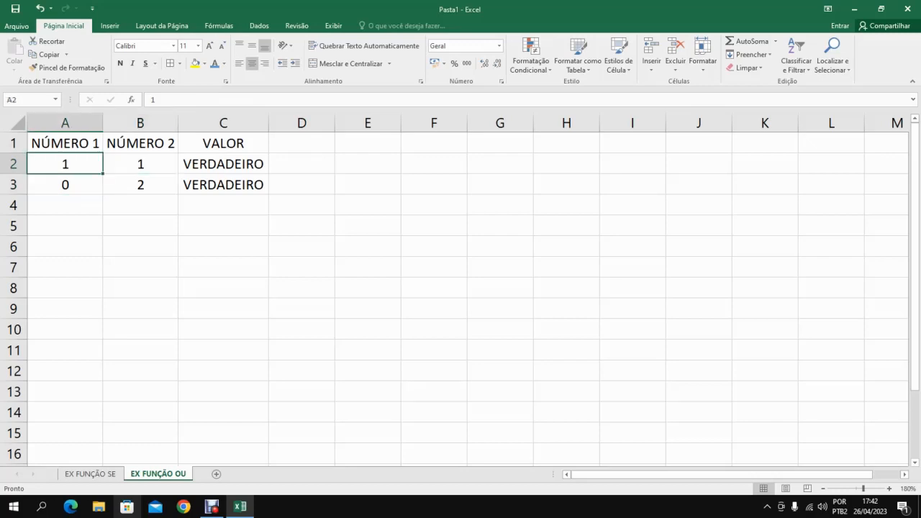
key("Right")
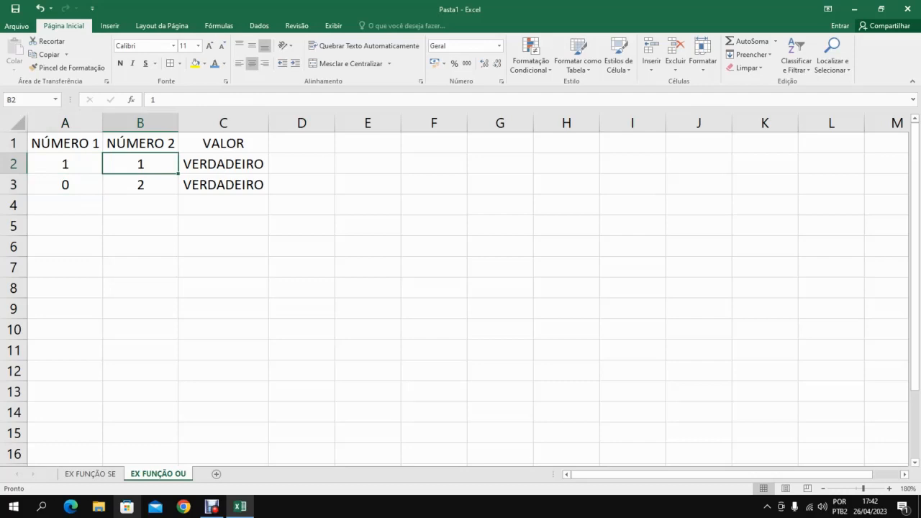
type("3")
key("Return")
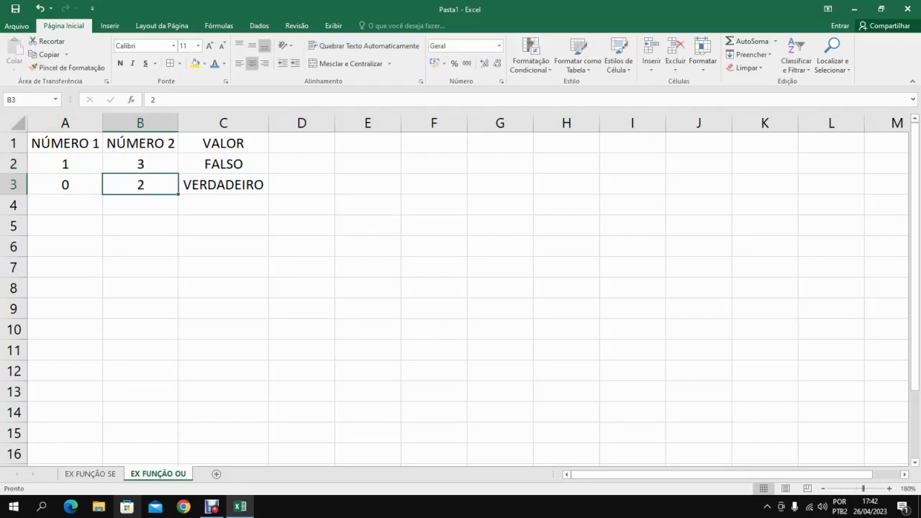
Apply all borders to the number table in A1:C3.
left_click_drag(65, 143, 223, 185)
left_click(170, 63)
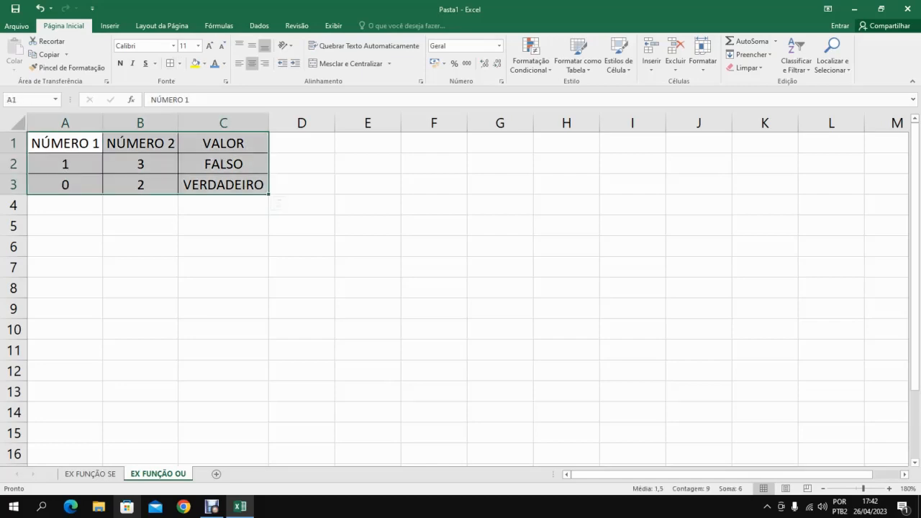
left_click(141, 225)
Copy the student grades table A1:G5 from the EX FUNÇÃO SE sheet and paste it at A5 of EX FUNÇÃO OU.
left_click(90, 474)
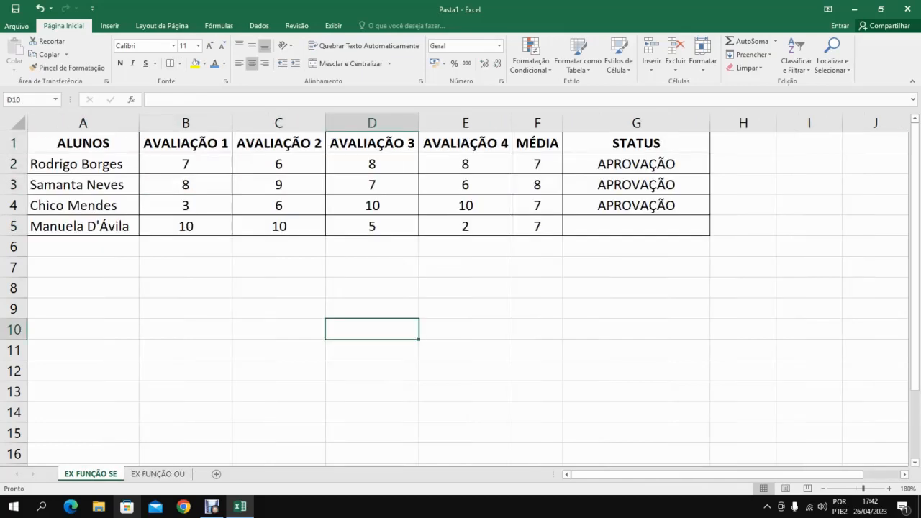
left_click_drag(65, 143, 651, 227)
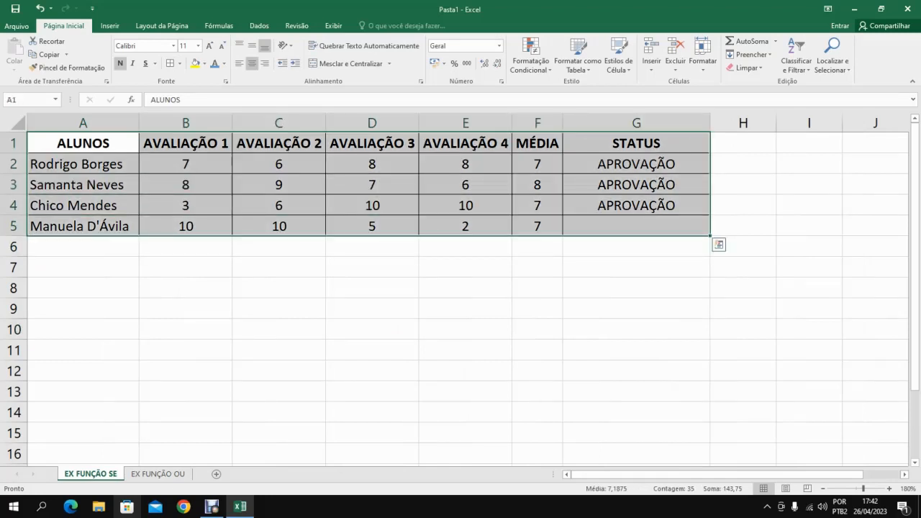
key("ctrl+c")
left_click(158, 474)
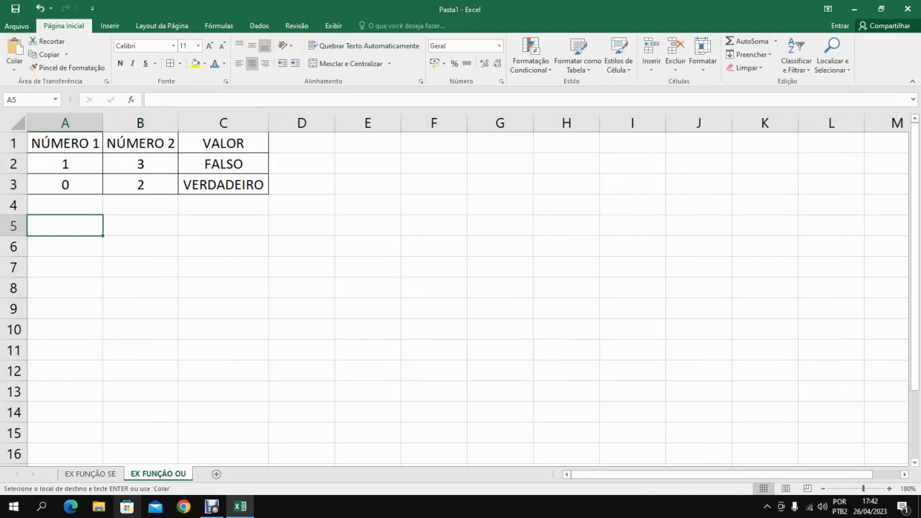
key("ctrl+v")
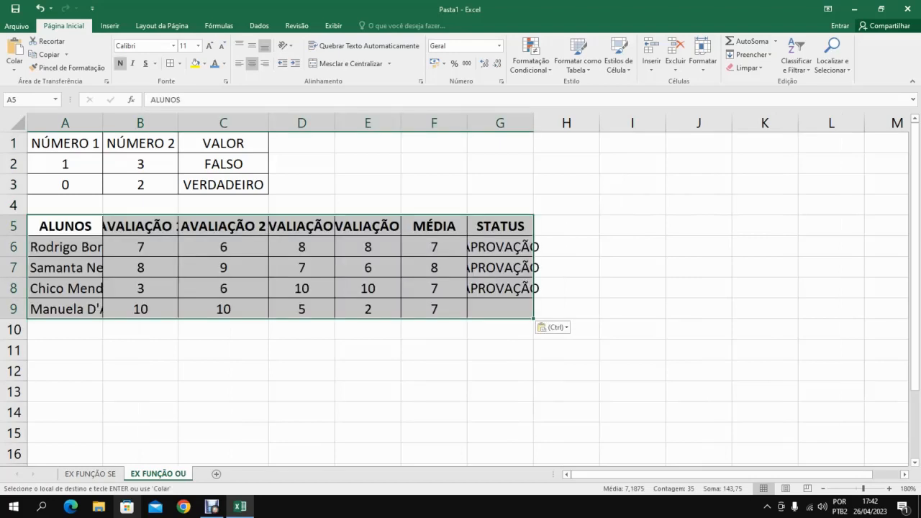
Autofit all the column widths of the EX FUNÇÃO OU sheet and end the copy mode.
double_click(103, 123)
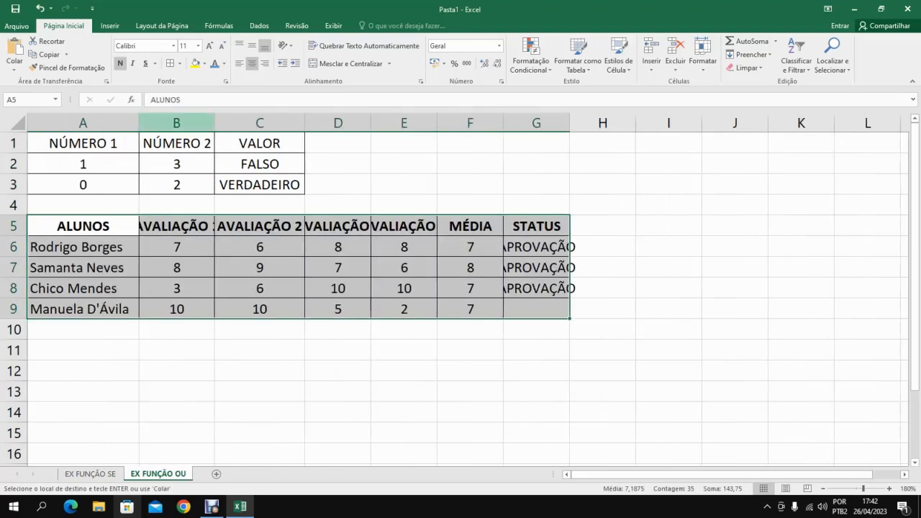
left_click(18, 124)
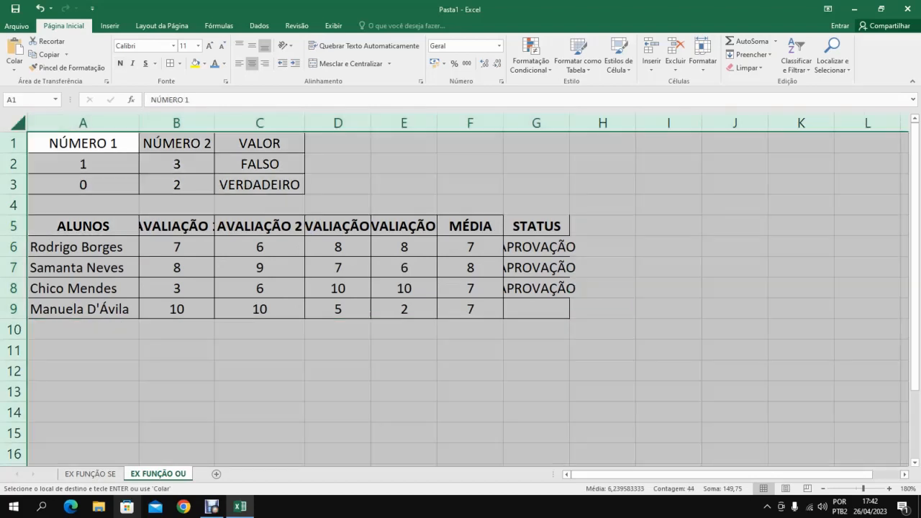
double_click(139, 123)
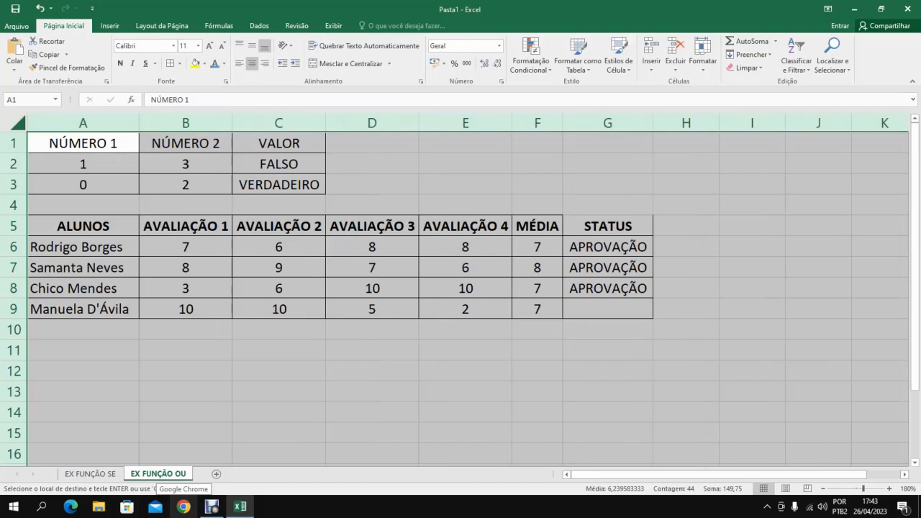
left_click(608, 226)
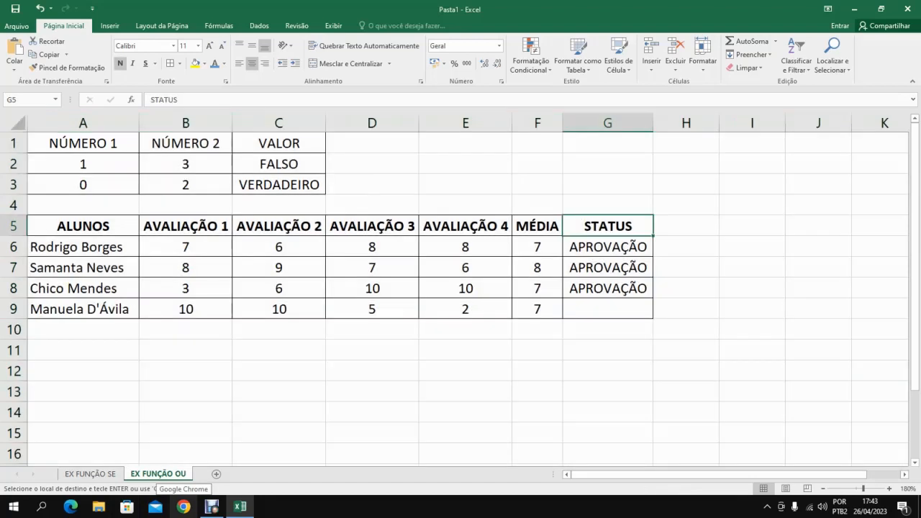
key("Escape")
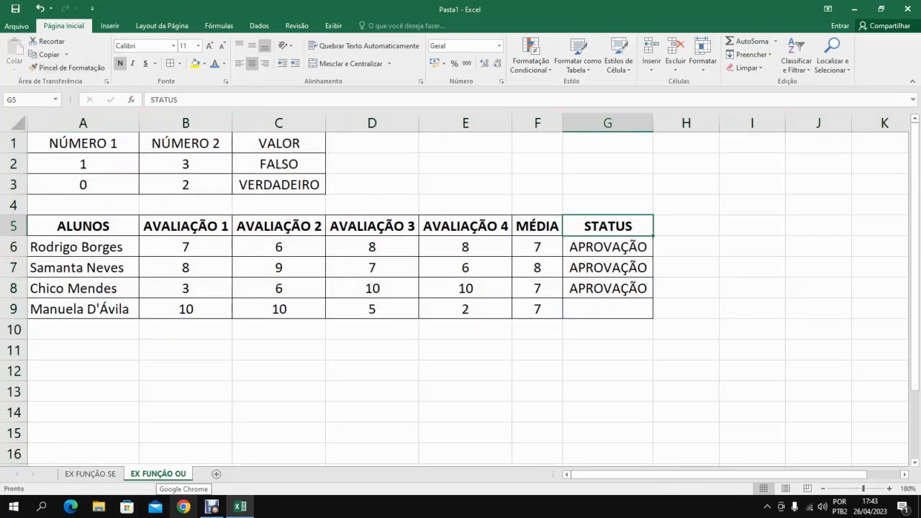
Clear the SE formulas from the STATUS cells G6:G9 of the pasted table.
left_click(607, 329)
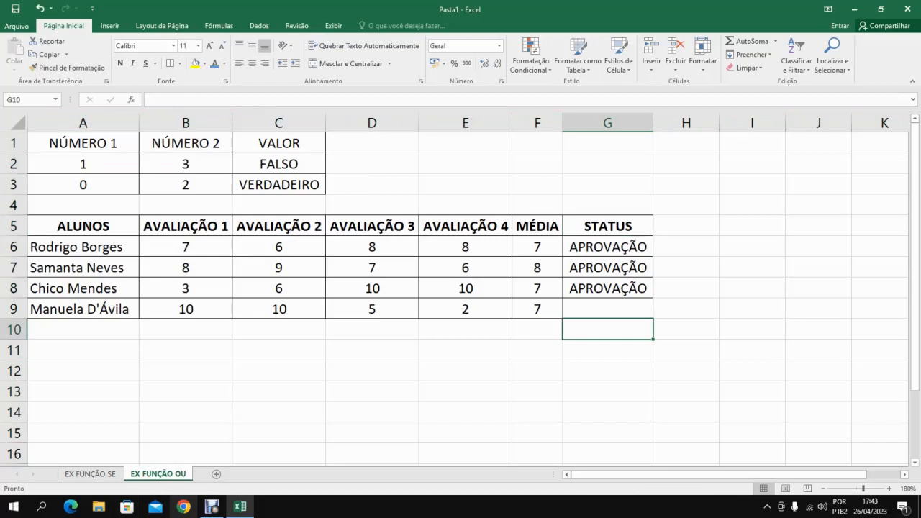
left_click_drag(608, 247, 608, 309)
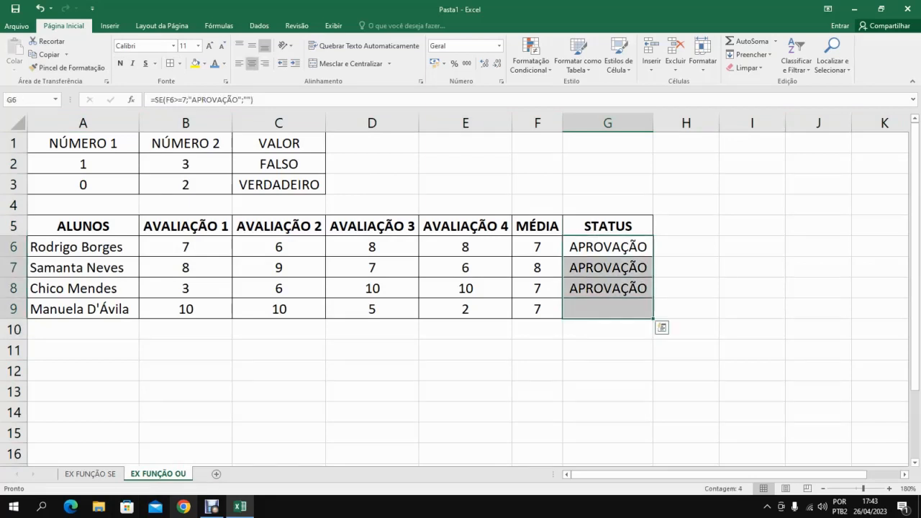
key("Delete")
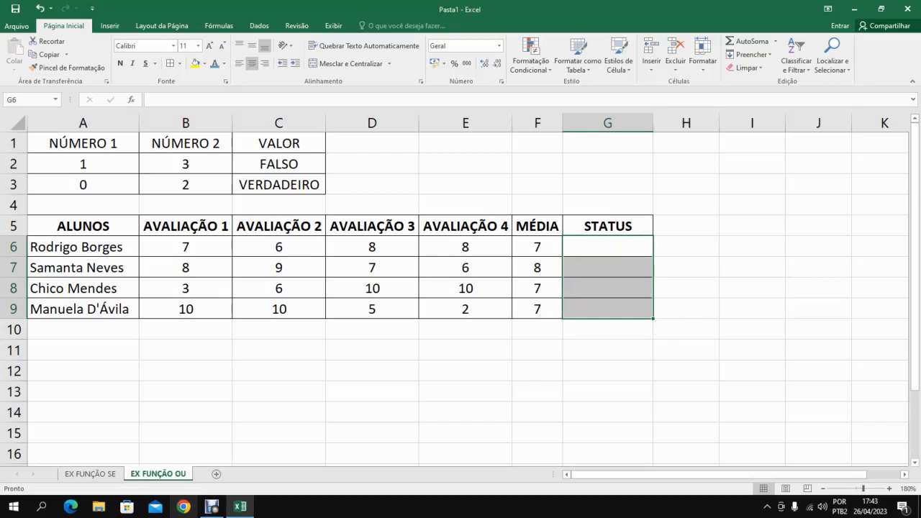
Fill the MÉDIA cells F6:F9 with light grey.
left_click(608, 247)
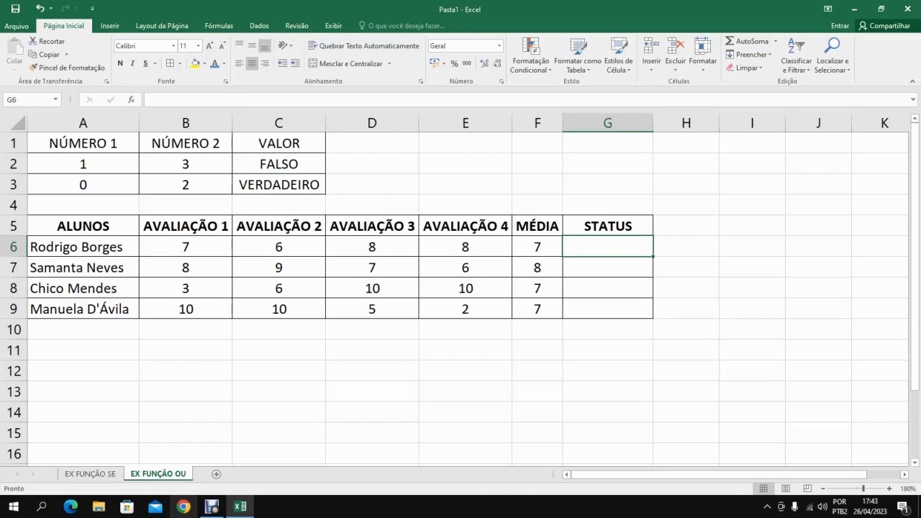
key("Left")
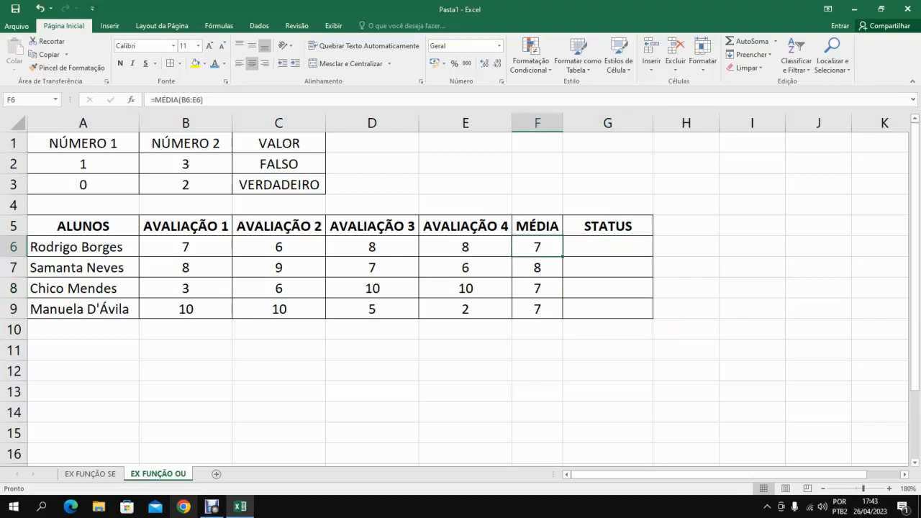
key("shift+Down")
key("shift+Down")
key("shift+Down")
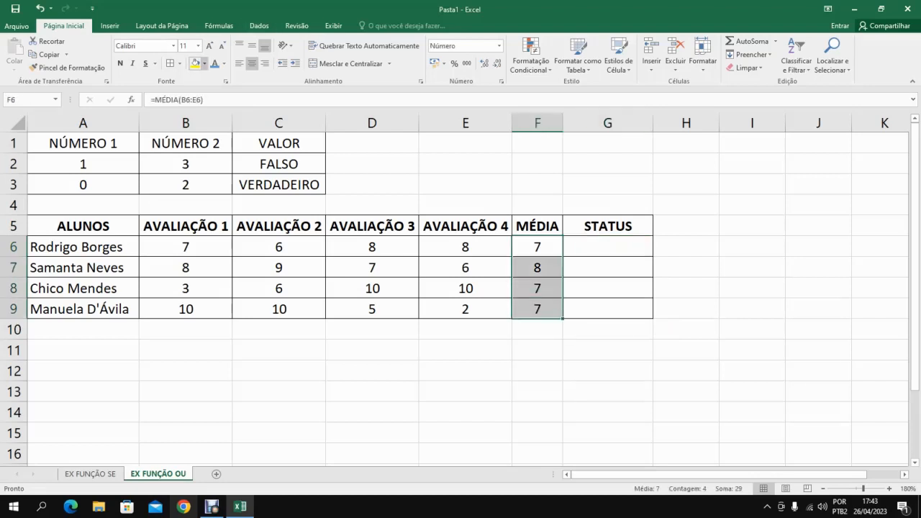
left_click(204, 63)
left_click(214, 101)
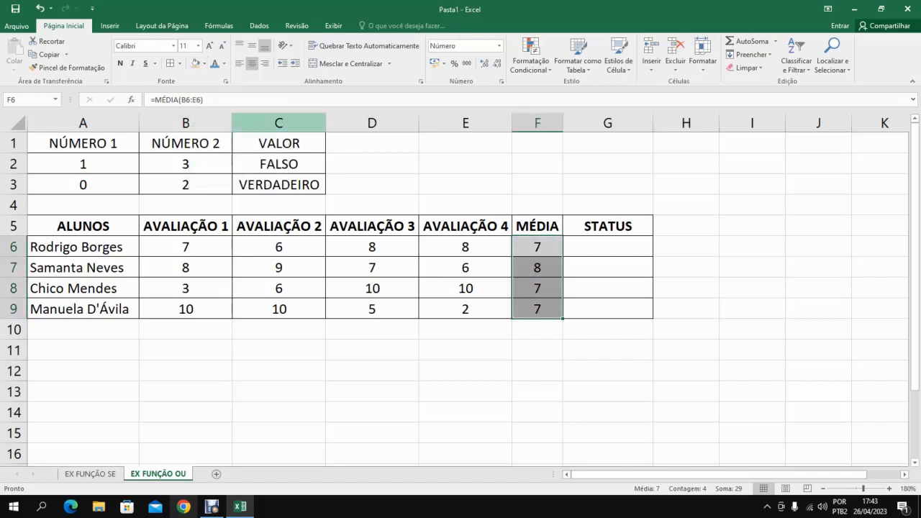
Enter =OU(F6=7) in the STATUS cell G6 and fill the formula down to G9.
left_click(608, 247)
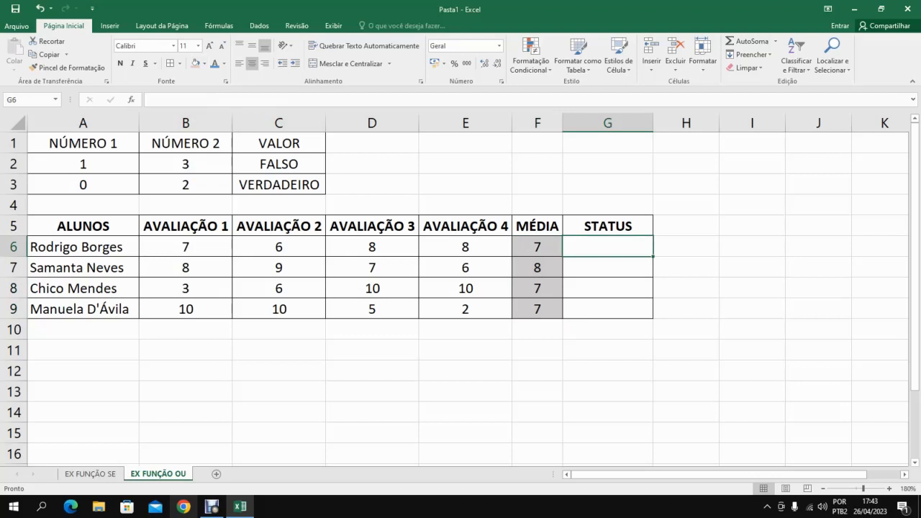
type("=OU(")
key("Left")
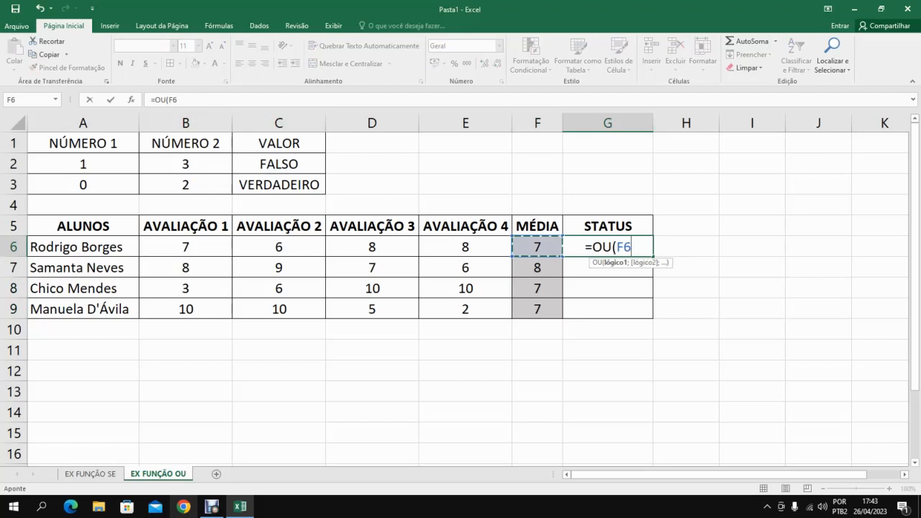
type("=")
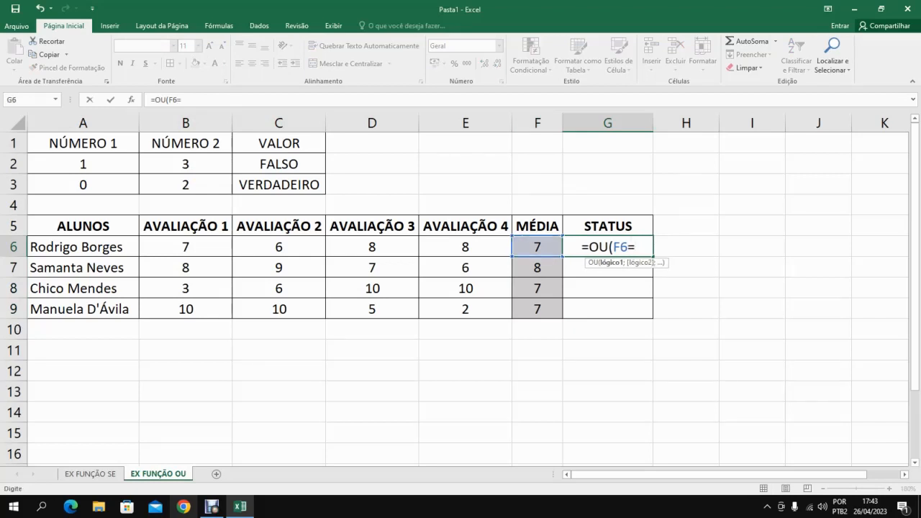
type("7")
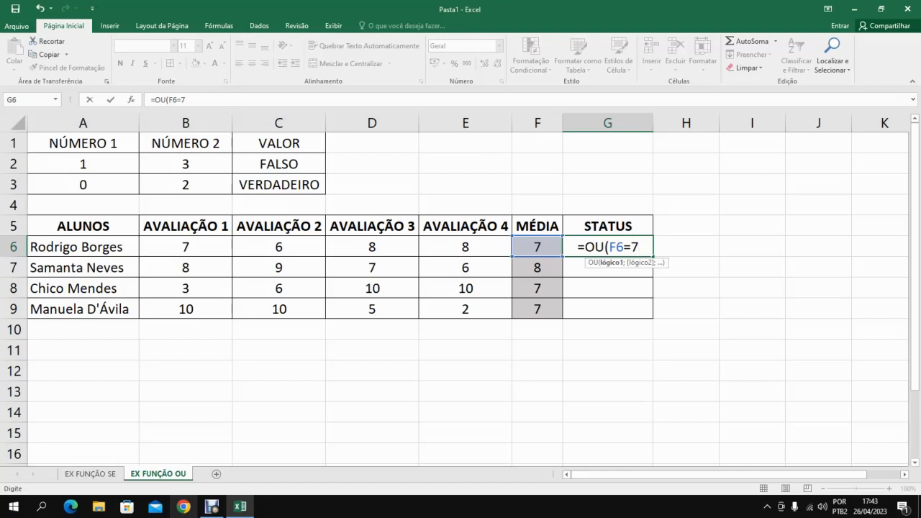
key("Return")
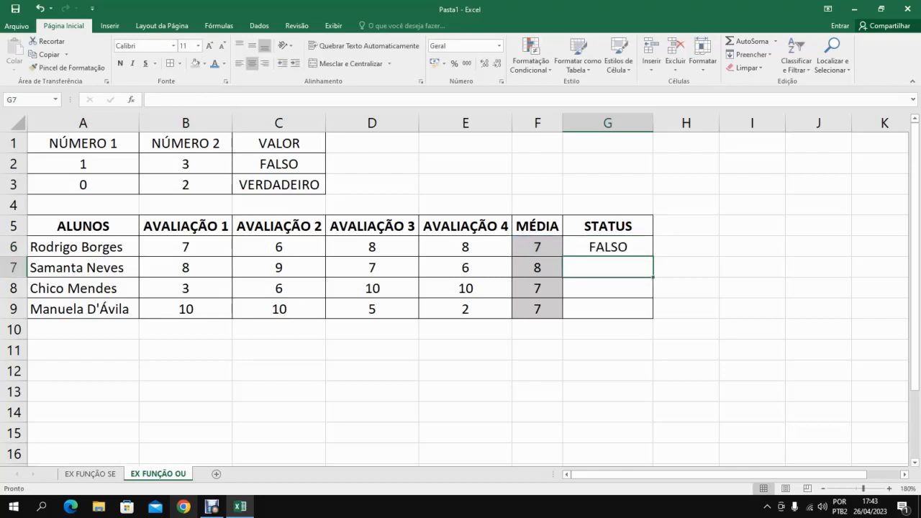
left_click(609, 247)
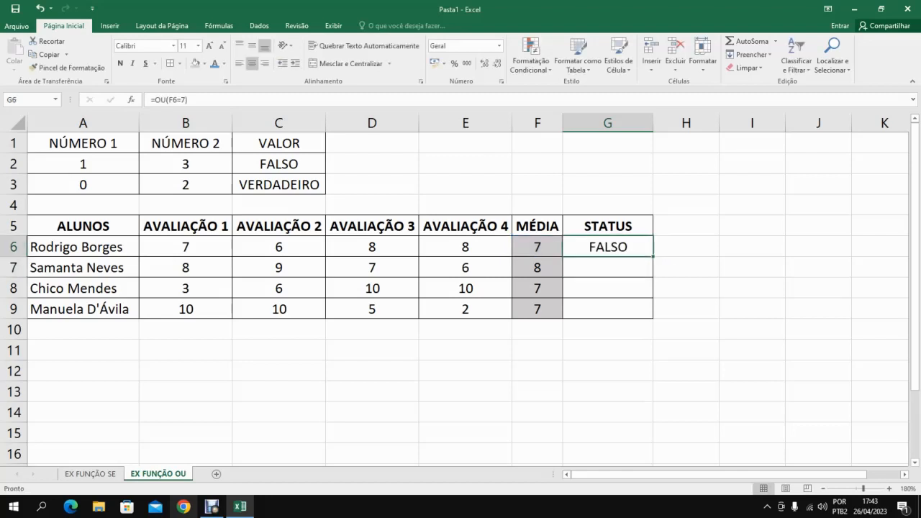
left_click_drag(653, 257, 653, 316)
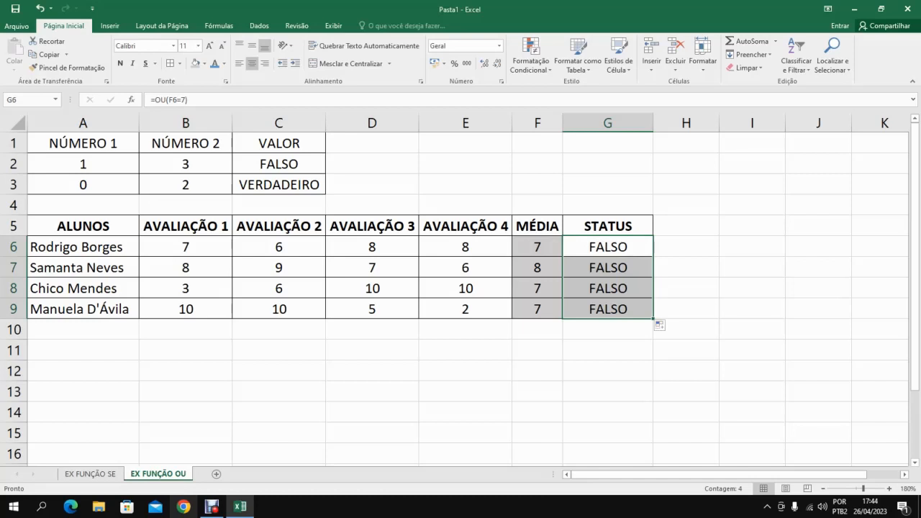
Widen the MÉDIA column and format the averages in F6:F9 as numbers with two decimal places.
left_click_drag(563, 123, 611, 122)
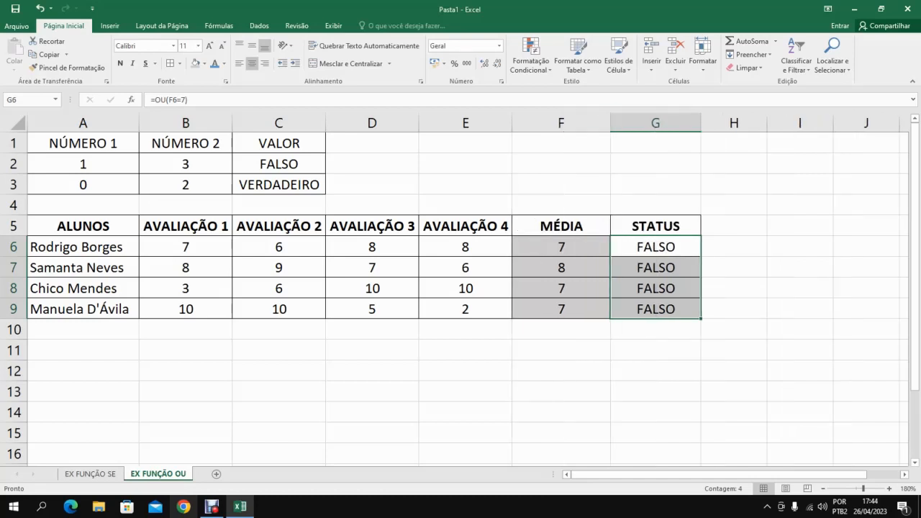
left_click_drag(562, 247, 562, 309)
left_click(562, 309)
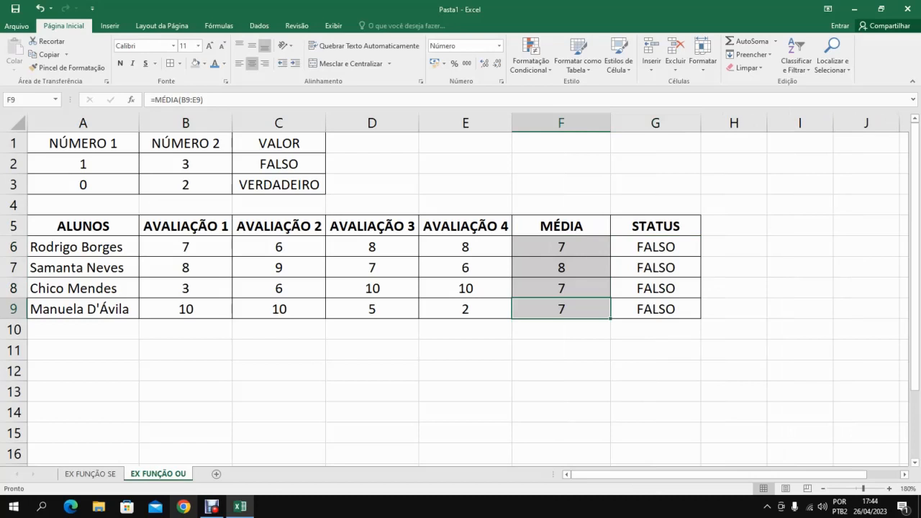
left_click_drag(561, 247, 562, 308)
left_click(562, 309)
left_click_drag(548, 247, 547, 309)
right_click(534, 246)
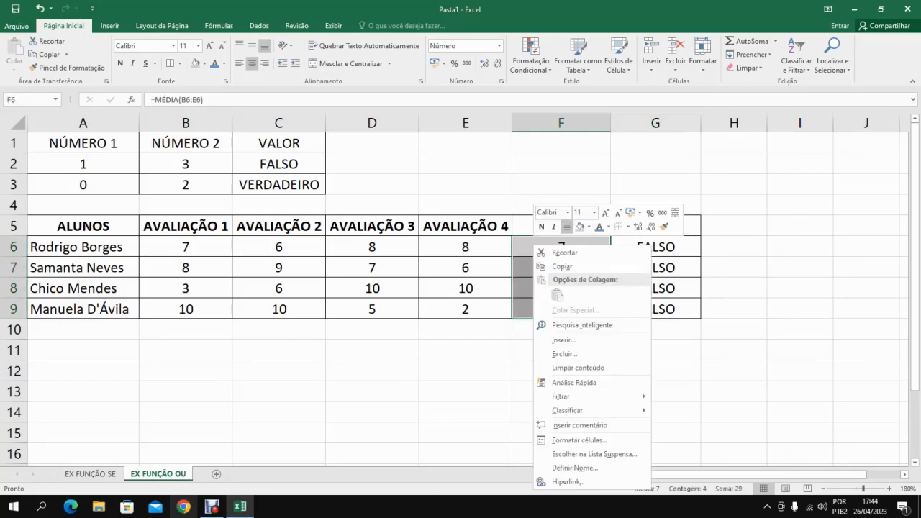
left_click(578, 440)
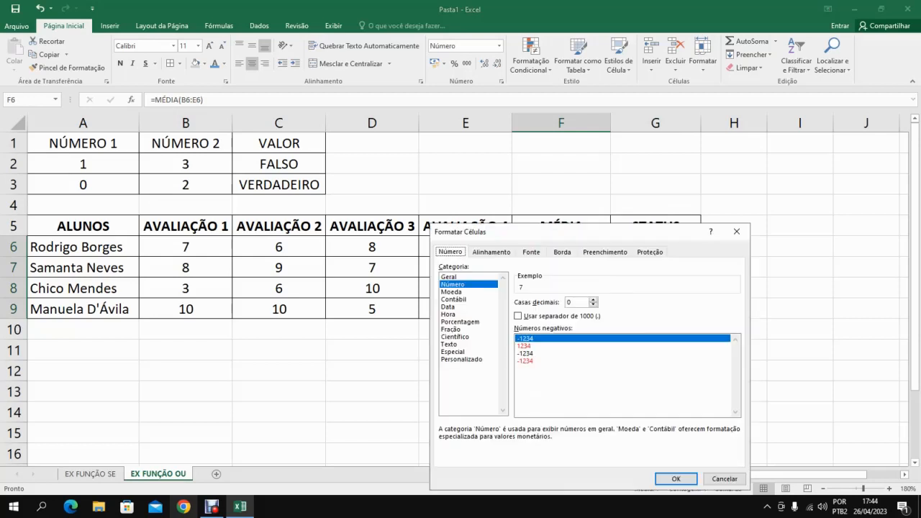
left_click_drag(504, 231, 223, 145)
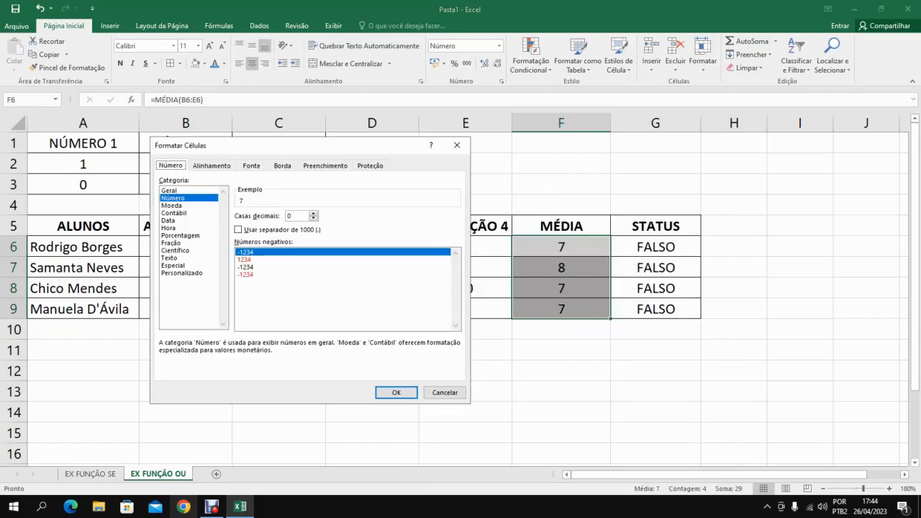
left_click(314, 214)
left_click(314, 214)
key("Return")
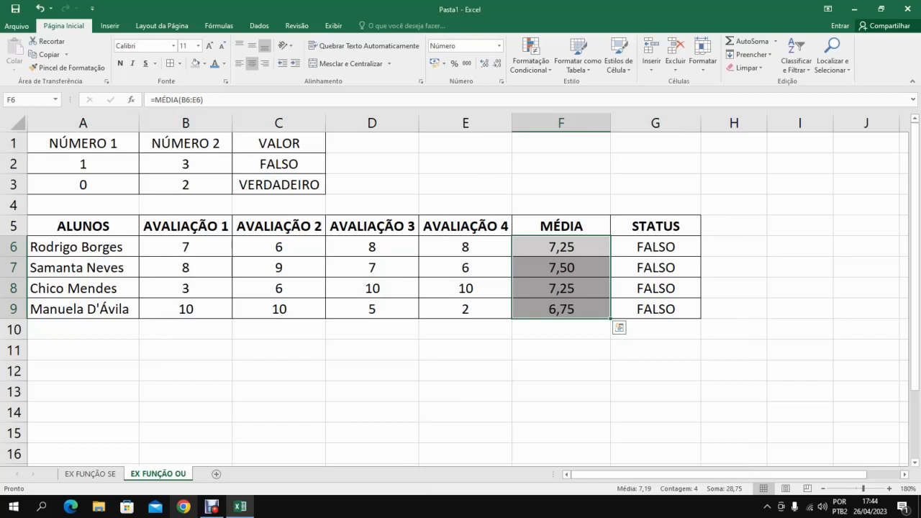
Check the averages against the OU condition and change the formula in G6 to =OU(F6>=7).
left_click(656, 247)
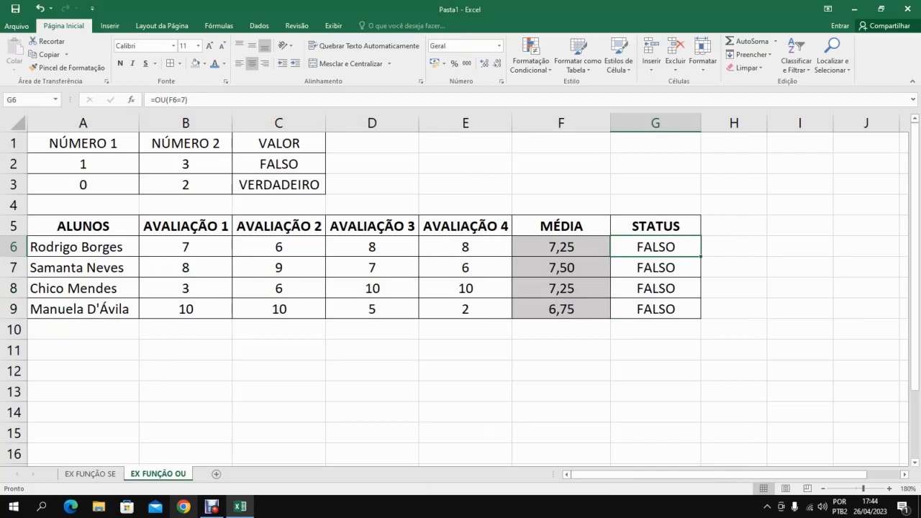
left_click(561, 309)
left_click(561, 247)
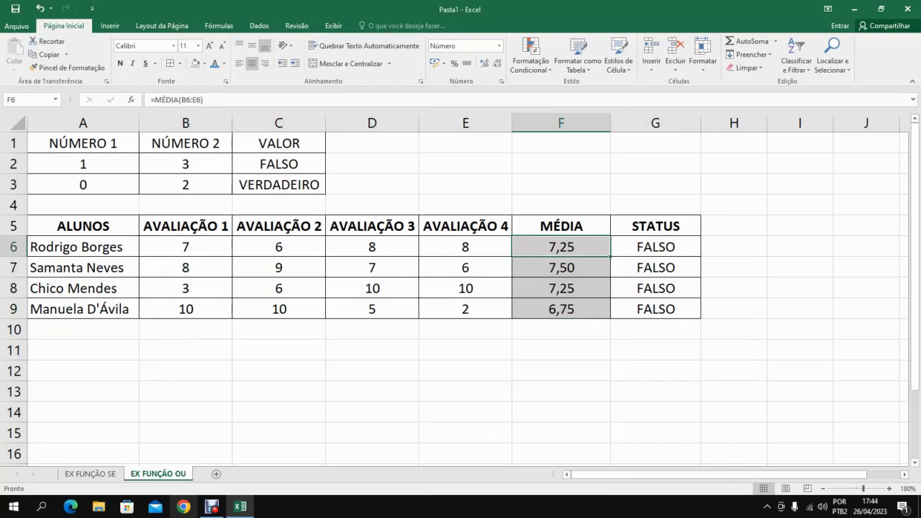
left_click(656, 247)
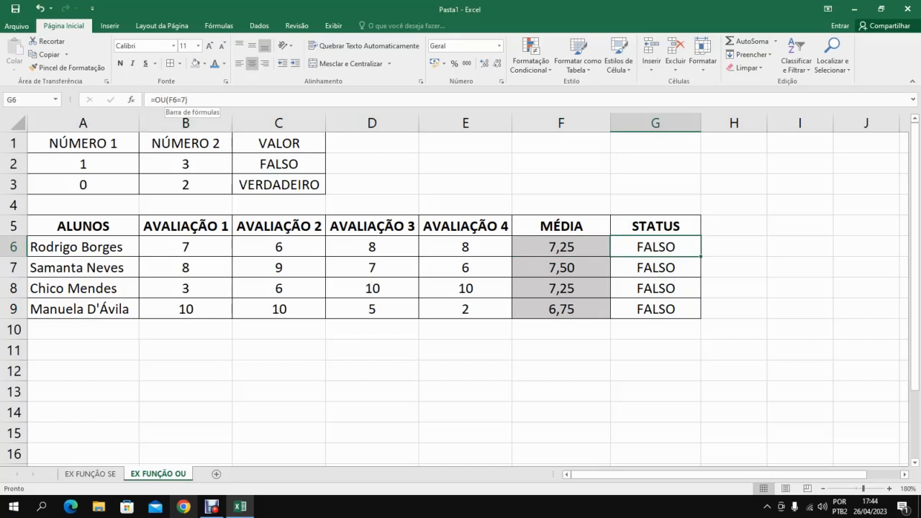
left_click(177, 99)
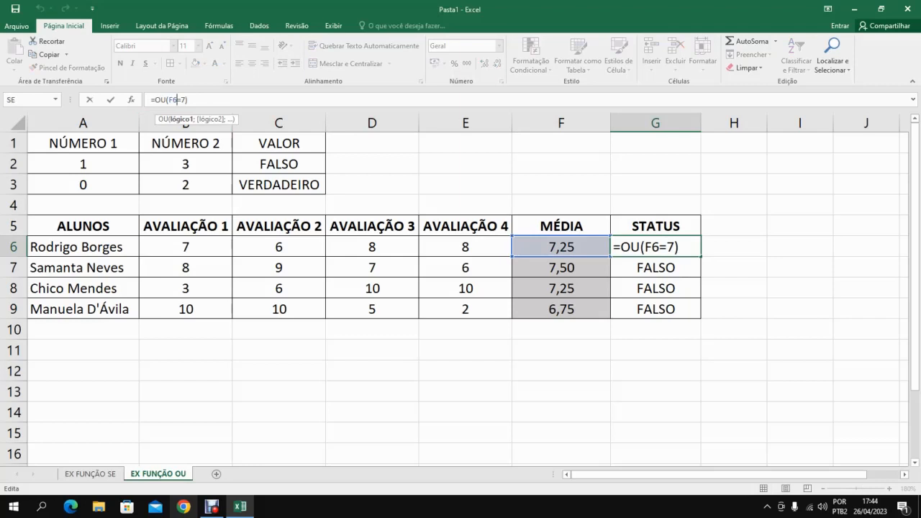
type(">")
key("Return")
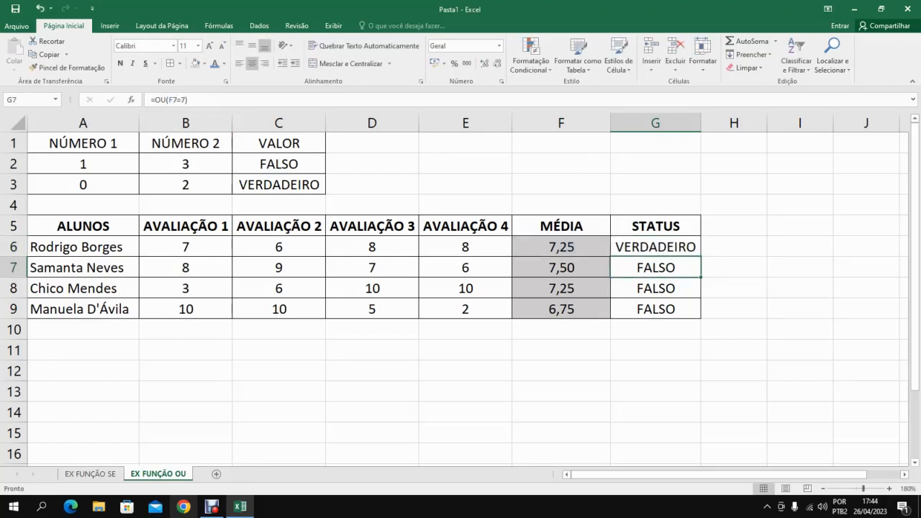
Fill the OU formula from G6 down to G9 and check the STATUS results against the averages.
left_click(656, 247)
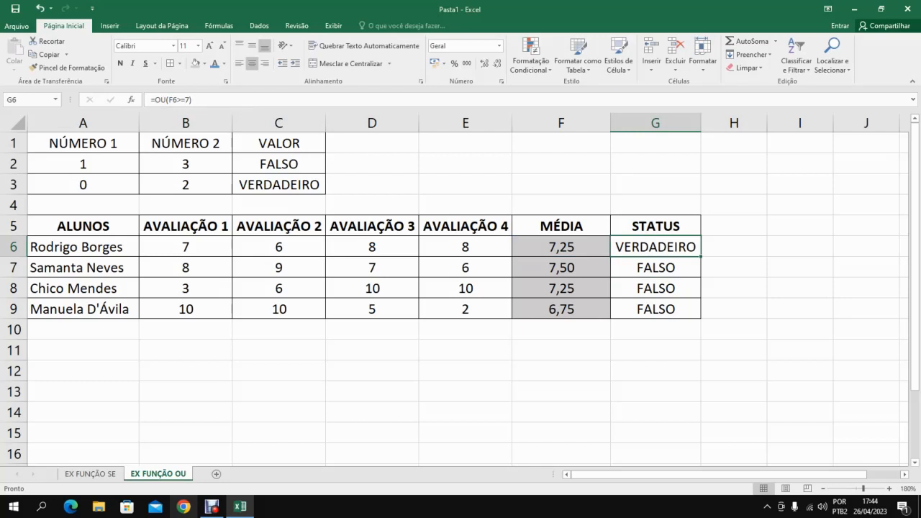
left_click_drag(701, 257, 701, 311)
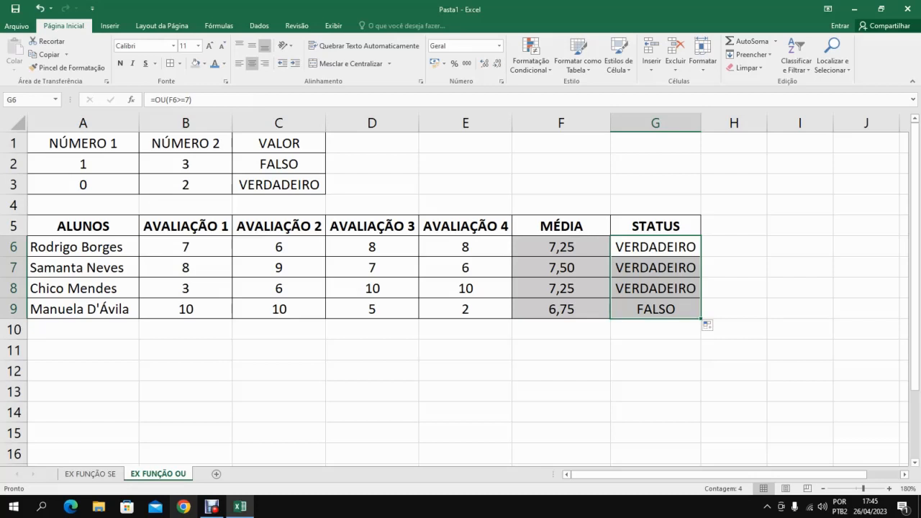
left_click(656, 247)
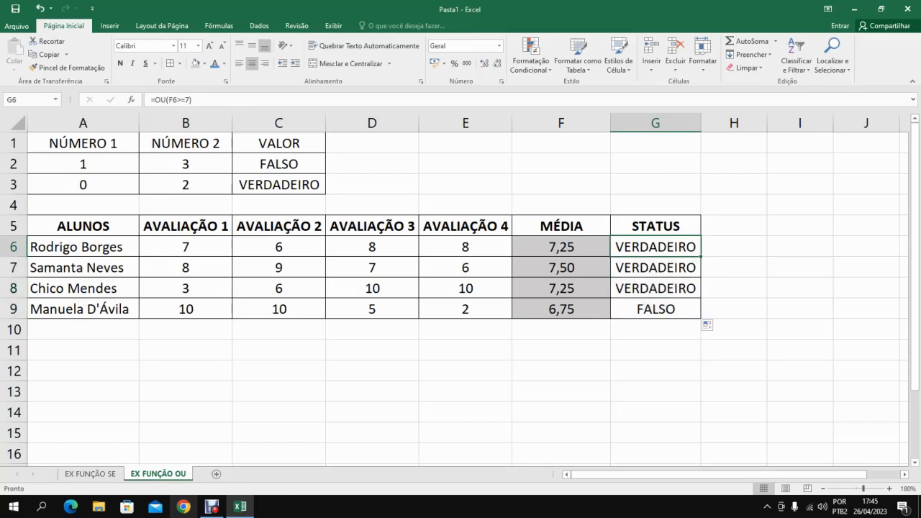
double_click(640, 289)
left_click(648, 268)
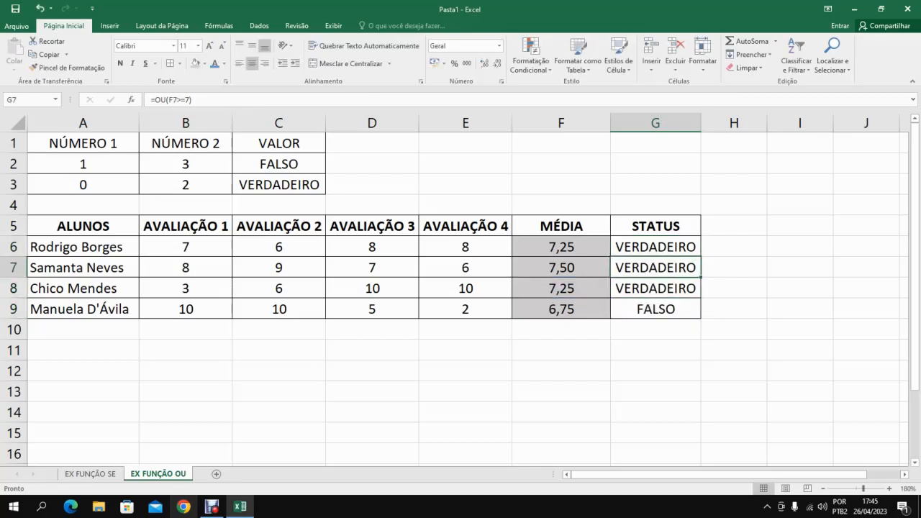
left_click(656, 310)
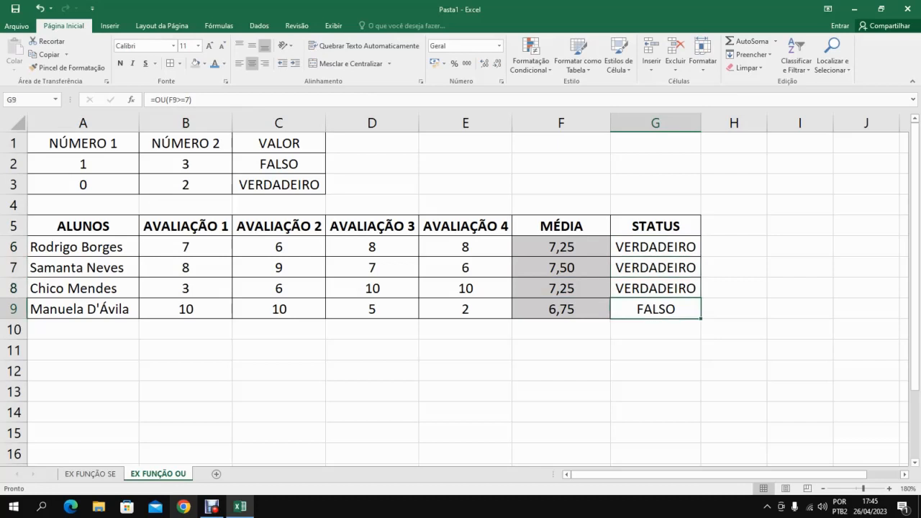
left_click(561, 309)
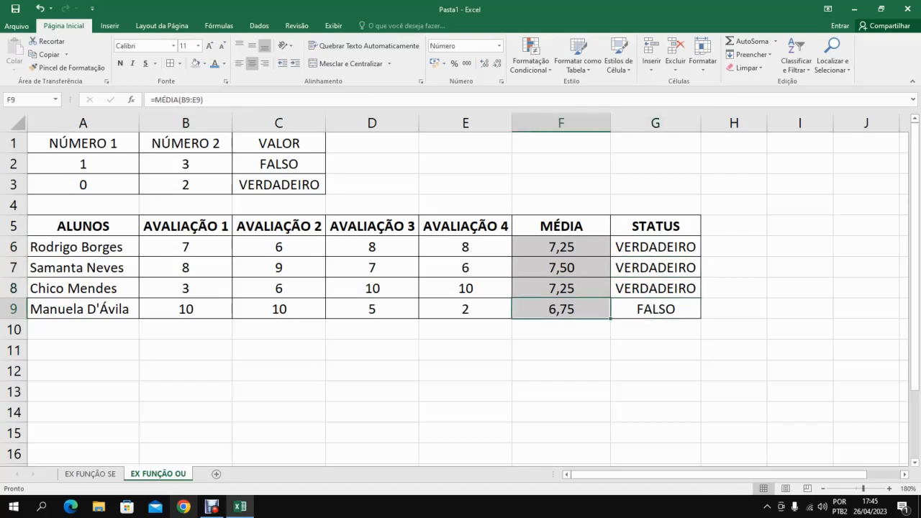
left_click(656, 310)
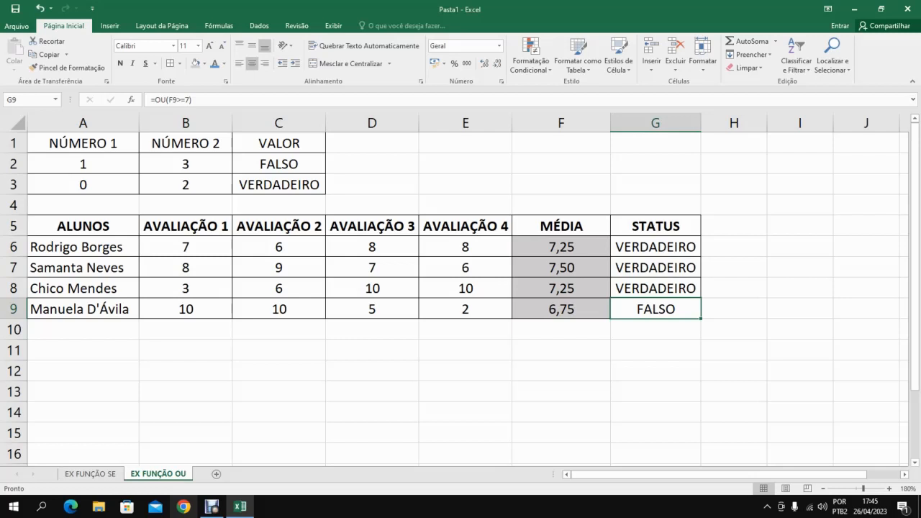
Widen the STATUS column and delete the MÉDIA column F from the sheet.
left_click_drag(701, 123, 756, 123)
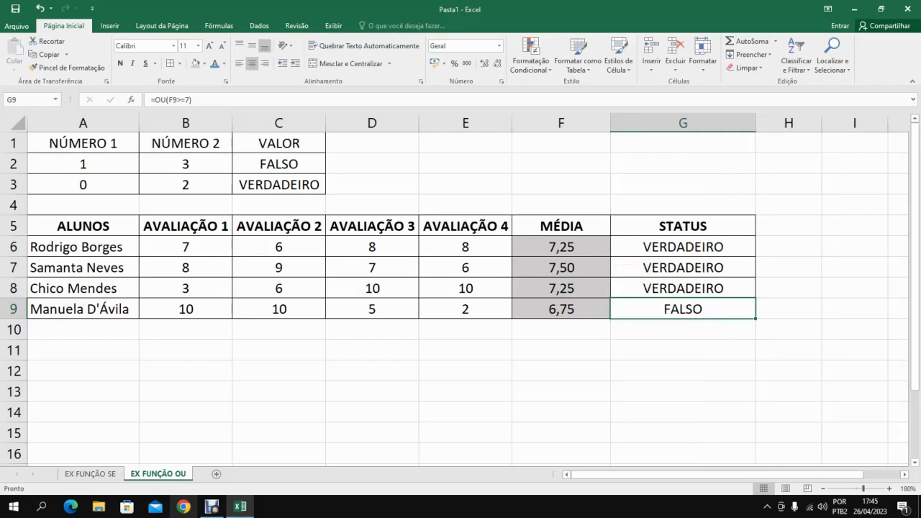
left_click(683, 247)
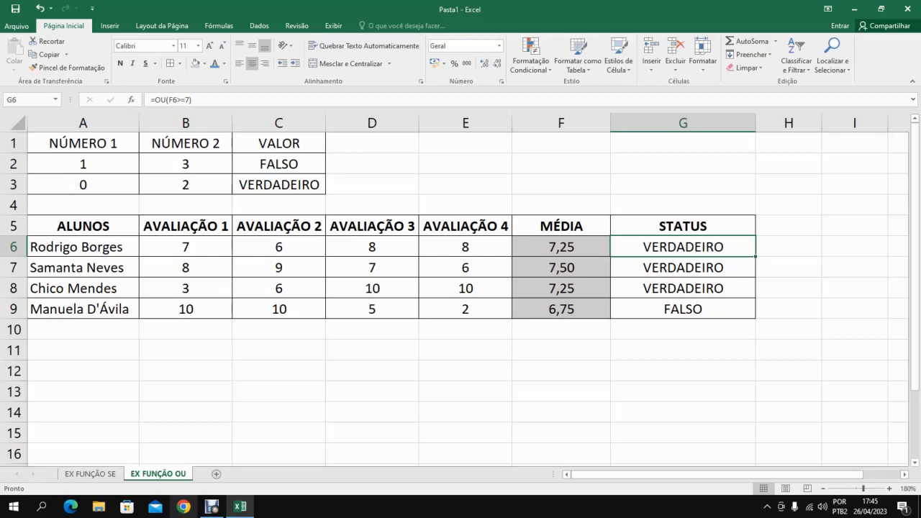
left_click(544, 123)
right_click(544, 123)
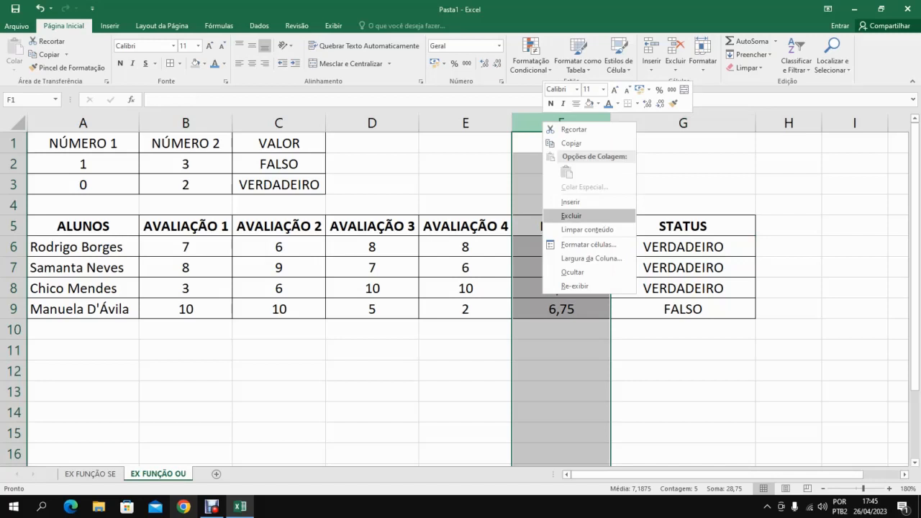
left_click(572, 216)
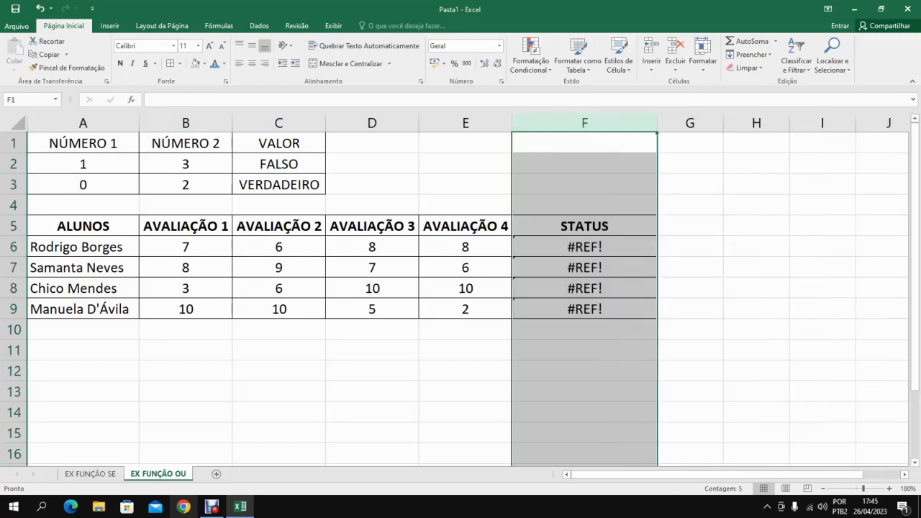
Replace the broken reference in the STATUS cell F6 so its formula reads =OU(MÉDIA(B6:E6)>=7).
left_click(585, 247)
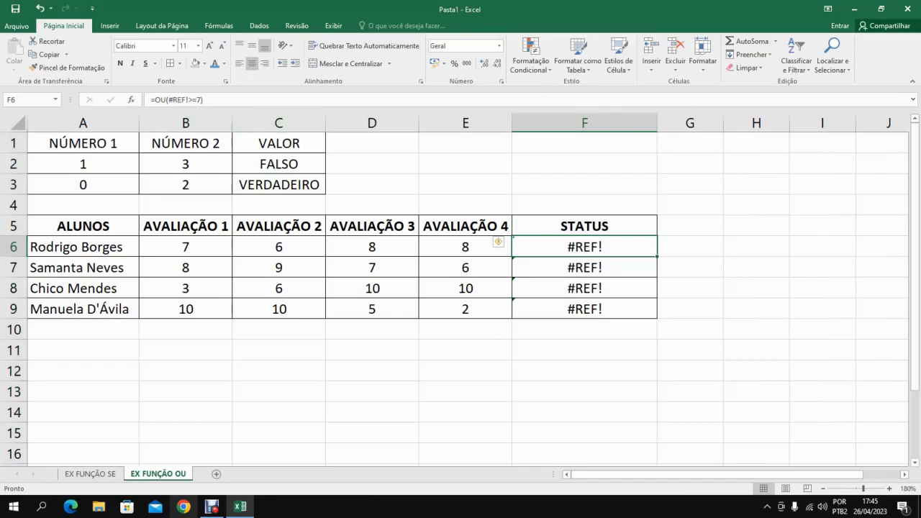
left_click_drag(189, 100, 169, 100)
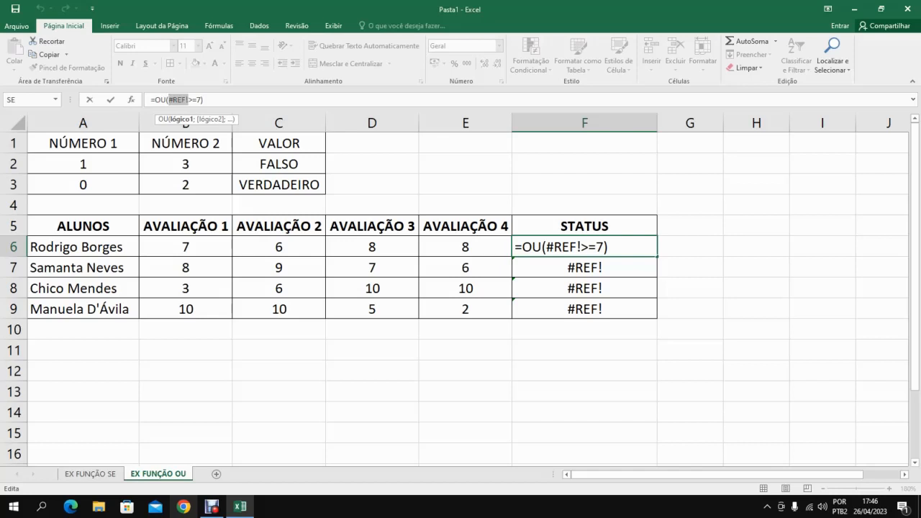
type("MÉDIA")
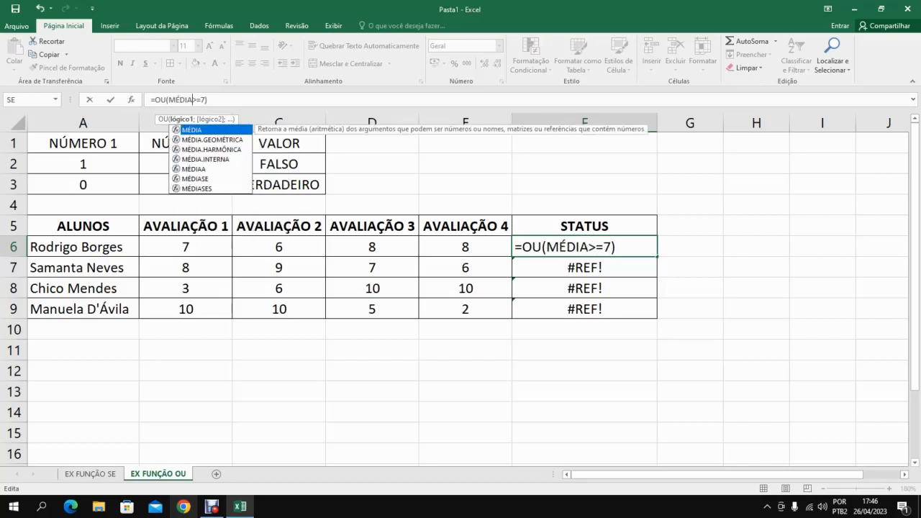
type("(")
left_click(193, 99)
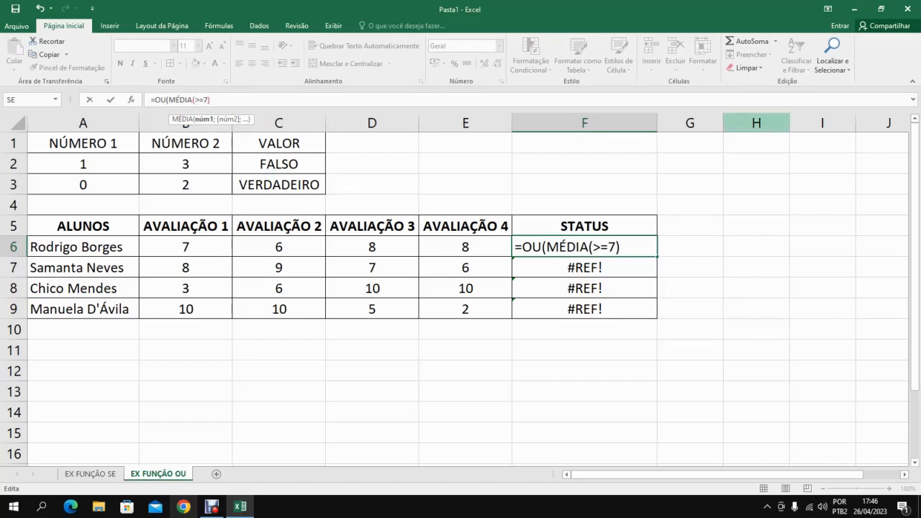
type("B6")
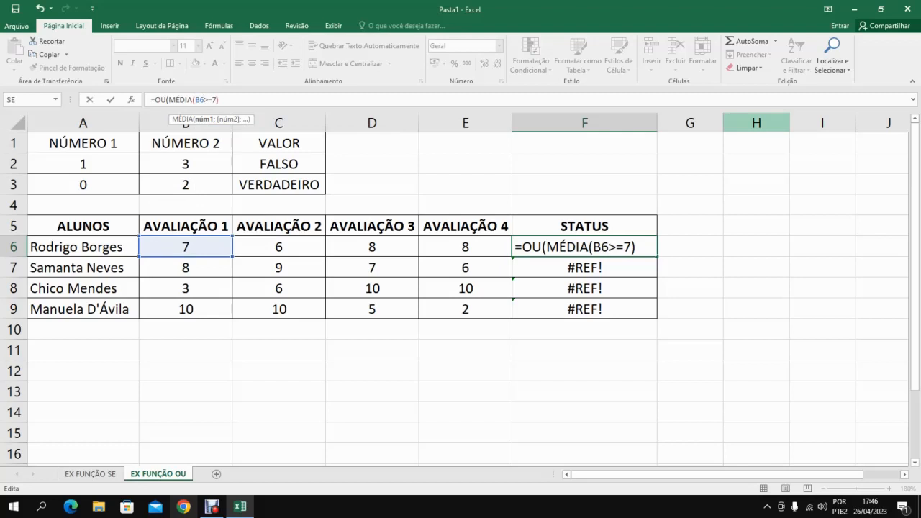
type(":E6")
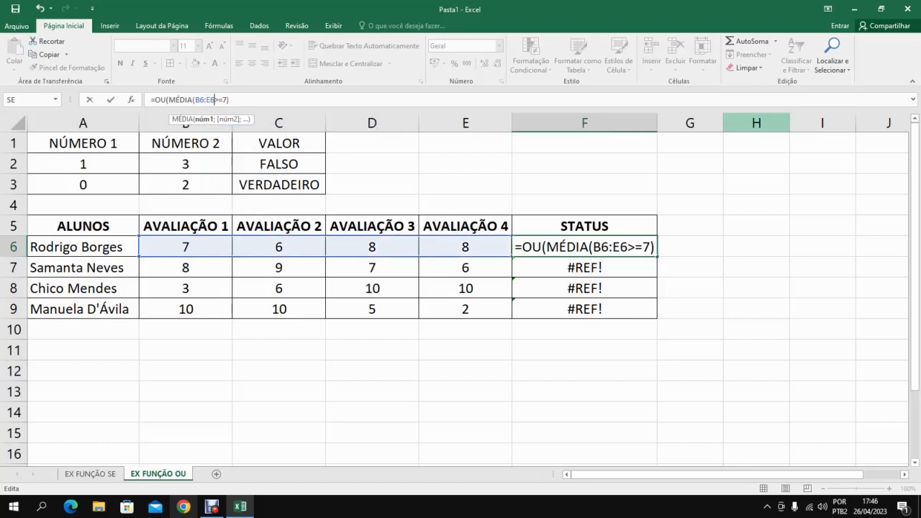
type(")")
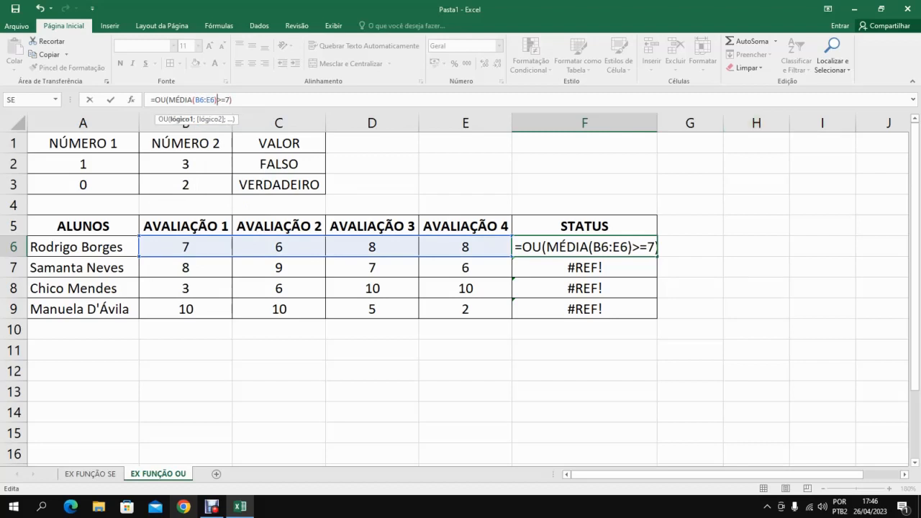
left_click(651, 247)
left_click_drag(546, 247, 633, 247)
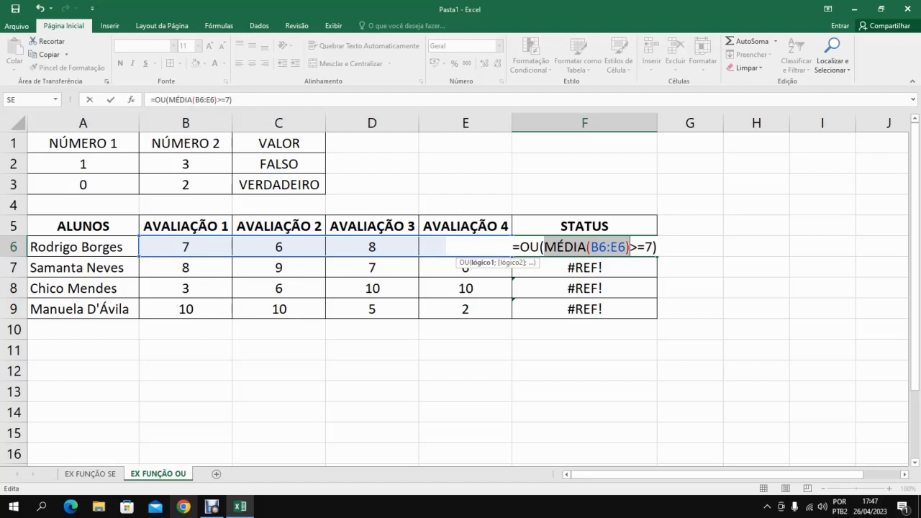
key("Return")
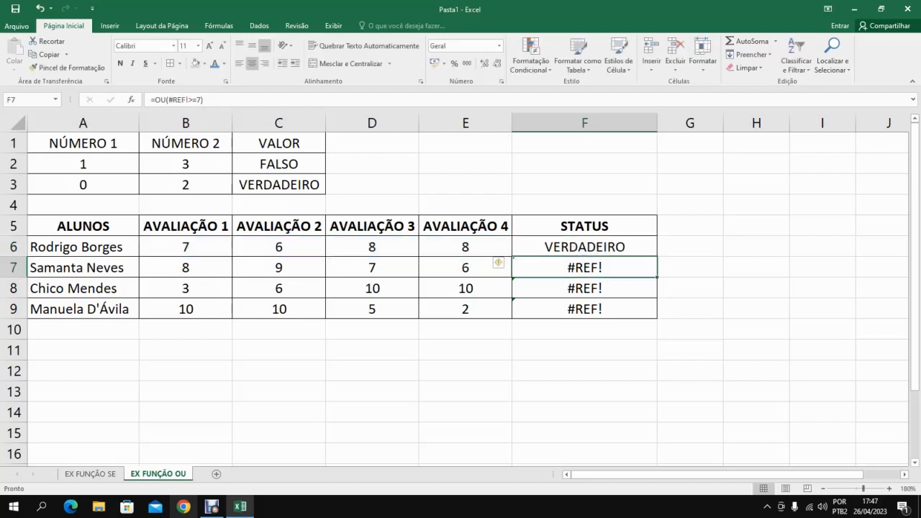
Fill the F6 formula down to F9, checking the copy in F9, and narrow the STATUS column slightly.
left_click(585, 247)
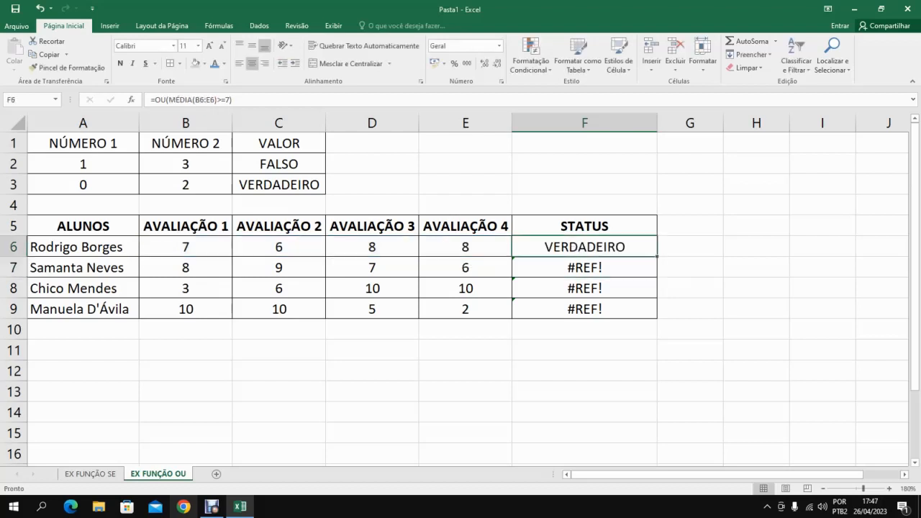
left_click_drag(657, 256, 656, 311)
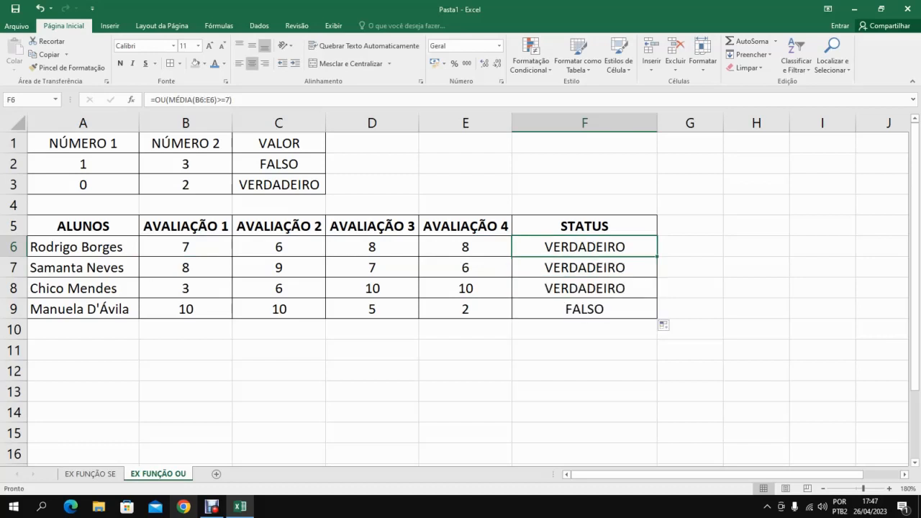
left_click(585, 310)
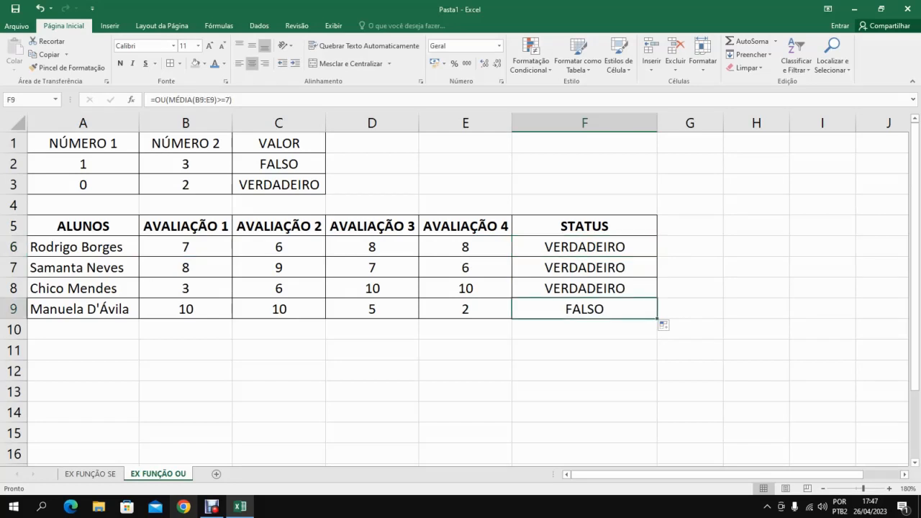
double_click(585, 310)
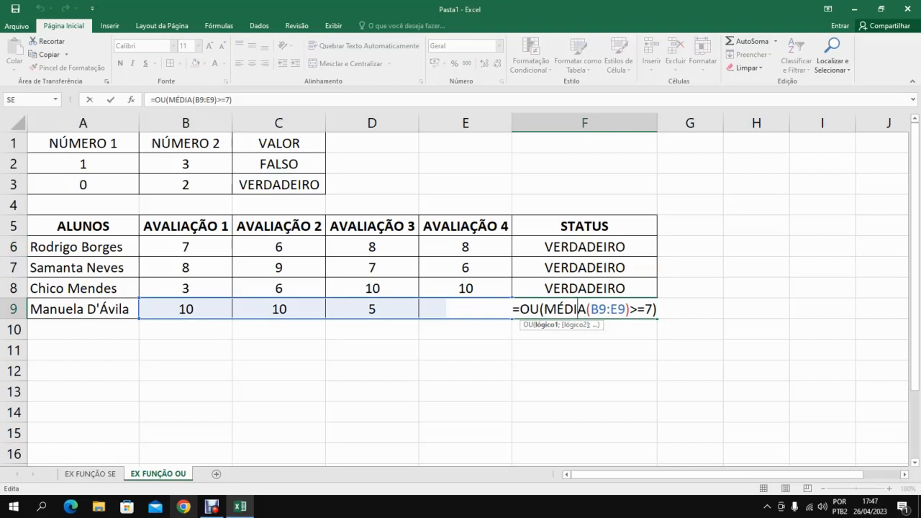
key("Return")
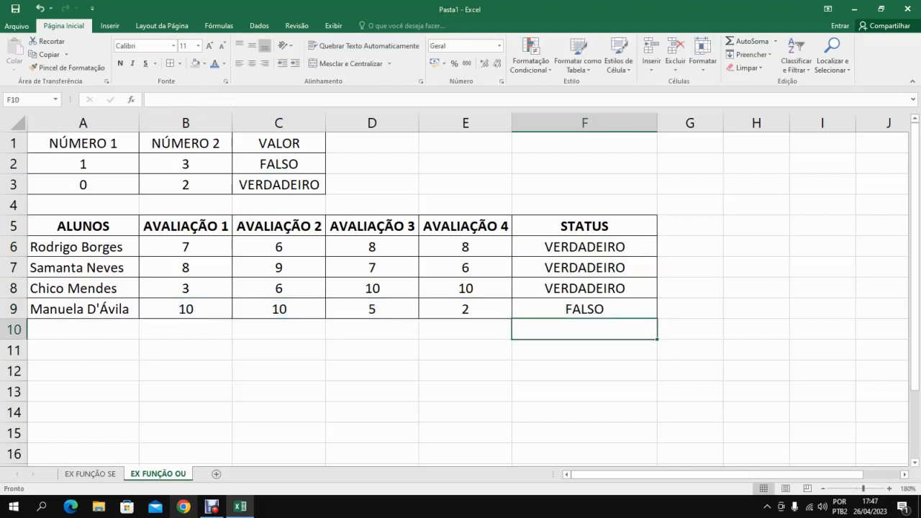
left_click_drag(658, 123, 658, 123)
left_click_drag(644, 122, 645, 123)
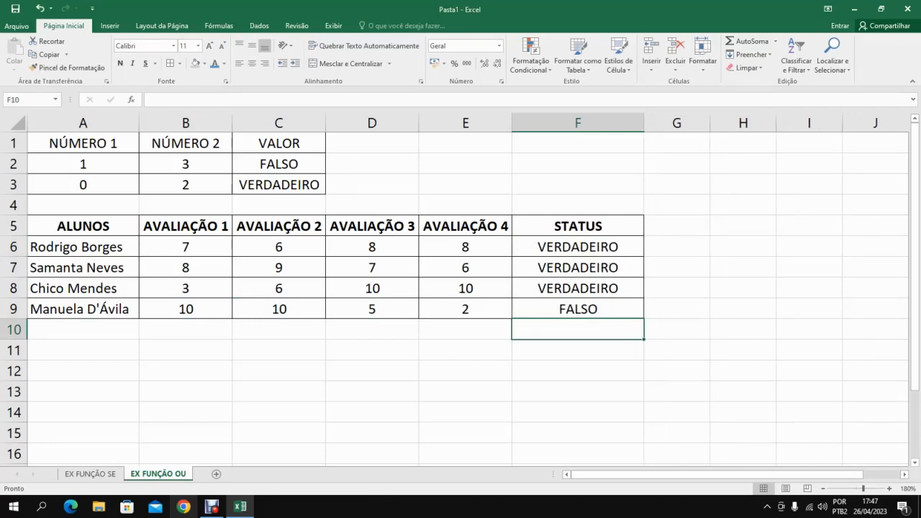
Compare the OU formula in F6 with the SE formula in G2 on the EX FUNÇÃO SE sheet.
left_click(578, 309)
left_click(578, 226)
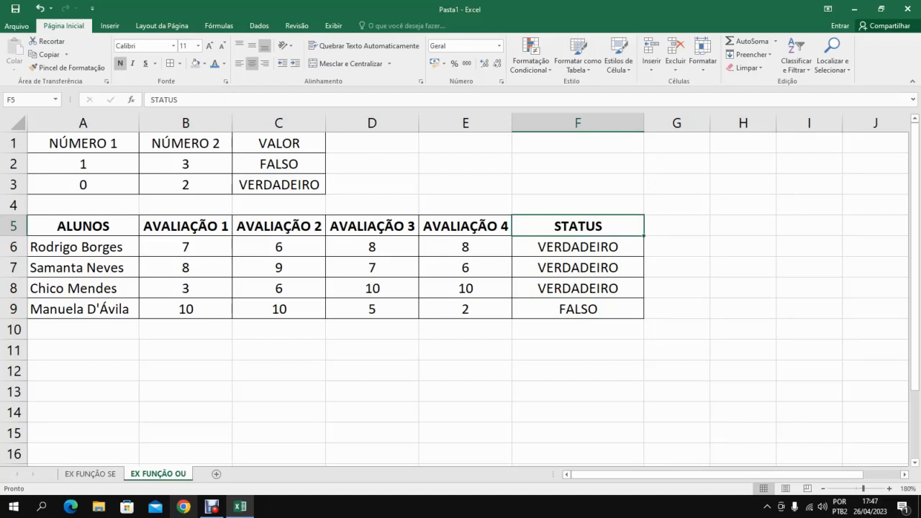
left_click(578, 247)
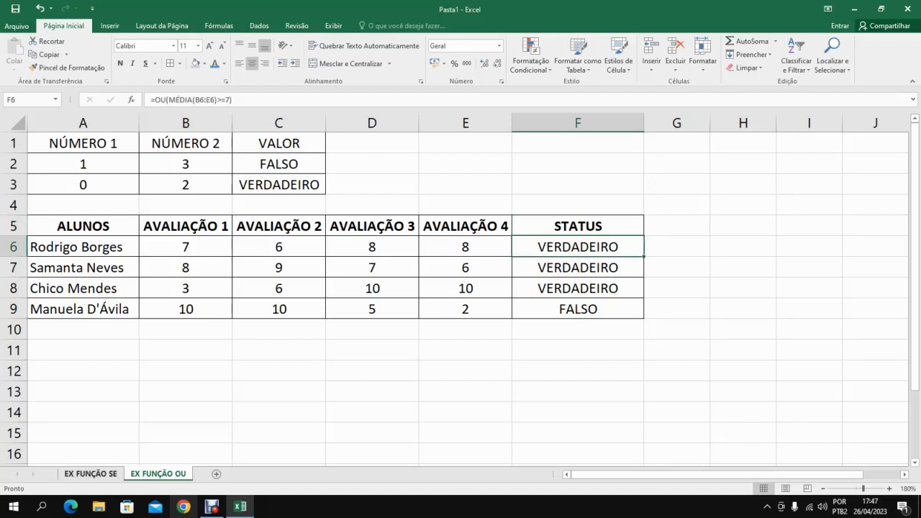
left_click(91, 474)
left_click(636, 164)
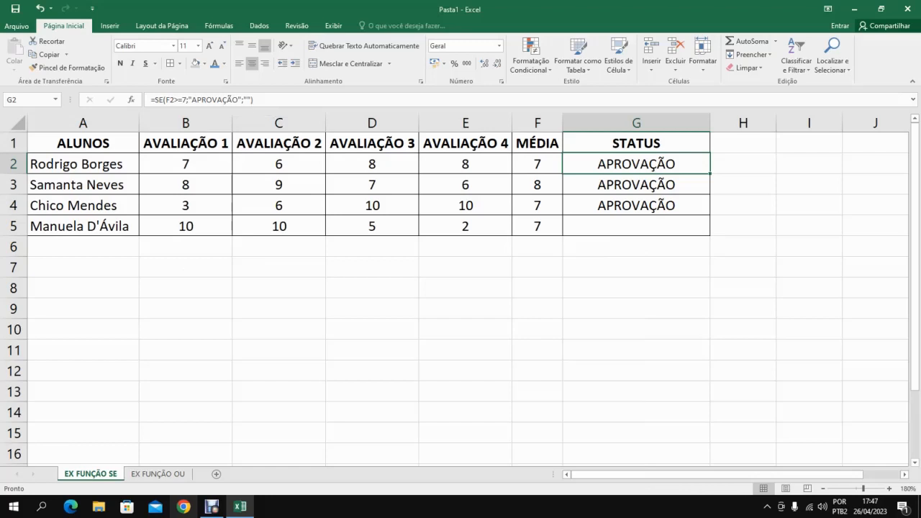
left_click(158, 475)
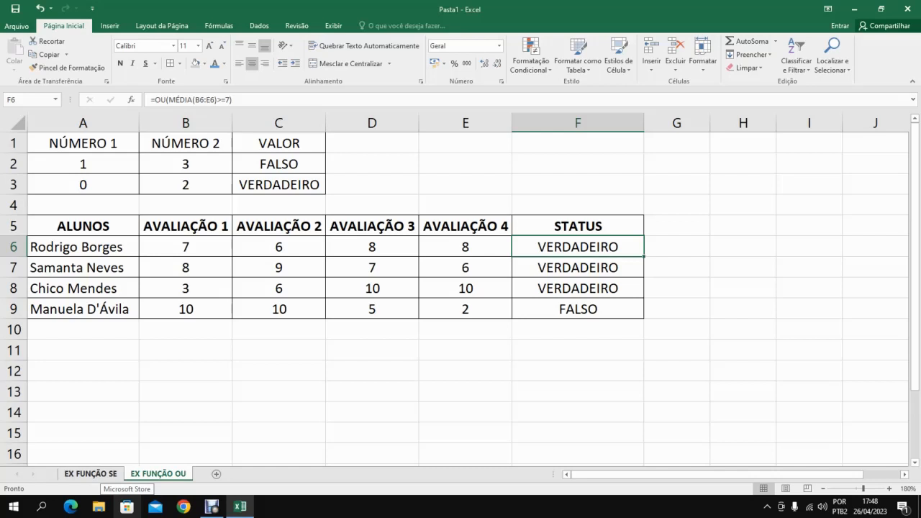
On the EX FUNÇÃO SE sheet, change the STATUS formula in G2 to =SE(F2>=7;"VERDADEIRO";"FALSO").
key("ctrl+Page_Up")
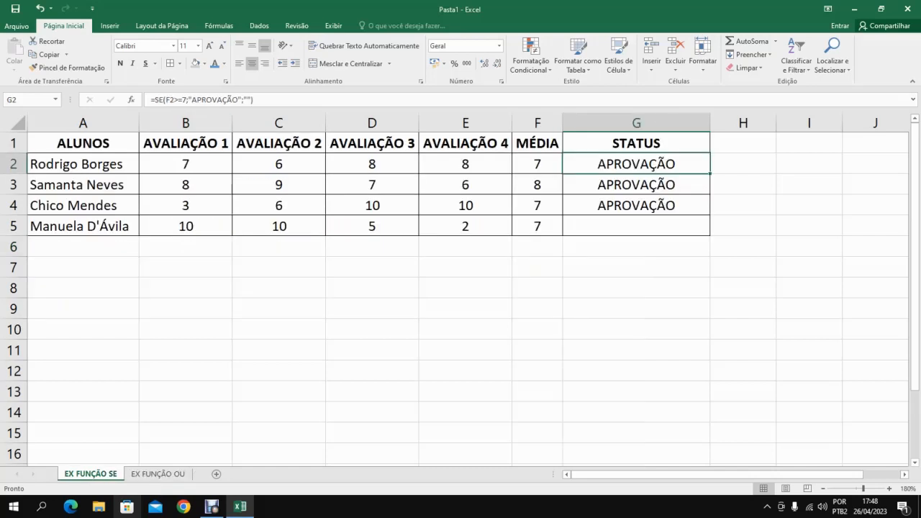
left_click_drag(238, 99, 192, 99)
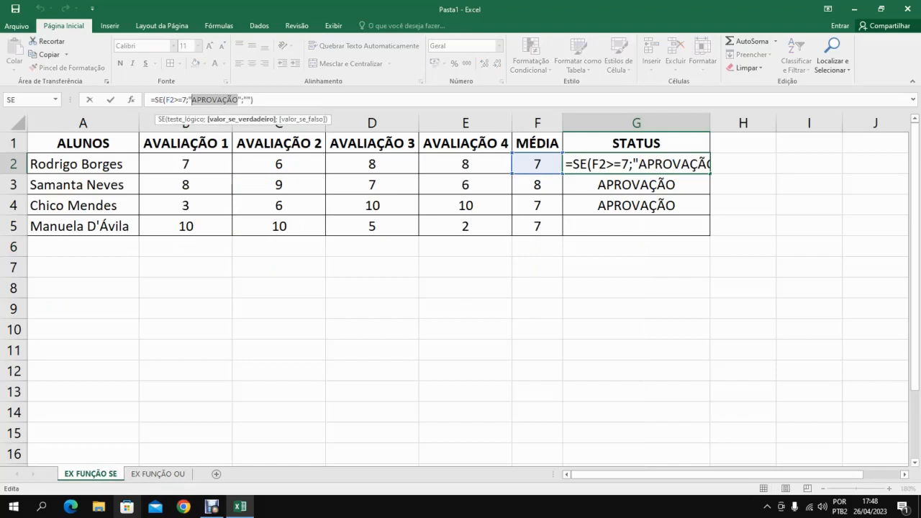
type("VER")
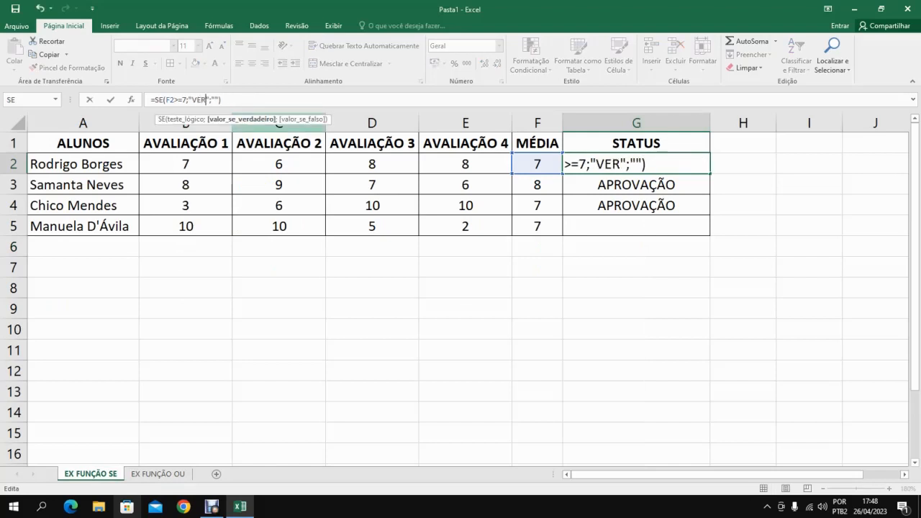
type("DADEIRO")
key("Right")
key("Right")
key("Right")
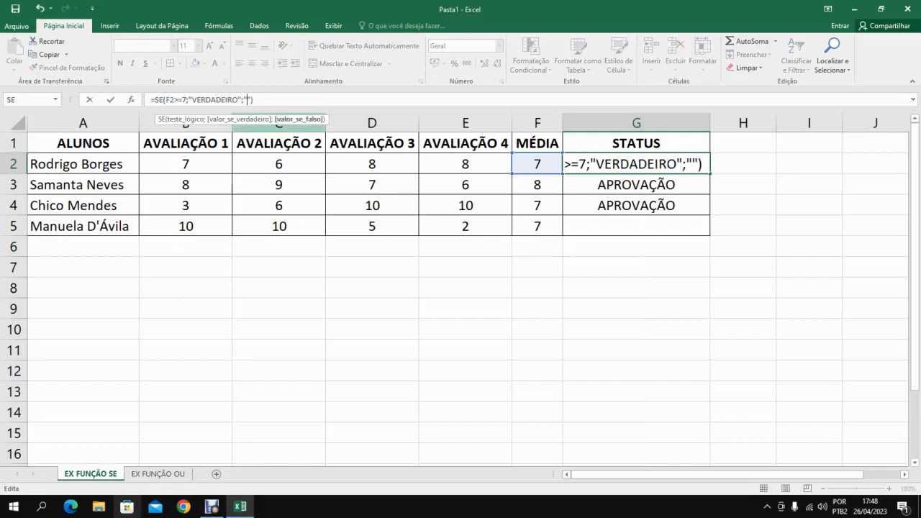
type("FALSO")
key("Return")
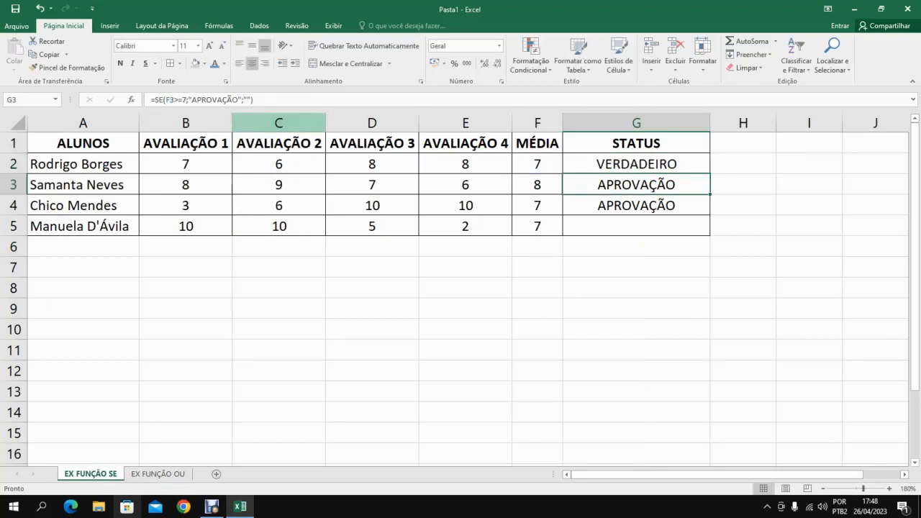
Fill the STATUS formula in G2 down to G5 on the EX FUNÇÃO SE sheet.
left_click(637, 164)
left_click_drag(710, 174, 688, 229)
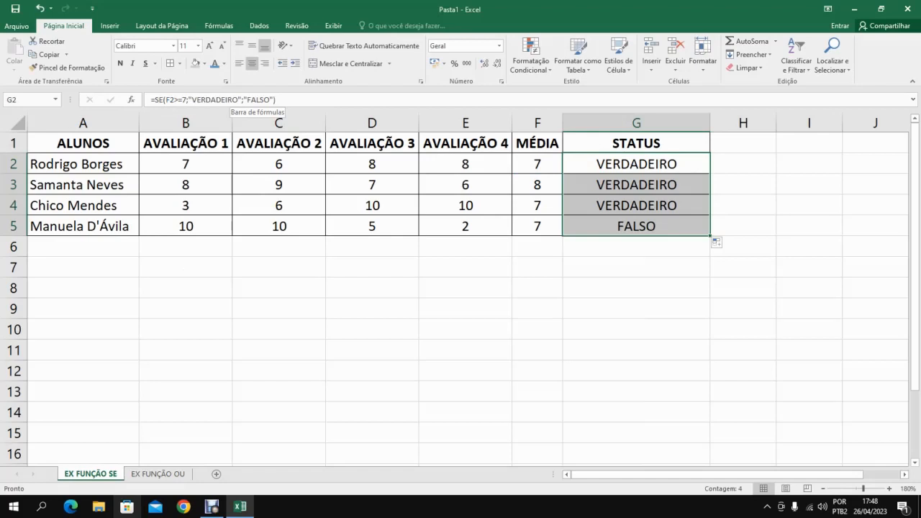
Change the STATUS formula in G2 to =SE(F2>=7;"";"RECUPERAÇÃO") and fill it down to G5.
left_click(238, 100)
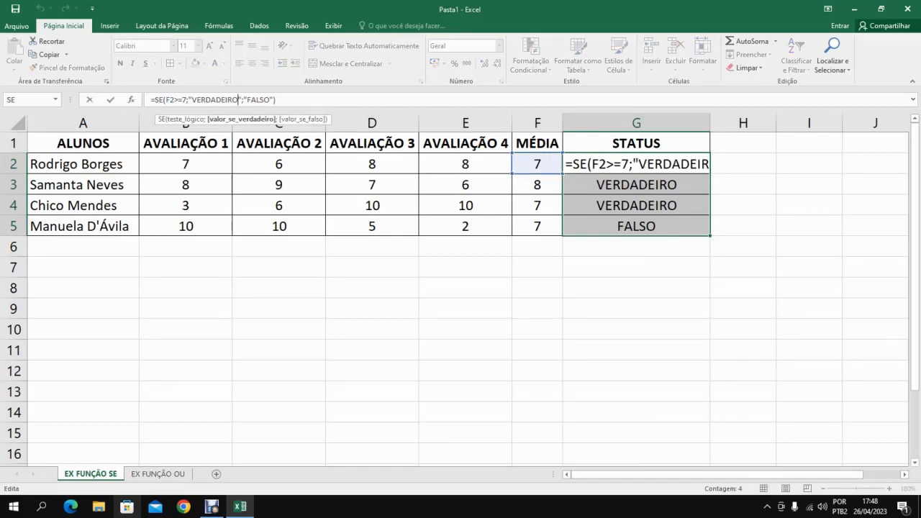
key("BackSpace")
key("BackSpace")
key("BackSpace")
key("BackSpace")
key("BackSpace")
key("BackSpace")
key("BackSpace")
key("BackSpace")
key("BackSpace")
key("BackSpace")
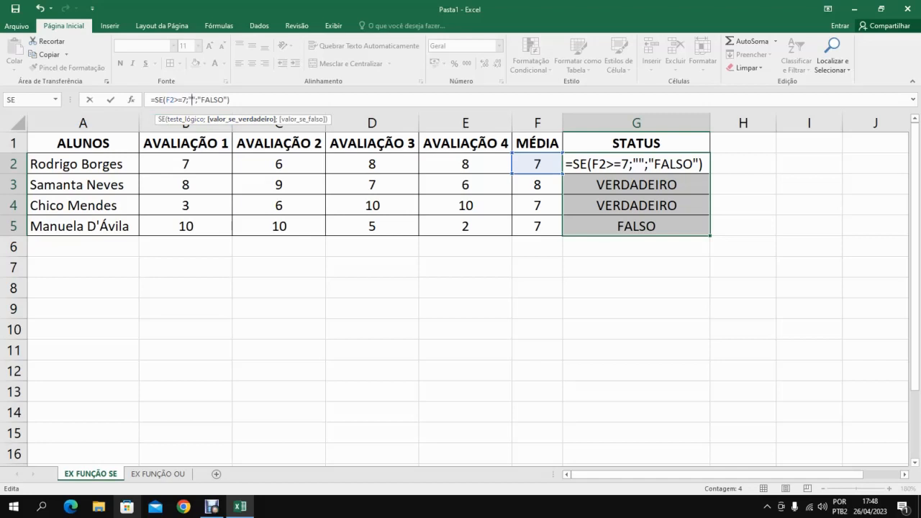
left_click(230, 100)
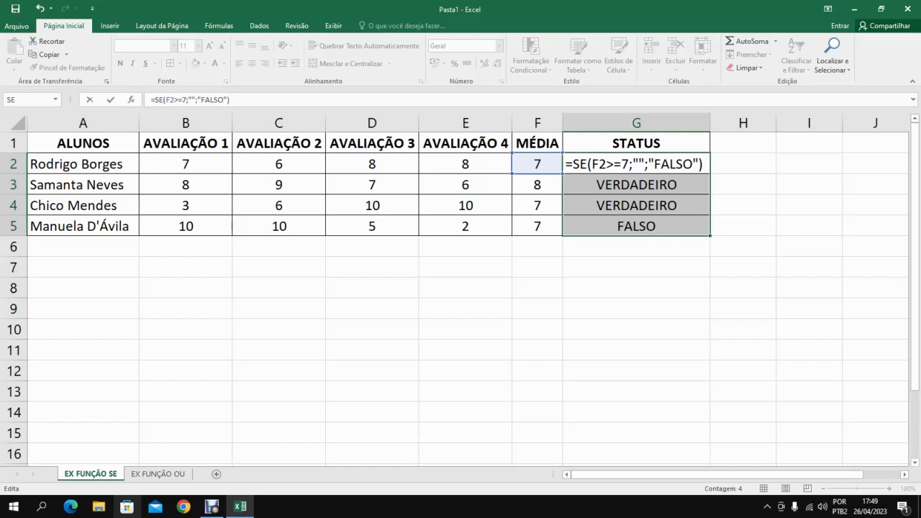
key("BackSpace")
key("BackSpace")
key("BackSpace")
key("BackSpace")
key("BackSpace")
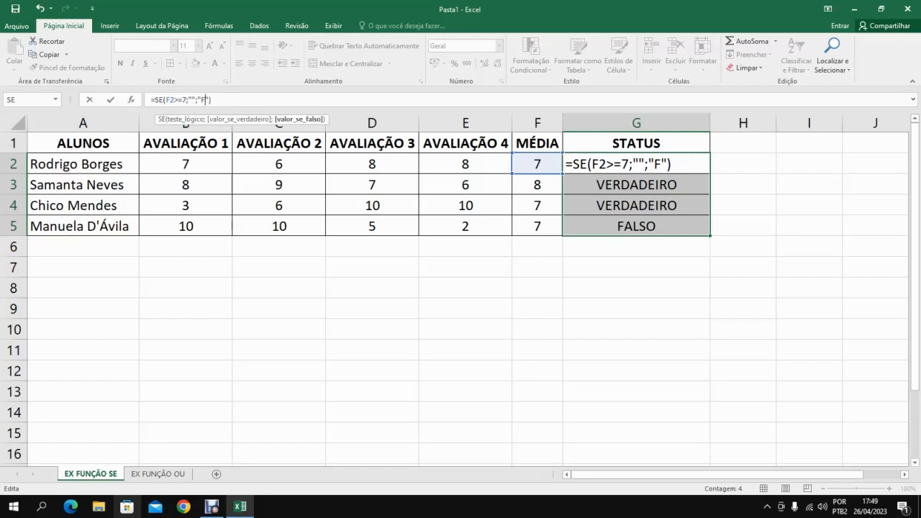
type("RECUPERAÇÃO")
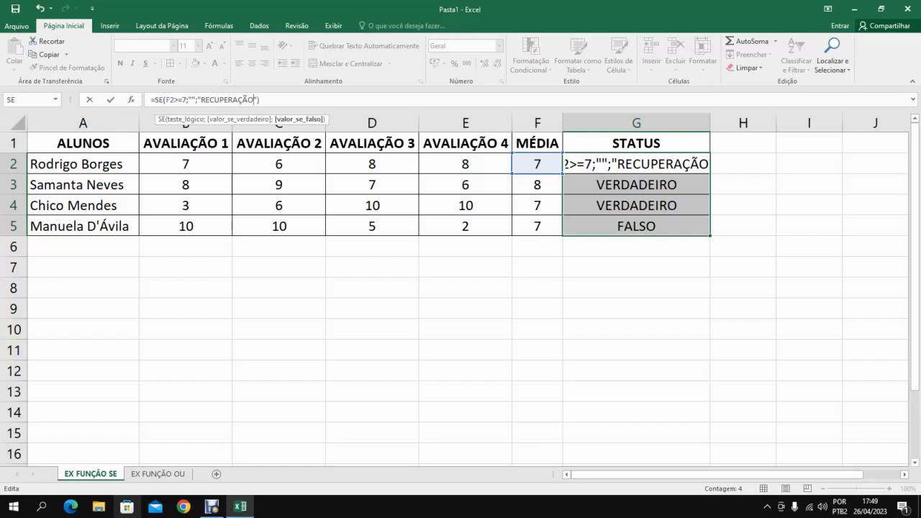
key("Return")
left_click(636, 164)
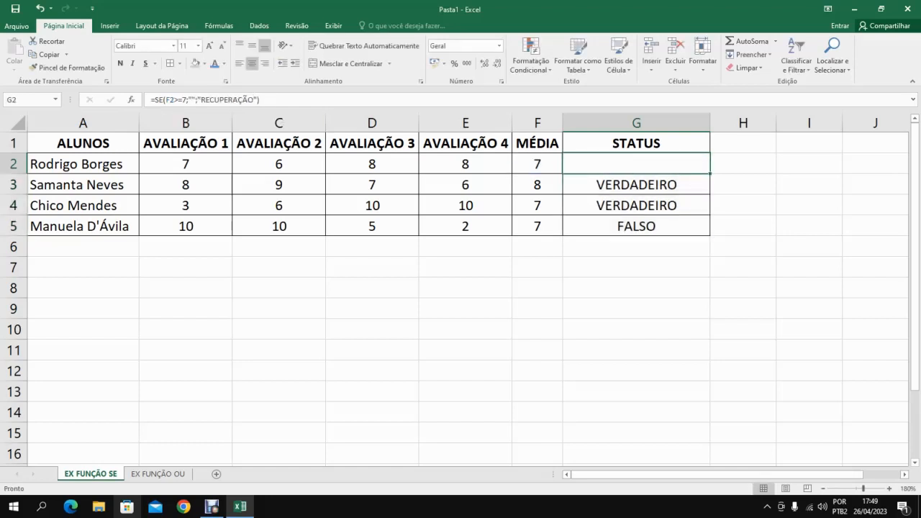
left_click_drag(711, 174, 712, 231)
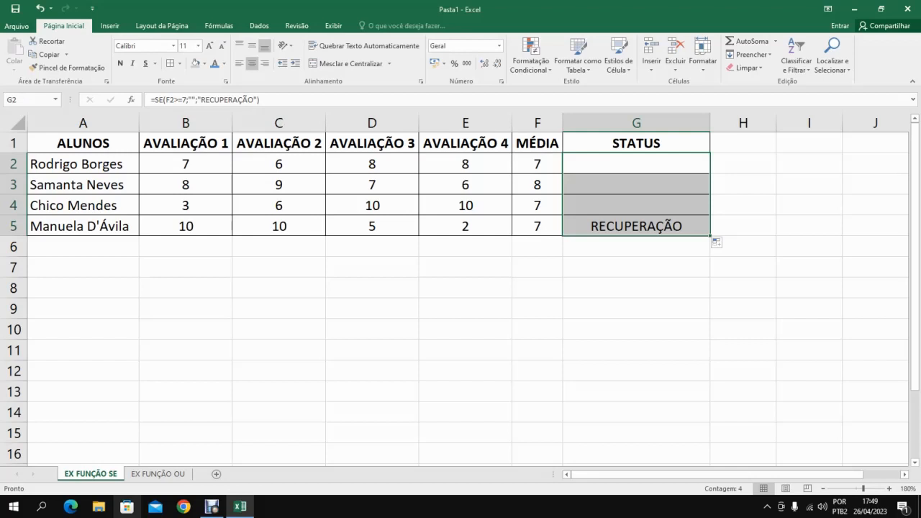
Turn on filtering for the student table and filter the STATUS column to show only RECUPERAÇÃO.
left_click(637, 143)
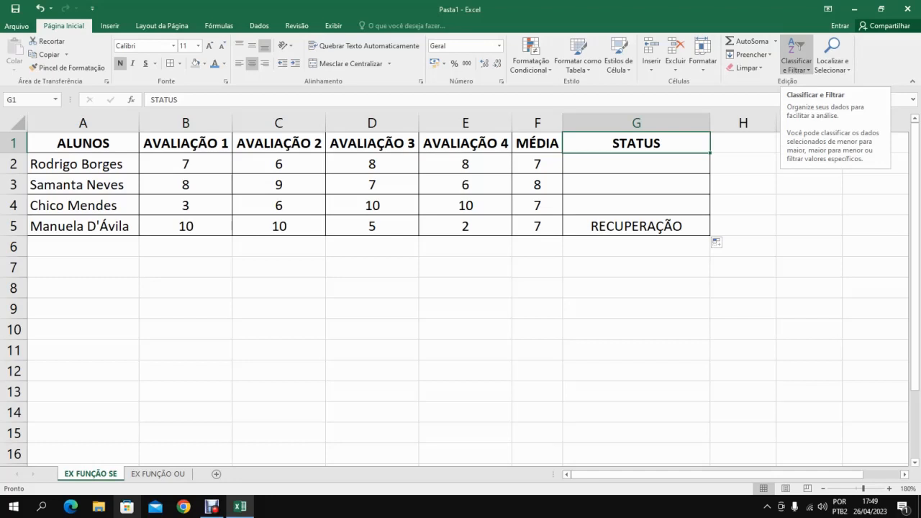
left_click(798, 46)
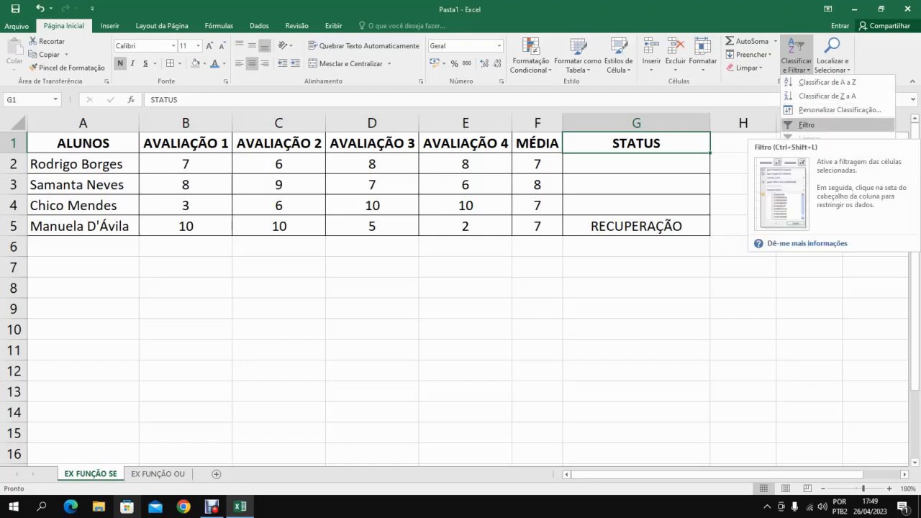
left_click(806, 124)
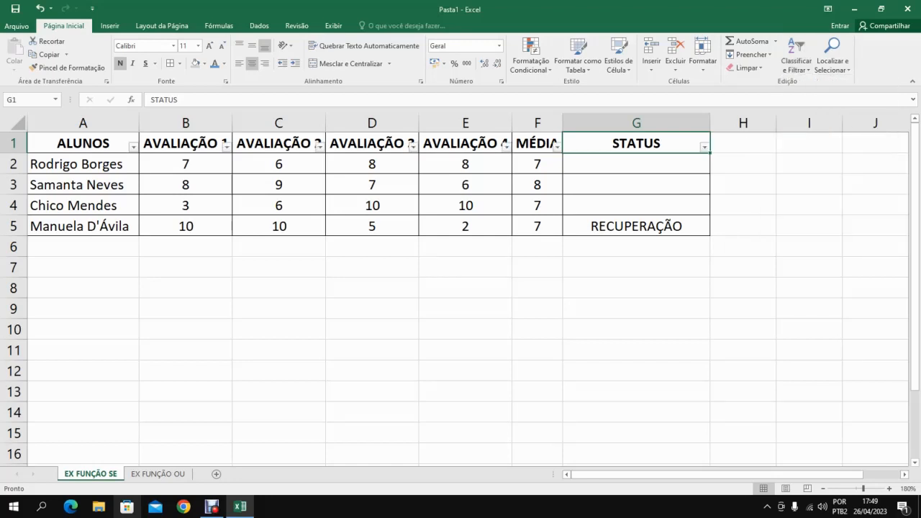
left_click(704, 146)
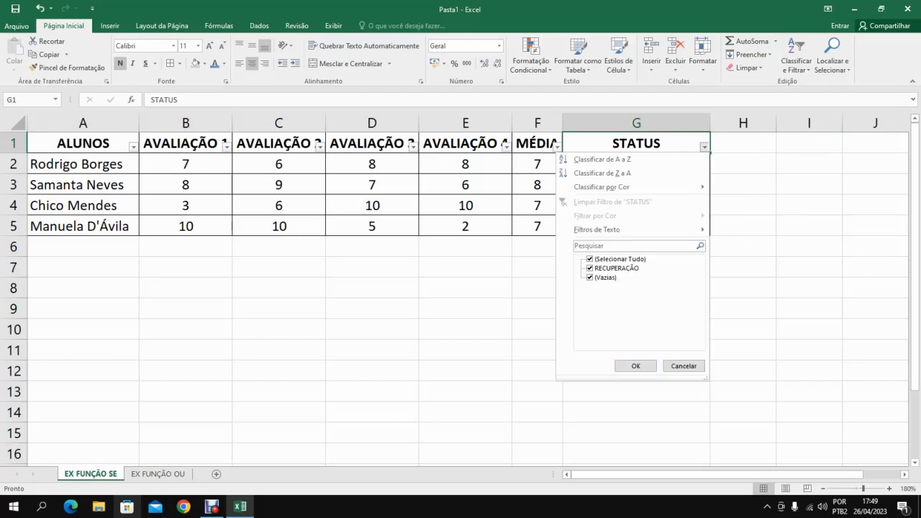
left_click(590, 260)
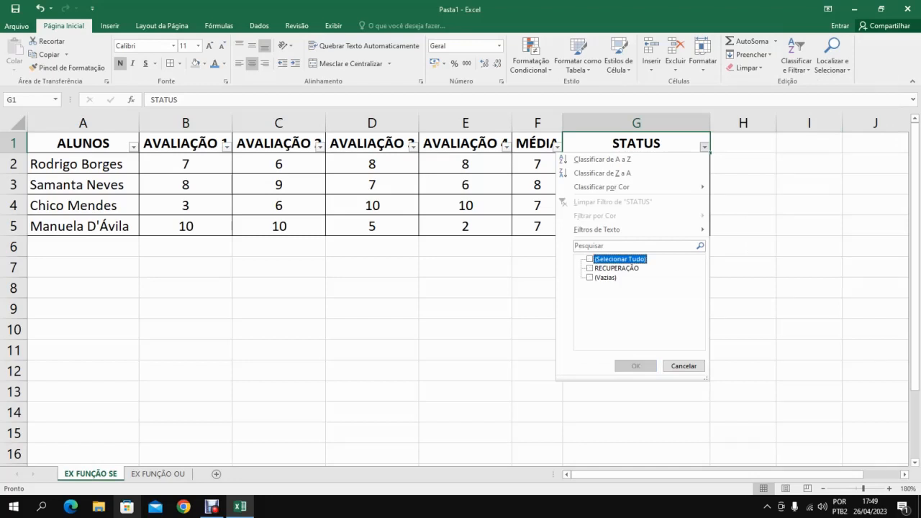
left_click(590, 268)
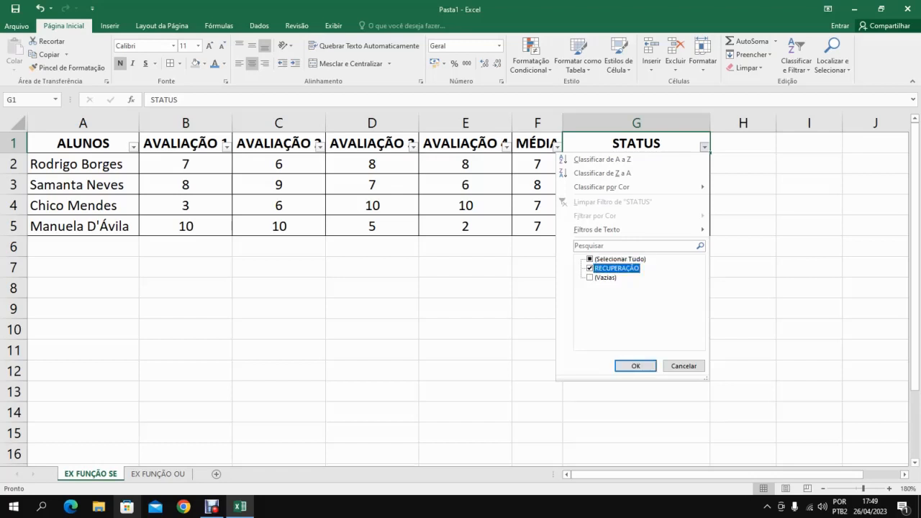
left_click(636, 366)
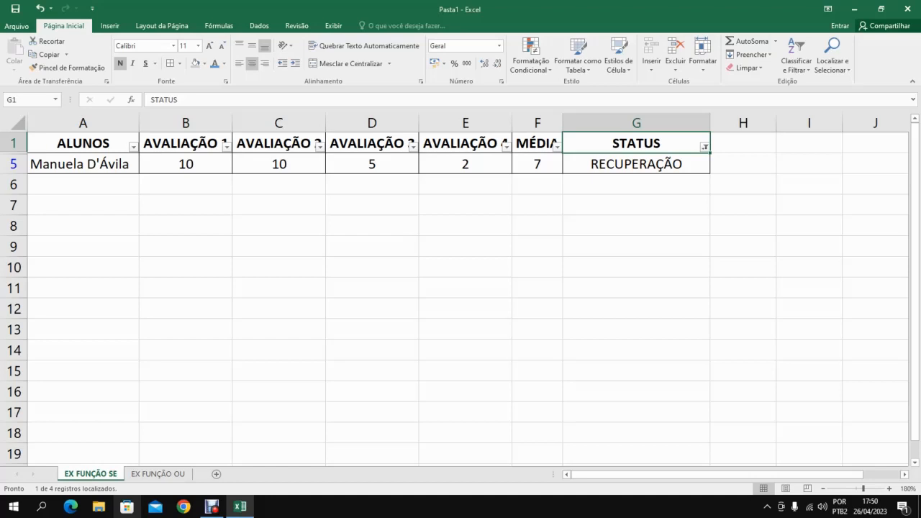
Reselect all values in the STATUS filter so every student row is shown, and select G2.
key("alt+Down")
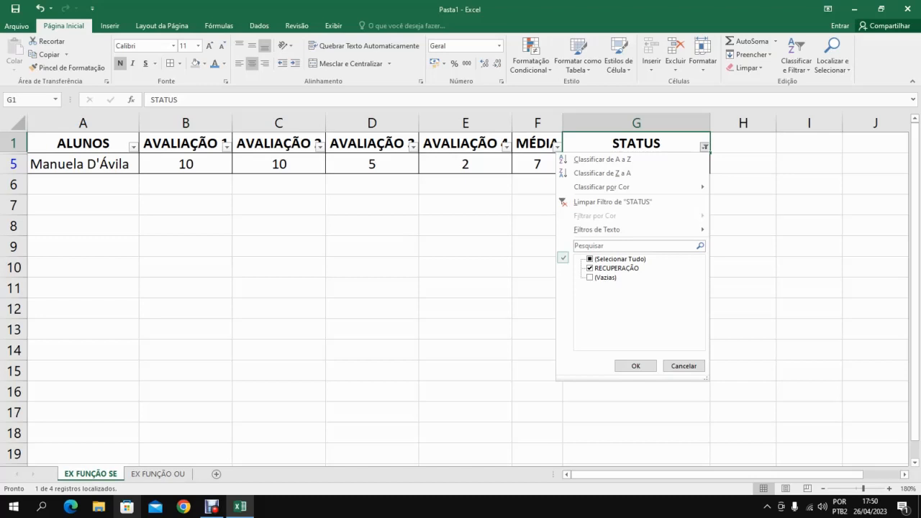
left_click(590, 259)
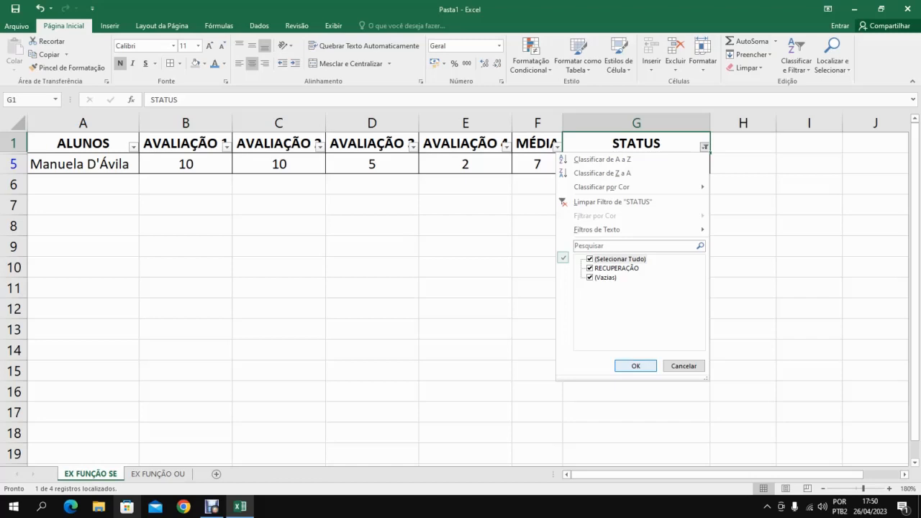
left_click(635, 366)
left_click(82, 164)
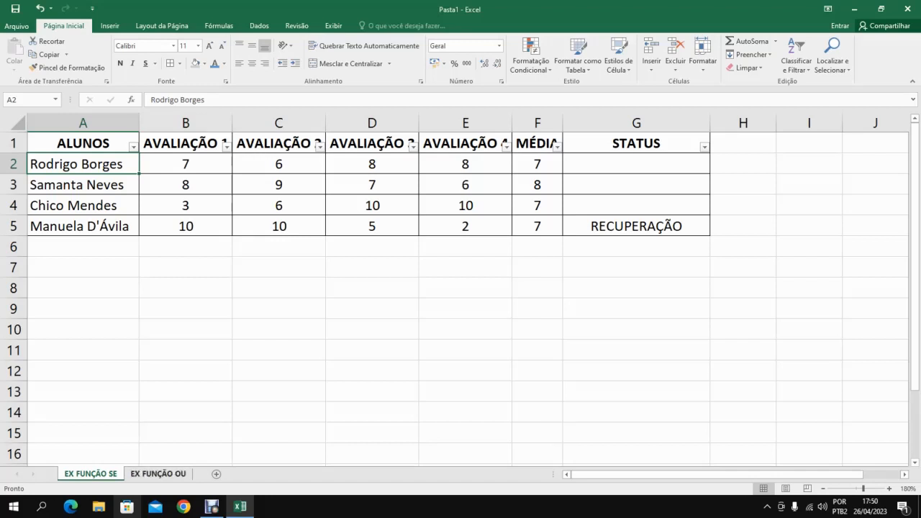
left_click(637, 164)
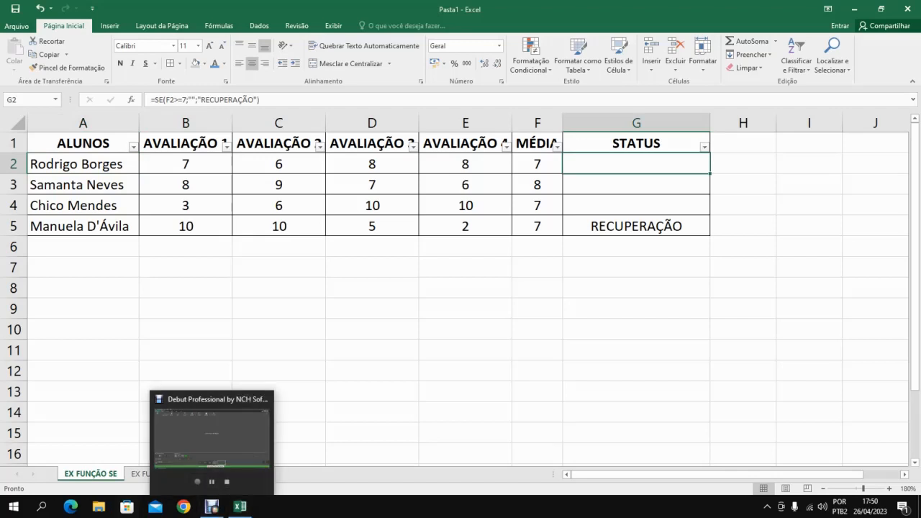
left_click(211, 507)
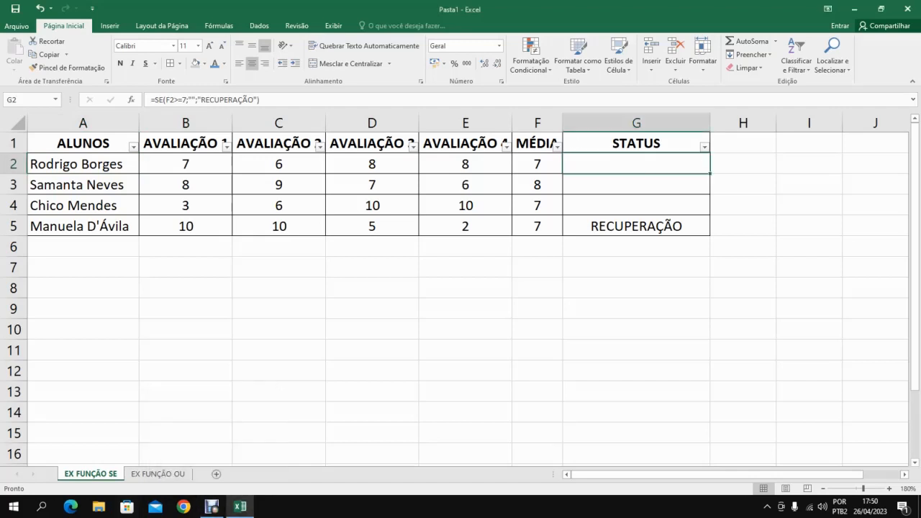
Examine the nested MÉDIA(B6:E6) inside the OU formula in F6 on the EX FUNÇÃO OU sheet.
left_click(157, 474)
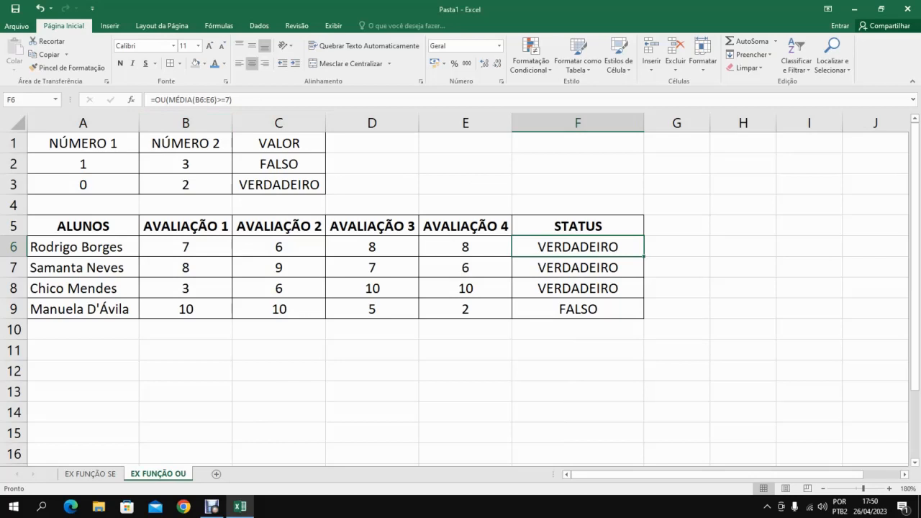
left_click_drag(168, 99, 217, 100)
left_click_drag(216, 100, 217, 100)
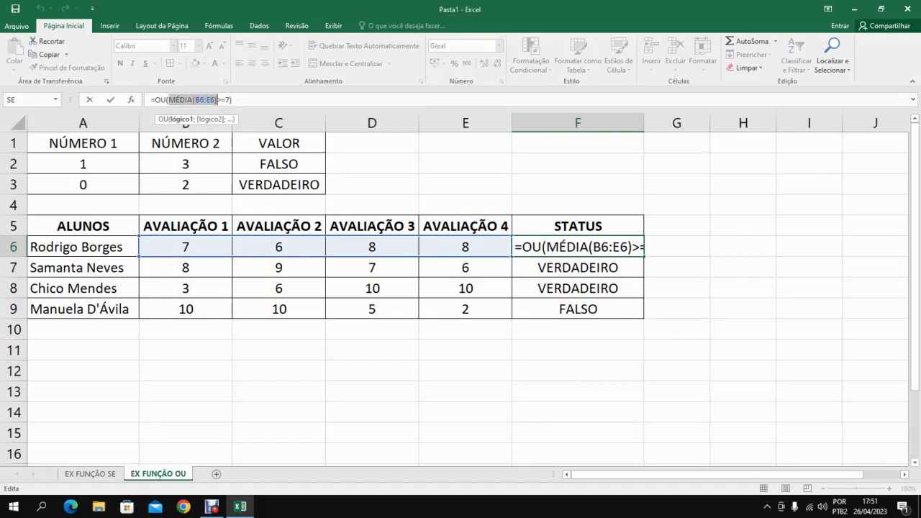
key("Return")
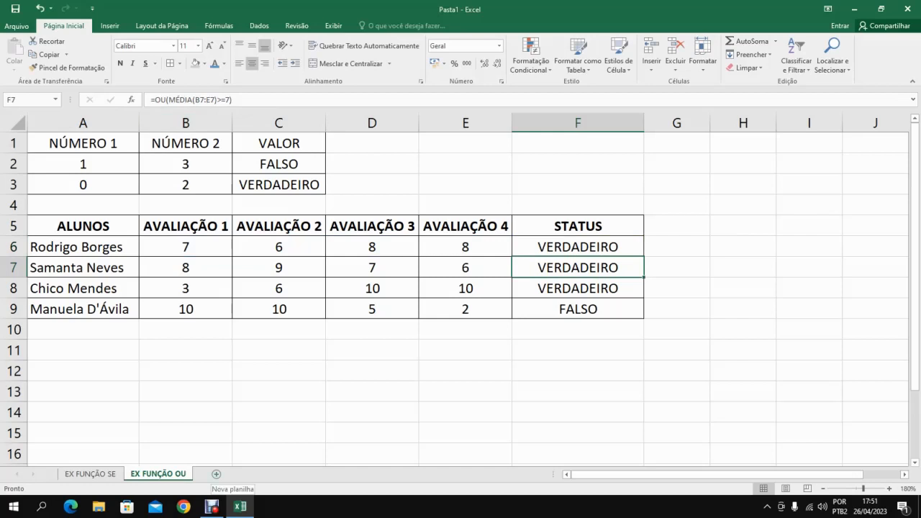
Add a new worksheet and name it EX FUNÇÃO E.
left_click(216, 475)
double_click(216, 474)
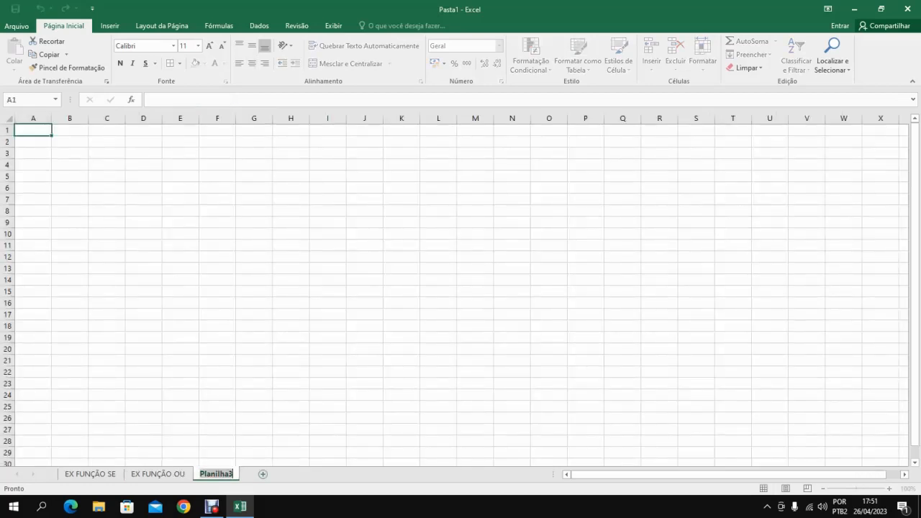
key("BackSpace")
type("E")
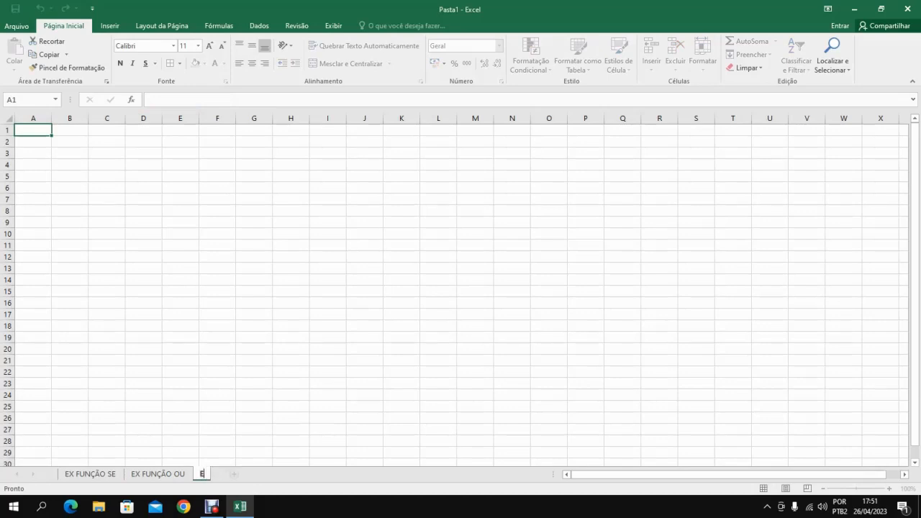
type("X FUNÇÃO E")
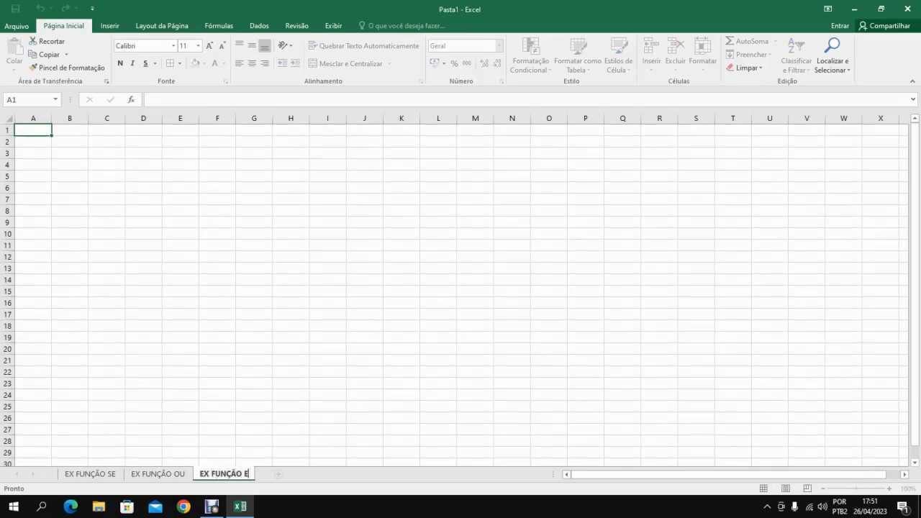
key("Return")
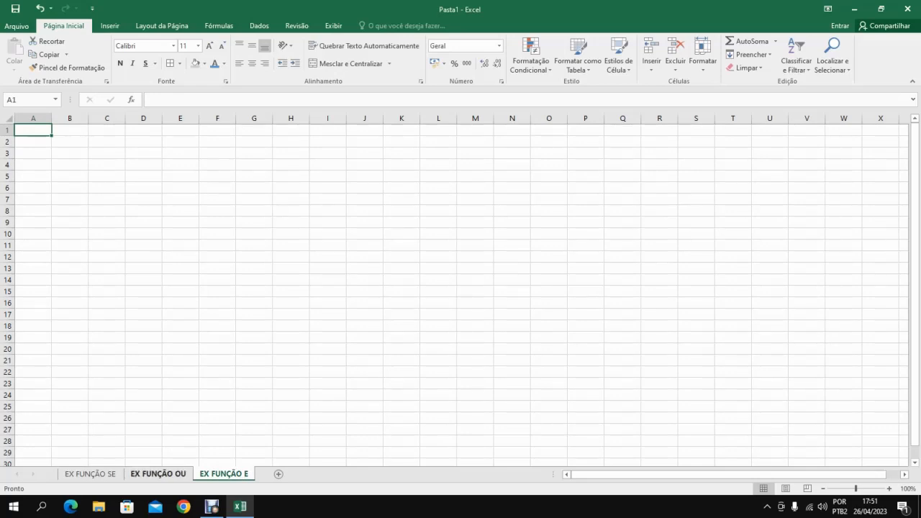
Make the headers NÚMERO 1, NÚMERO 2 and VALOR in A1:C1 bold on the EX FUNÇÃO OU sheet.
left_click(158, 473)
left_click_drag(83, 143, 296, 144)
left_click(120, 63)
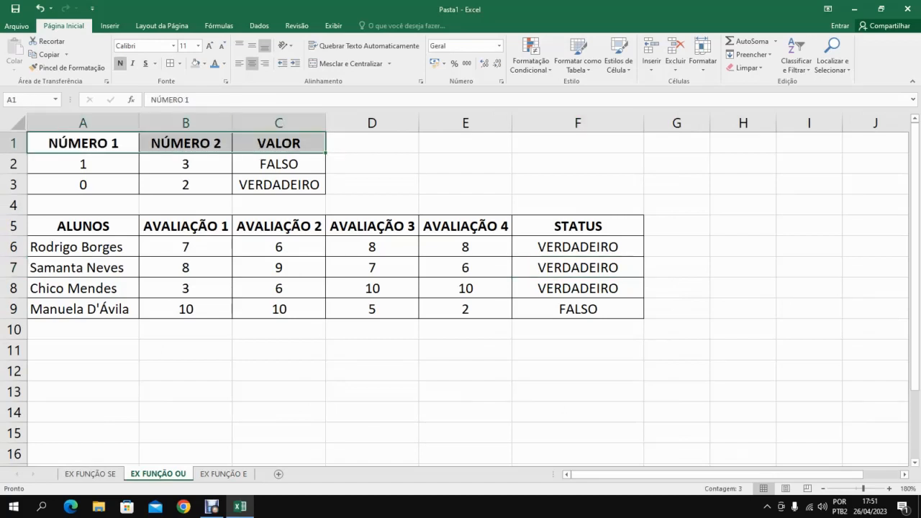
Copy the number table A1:C3 from EX FUNÇÃO OU and paste it at A1 of the EX FUNÇÃO E sheet.
left_click_drag(86, 144, 278, 184)
key("ctrl+c")
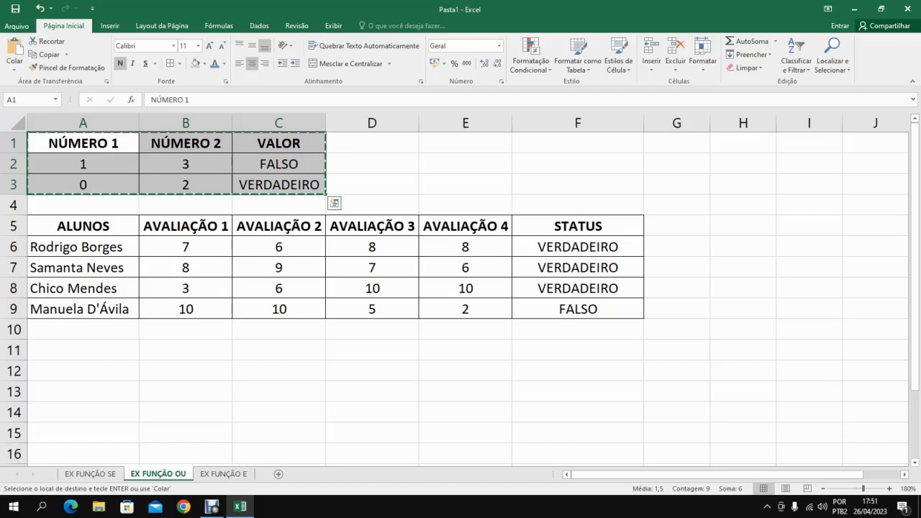
left_click(224, 473)
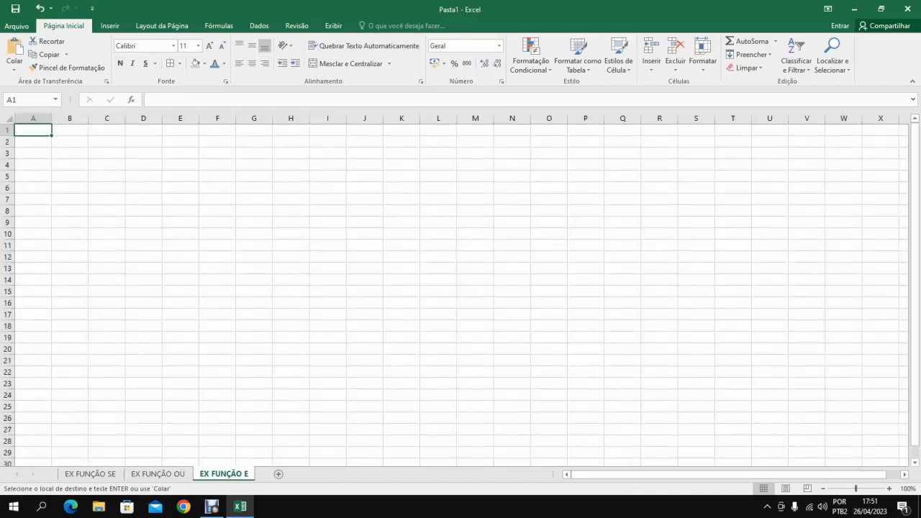
key("ctrl+v")
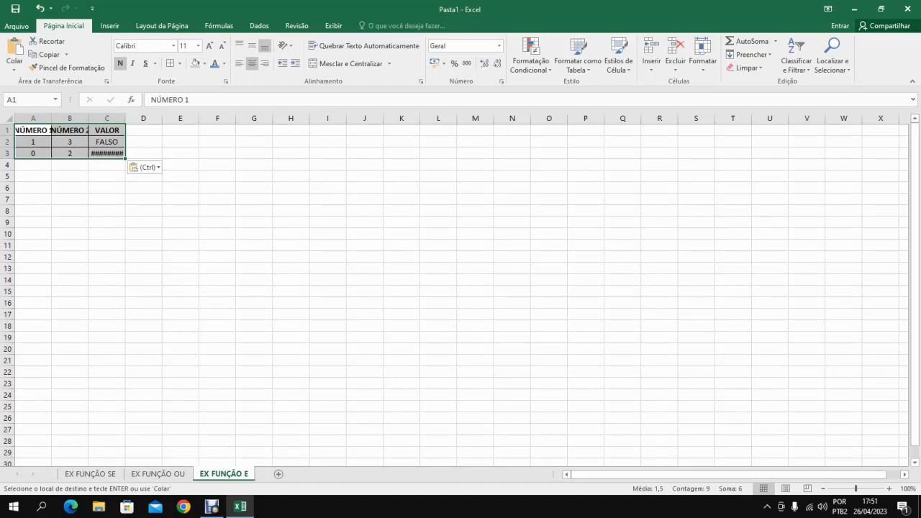
AutoFit the column widths across the whole EX FUNÇÃO E sheet so the table's contents fit.
scroll(461, 288, "up", 8)
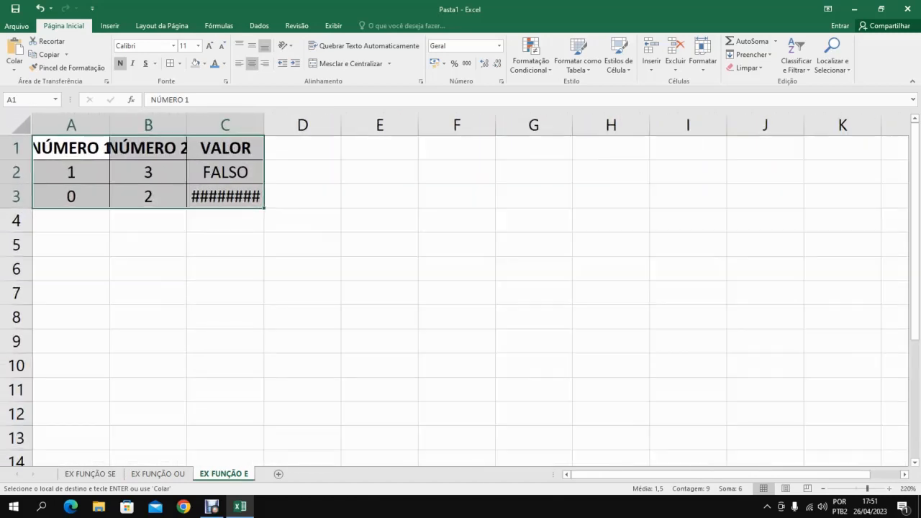
scroll(461, 288, "up", 2)
scroll(461, 288, "up", 2)
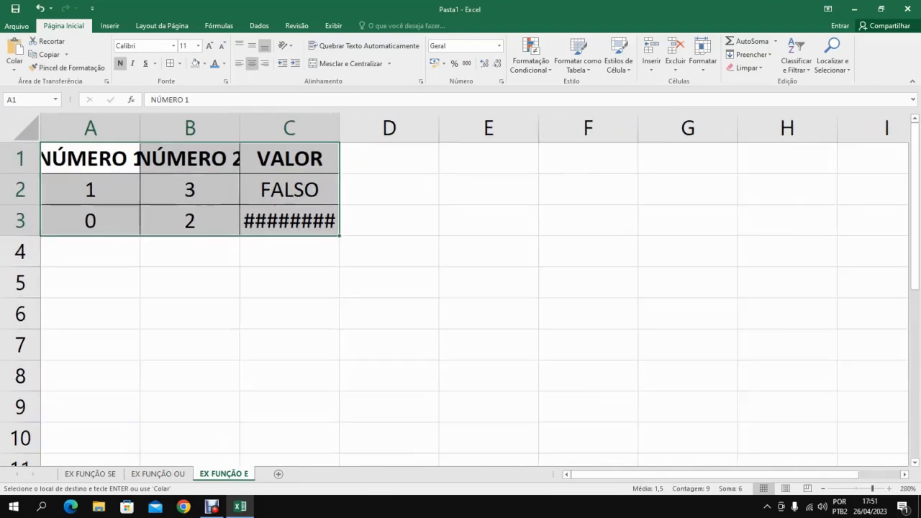
scroll(461, 288, "up", 1)
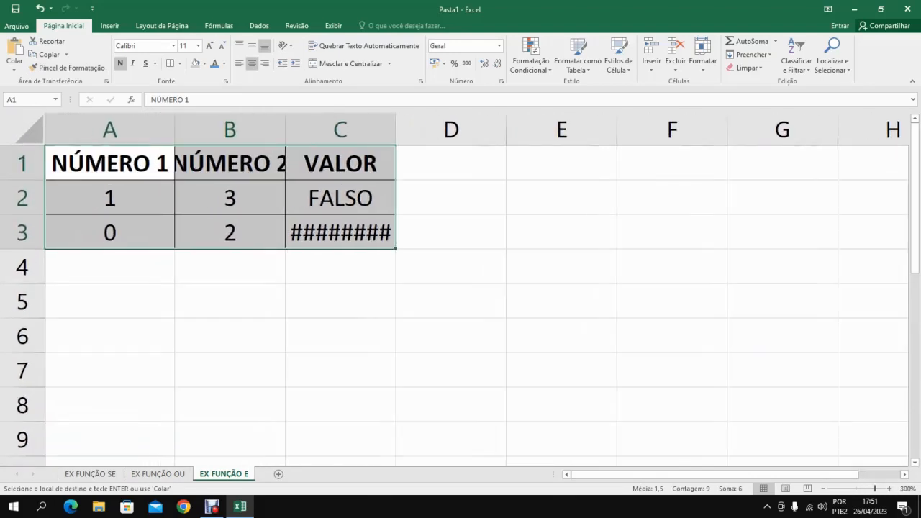
left_click(29, 130)
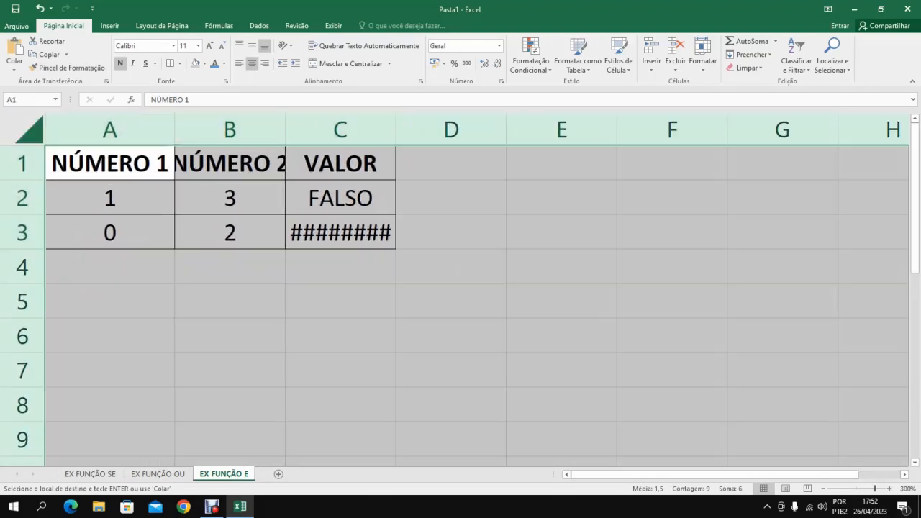
double_click(174, 130)
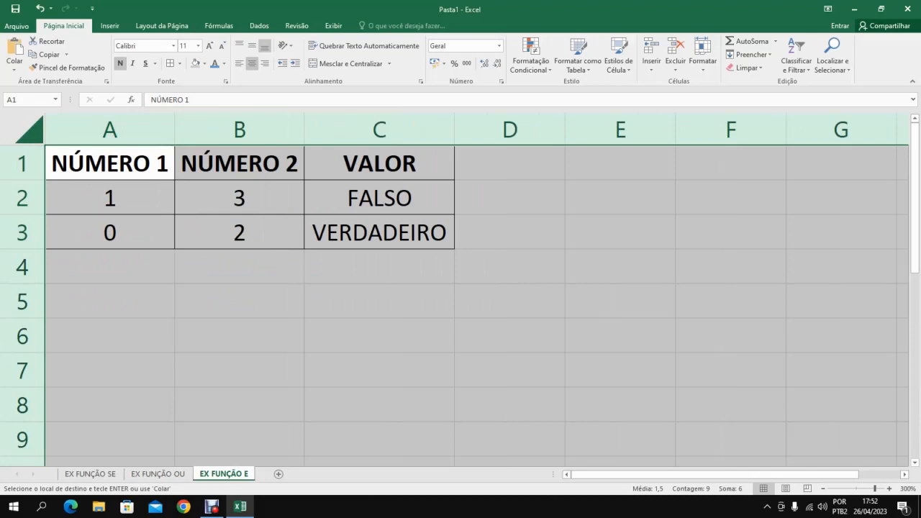
Clear the old OU formulas from C2:C3 in the VALOR column.
left_click(380, 199)
left_click(379, 233)
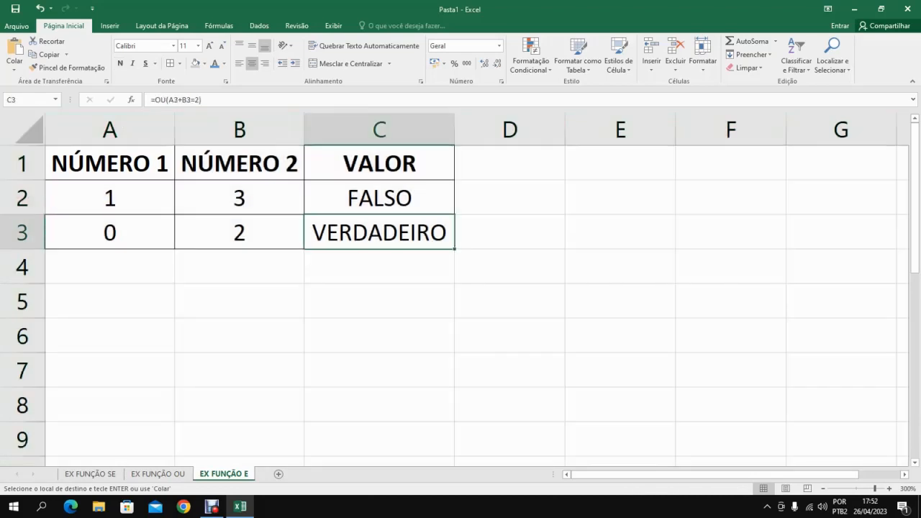
left_click_drag(379, 199, 380, 234)
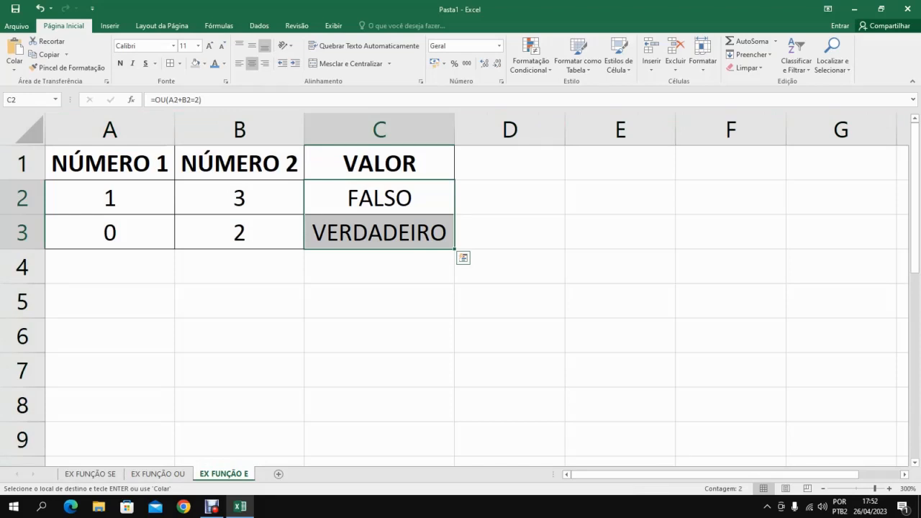
key("Delete")
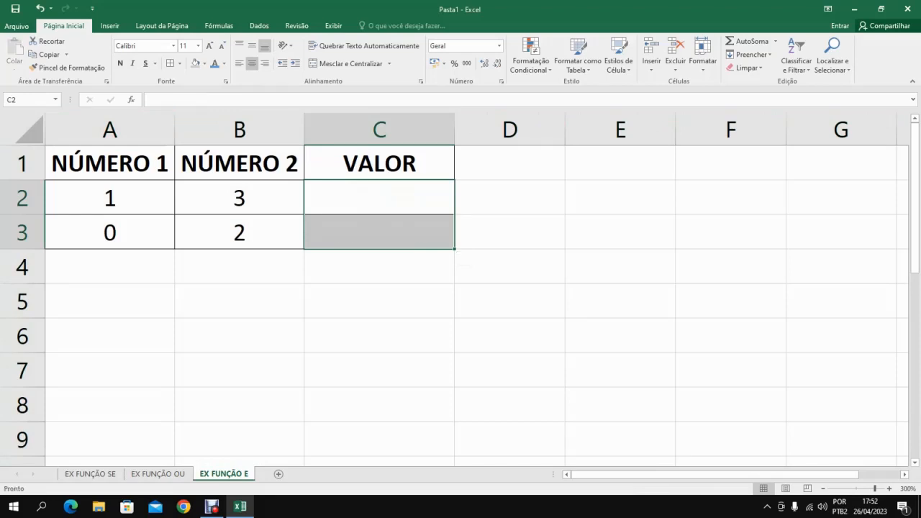
Enter the formula =E(A2*B2=16) in C2 and fill it down to C3.
left_click(380, 198)
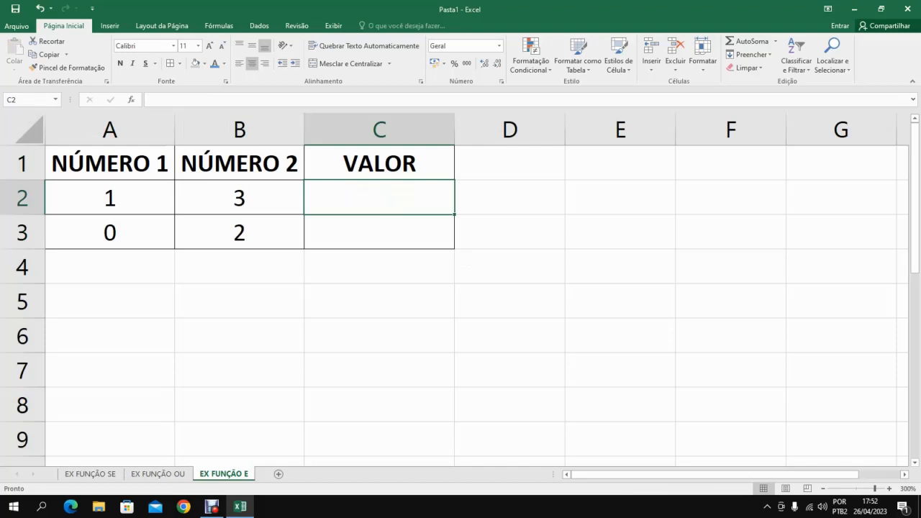
type("=")
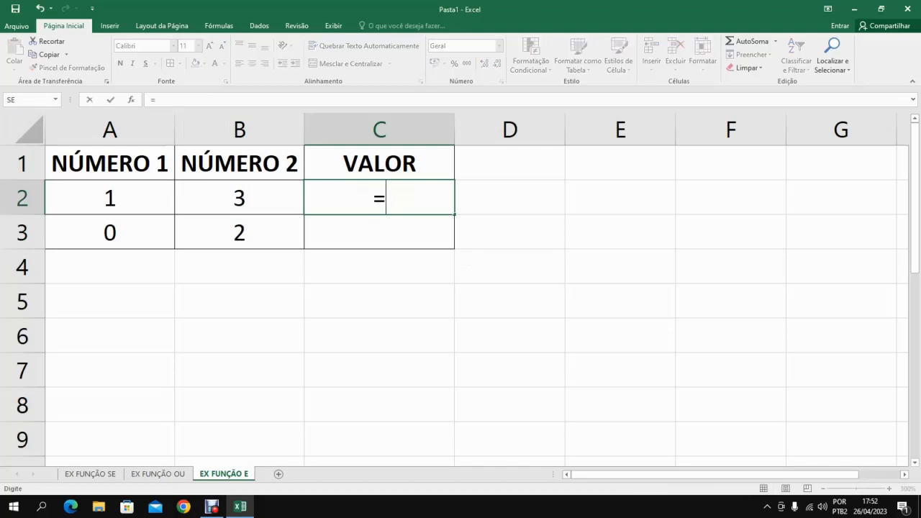
type("E")
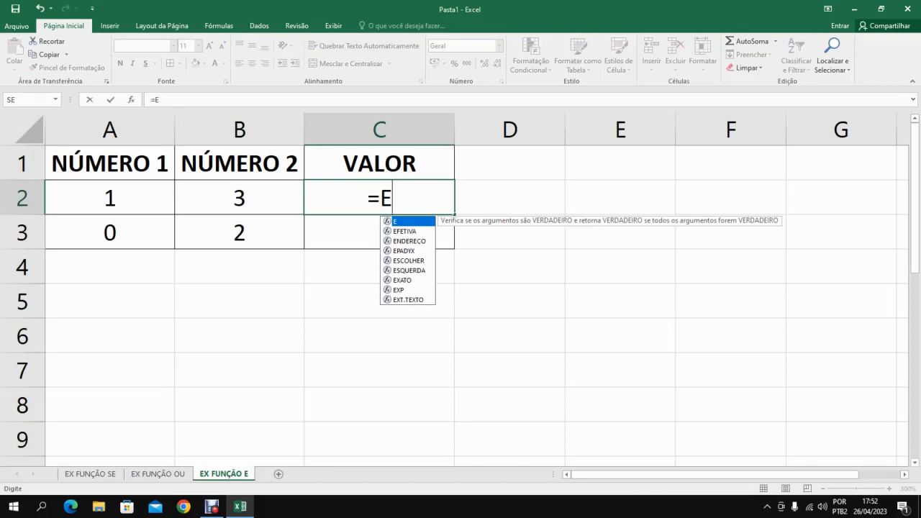
type("(")
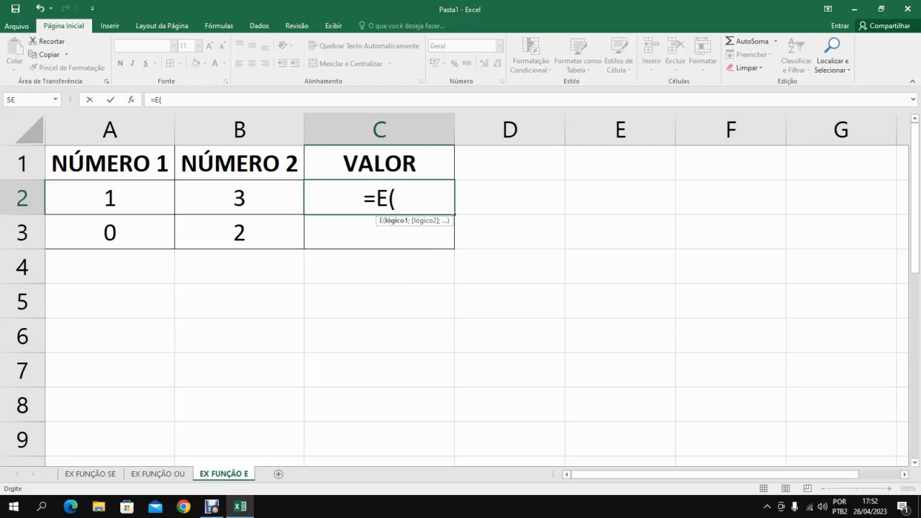
type("A")
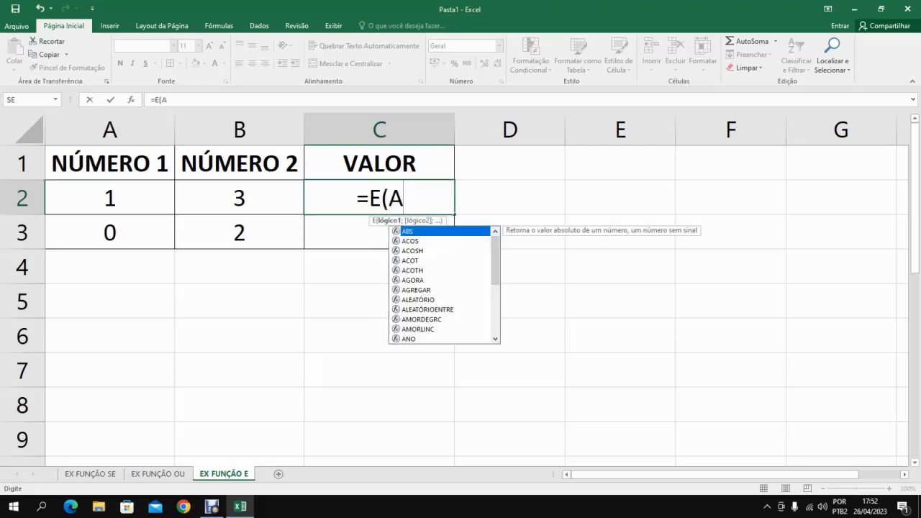
type("2*")
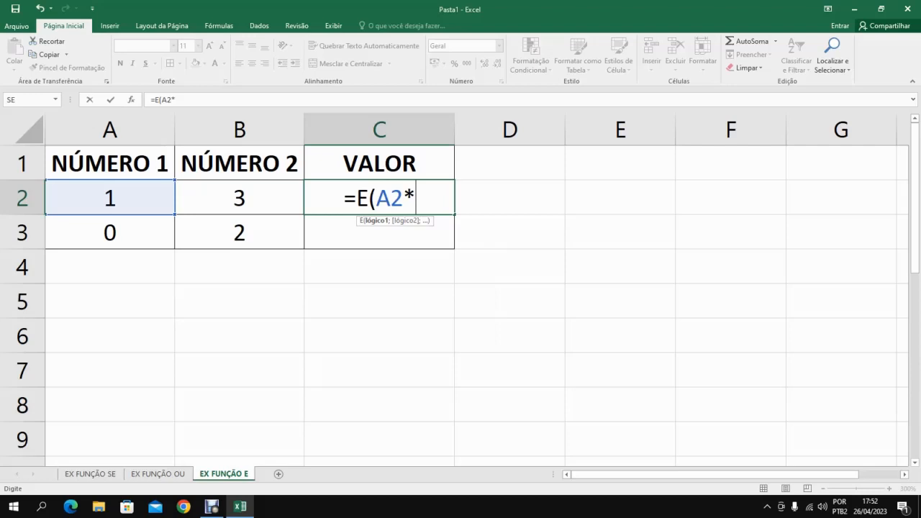
type("B2")
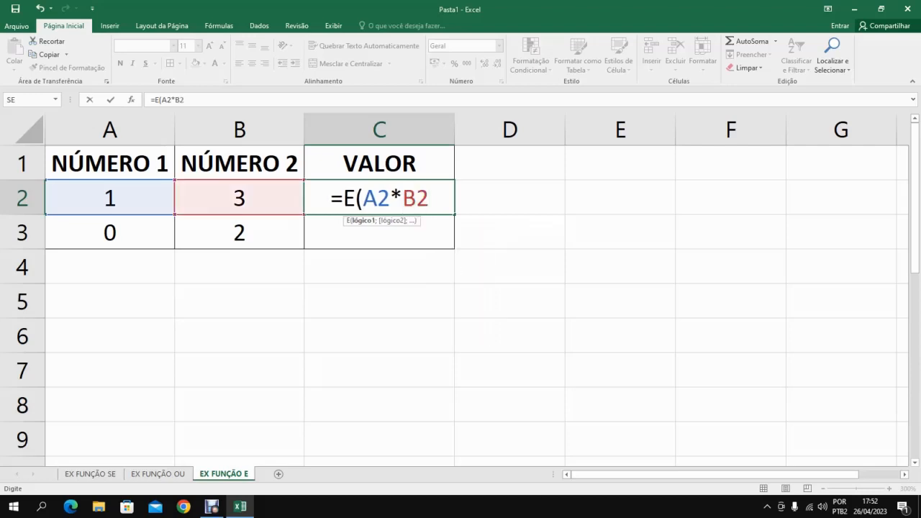
type("=16")
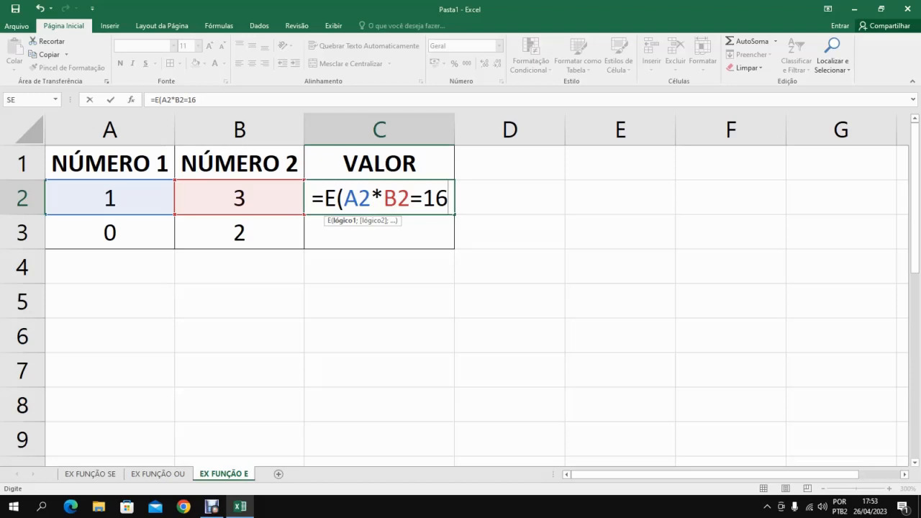
type(")")
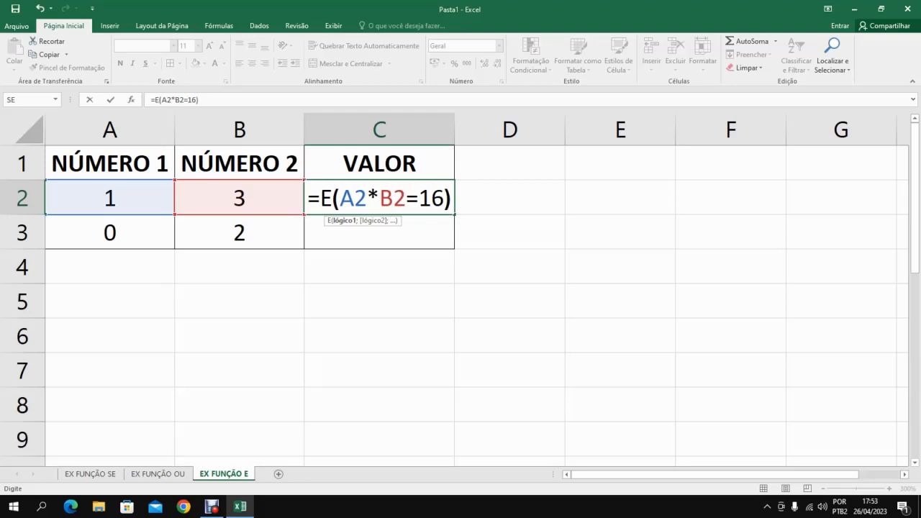
key("Return")
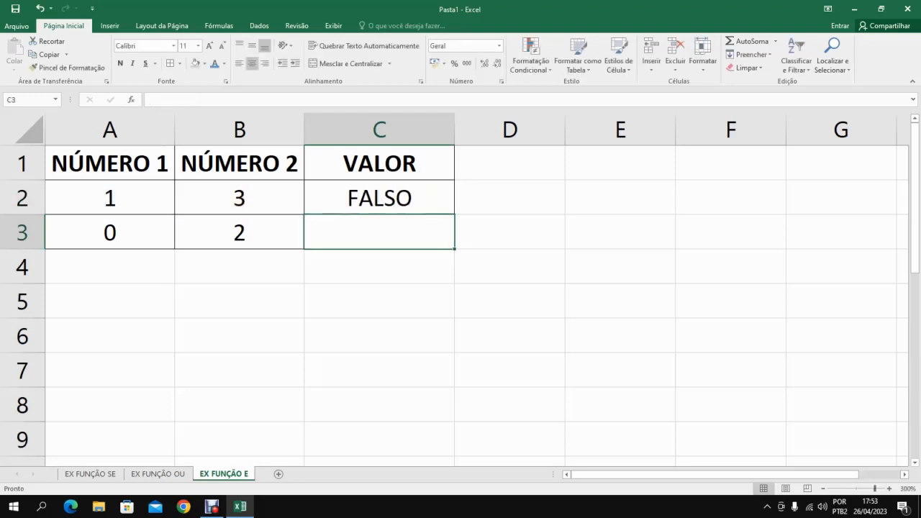
left_click(379, 198)
left_click_drag(454, 213, 456, 251)
Set both numbers in row 2, cells B2 and A2, to 4.
left_click(239, 198)
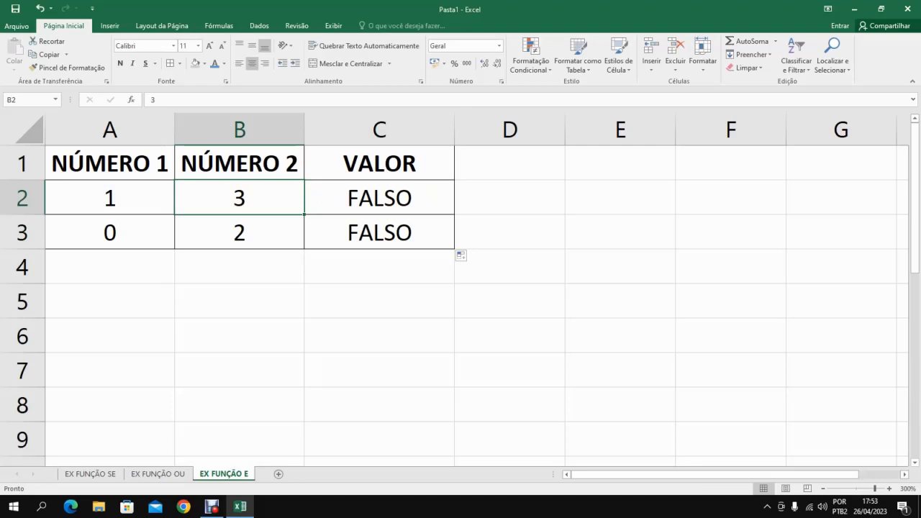
left_click(109, 198)
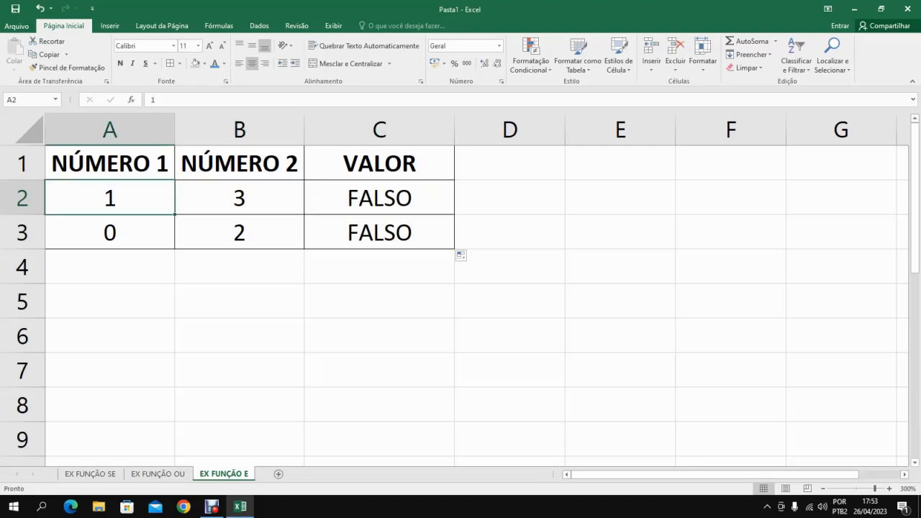
left_click(380, 198)
key("Left")
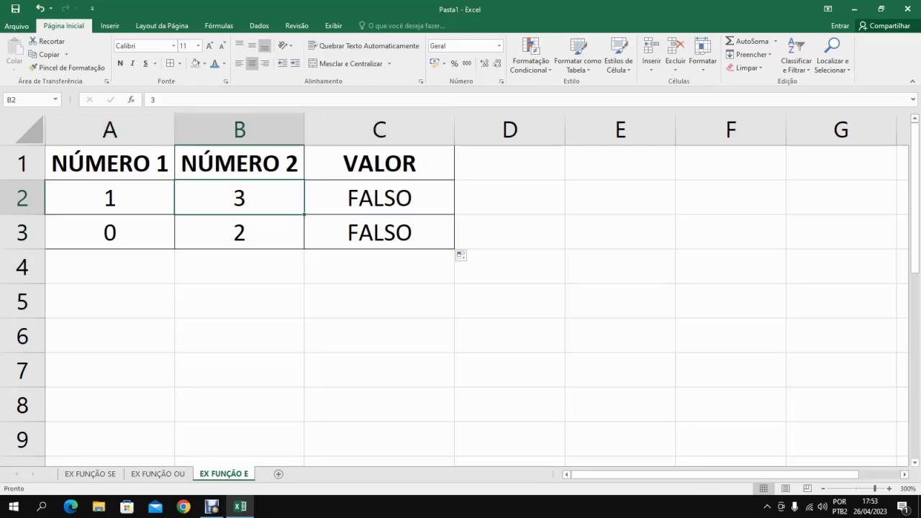
type("4")
key("Return")
key("Up")
key("Left")
type("4")
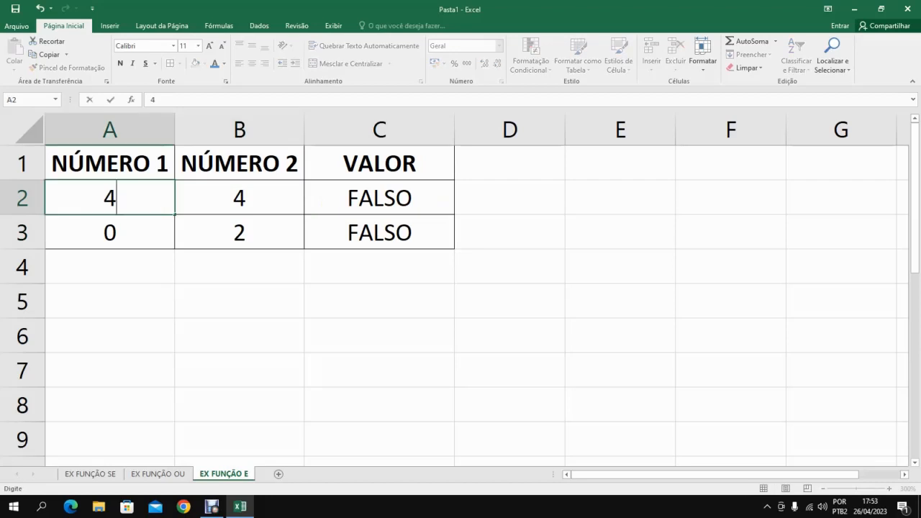
key("Return")
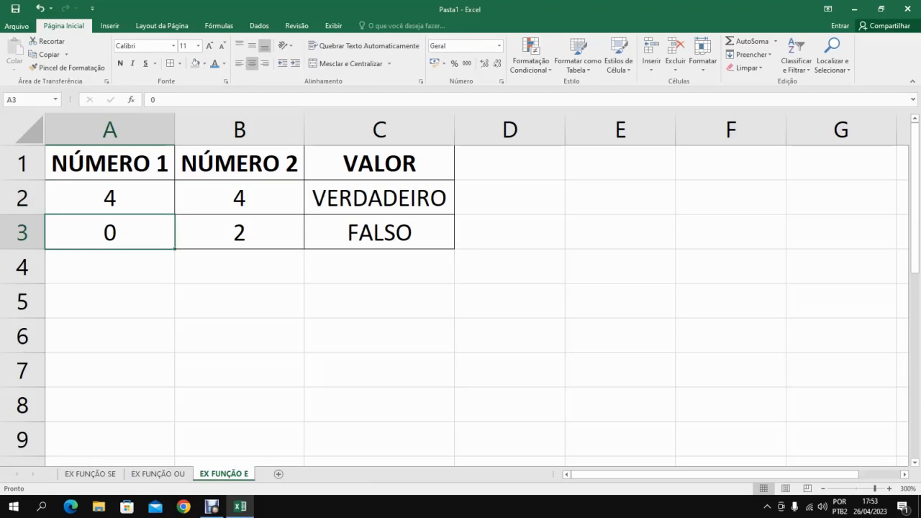
Review the E formulas in the VALOR column and set NÚMERO 1 in A3 to 8.
left_click(379, 232)
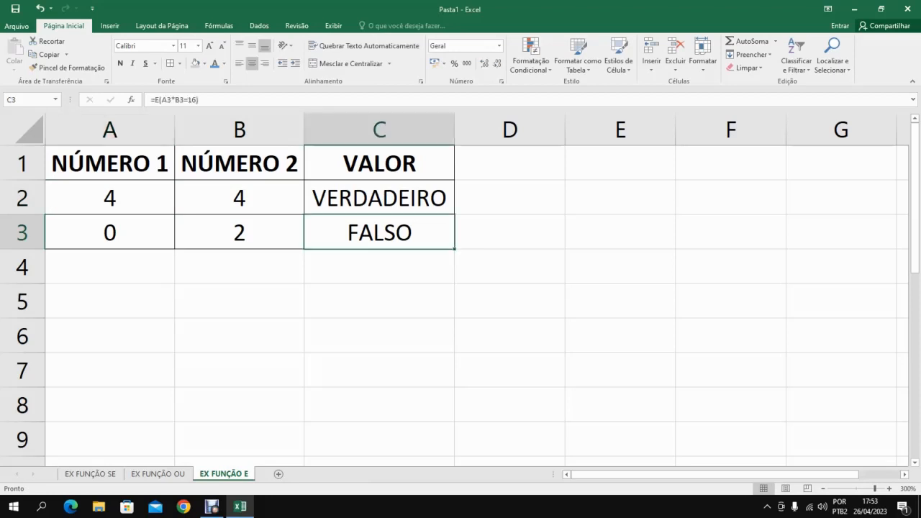
left_click(379, 198)
left_click(380, 233)
left_click(240, 233)
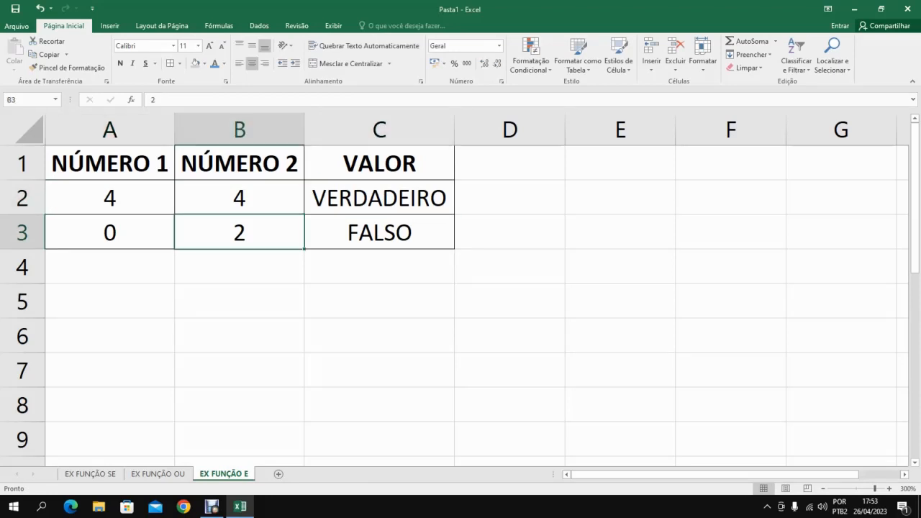
left_click(110, 232)
type("8")
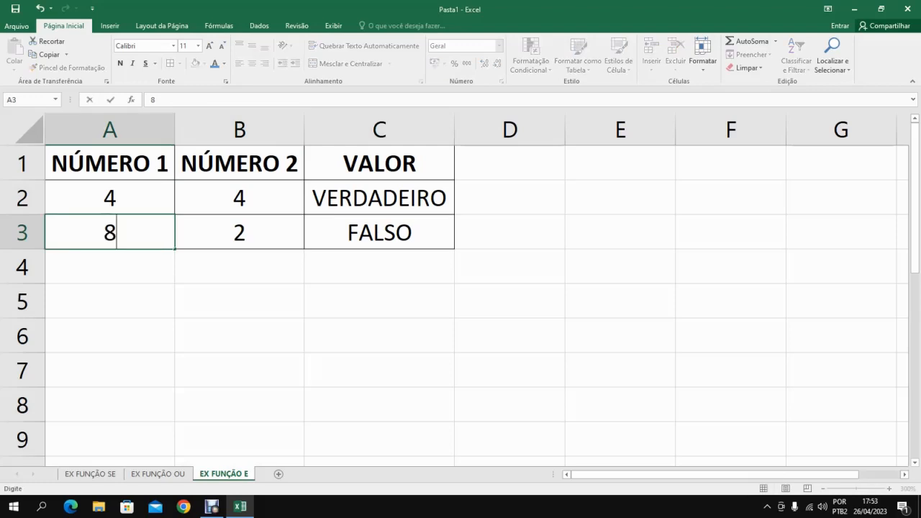
key("Return")
left_click(109, 233)
left_click(379, 233)
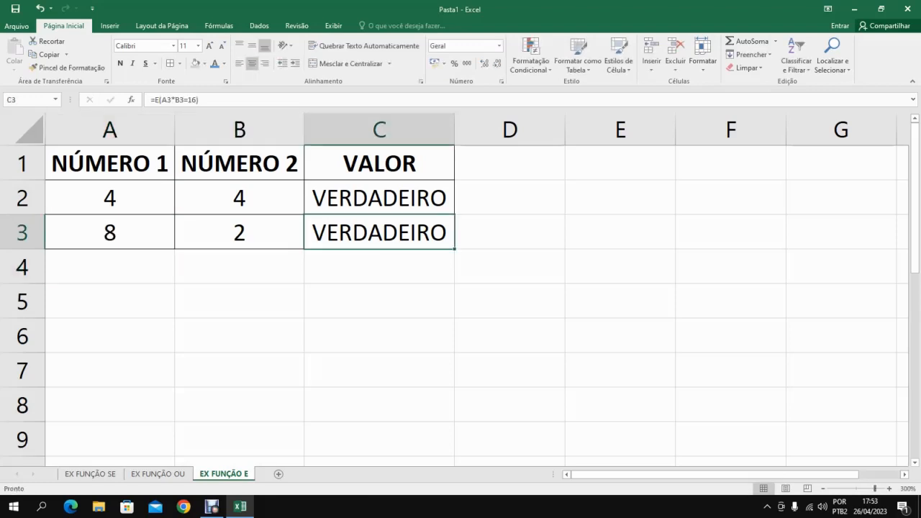
Add a second condition to the E formula in C2, making it =E(A2*B2=16;A2-B2=0).
left_click(379, 198)
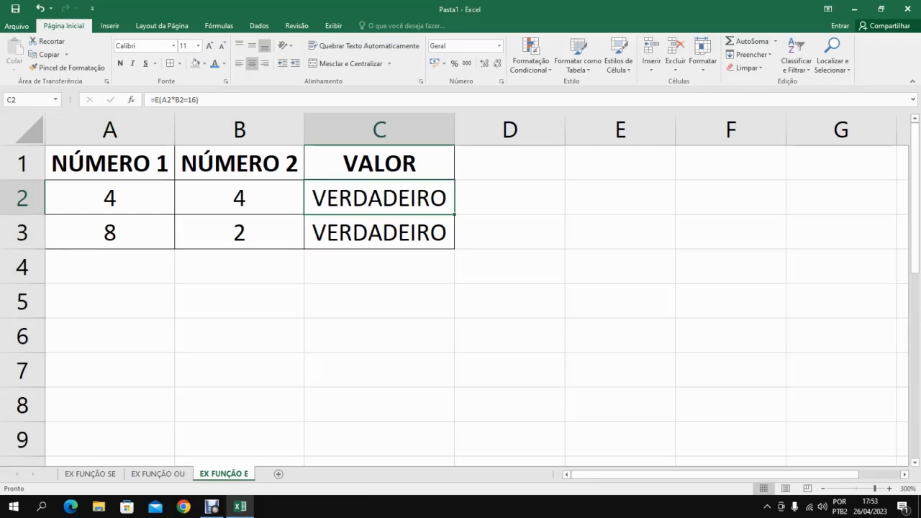
double_click(368, 198)
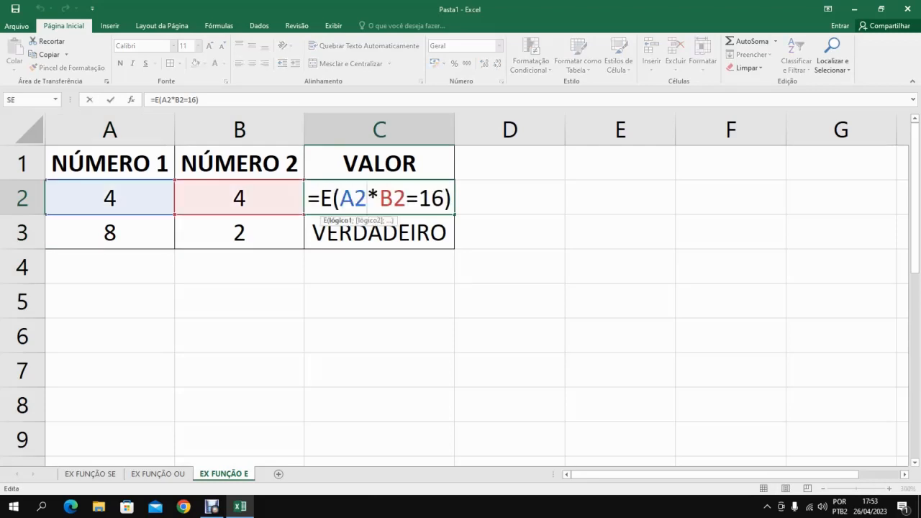
left_click(444, 198)
type(";")
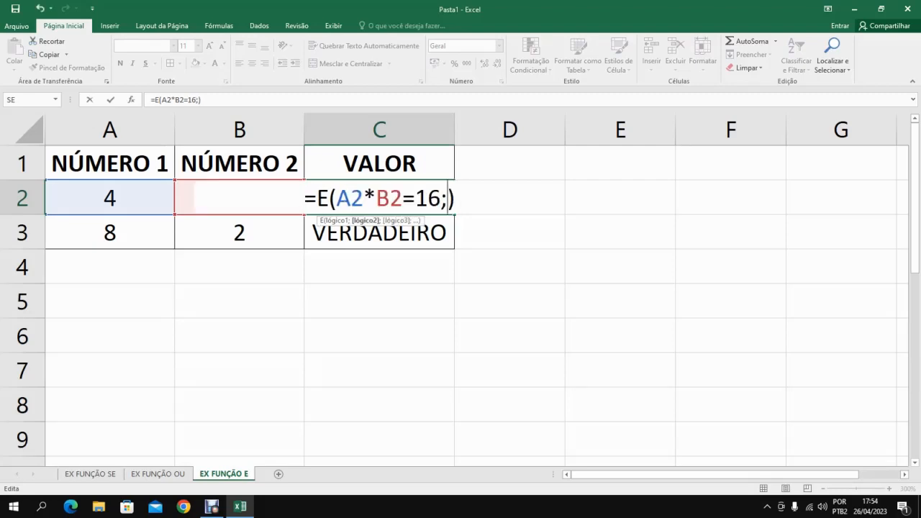
type("A2")
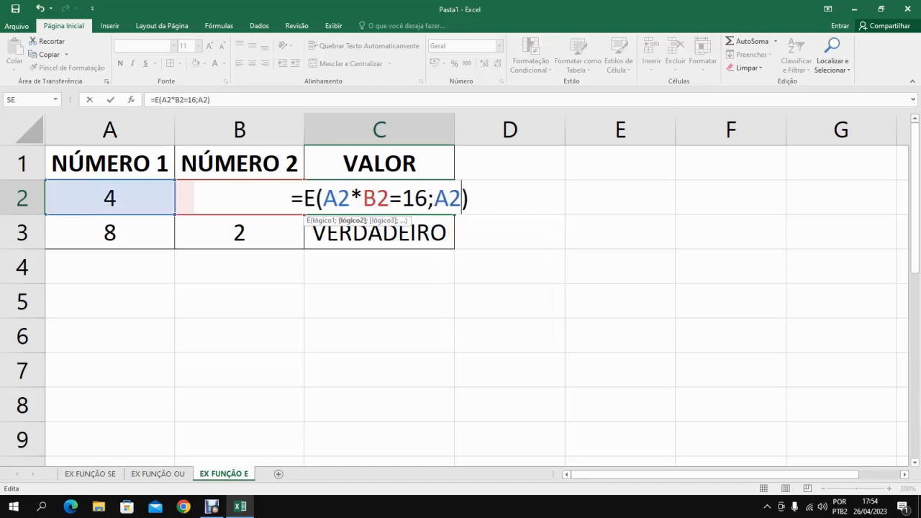
type("-B")
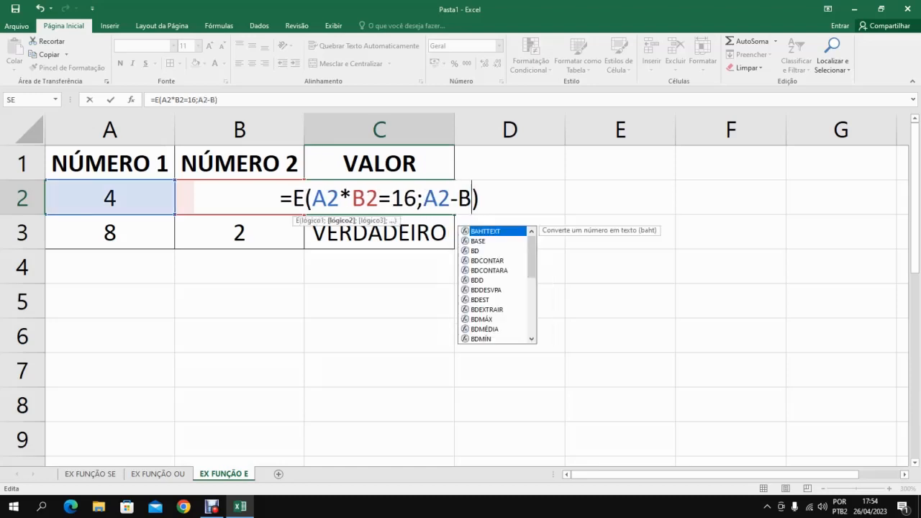
type("2")
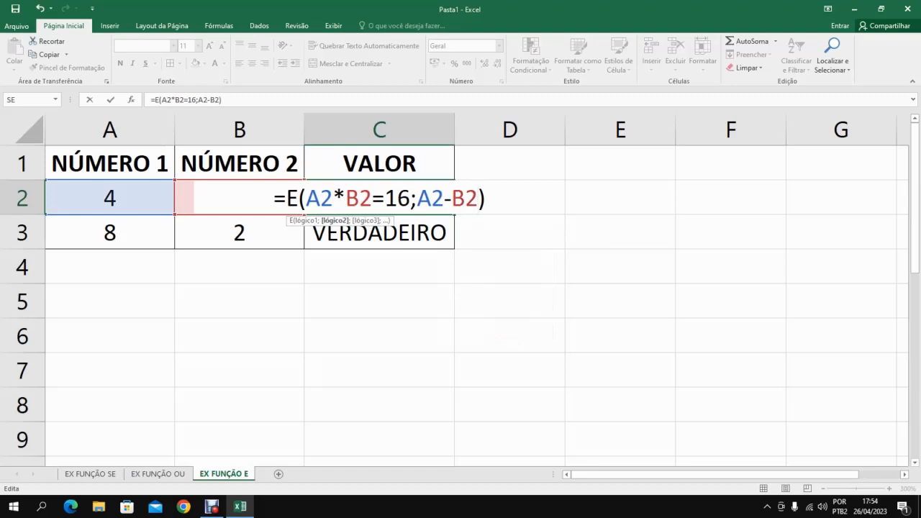
type("=0")
key("Return")
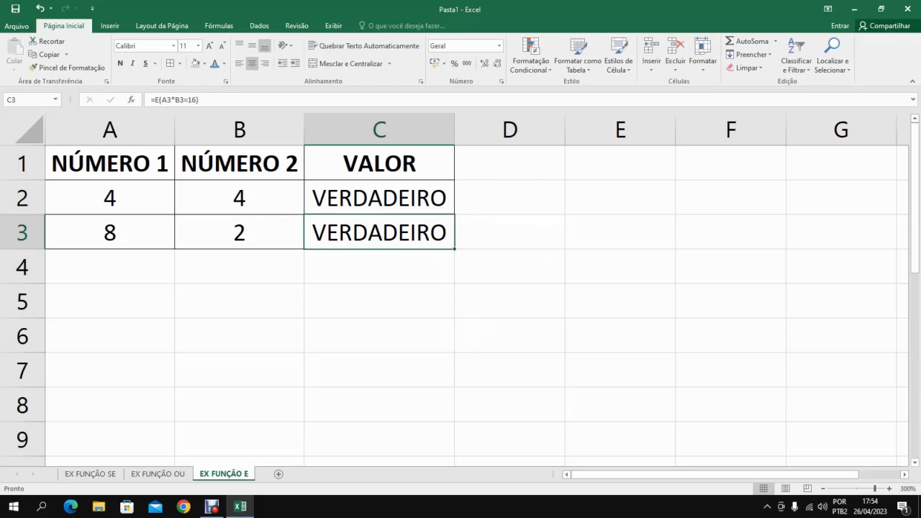
key("Up")
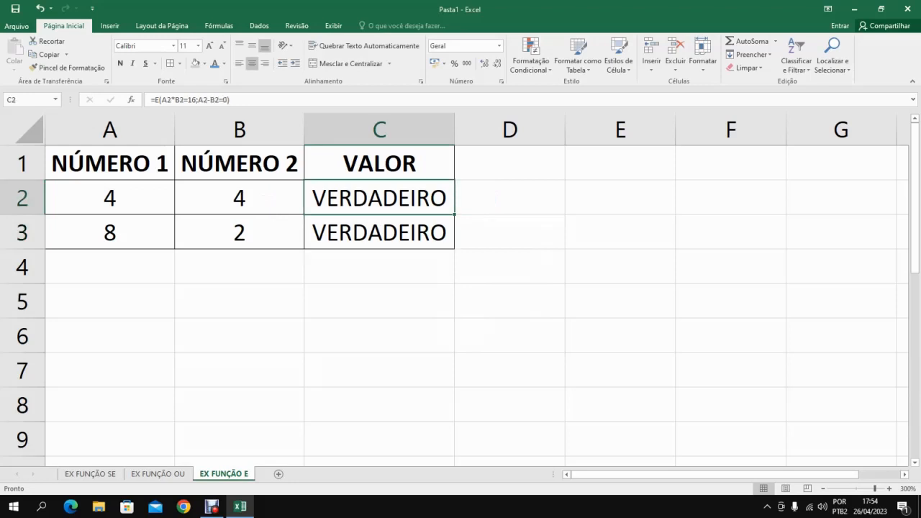
Fill the two-condition E formula from C2 down to C3.
left_click_drag(455, 214, 454, 241)
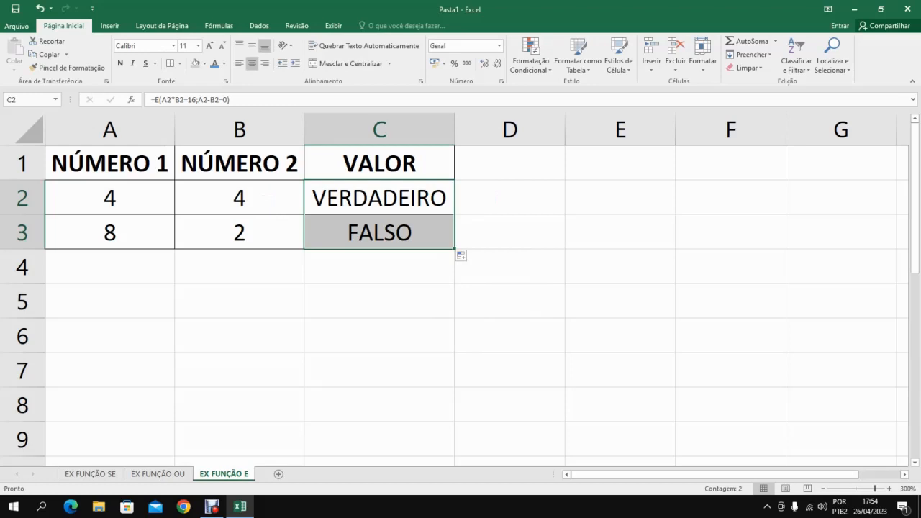
left_click(379, 198)
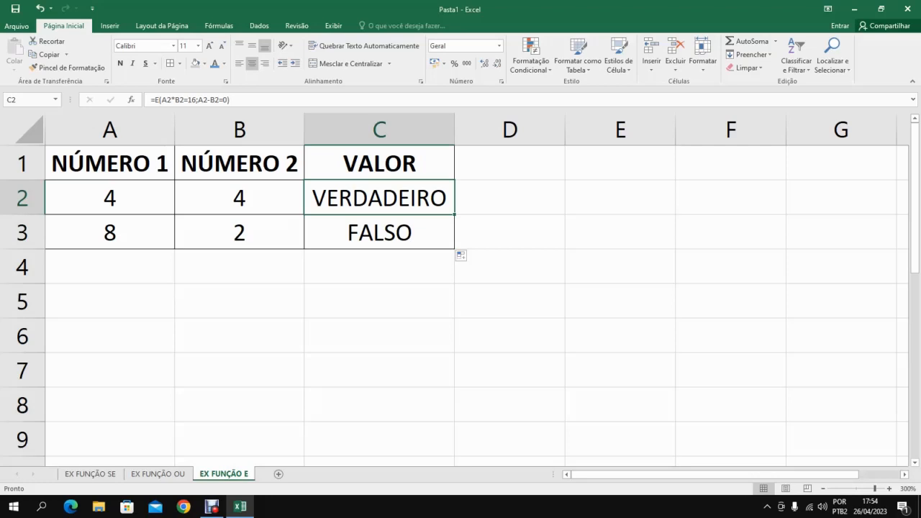
key("Right")
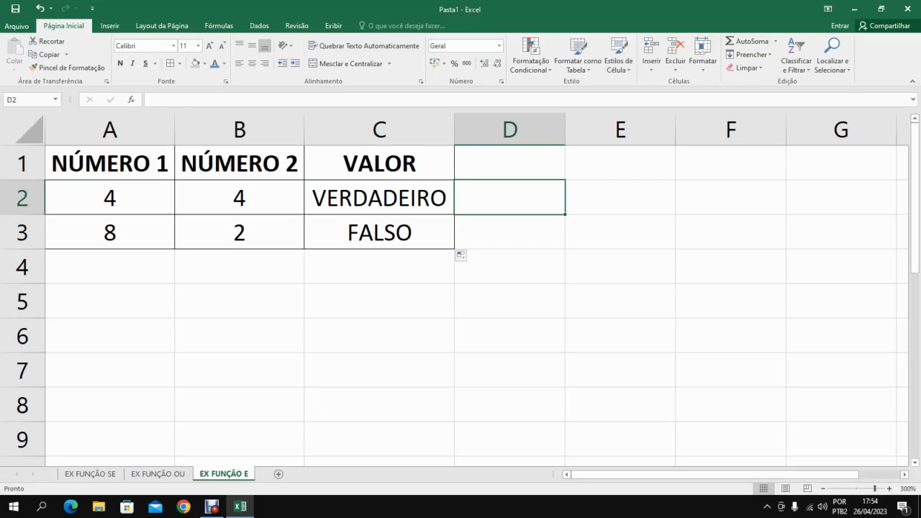
key("Left")
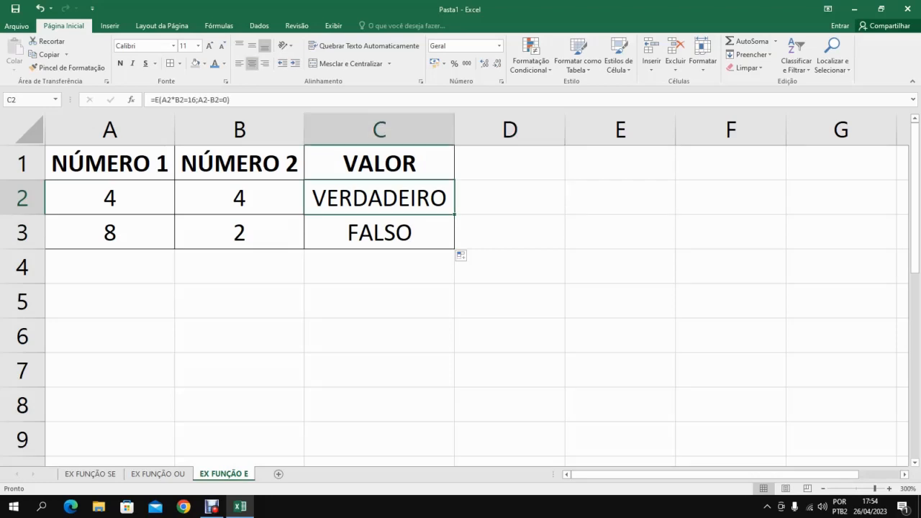
Examine both conditions of the E formula in C2, and the matching conditions A3*B3=16 and A3-B3=0 in C3.
left_click_drag(162, 99, 195, 99)
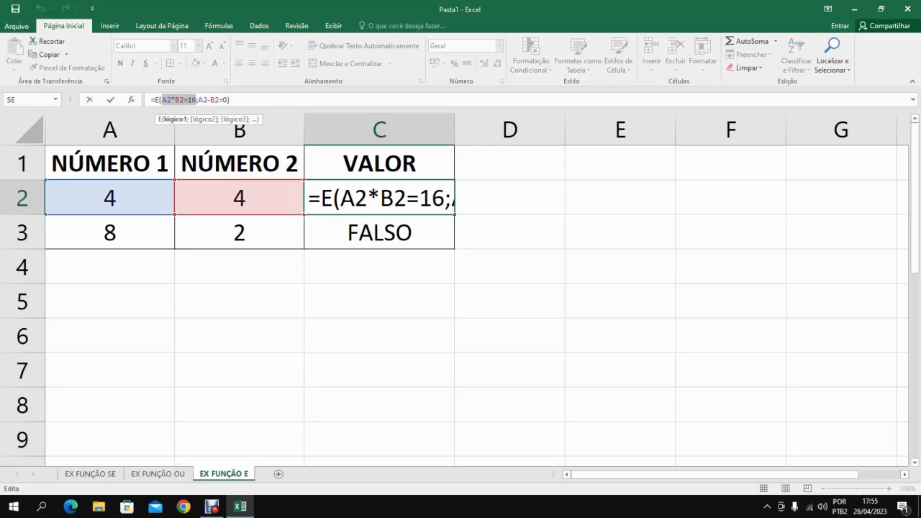
left_click_drag(198, 100, 227, 100)
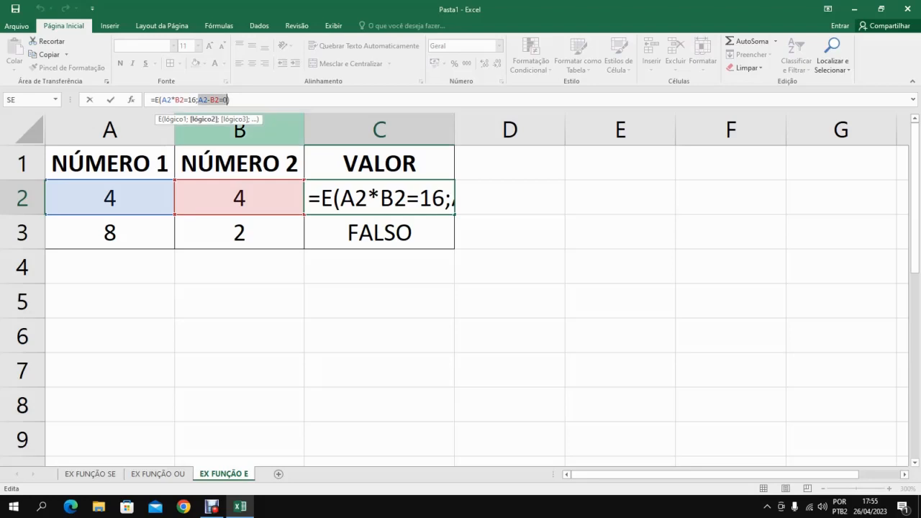
key("Right")
key("Right")
key("Return")
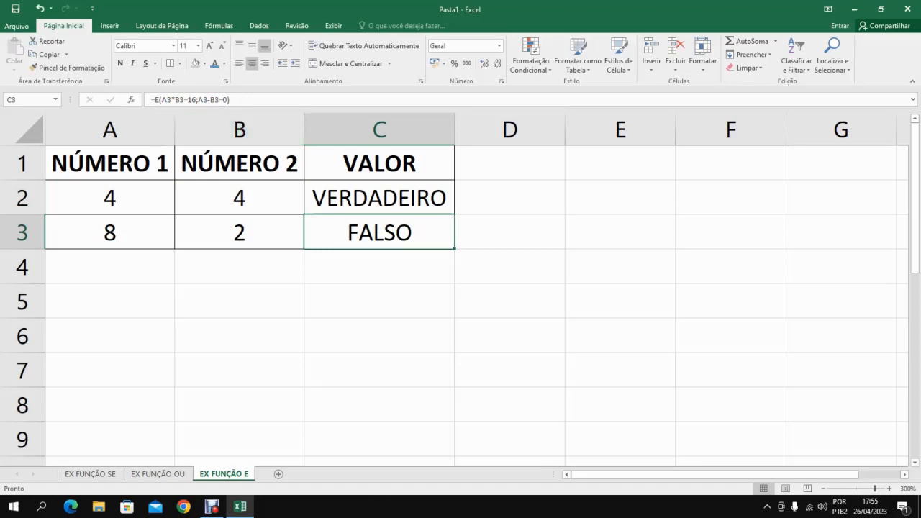
double_click(404, 234)
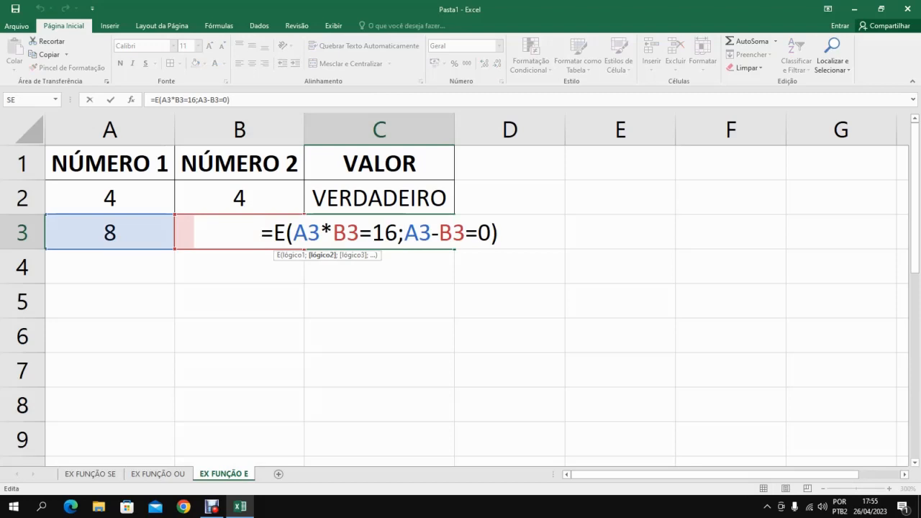
left_click_drag(292, 233, 397, 232)
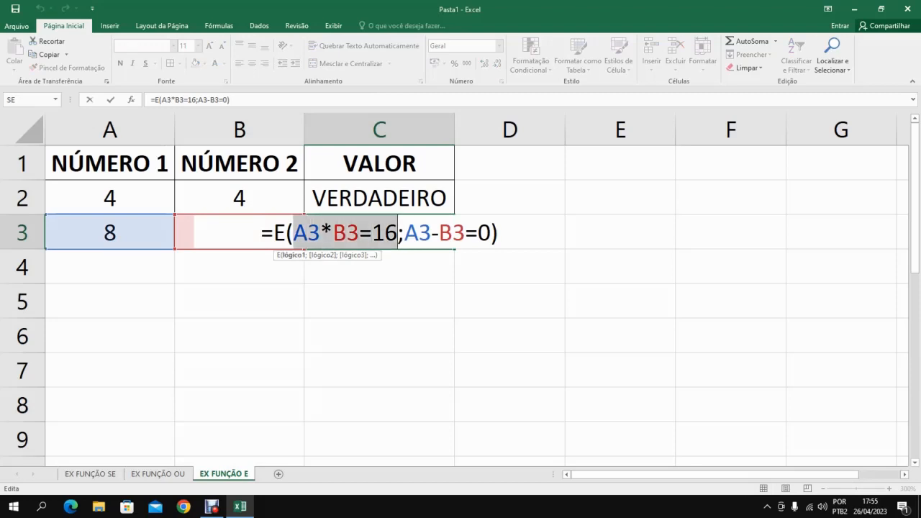
left_click_drag(404, 233, 490, 232)
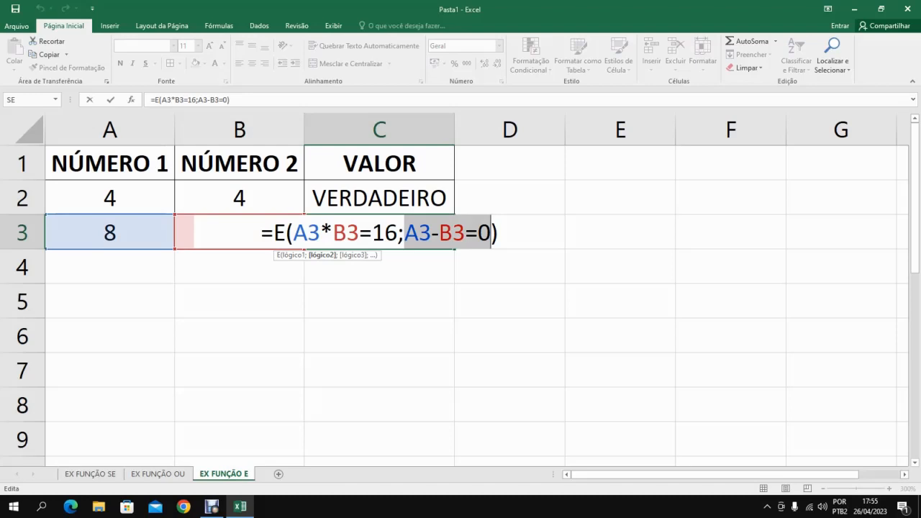
key("Return")
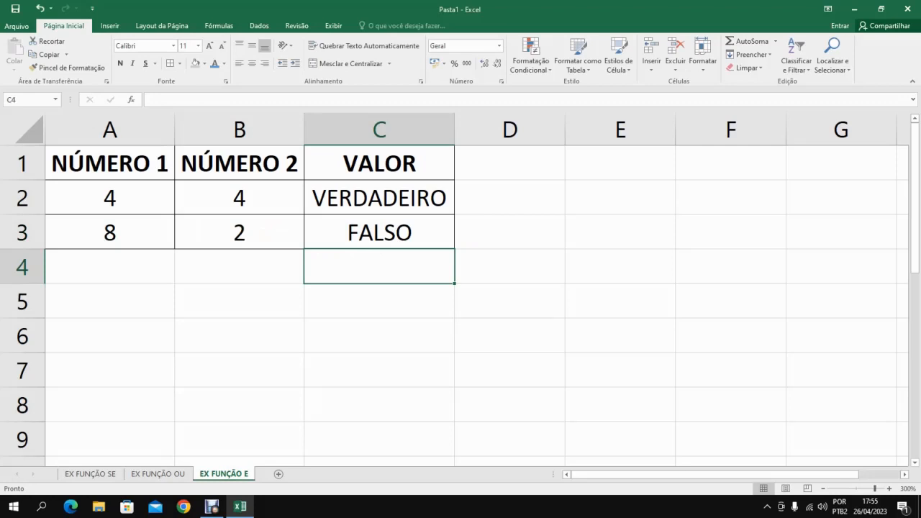
Recheck the second condition A3-B3=0 in C3 and compare the number pairs in rows 2 and 3.
left_click(380, 232)
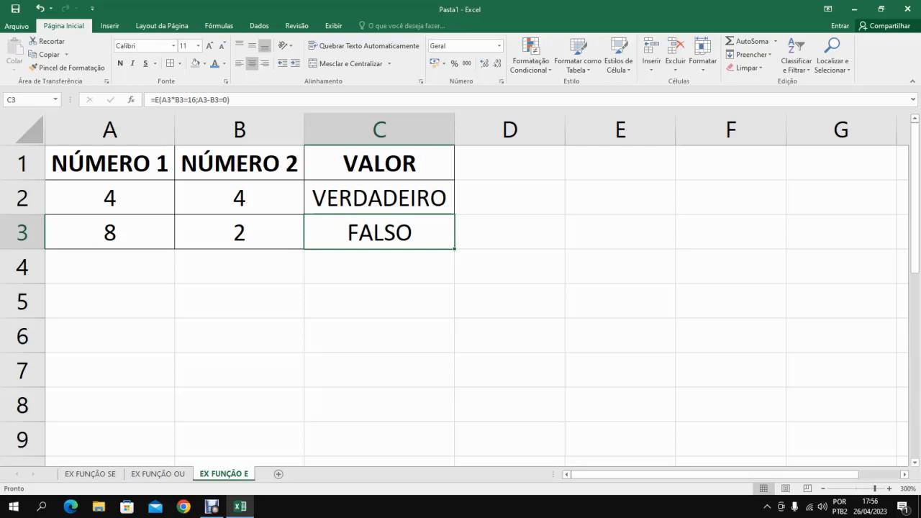
double_click(359, 233)
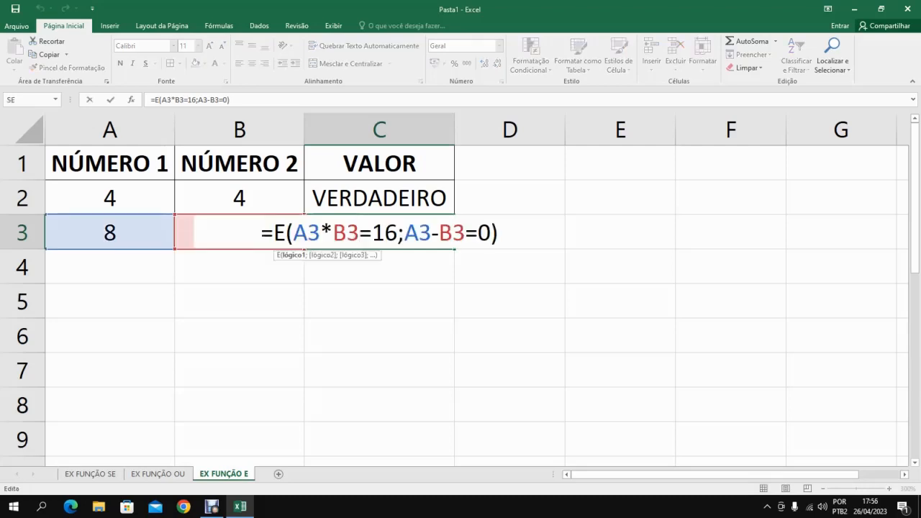
left_click_drag(403, 233, 491, 233)
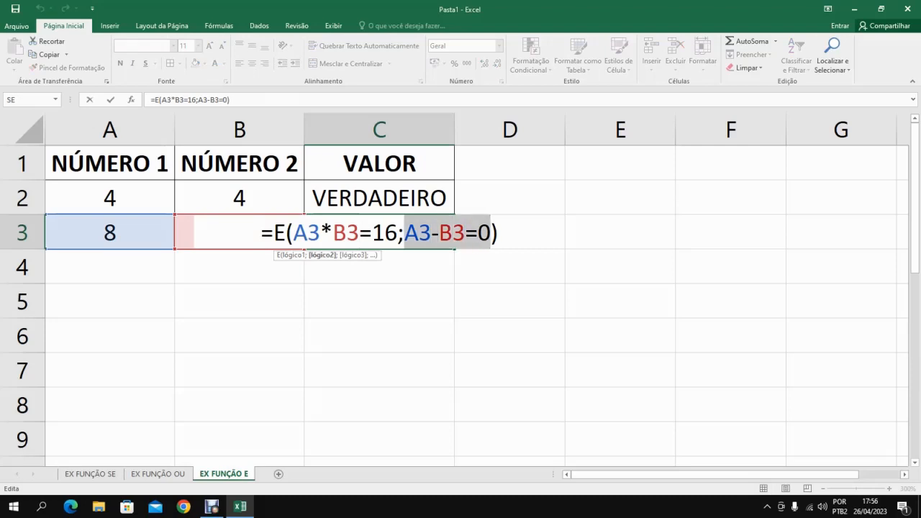
key("End")
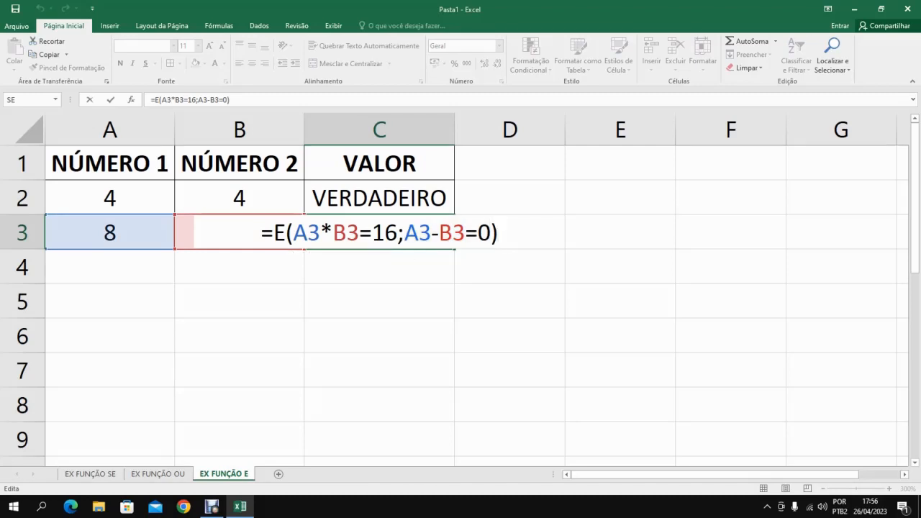
key("Return")
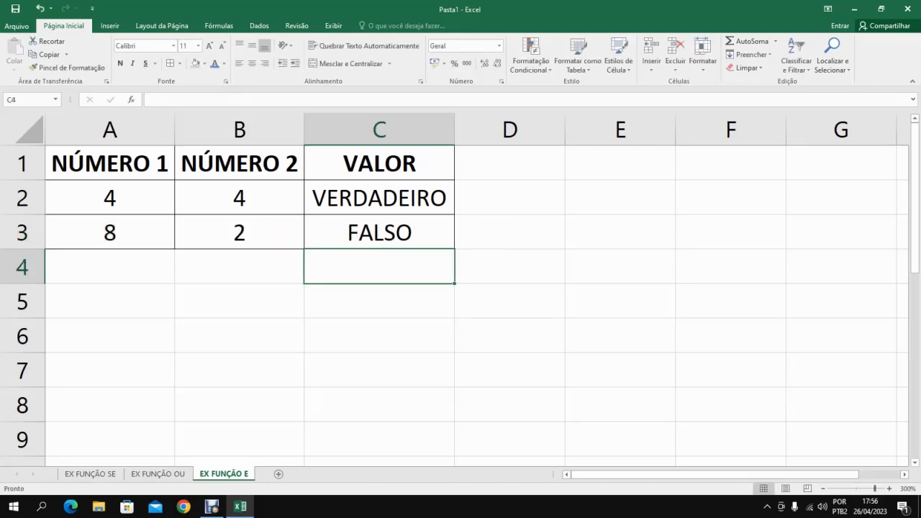
left_click(379, 232)
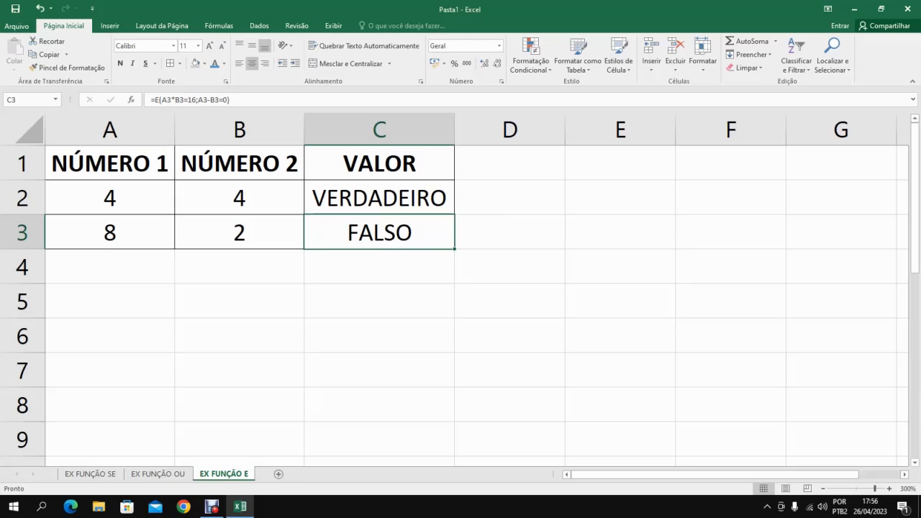
key("Left")
key("Left")
key("Right")
key("Up")
key("Left")
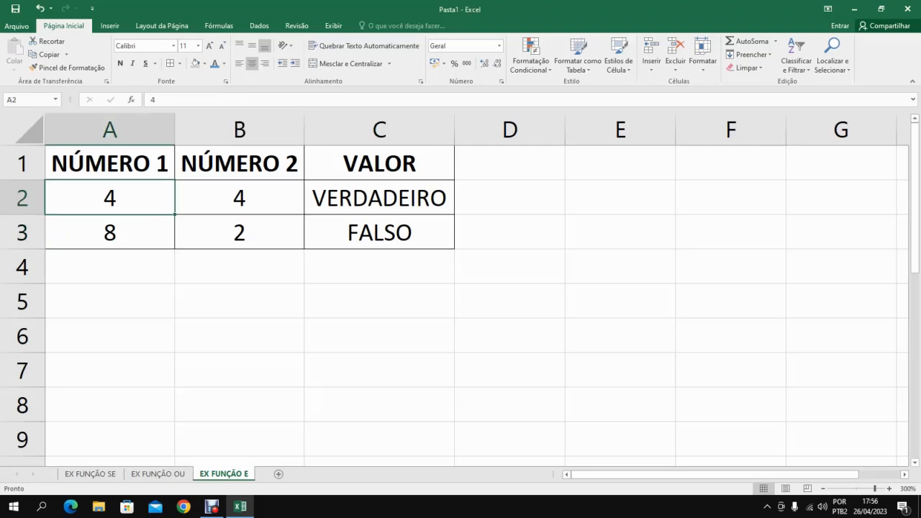
key("Right")
key("Left")
key("Right")
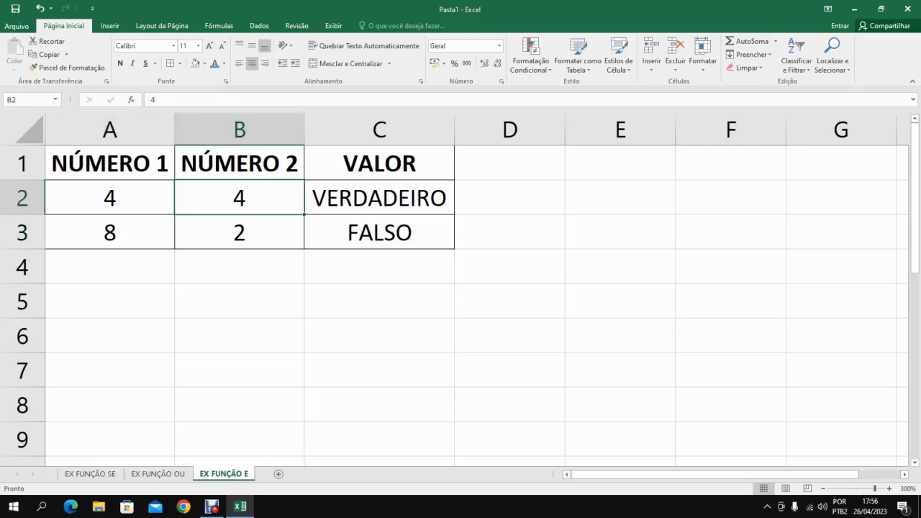
key("Down")
key("Right")
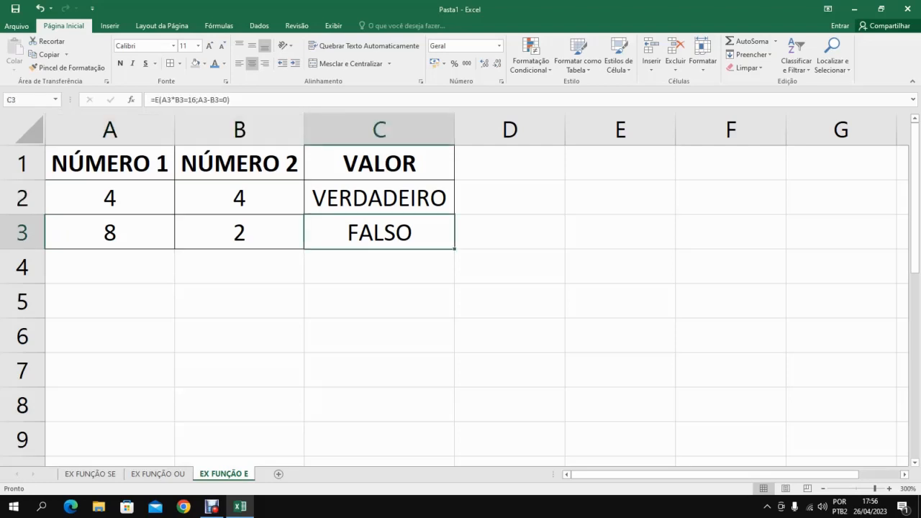
Try copying the student table A5:F9 from EX FUNÇÃO OU to cell A5 of EX FUNÇÃO E, and undo the paste.
key("ctrl+Page_Up")
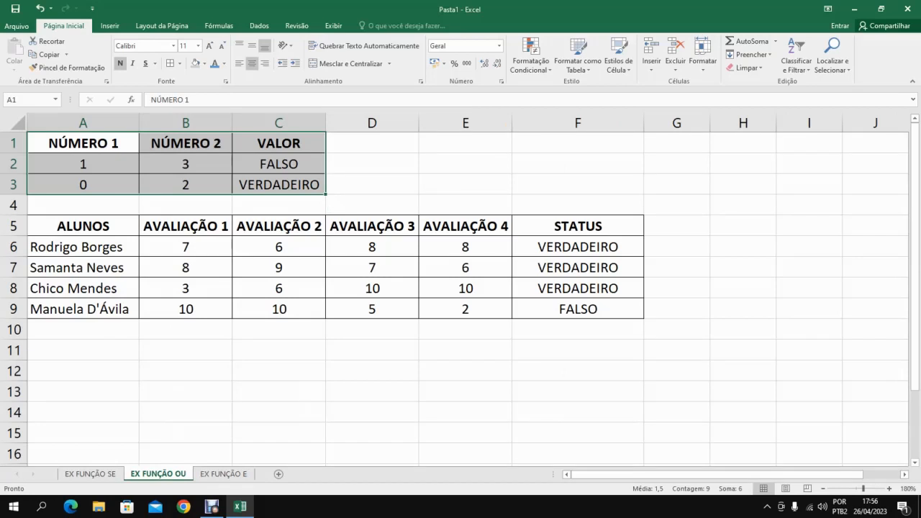
left_click_drag(83, 226, 578, 308)
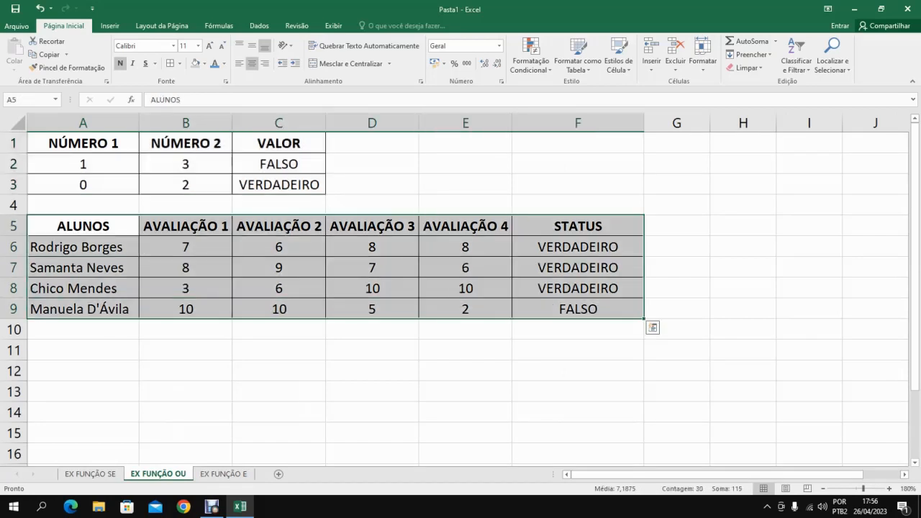
key("ctrl+c")
left_click(224, 474)
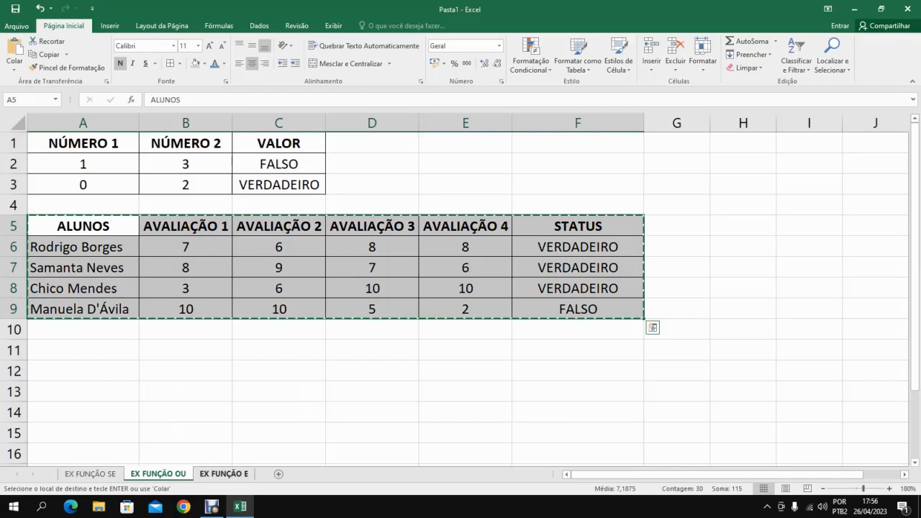
left_click(110, 302)
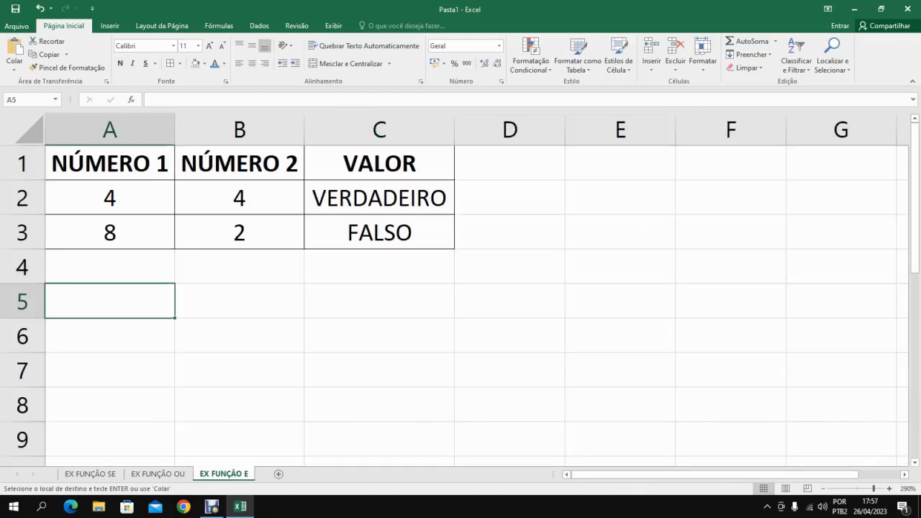
left_click(823, 489)
left_click(823, 488)
left_click(823, 489)
left_click(824, 489)
left_click(823, 488)
left_click(823, 488)
left_click(824, 489)
left_click(823, 488)
left_click(823, 489)
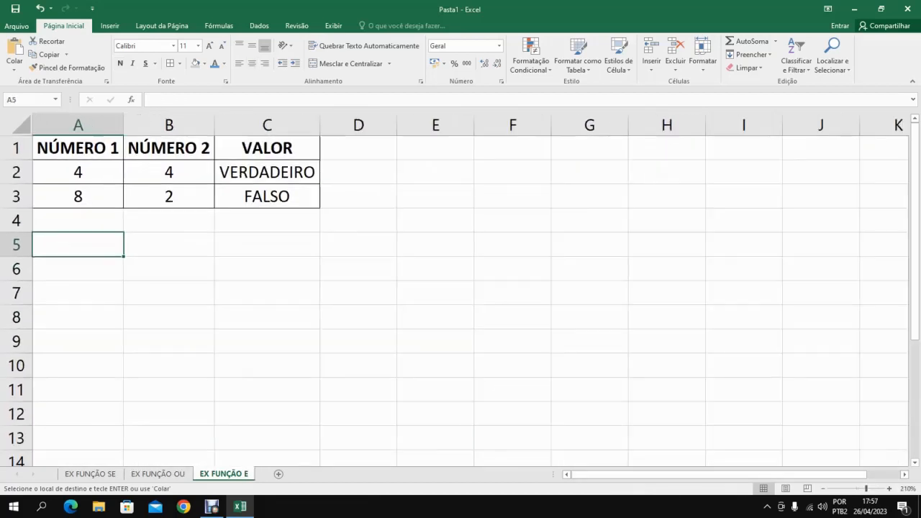
key("ctrl+v")
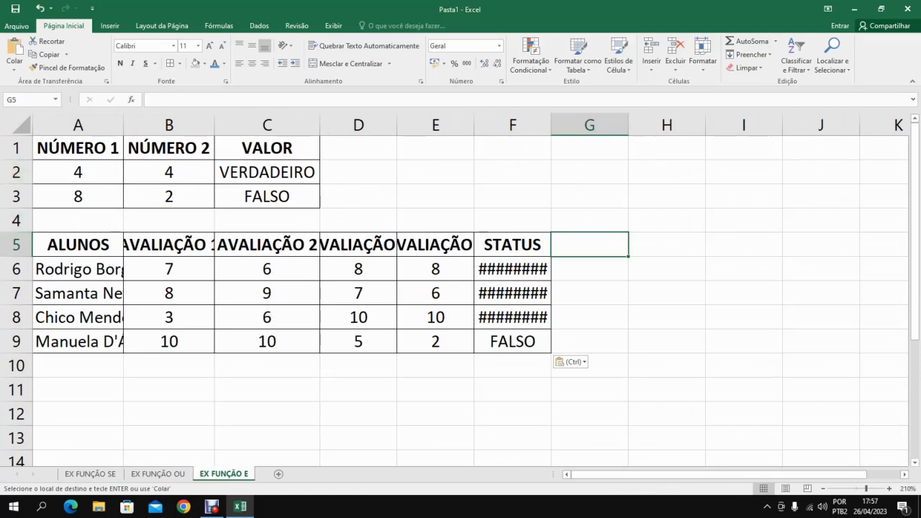
key("ctrl+z")
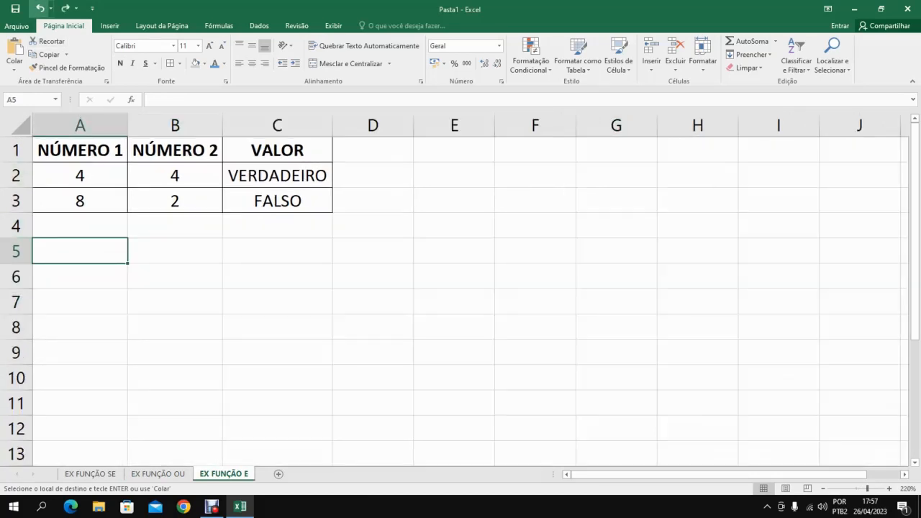
Copy the student table A1:G5 from EX FUNÇÃO SE to A5 of EX FUNÇÃO E and autofit all column widths.
left_click(90, 474)
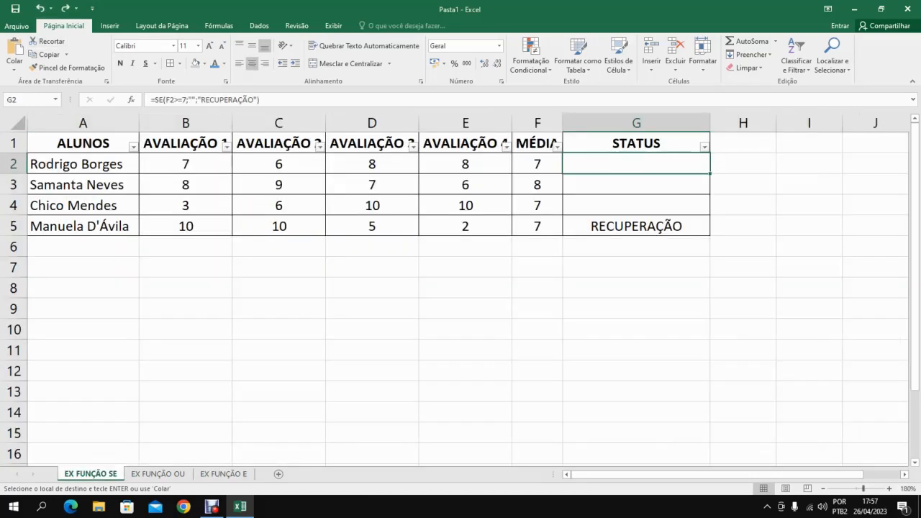
left_click_drag(83, 144, 637, 228)
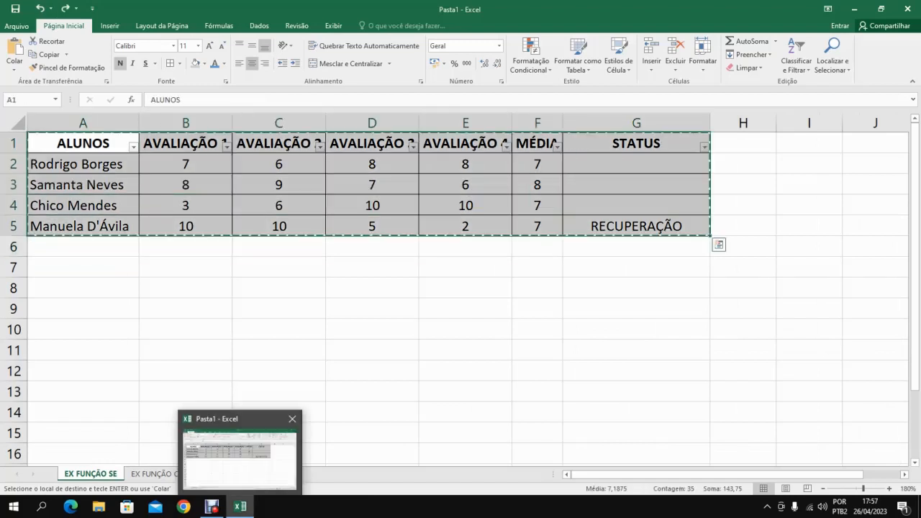
left_click(224, 474)
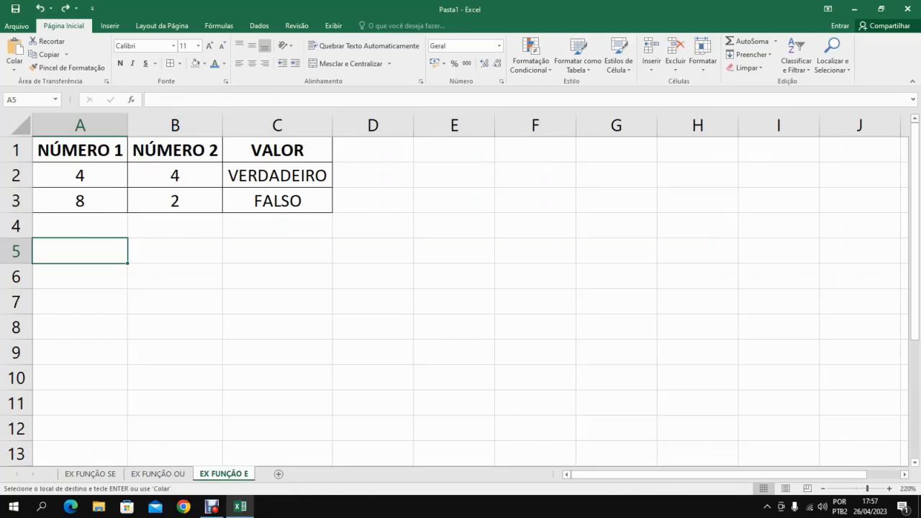
key("ctrl+v")
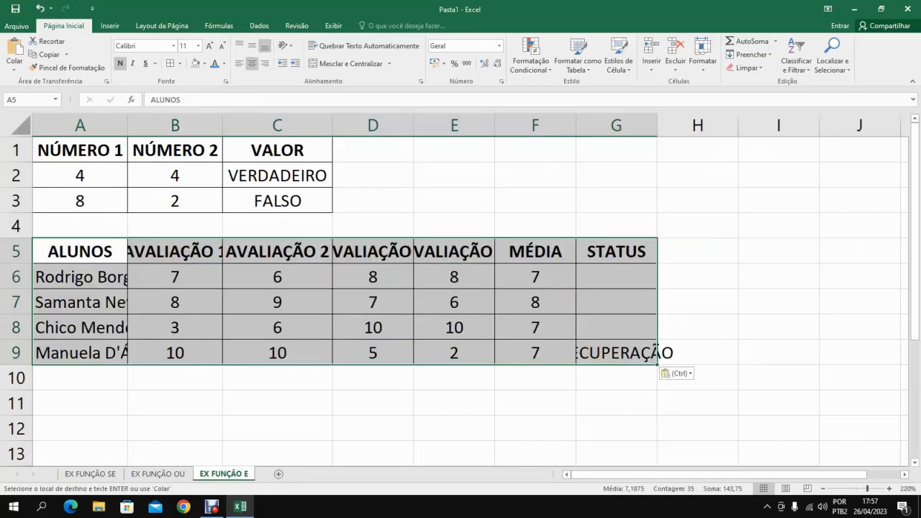
left_click(22, 126)
double_click(128, 125)
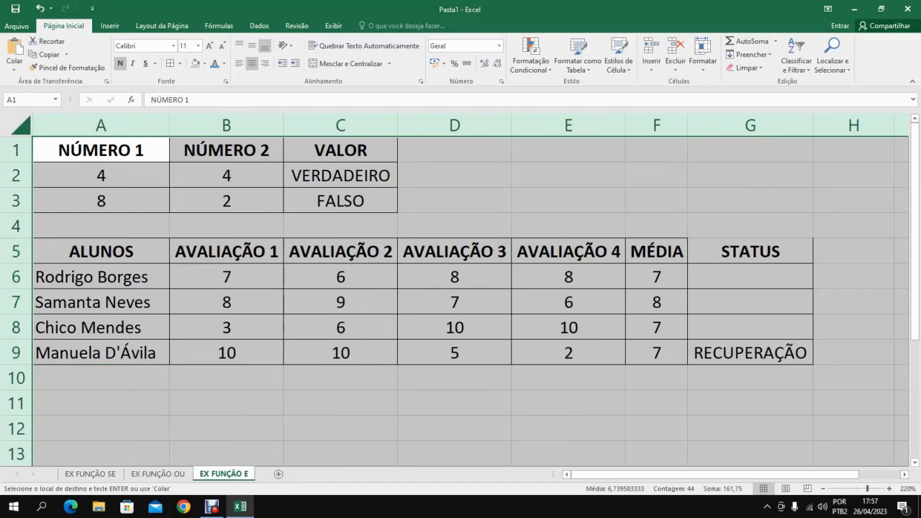
Clear the STATUS formulas in G6:G9 of the pasted student table and select cell G6.
left_click(751, 277)
left_click_drag(750, 277, 751, 352)
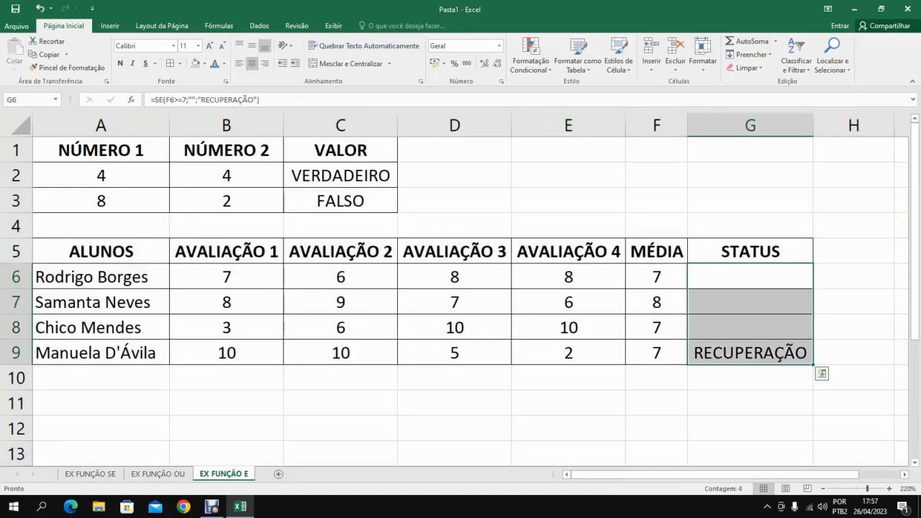
key("Delete")
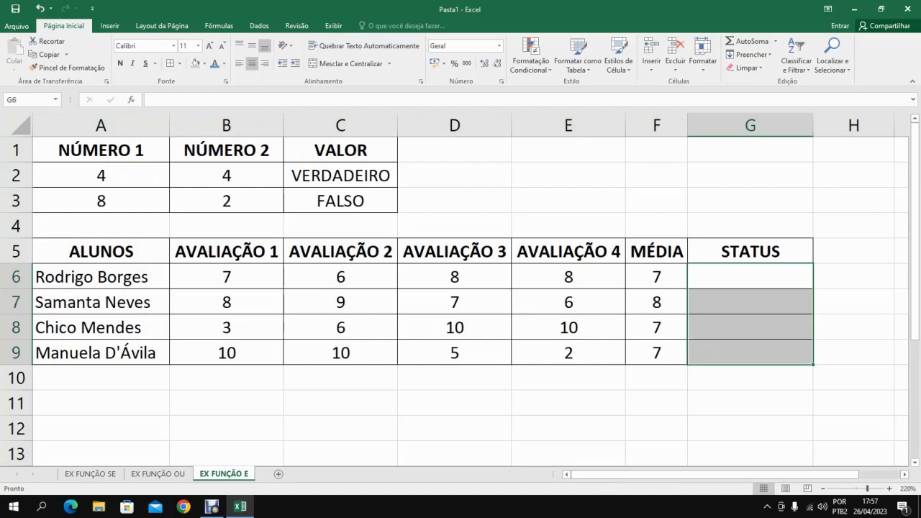
left_click(751, 277)
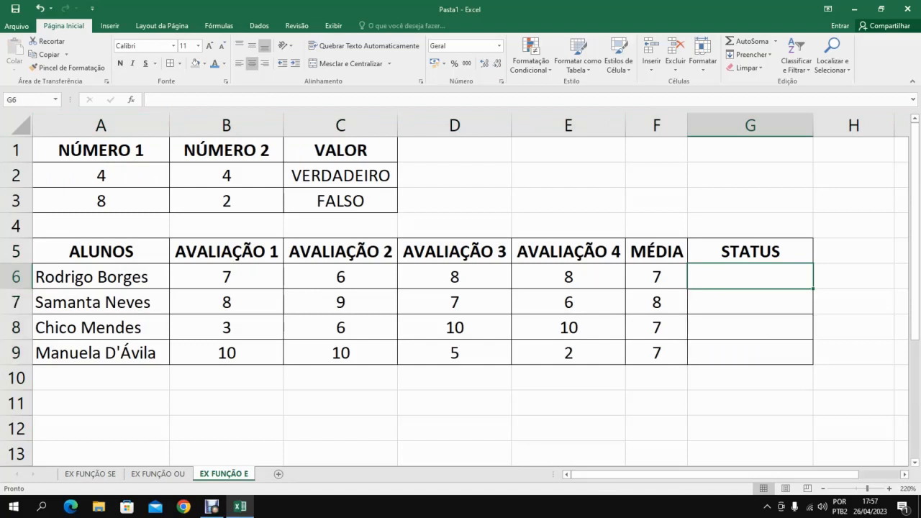
Shade the MÉDIA column of the student table, F5:F9, grey.
left_click(905, 474)
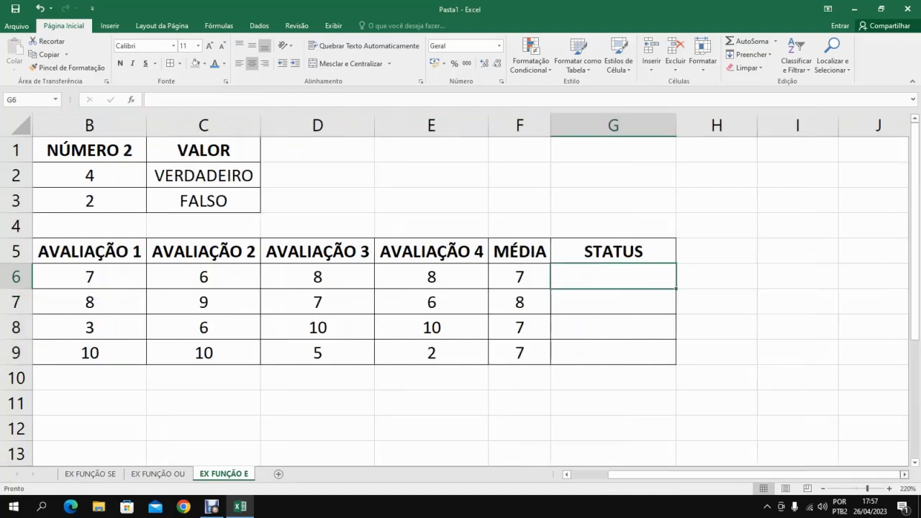
mouse_move(789, 474)
left_mouse_down()
mouse_move(756, 475)
mouse_move(790, 474)
left_mouse_up()
left_click_drag(520, 251, 513, 352)
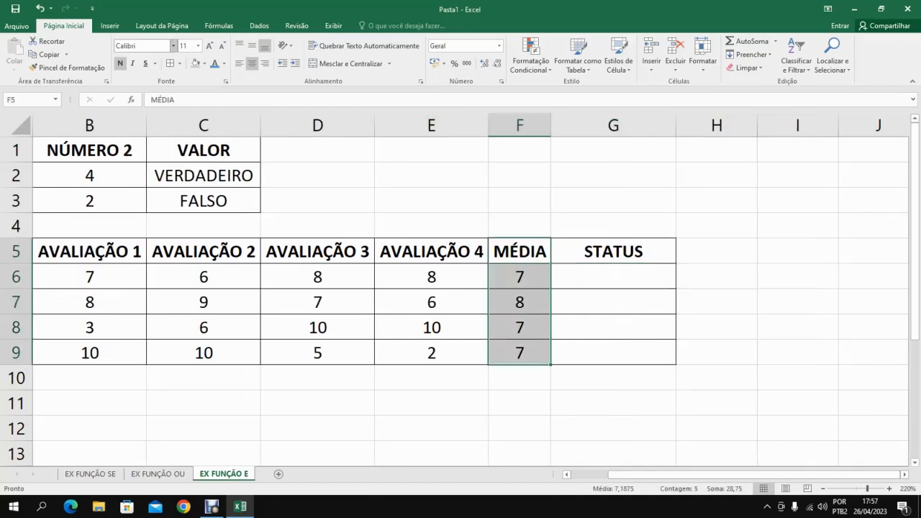
left_click(195, 63)
left_click(520, 251)
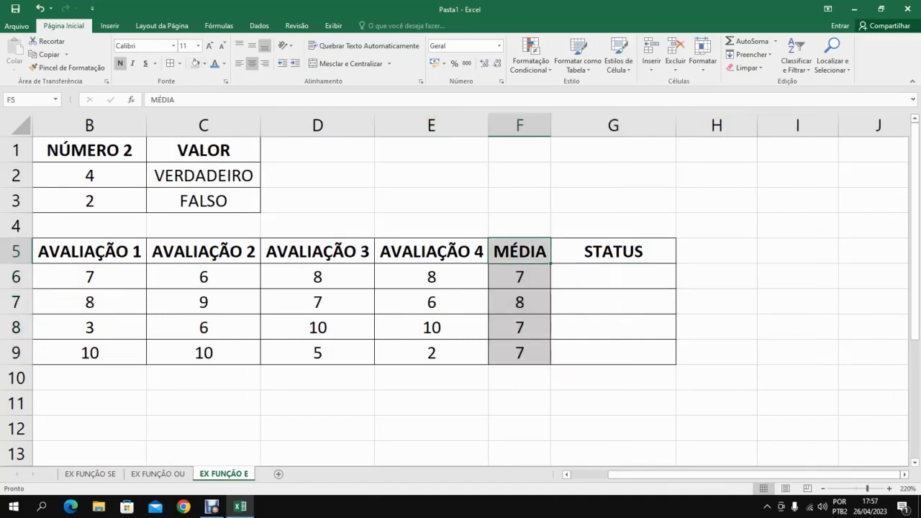
Start an E formula in STATUS cell G6 with F6=7 as its first condition.
left_click(613, 276)
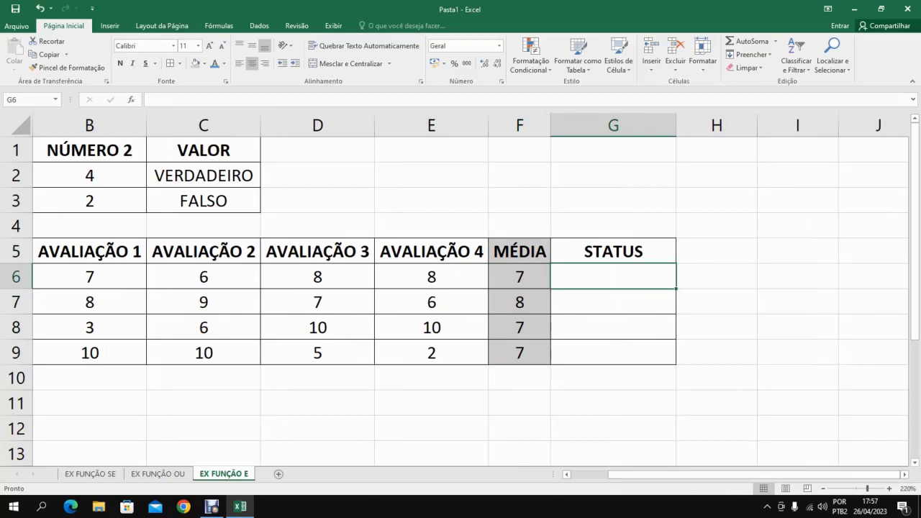
type("=")
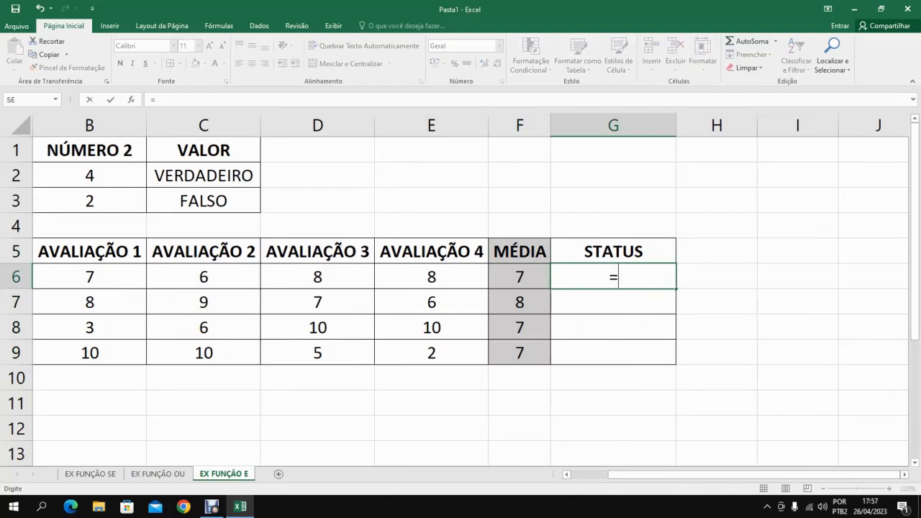
type("E(")
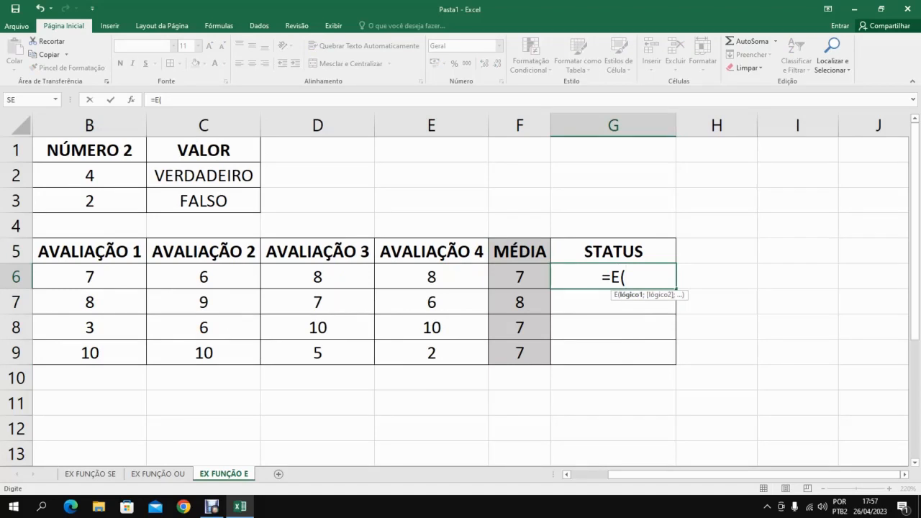
key("Left")
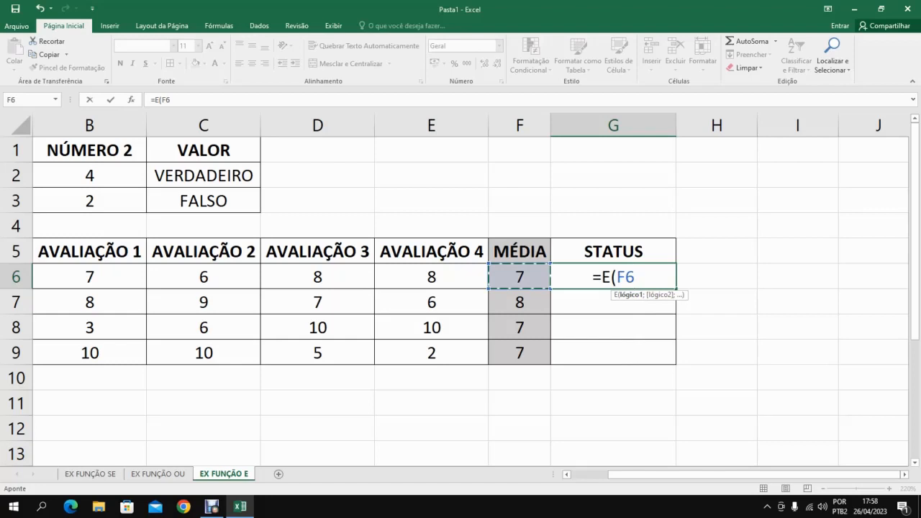
type("=")
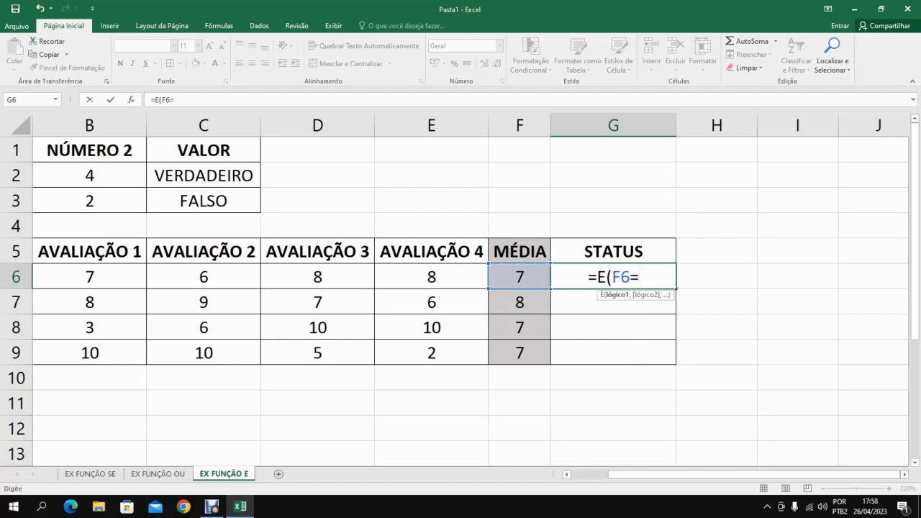
type("76")
key("BackSpace")
type(";")
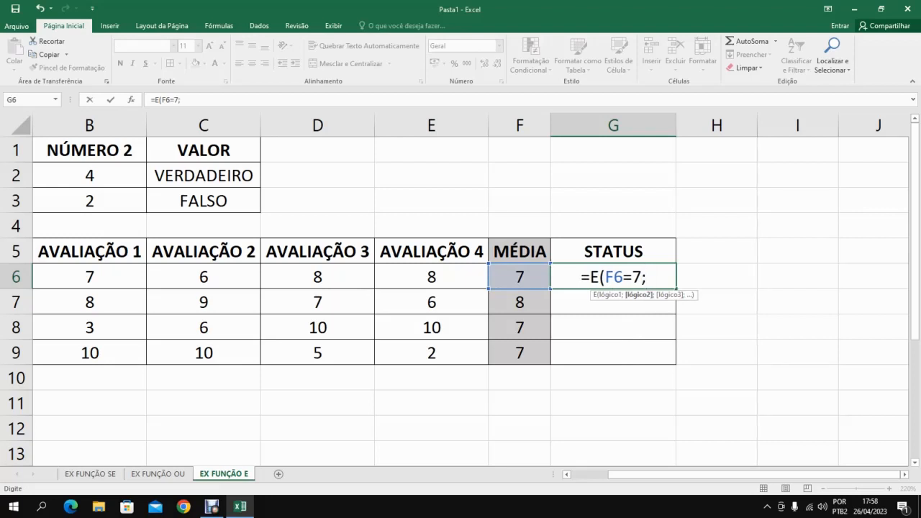
type("F6")
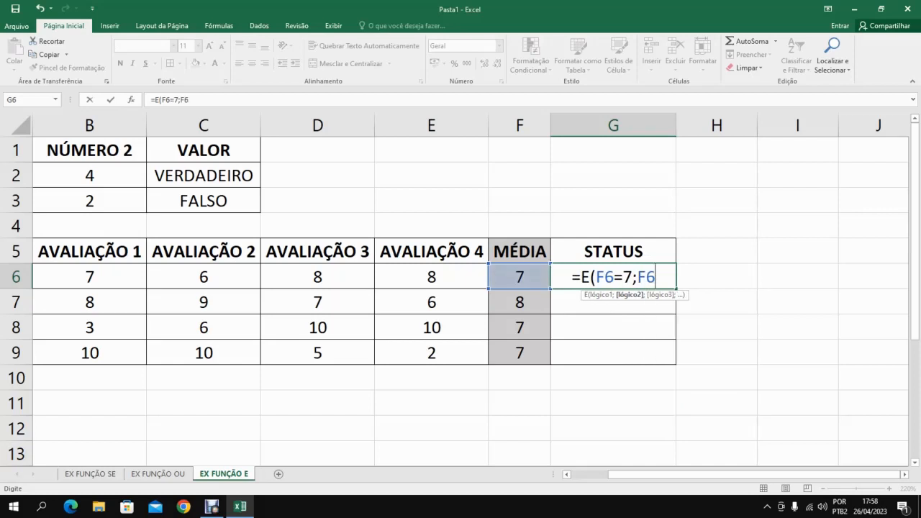
Add F6>7 as the second condition and enter the formula =E(F6=7;F6>7) in G6.
type("<")
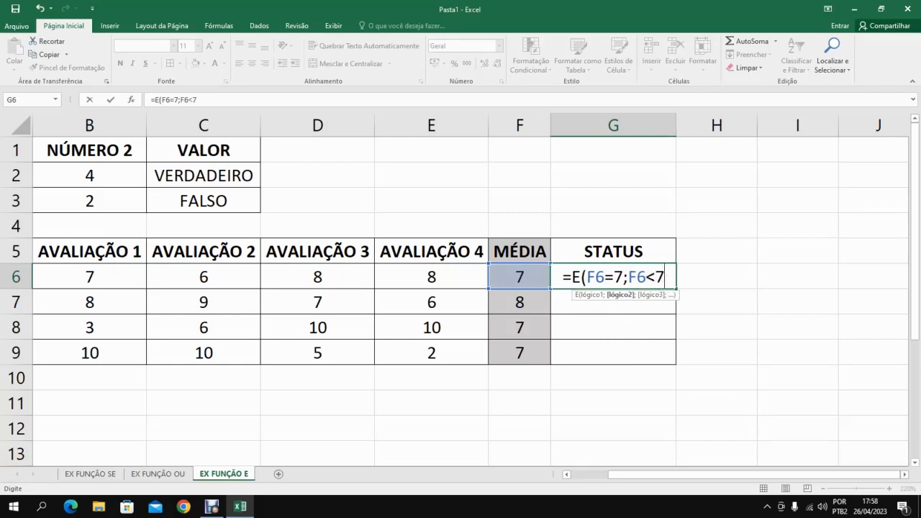
type("7")
key("BackSpace")
key("BackSpace")
type(">7")
key("Return")
Fill the STATUS formula from G6 down to G9.
left_click(613, 278)
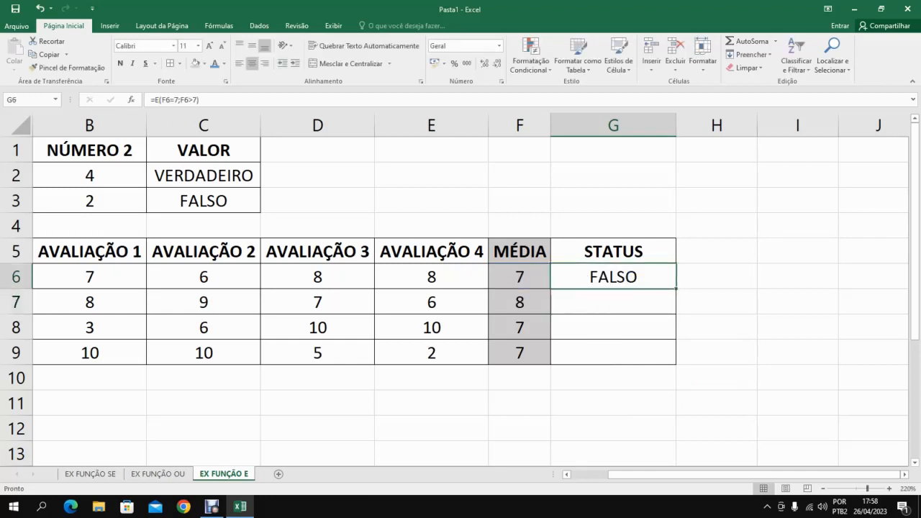
left_click_drag(676, 288, 676, 290)
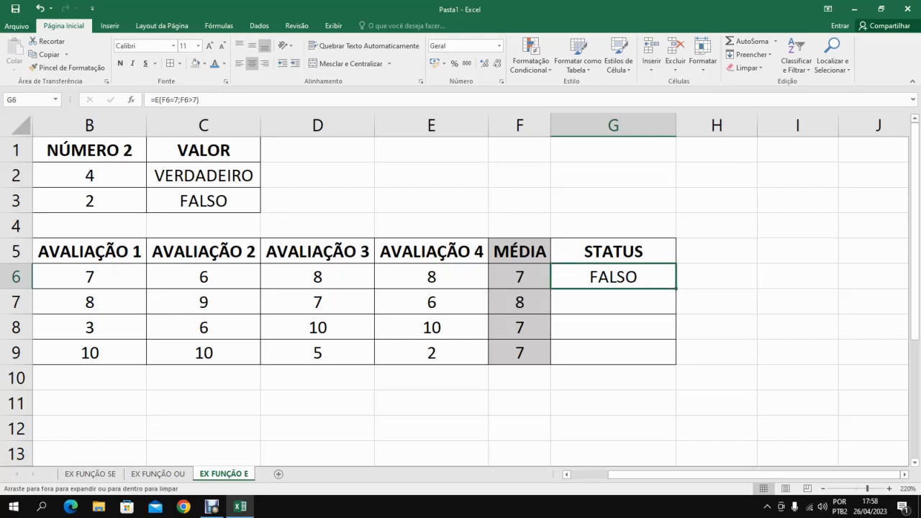
left_click_drag(676, 288, 676, 354)
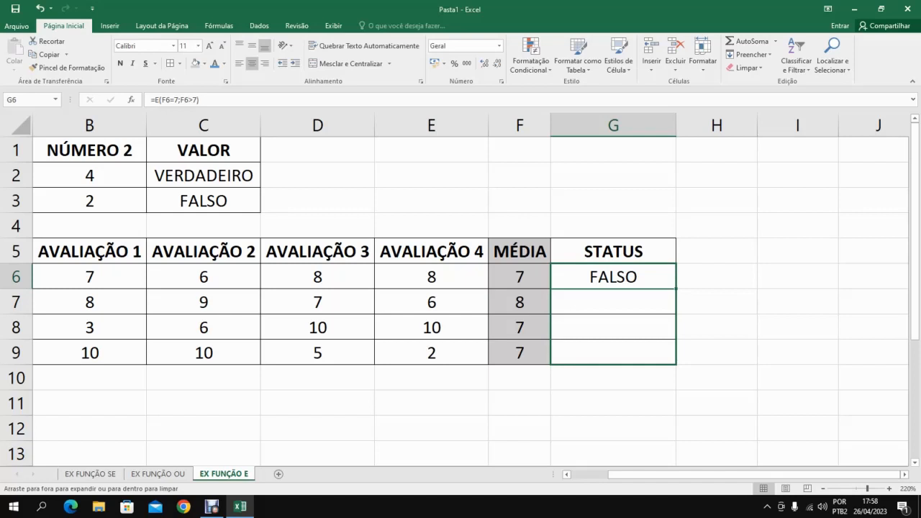
left_click_drag(677, 290, 676, 355)
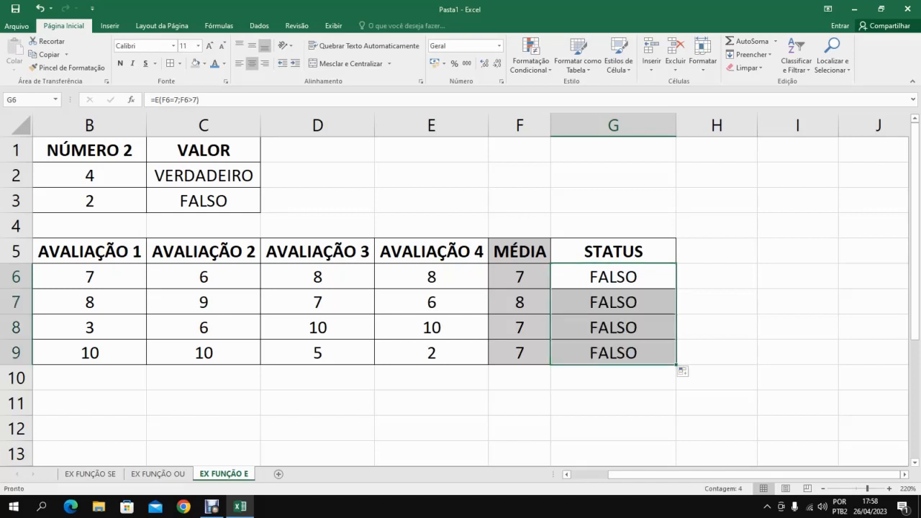
left_click(625, 353)
Format the averages in F6:F9 as numbers with two decimal places and a thousands separator.
left_click_drag(520, 277, 519, 352)
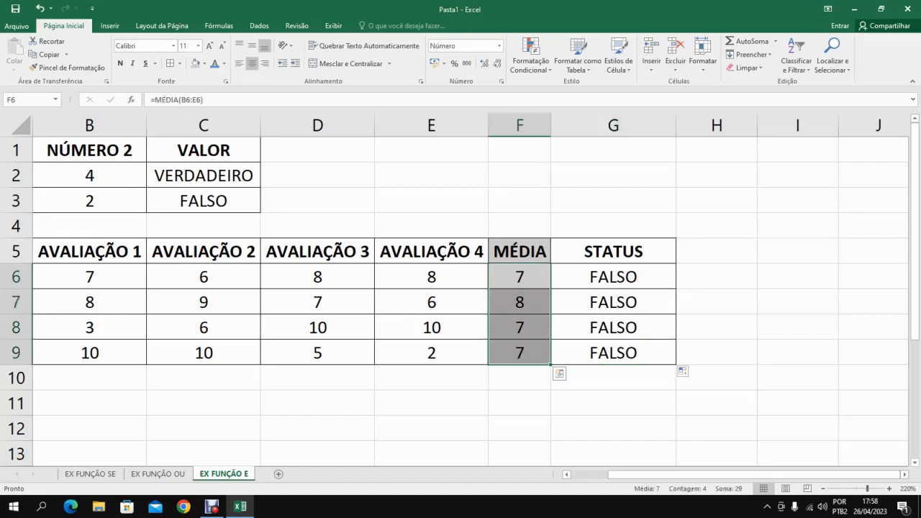
right_click(511, 282)
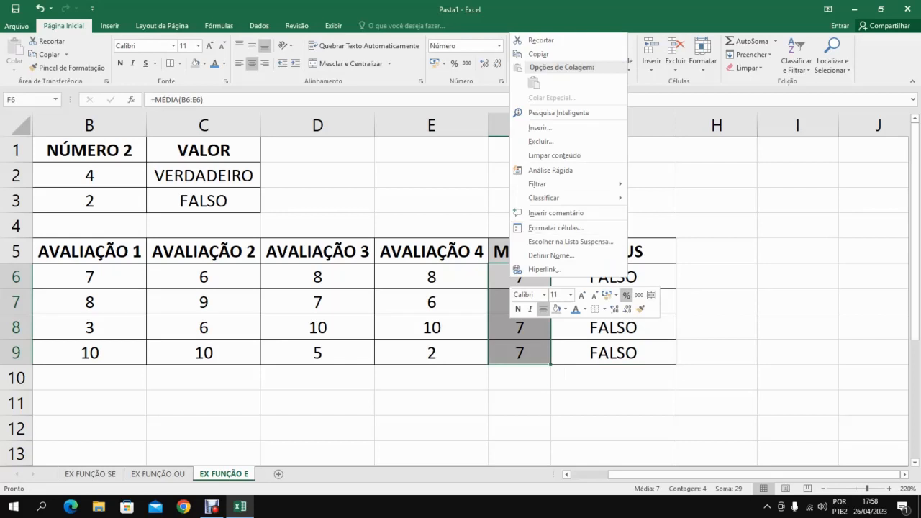
left_click(556, 227)
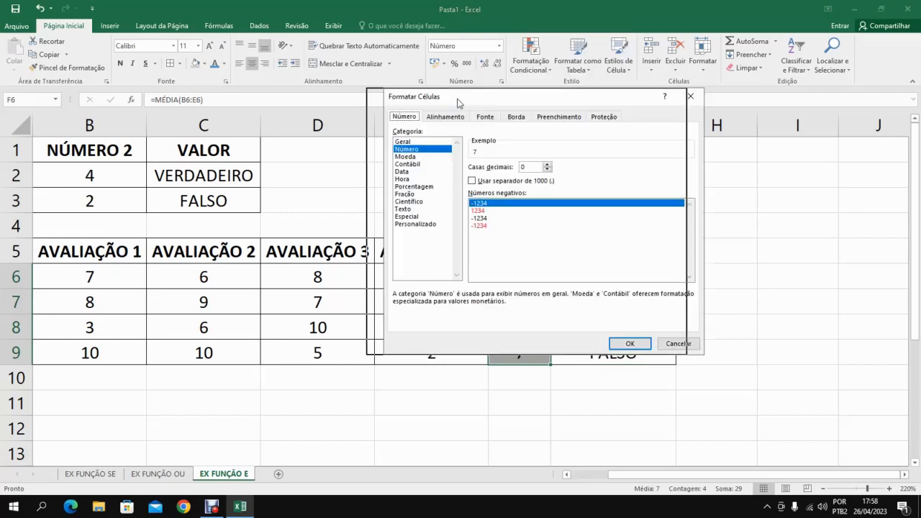
left_click_drag(458, 99, 126, 100)
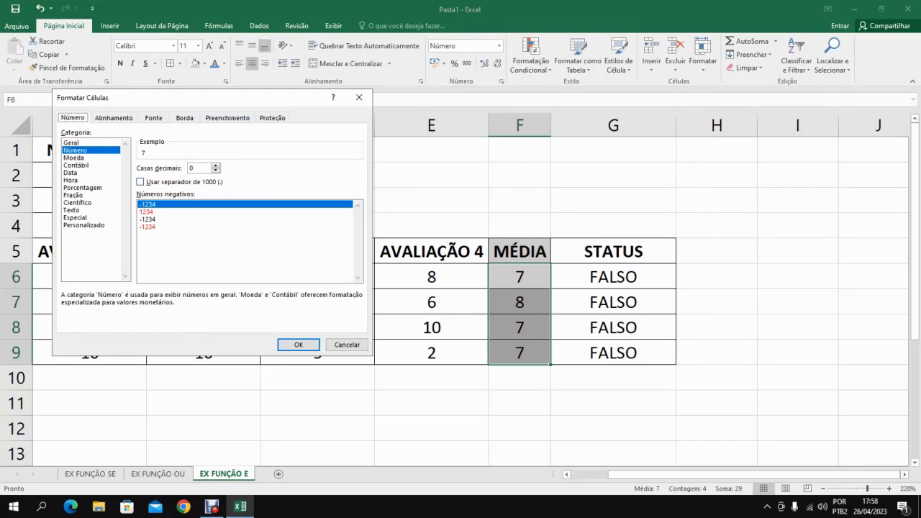
left_click(140, 182)
left_click(215, 166)
left_click(215, 165)
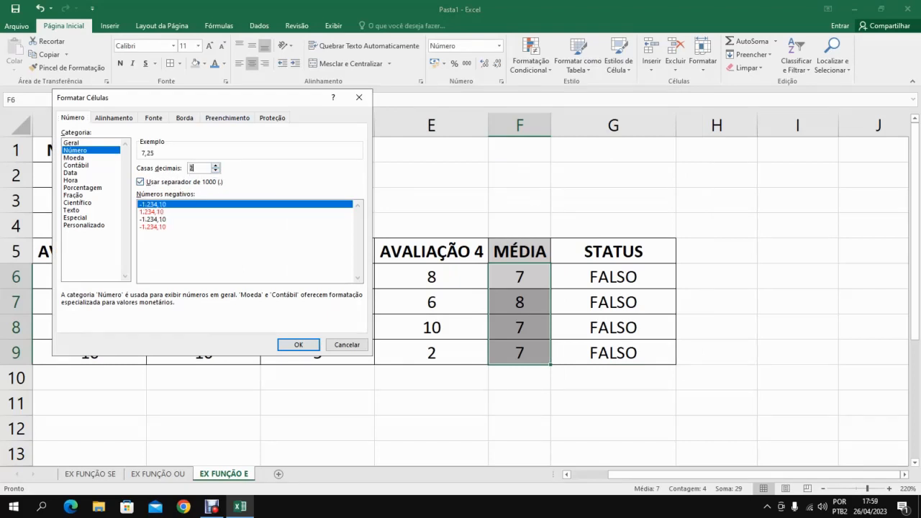
left_click(298, 345)
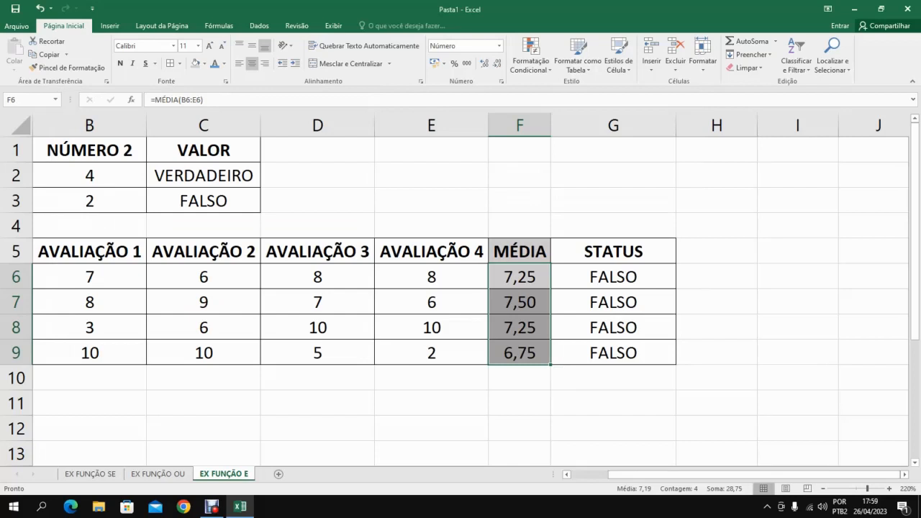
Zoom out to 190% and review the conditions F6=7 and F6>7 in the G6 formula.
left_click(823, 489)
left_click(824, 489)
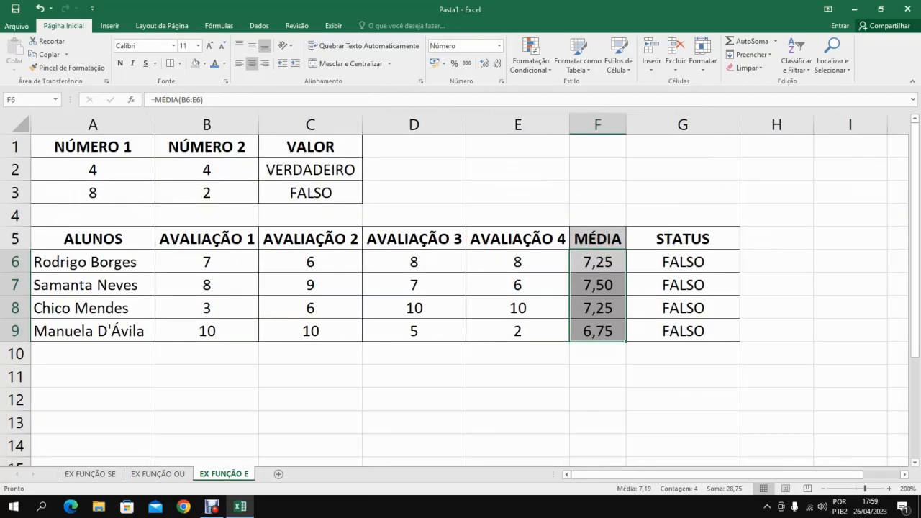
left_click(824, 489)
key("Right")
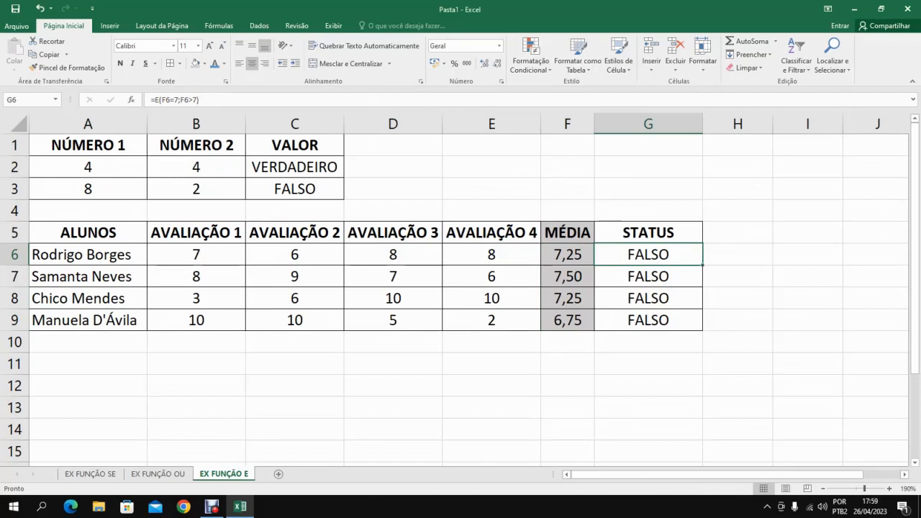
key("F2")
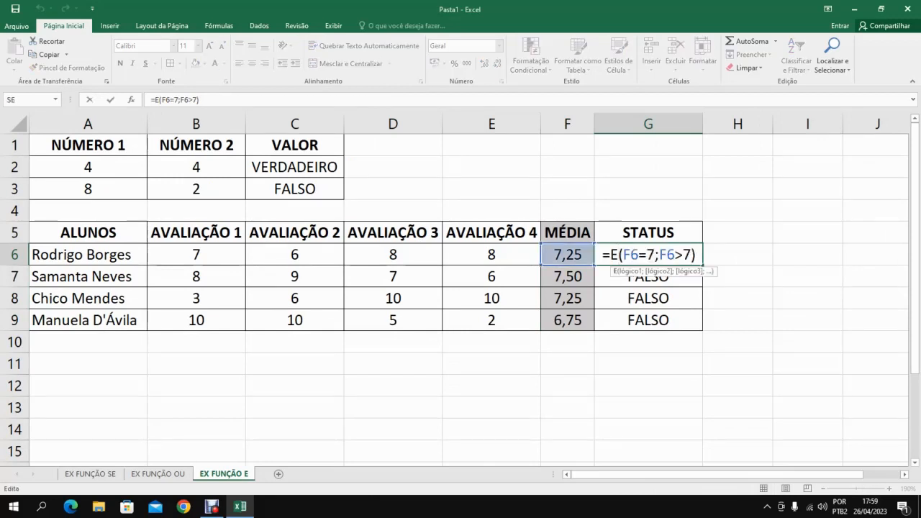
left_click_drag(624, 254, 655, 254)
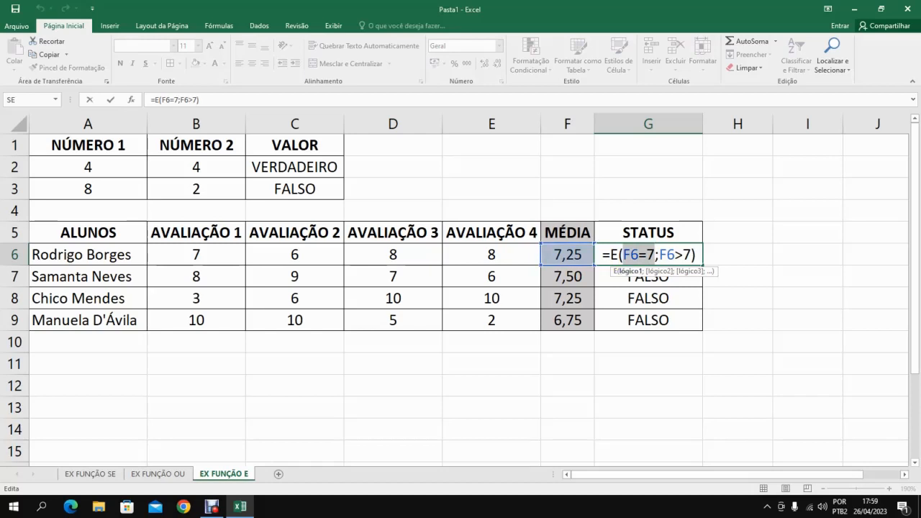
left_click(660, 255)
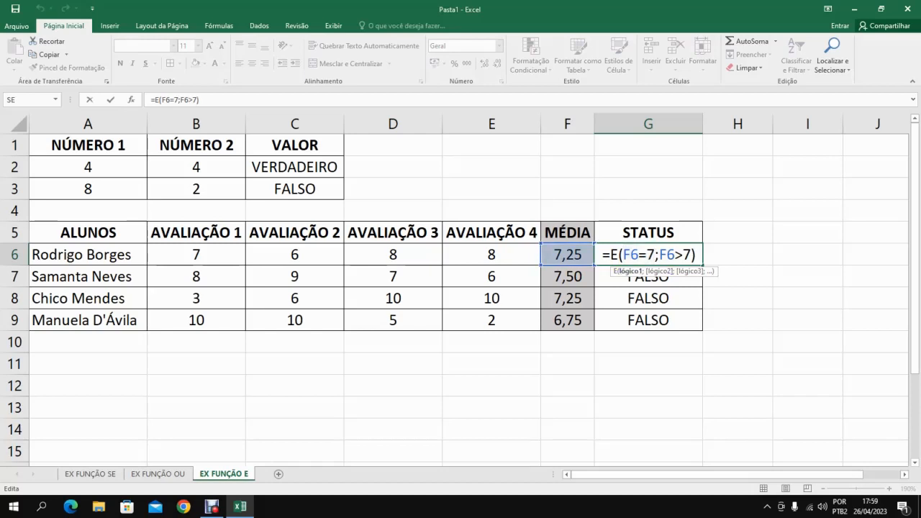
left_click(690, 255)
left_click_drag(659, 255, 691, 255)
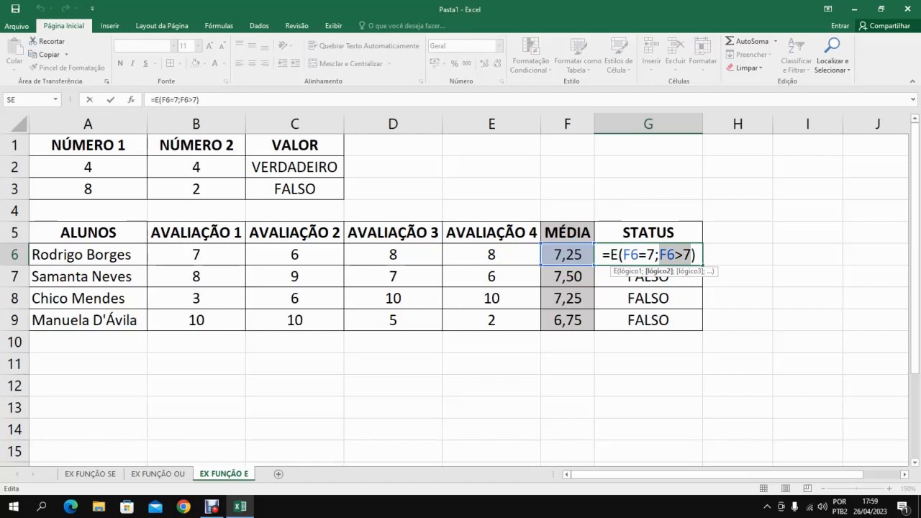
left_click_drag(656, 255, 623, 255)
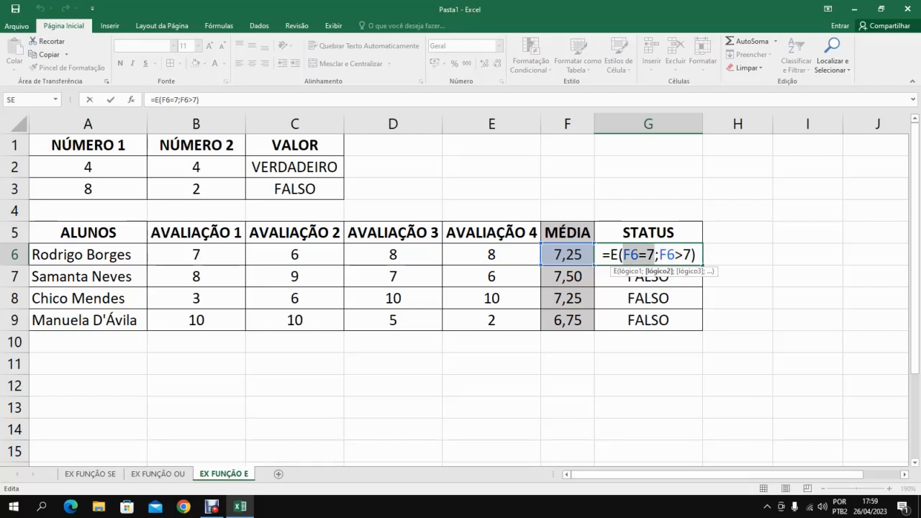
key("Return")
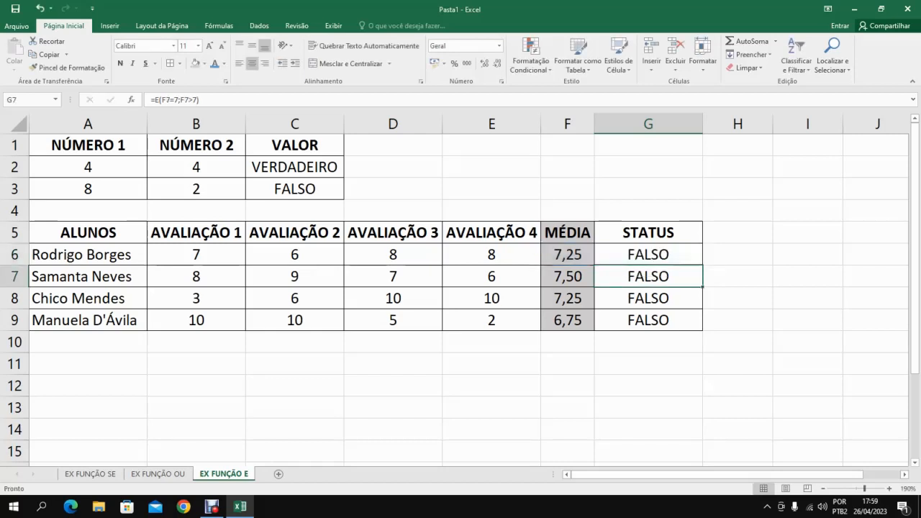
Replace the average formula in F6 with the value 7.
left_click(568, 254)
type("7")
key("ctrl+Return")
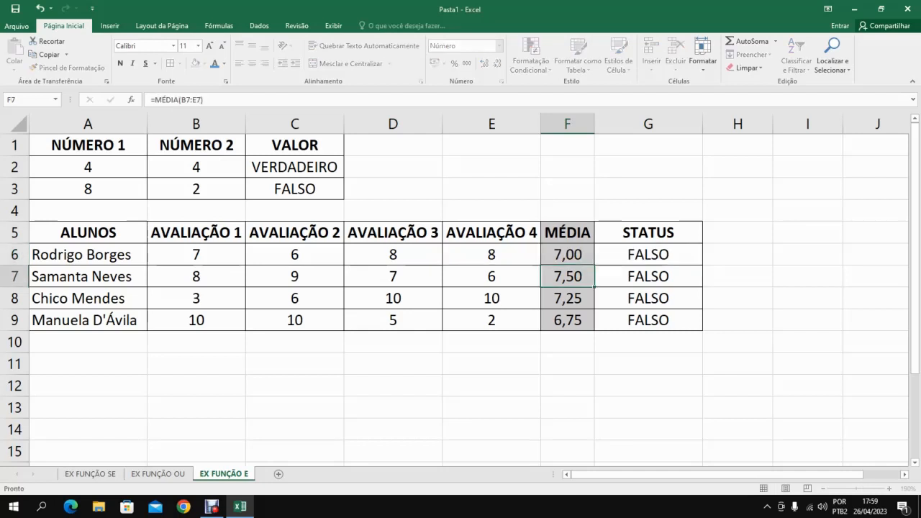
Reexamine both conditions of the G6 formula against the new average in F6.
left_click(648, 255)
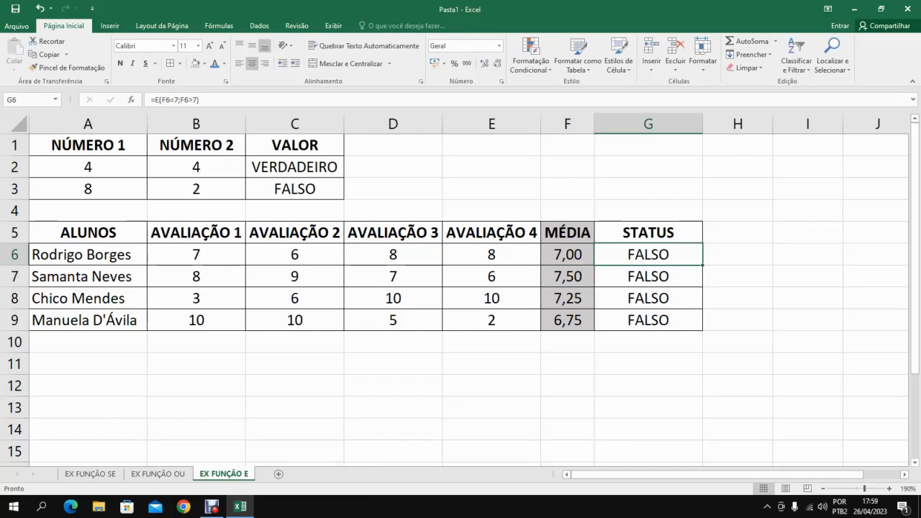
key("F2")
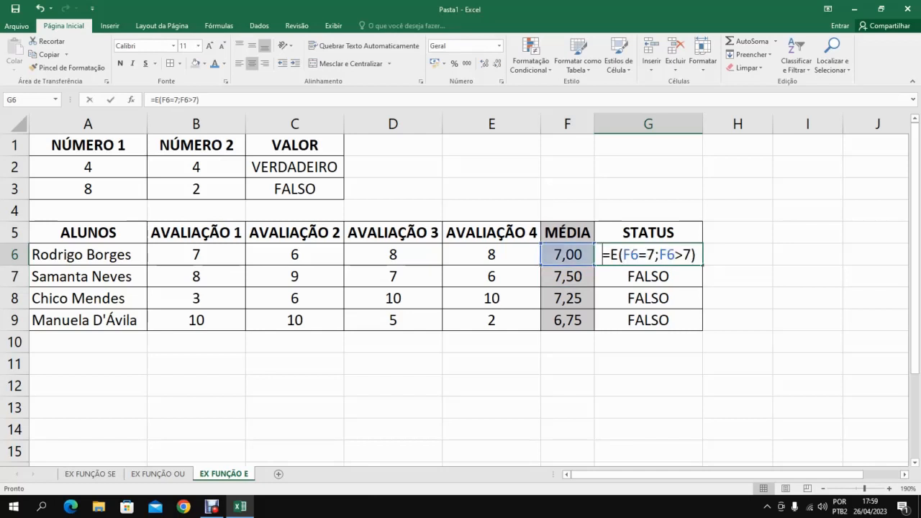
key("shift+Left")
key("shift+Left")
key("shift+Left")
key("shift+Left")
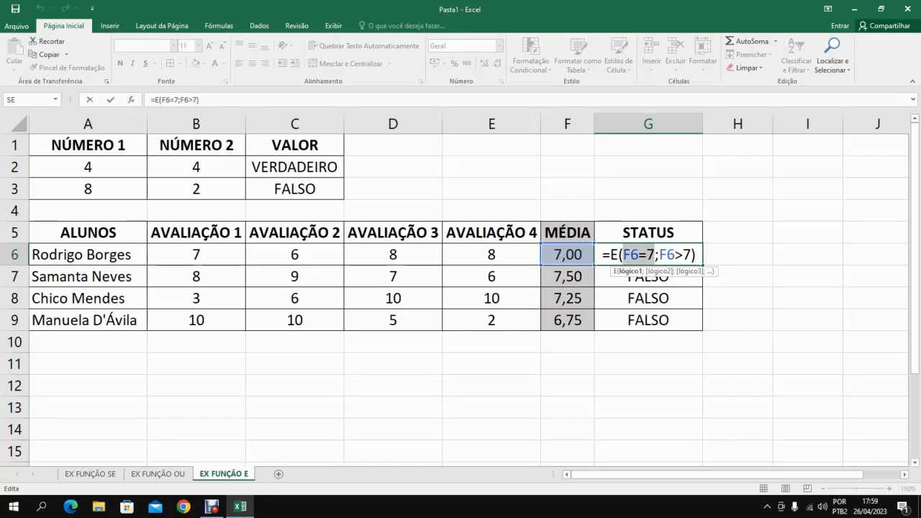
key("Right")
key("Right")
key("shift+Right")
key("shift+Right")
key("shift+Right")
key("shift+Right")
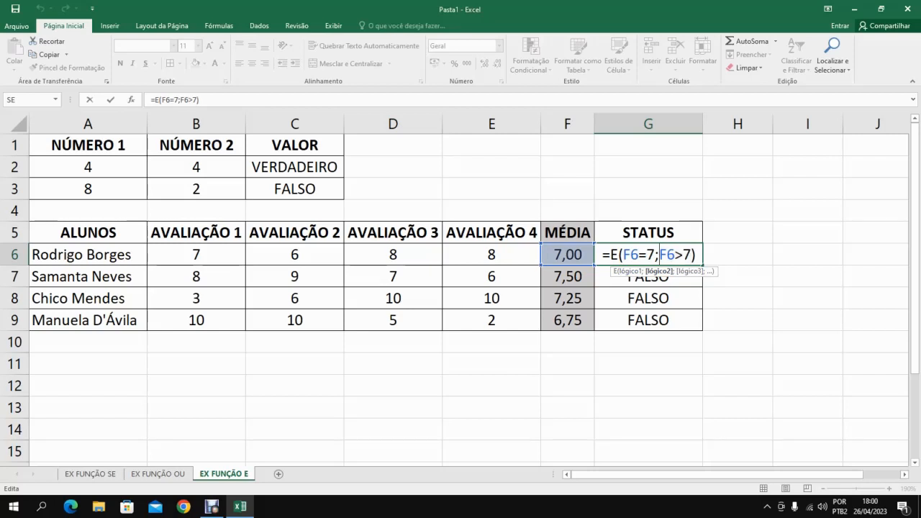
Remove the F6=7 condition from the G6 formula, leaving =E(F6>7), and fill it down through G9.
key("shift+Left")
key("shift+Left")
key("shift+Left")
key("shift+Left")
key("shift+Left")
type("F")
key("BackSpace")
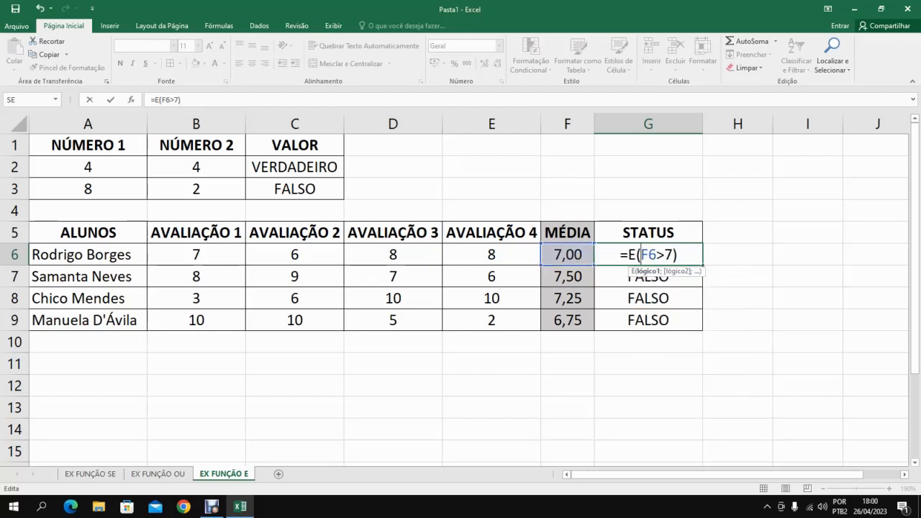
key("Right")
key("Right")
key("Right")
key("Return")
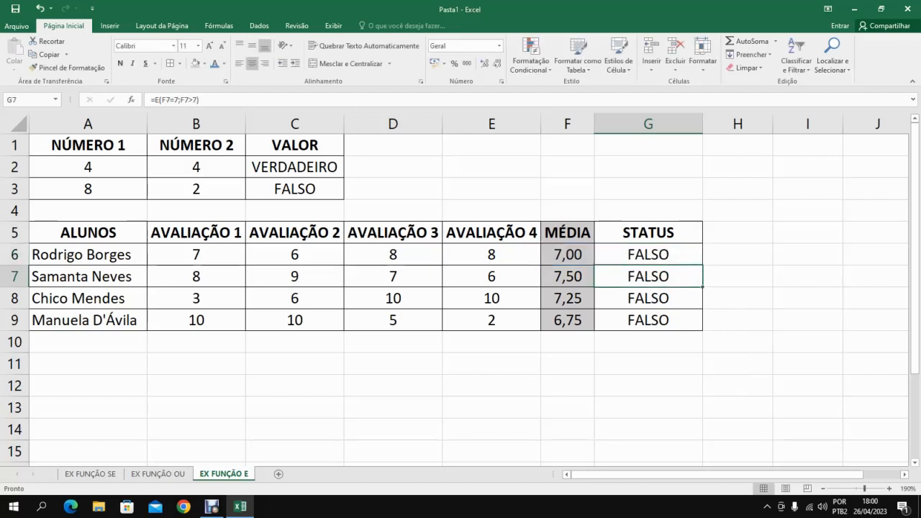
key("Up")
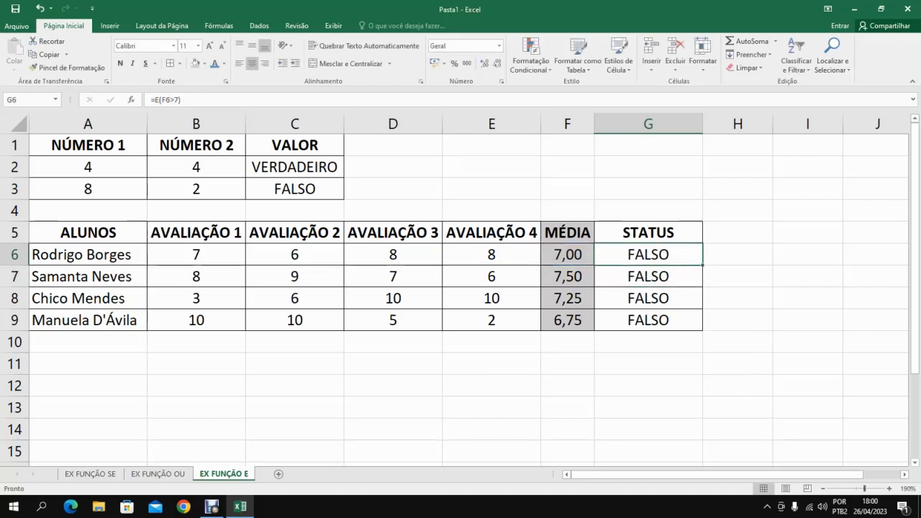
left_click_drag(703, 266, 703, 331)
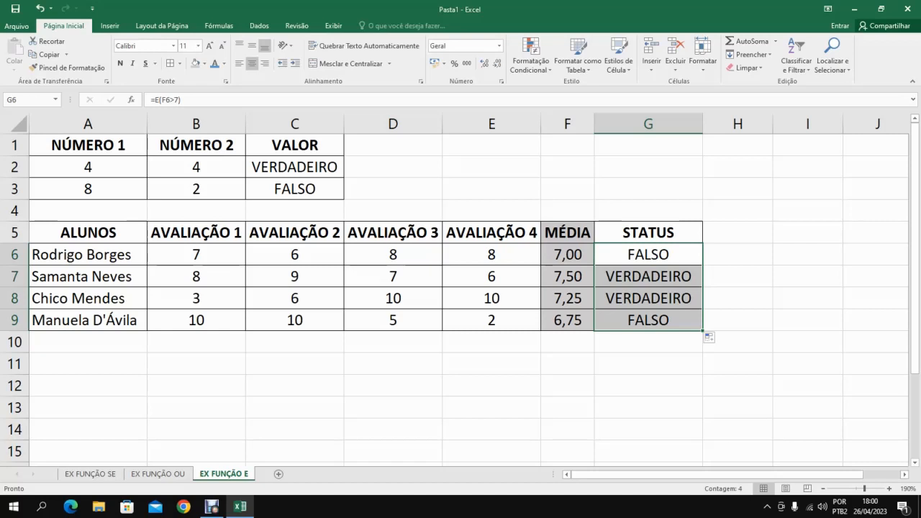
Compare the averages in F6:F9 with the corresponding STATUS results in column G under the greater-than-7 condition.
key("Down")
key("Left")
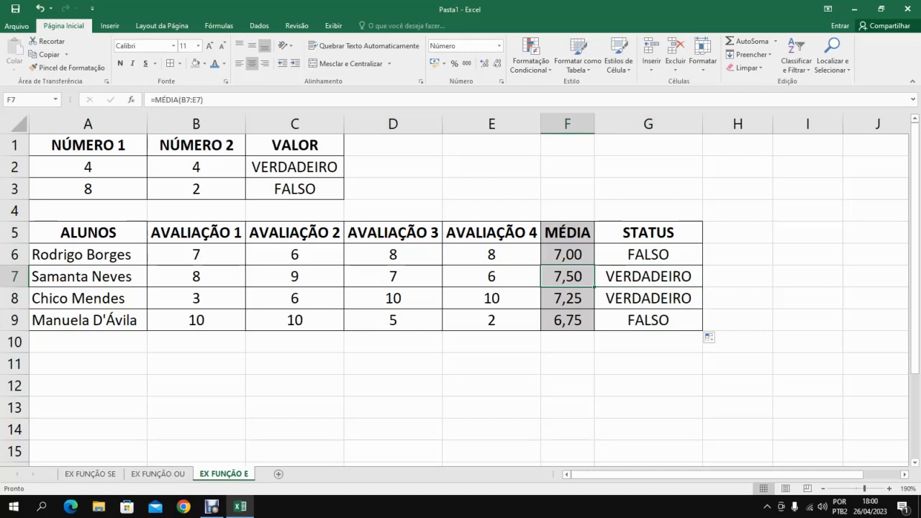
key("Down")
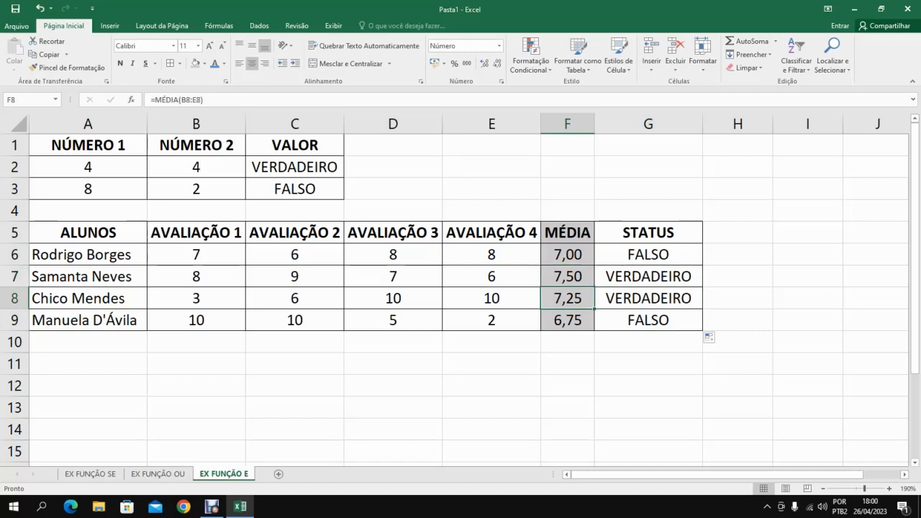
left_click_drag(648, 277, 649, 299)
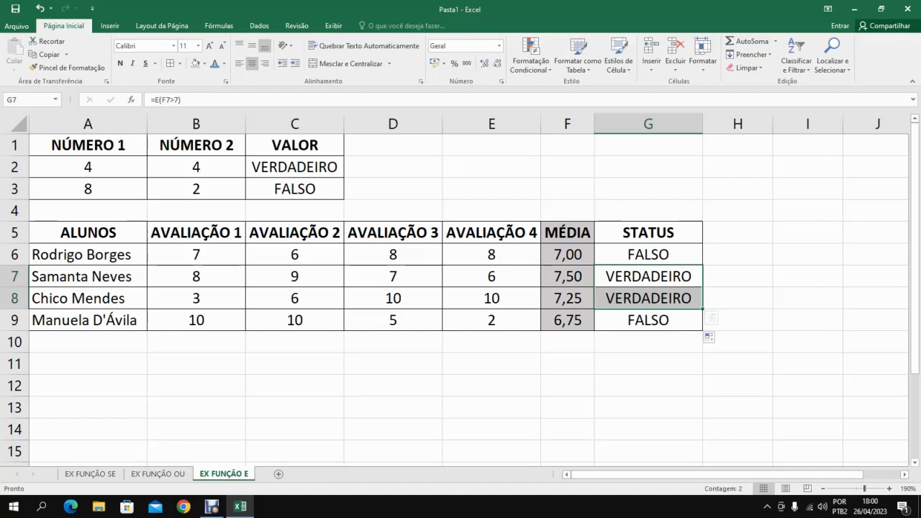
left_click(568, 254)
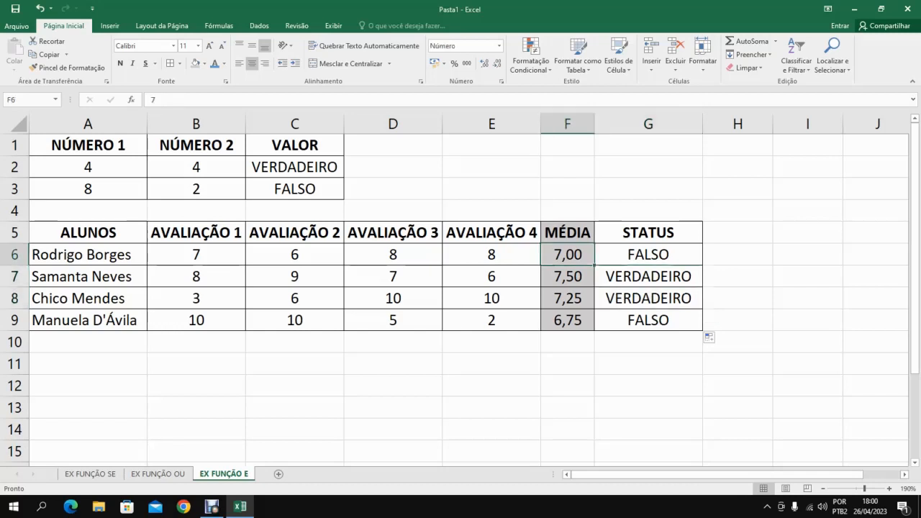
left_click(568, 320)
left_click(648, 255)
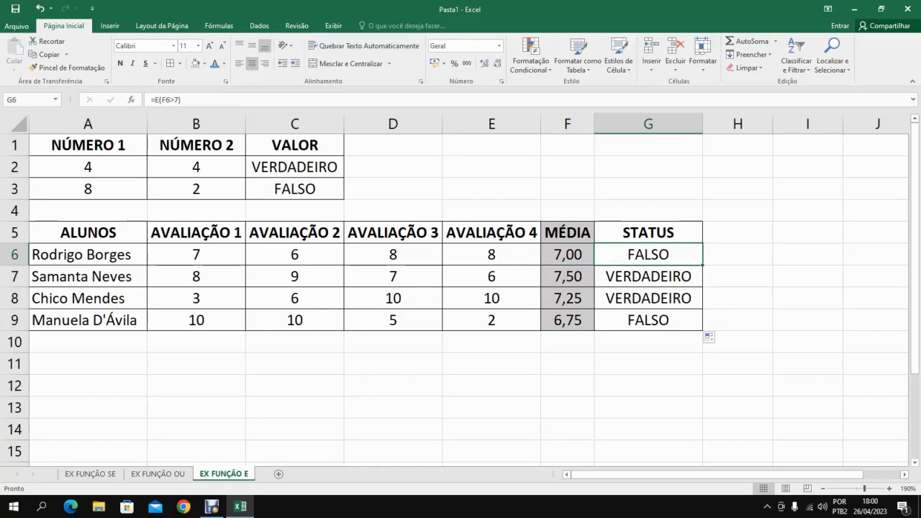
left_click(568, 254)
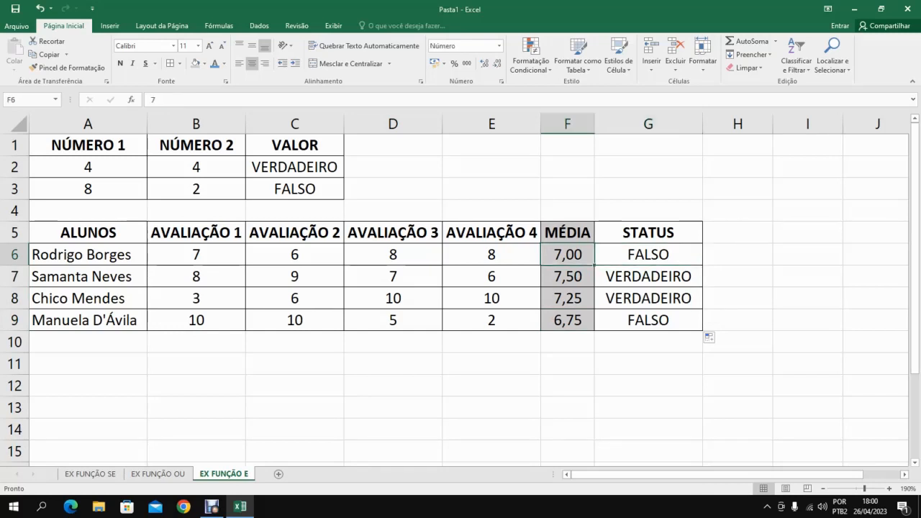
left_click(568, 321)
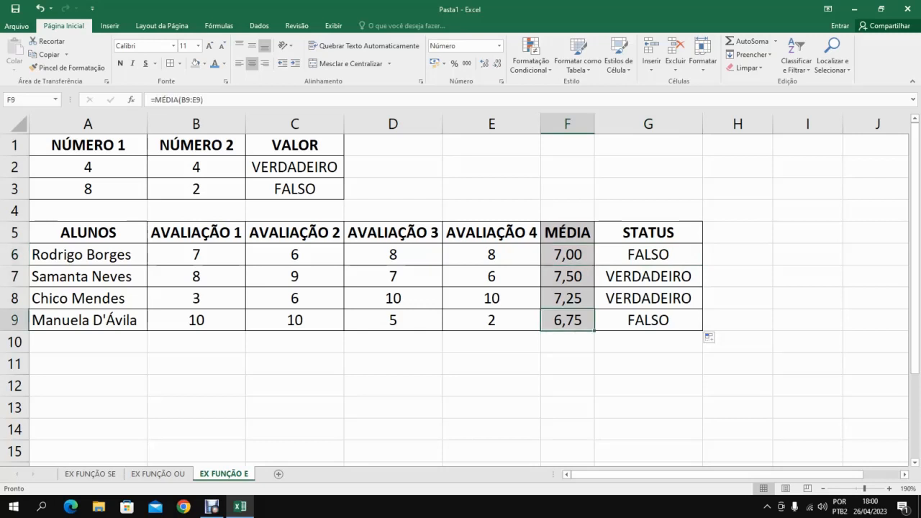
Replace the fixed value in F6 with the average formula =MEDIA(B6:E6) and check the STATUS formula in G6.
left_click(568, 255)
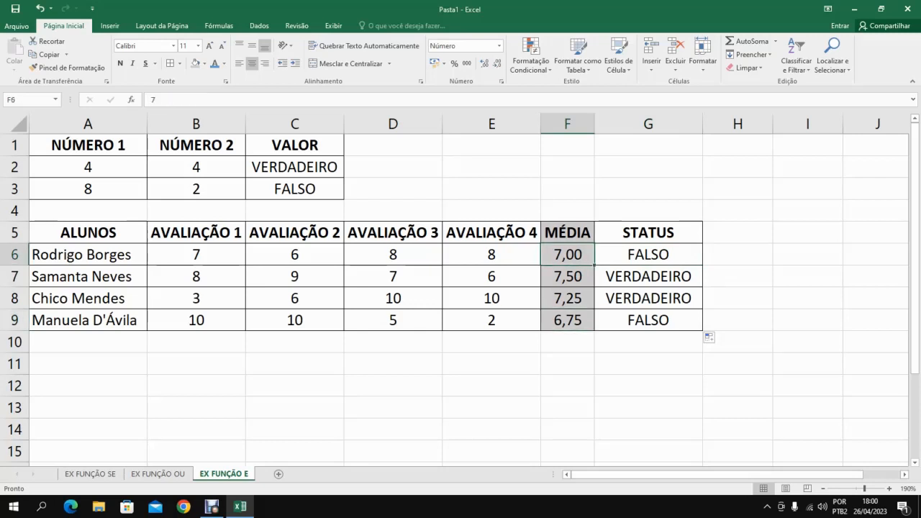
key("F2")
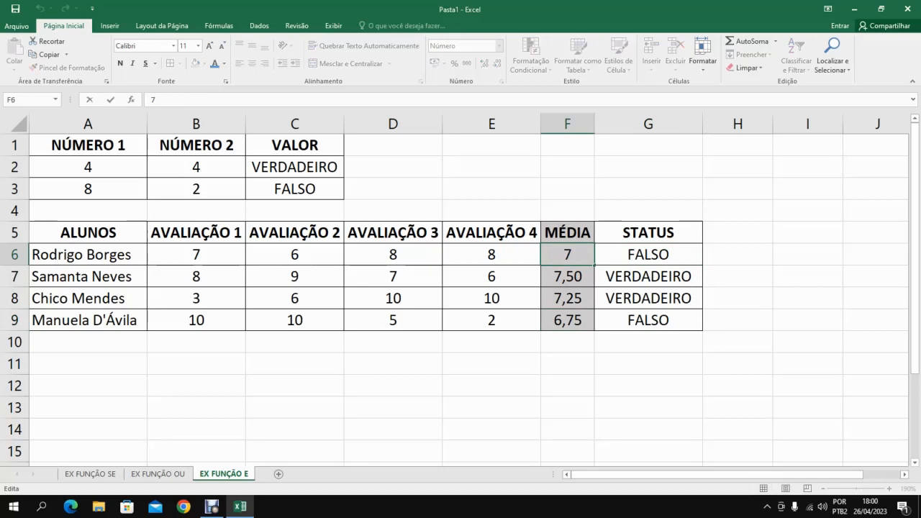
key("BackSpace")
type("=M")
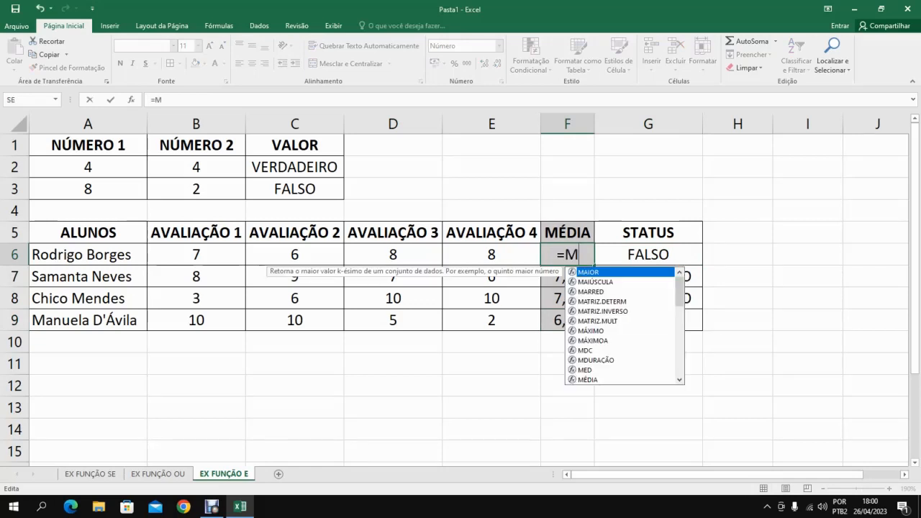
type("EDIA(")
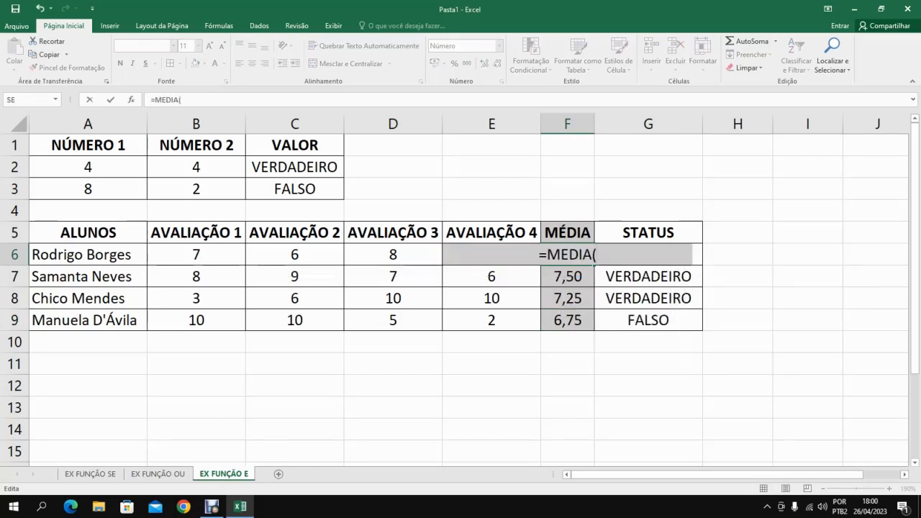
left_click_drag(196, 256, 528, 258)
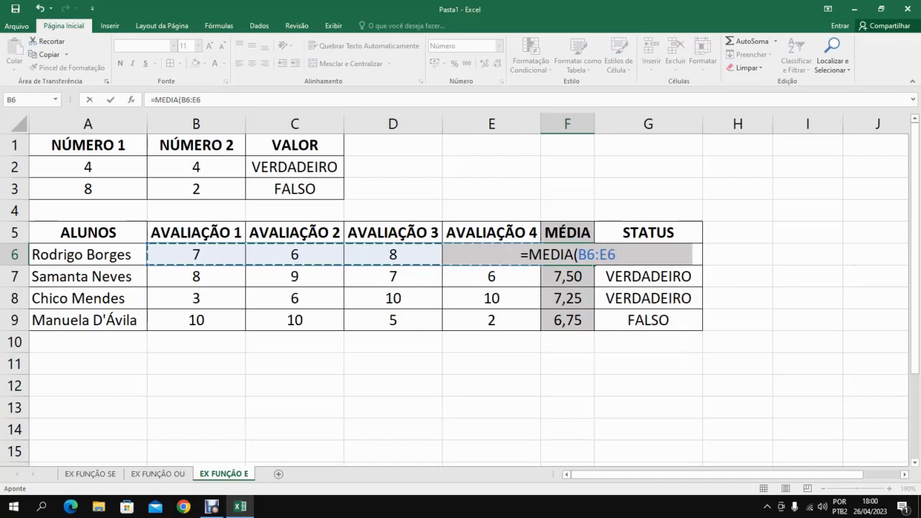
key("Return")
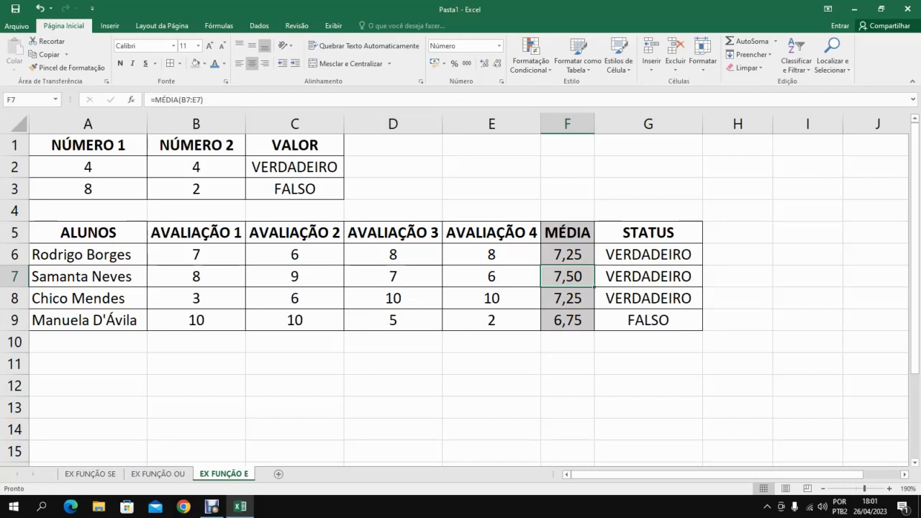
left_click(649, 254)
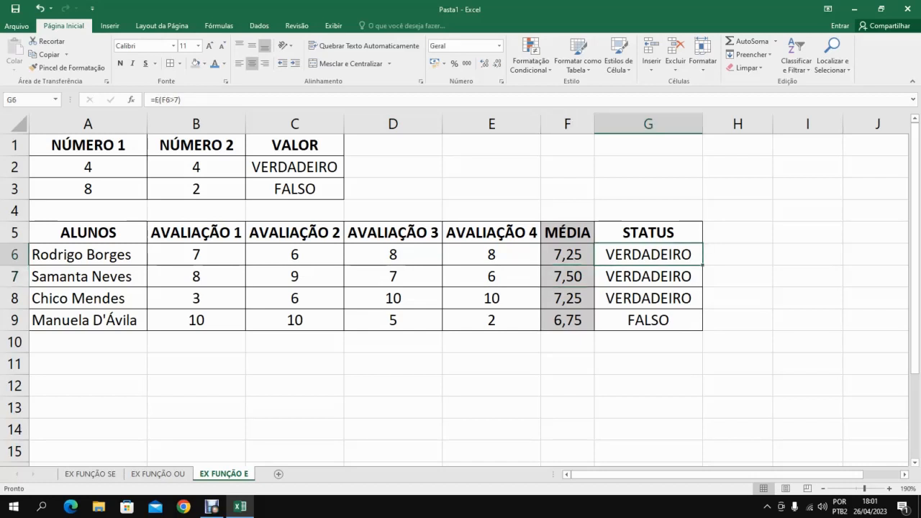
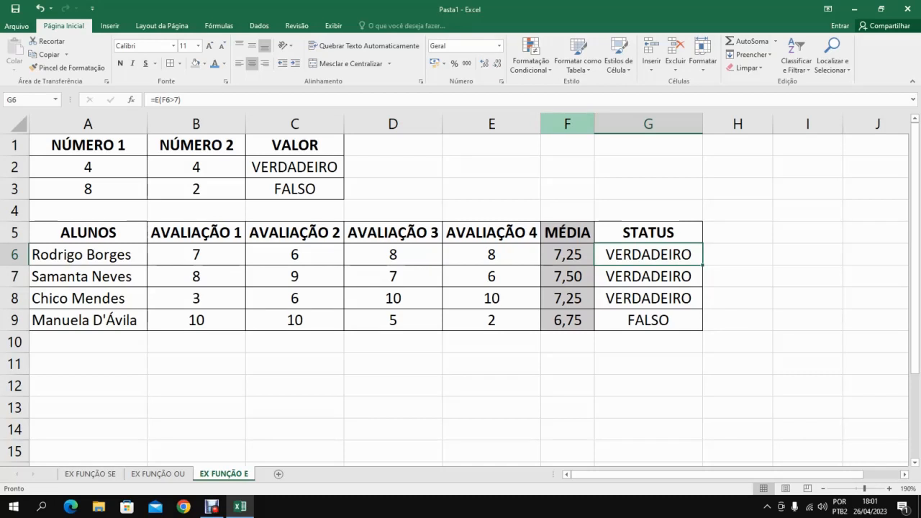
Delete the entire MÉDIA column F from the sheet.
left_click(567, 124)
right_click(566, 127)
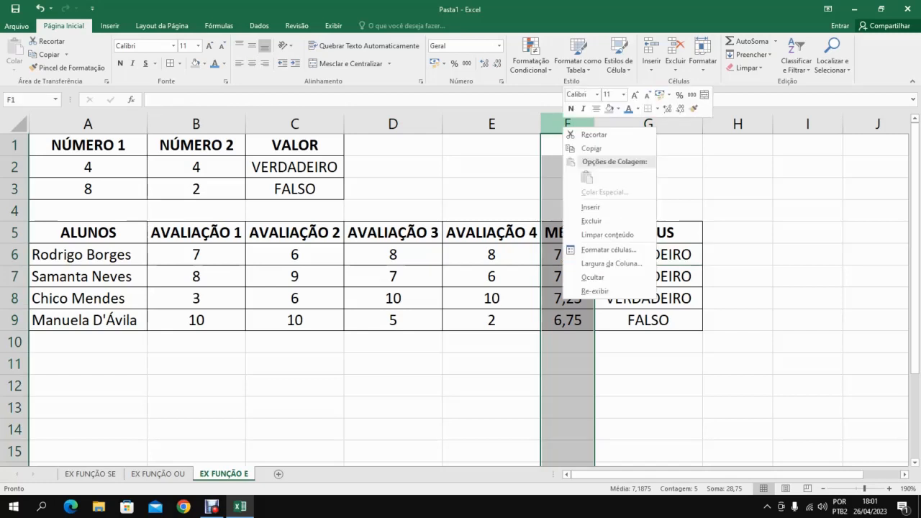
left_click(592, 221)
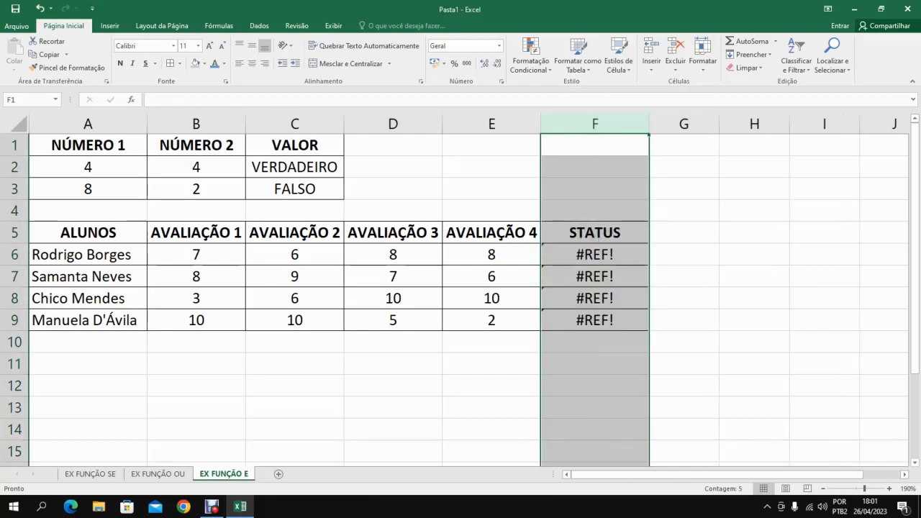
Replace the broken reference in the first student's STATUS formula with the nested average, giving =E(MÉDIA(B6:E6)>7) in F6.
left_click(595, 255)
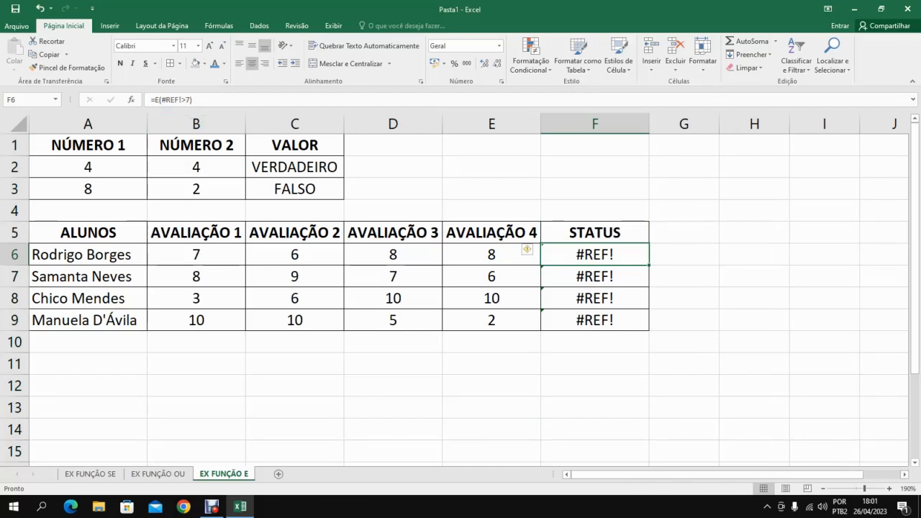
key("F2")
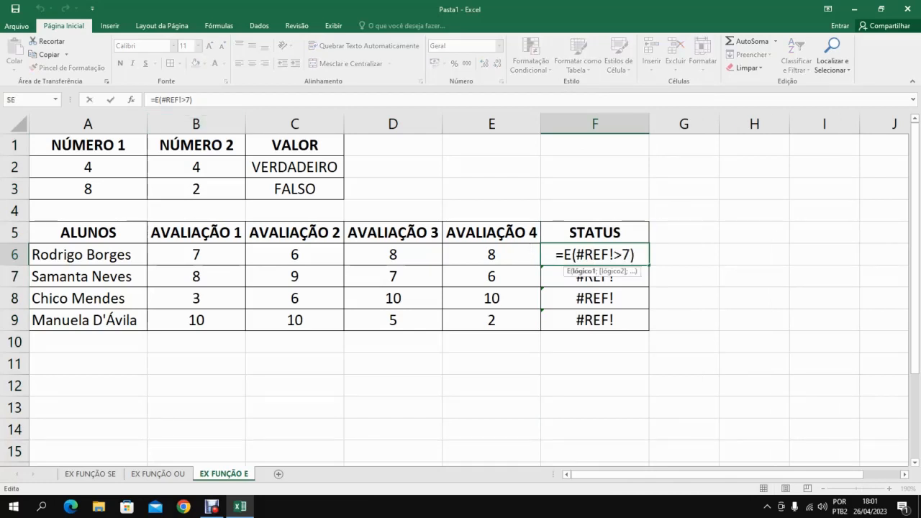
left_click_drag(615, 255, 576, 255)
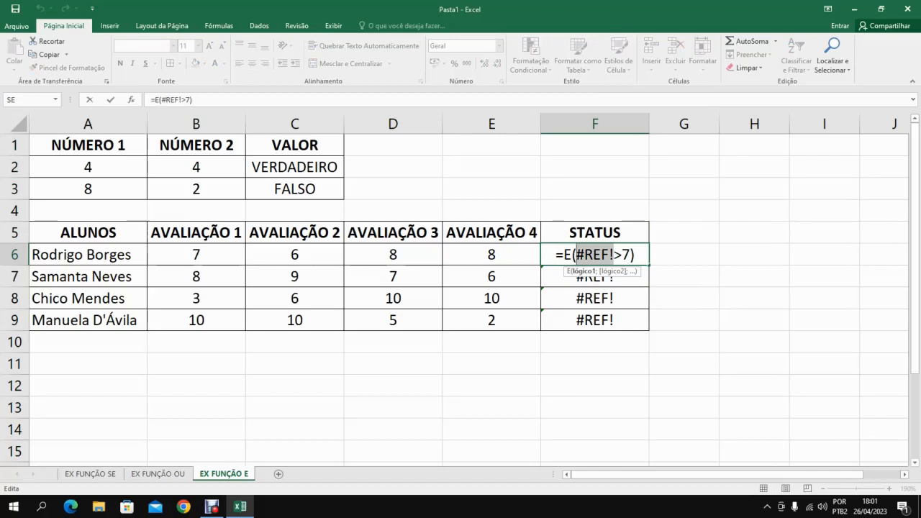
type("M")
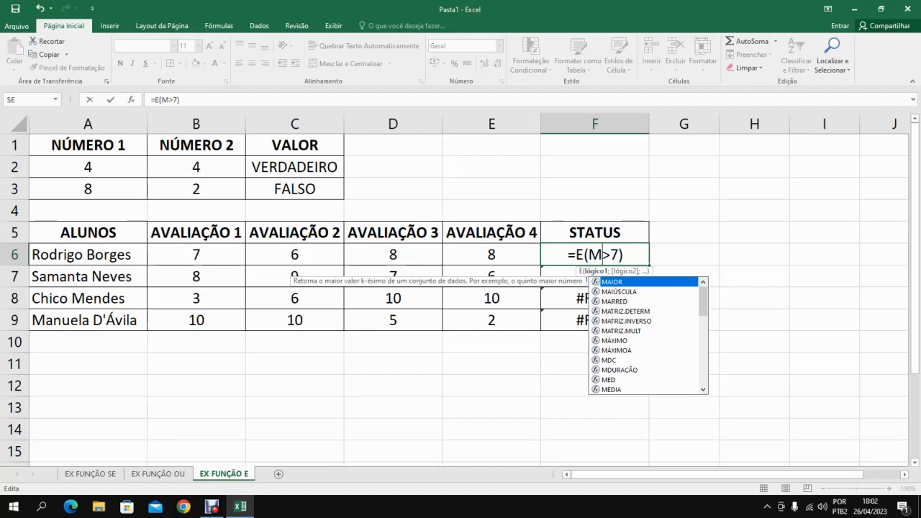
type("EDIA")
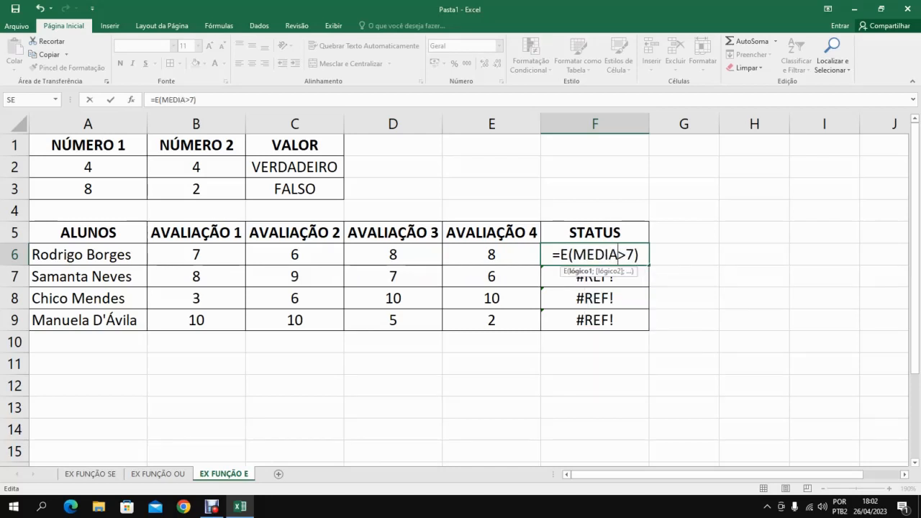
key("BackSpace")
key("BackSpace")
key("BackSpace")
key("BackSpace")
type("ÉDIA")
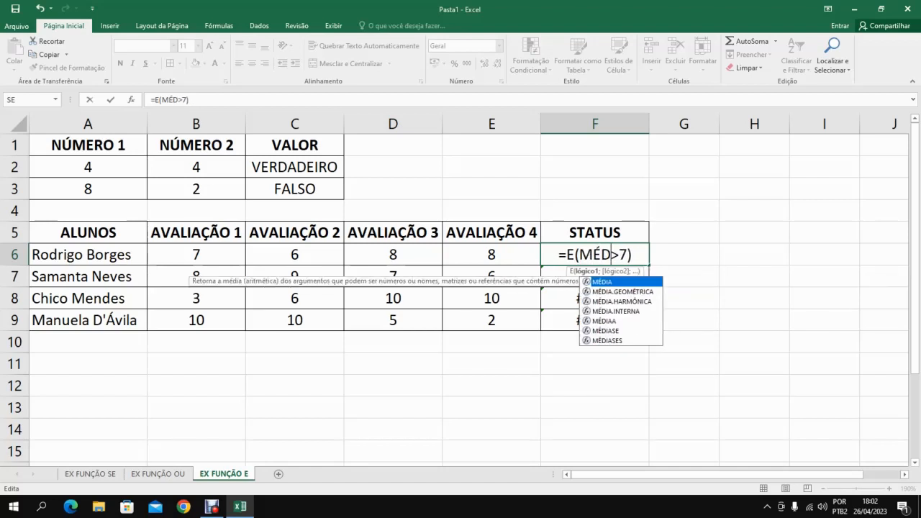
type("(")
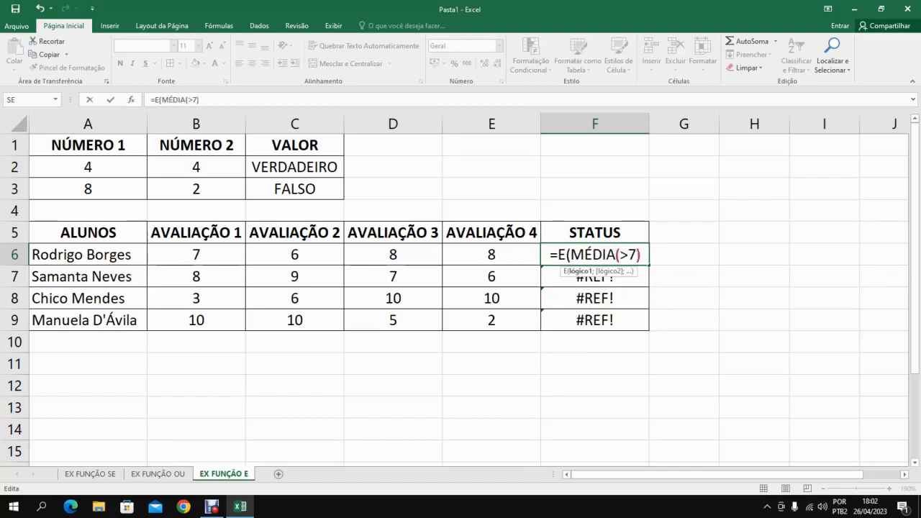
left_click_drag(191, 254, 475, 261)
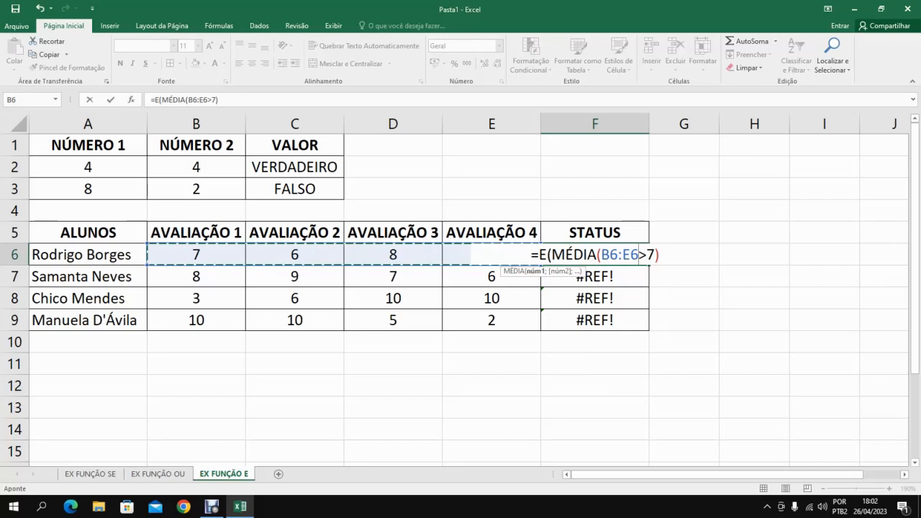
type(")")
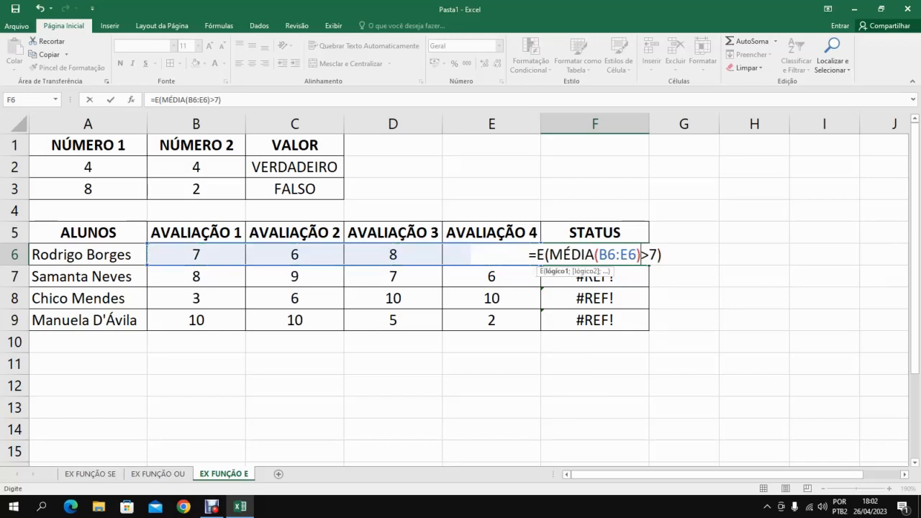
key("Tab")
key("Tab")
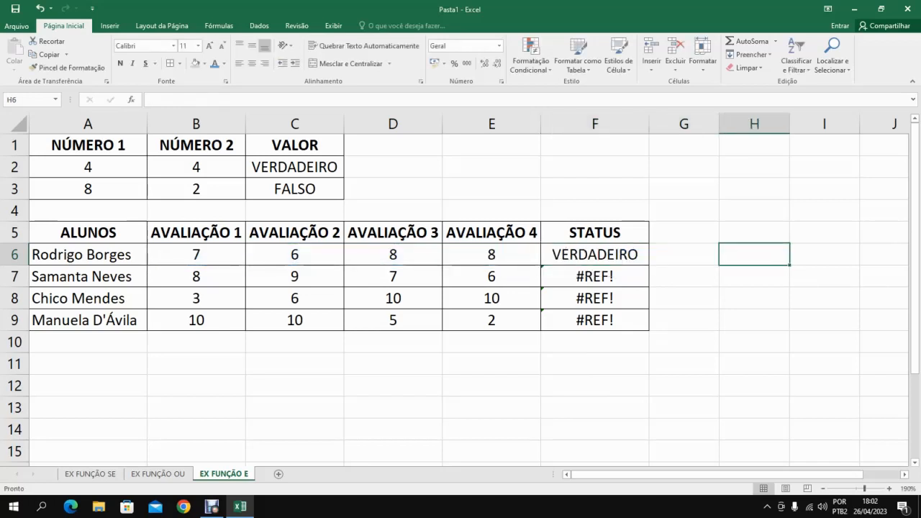
Fill the F6 formula down through F9 and review the copied formula in F9.
key("Left")
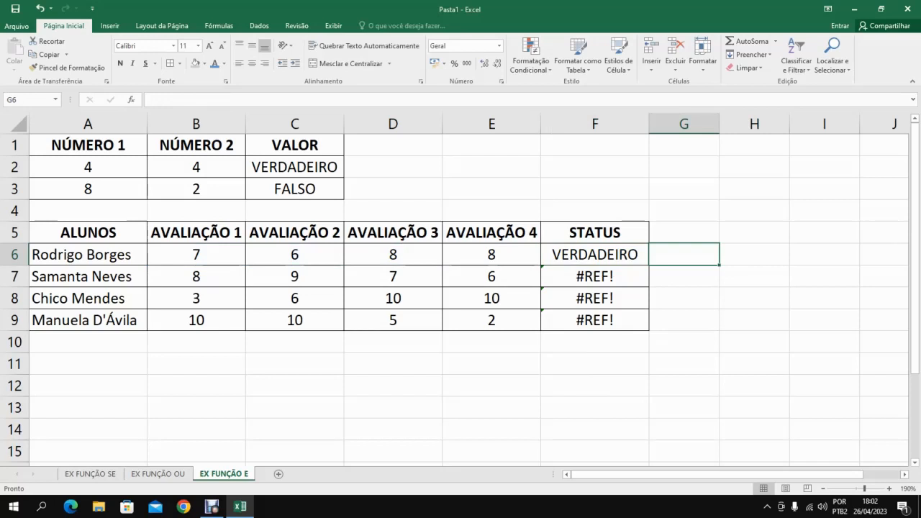
left_click(596, 254)
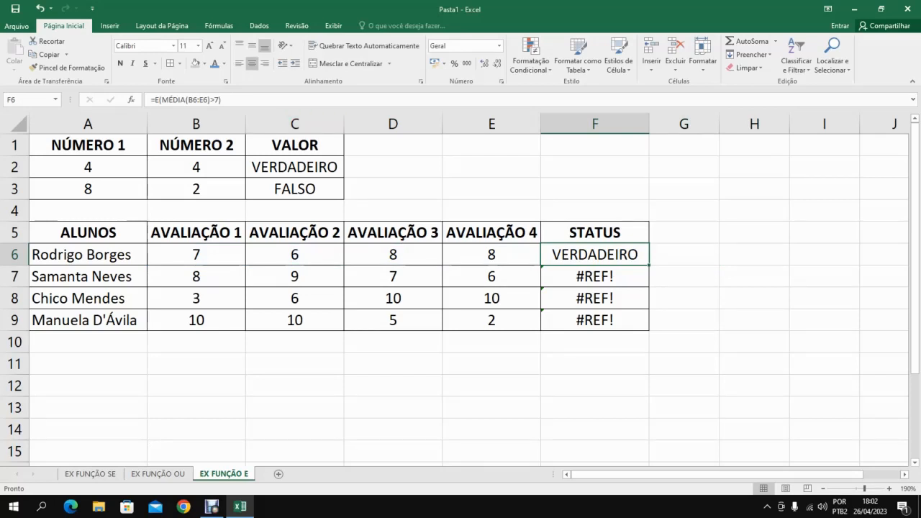
left_click_drag(648, 265, 649, 331)
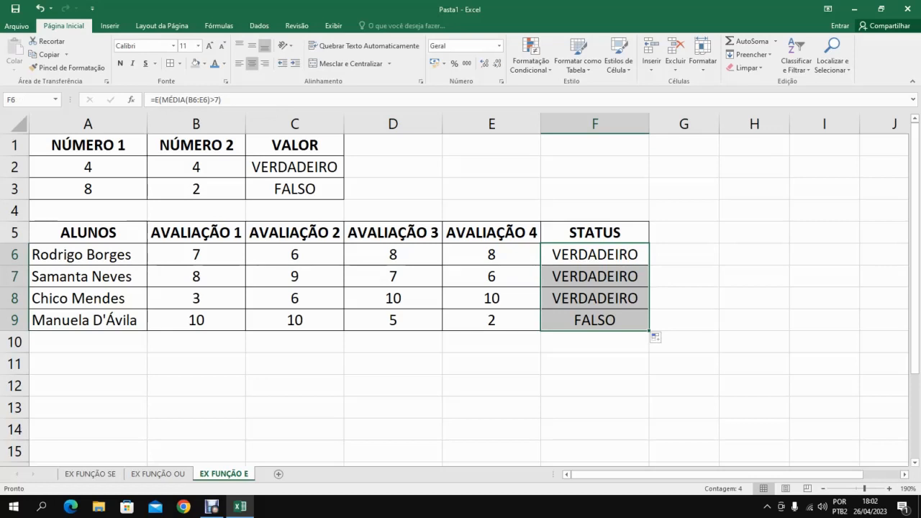
double_click(572, 319)
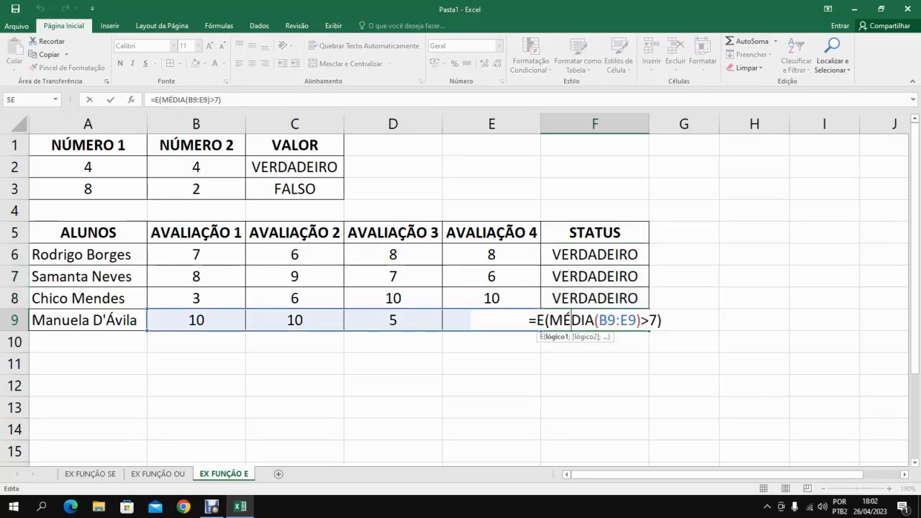
key("Return")
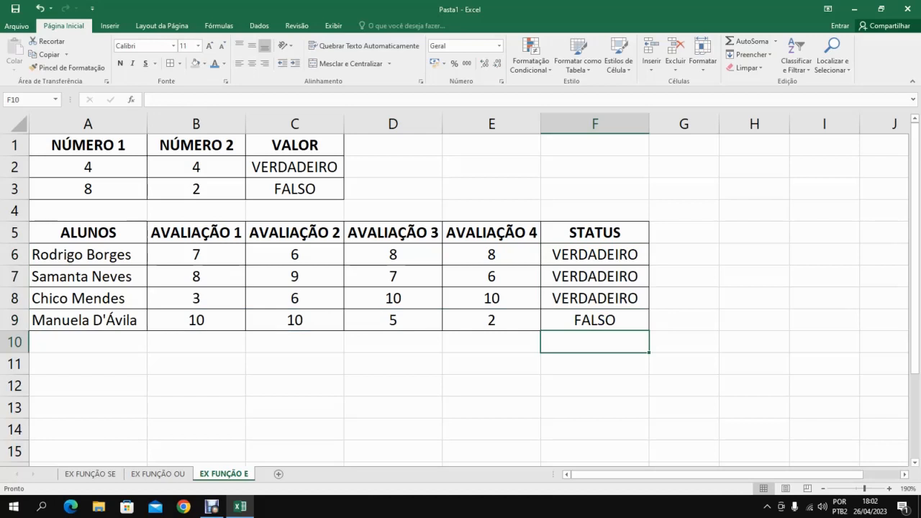
left_click(595, 321)
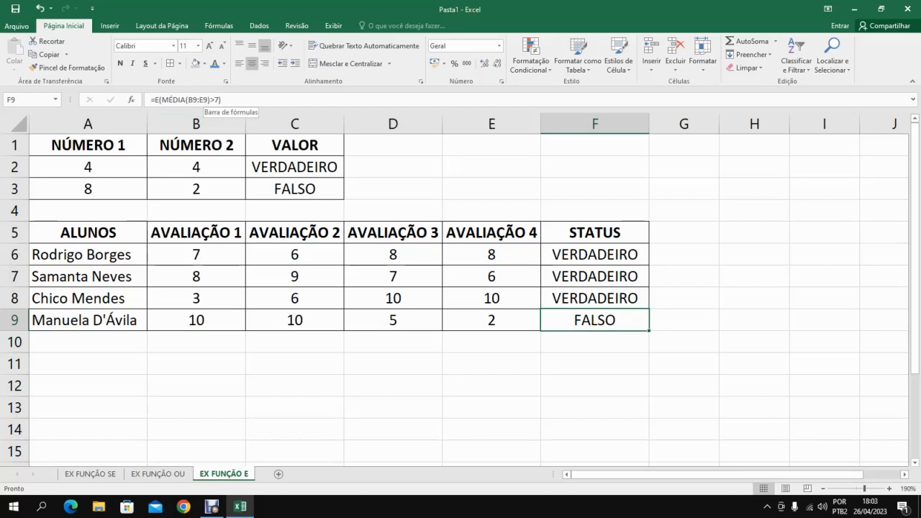
left_click(220, 99)
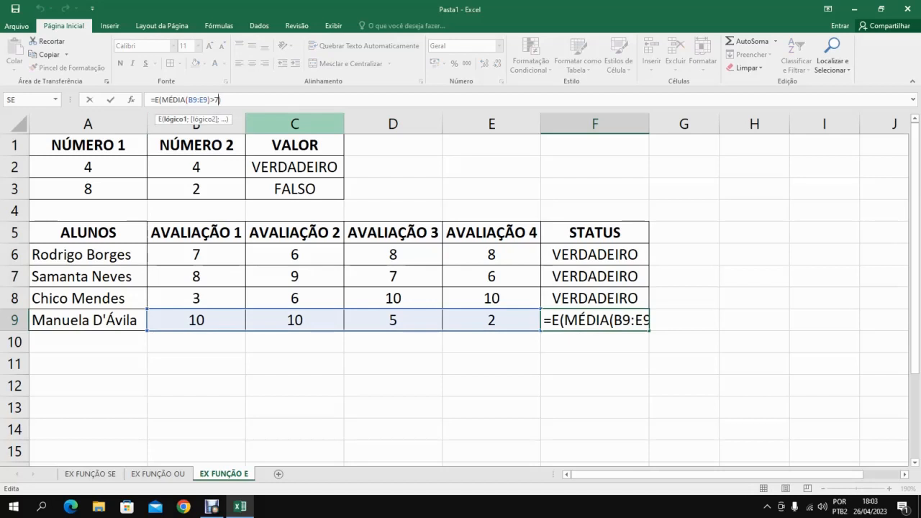
key("Return")
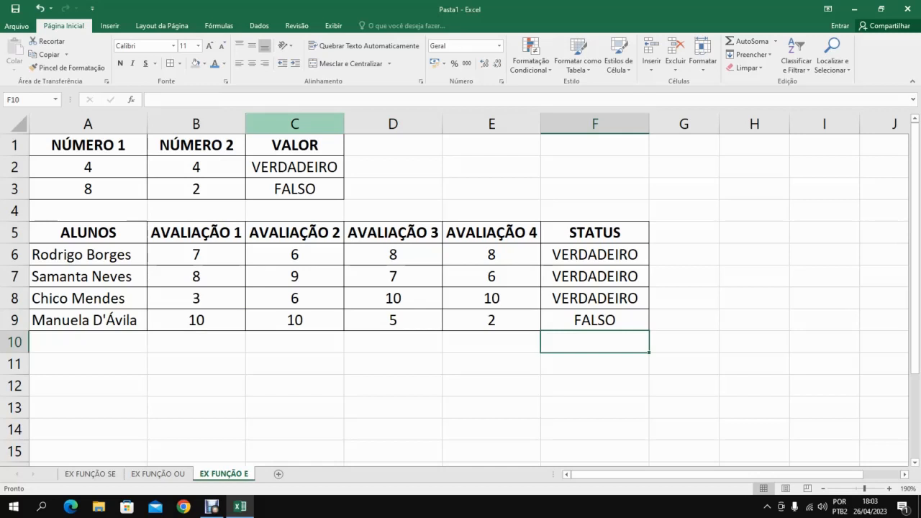
key("Up")
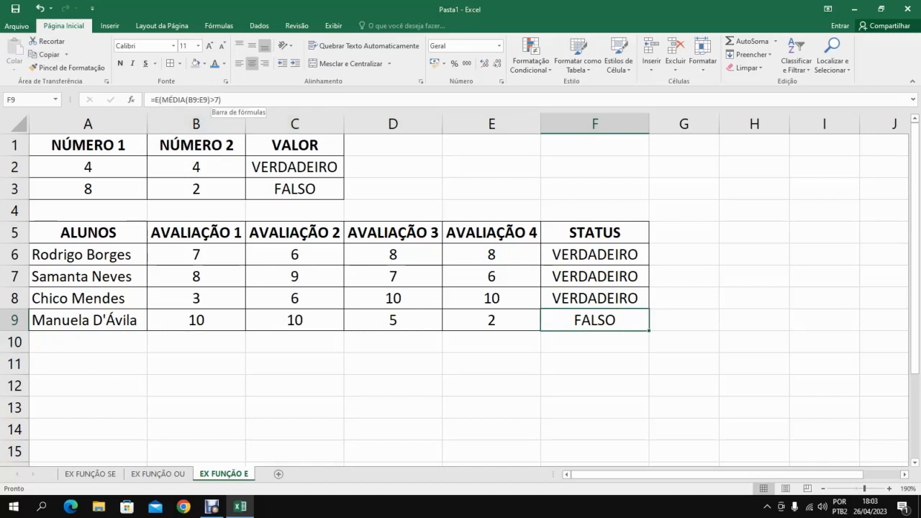
Change the condition in the F9 formula to >=5, giving =E(MÉDIA(B9:E9)>=5).
left_click(221, 99)
type(")")
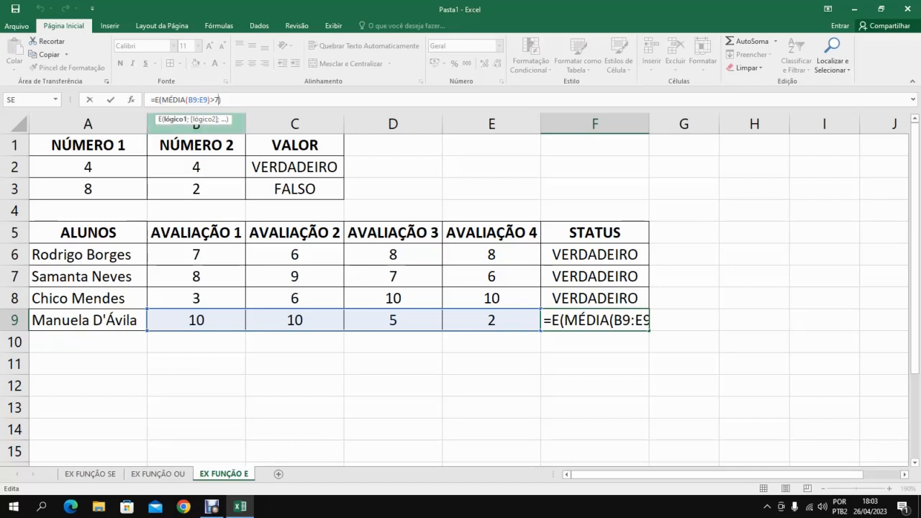
type(")")
key("Left")
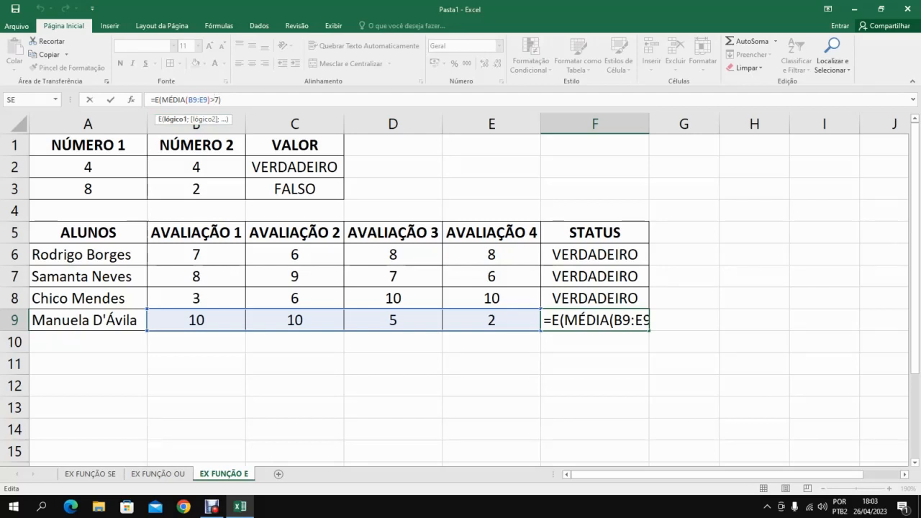
key("Delete")
key("BackSpace")
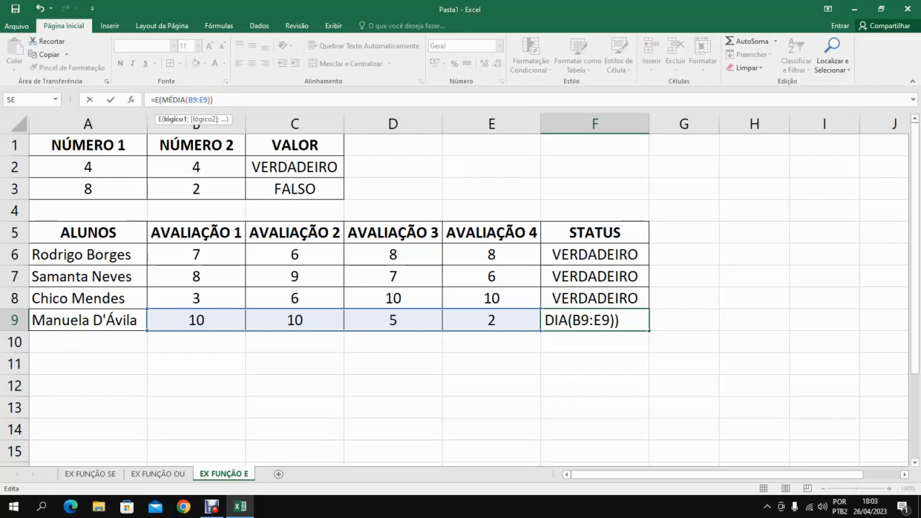
type(">=5")
key("Return")
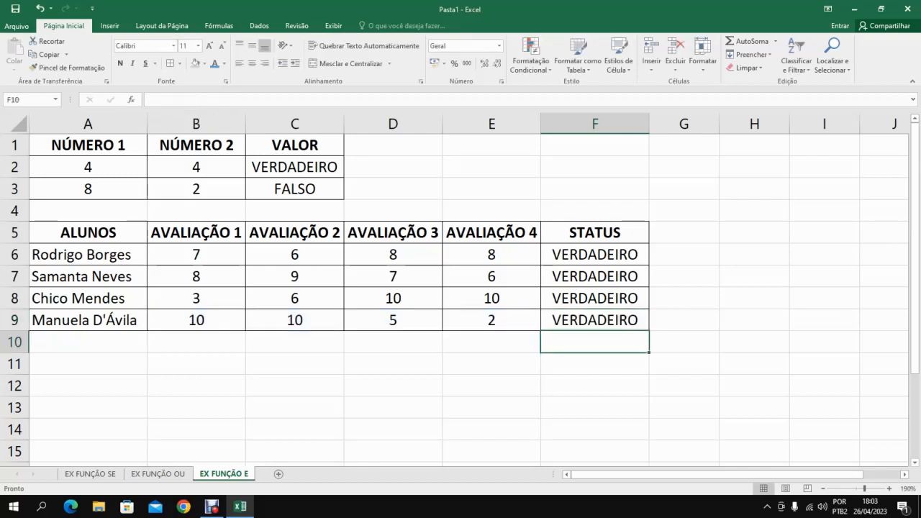
Fill the F9 formula up through F6 and inspect the B6:E6 range in the F6 formula.
left_click(594, 255)
left_click(594, 320)
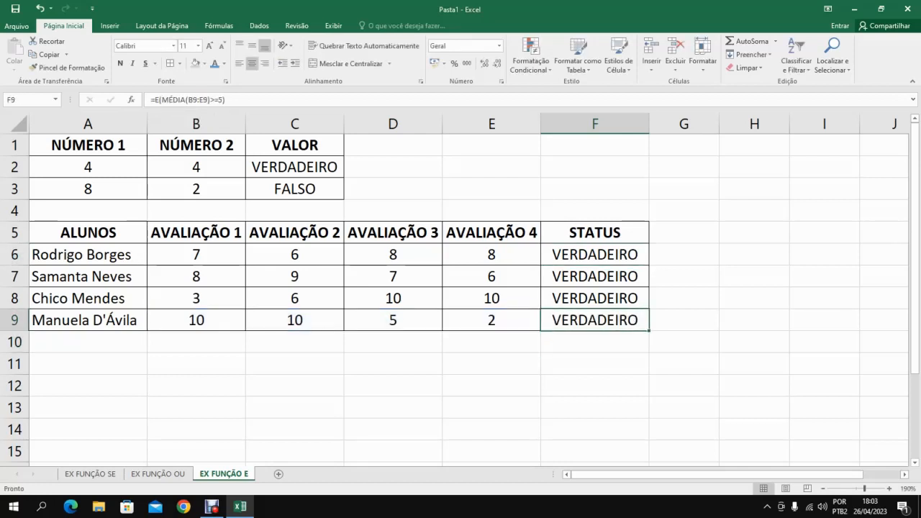
mouse_move(649, 331)
left_mouse_down()
mouse_move(641, 256)
mouse_move(649, 266)
mouse_move(648, 323)
left_mouse_up()
left_click(612, 255)
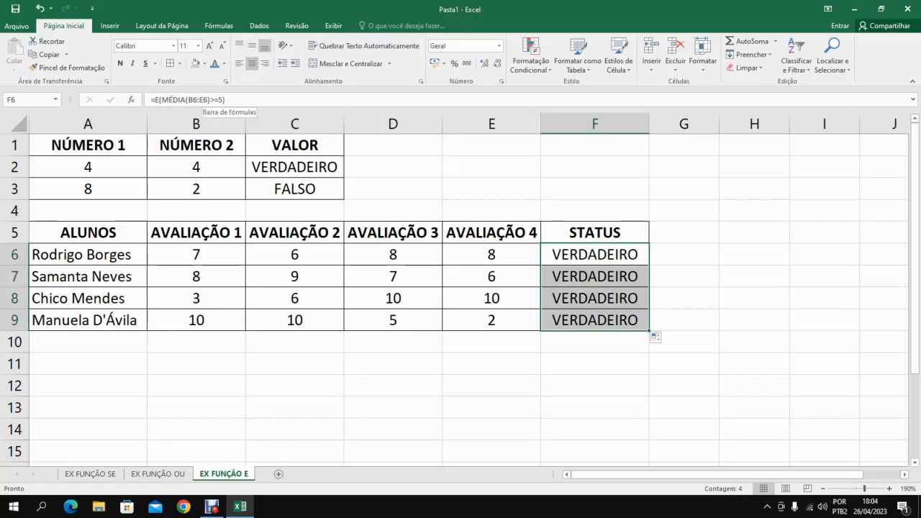
left_click_drag(208, 99, 189, 99)
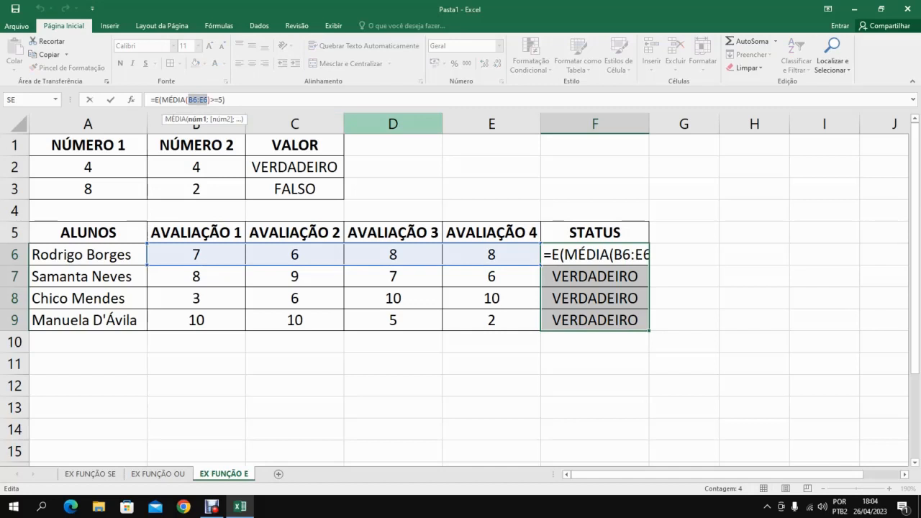
key("Return")
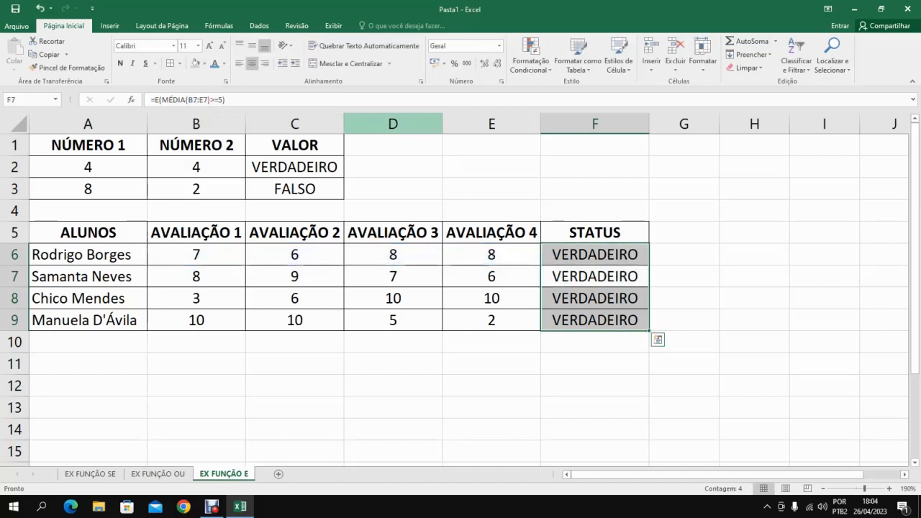
Change the threshold in the F6 formula to 6, giving =E(MÉDIA(B6:E6)>=6), and fill it down through F9.
left_click(596, 255)
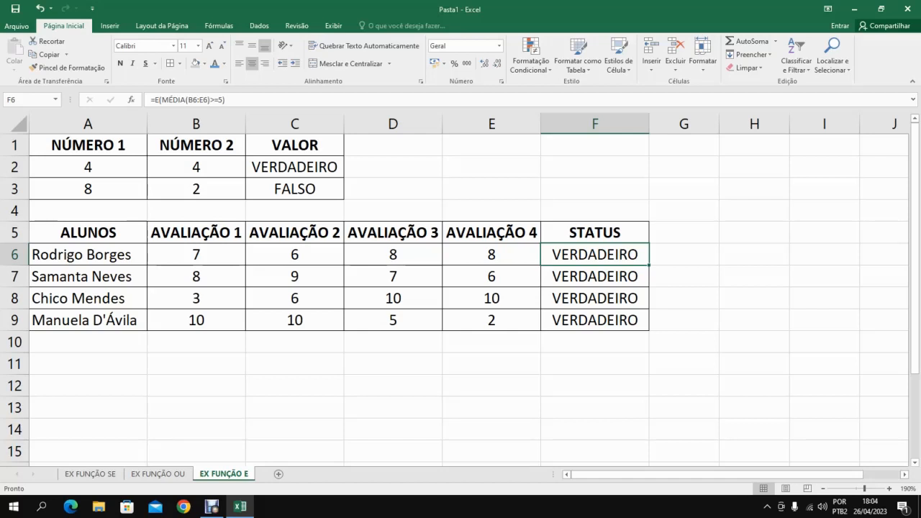
key("F2")
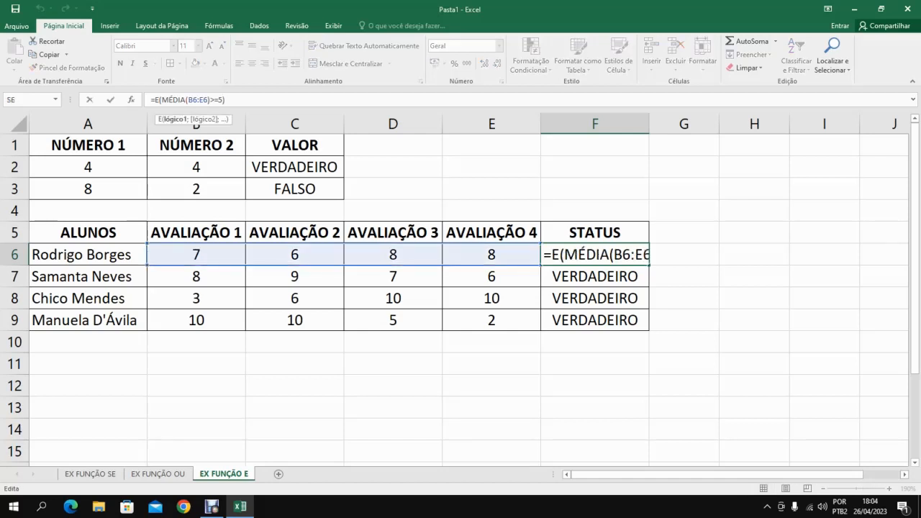
key("BackSpace")
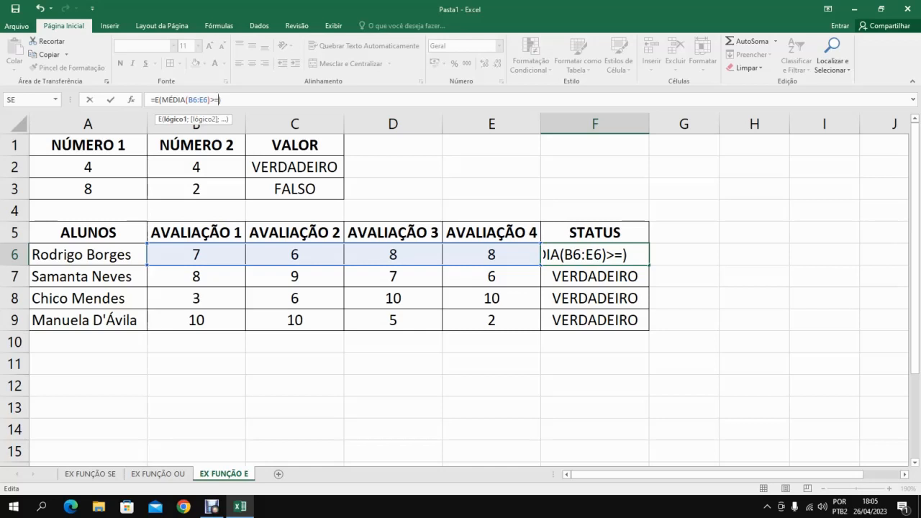
type("6")
key("Return")
key("Up")
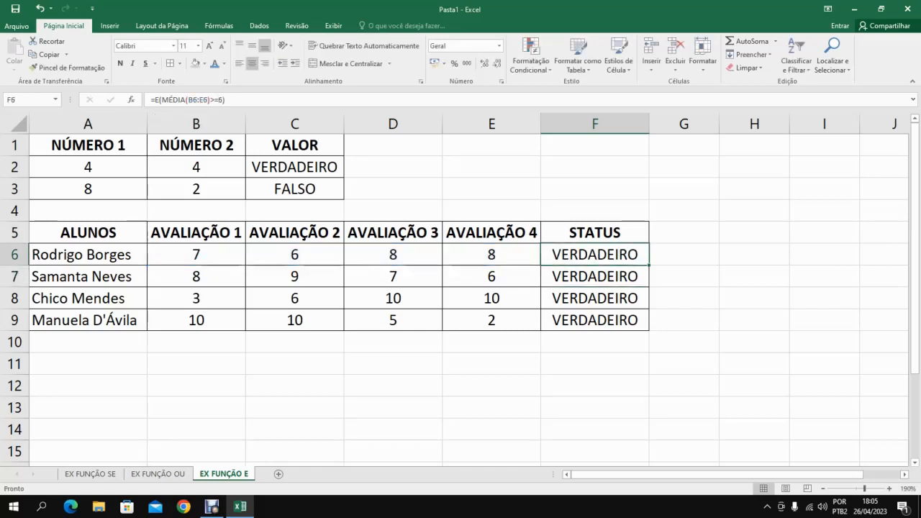
mouse_move(649, 266)
left_mouse_down()
mouse_move(633, 282)
mouse_move(633, 325)
left_mouse_up()
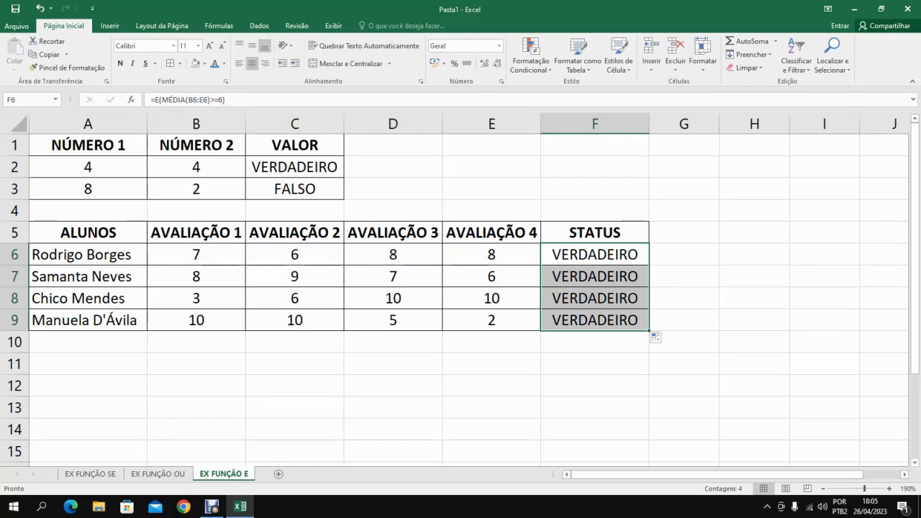
Change the threshold in the F6 formula to 8, fill it down through F9, and review the AVALIAÇÃO 4 grades in E6:E9.
key("F2")
key("BackSpace")
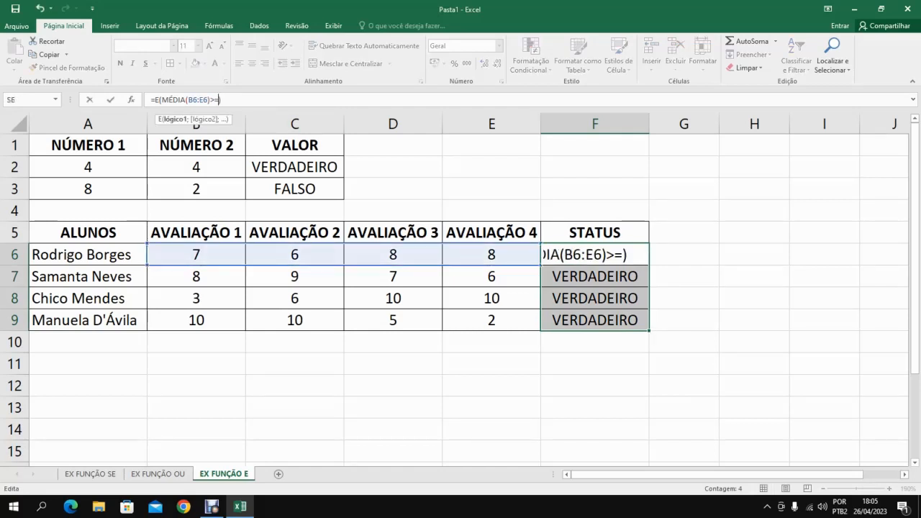
type("8")
key("Return")
left_click(595, 254)
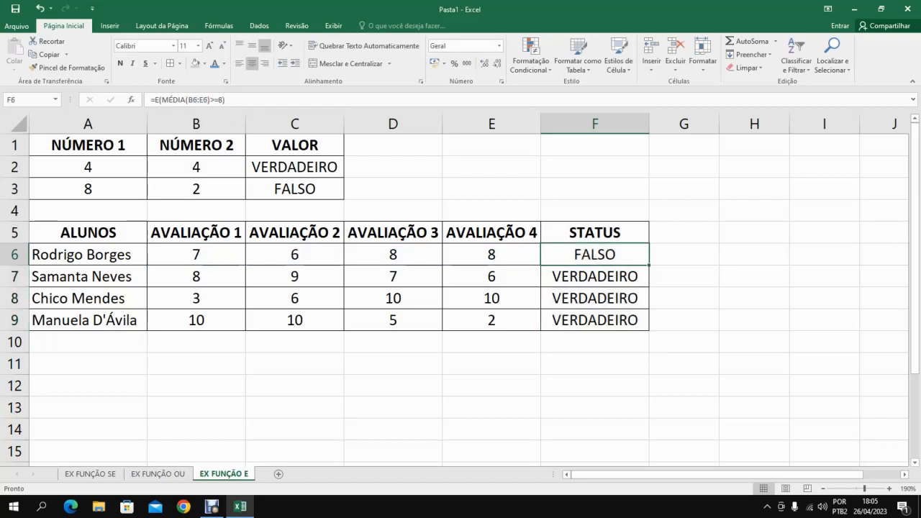
left_click_drag(649, 266, 649, 329)
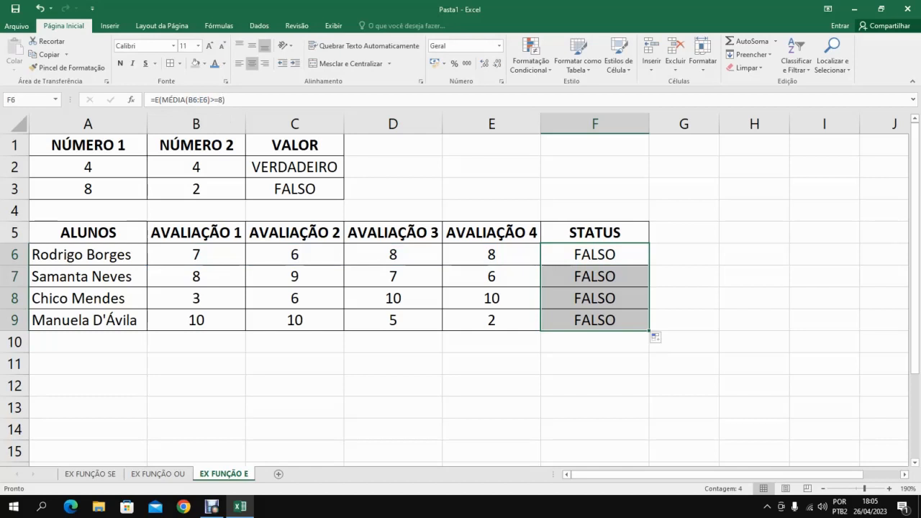
left_click_drag(492, 254, 491, 320)
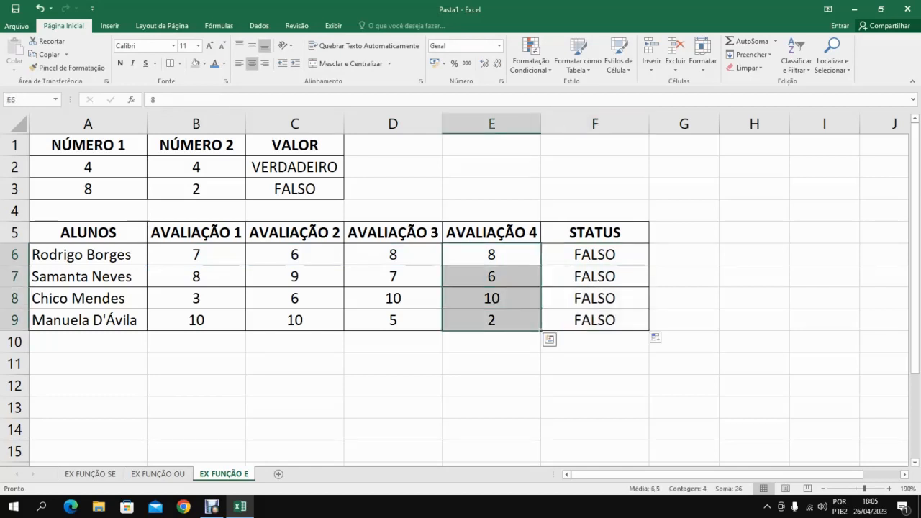
left_click(491, 320)
left_click_drag(491, 254, 492, 319)
left_click(492, 319)
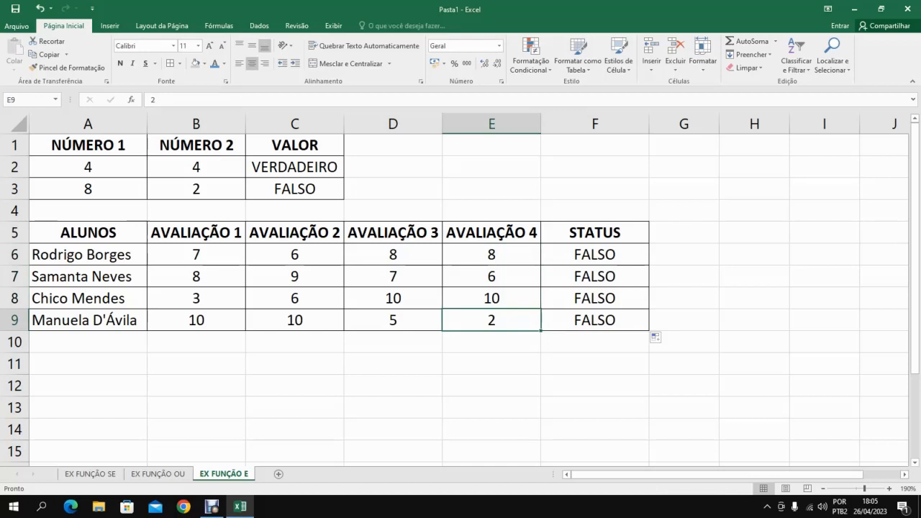
left_click(594, 255)
Calculate the first student's average in G6 with =MÉDIA(B6:E6) and fill the formula down through G9.
left_click(683, 255)
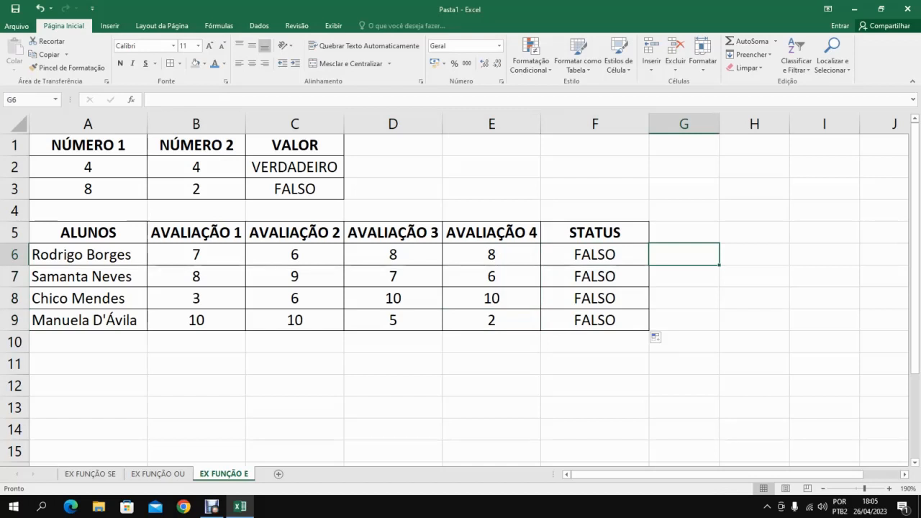
type("=")
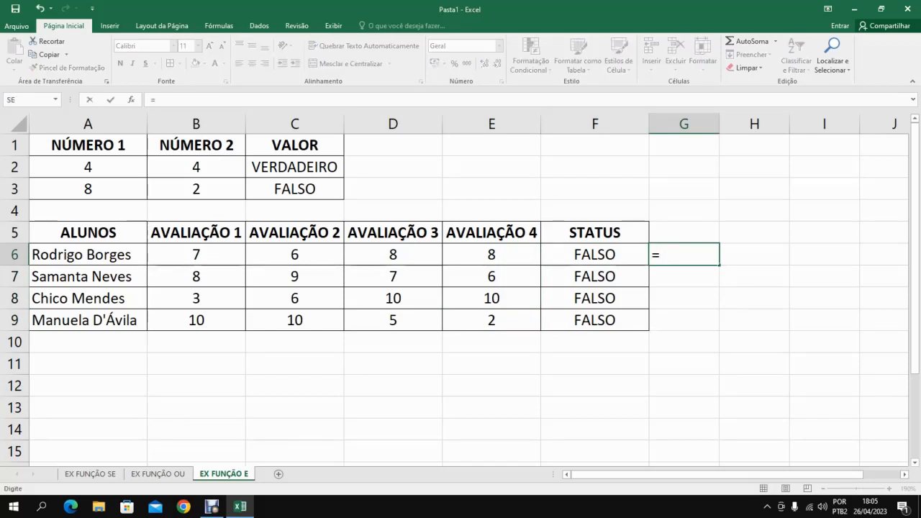
type("MEDI")
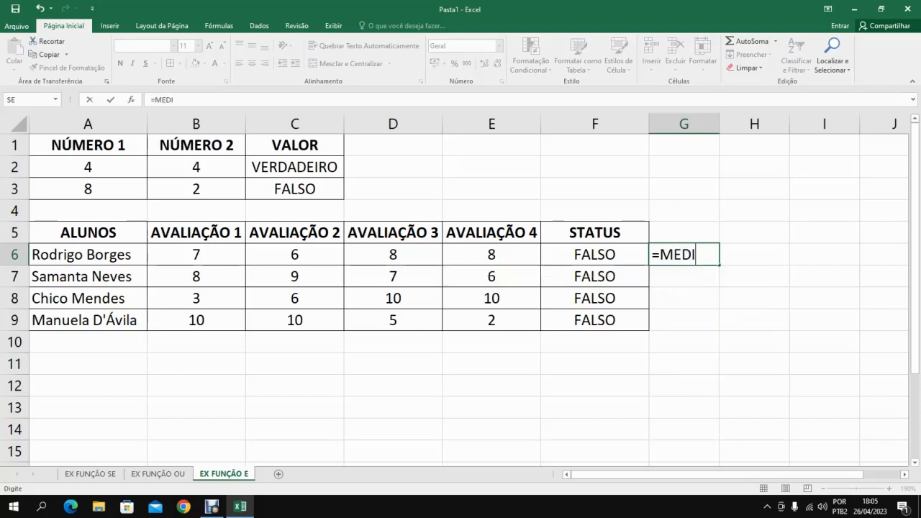
type("A(")
left_click_drag(195, 254, 504, 257)
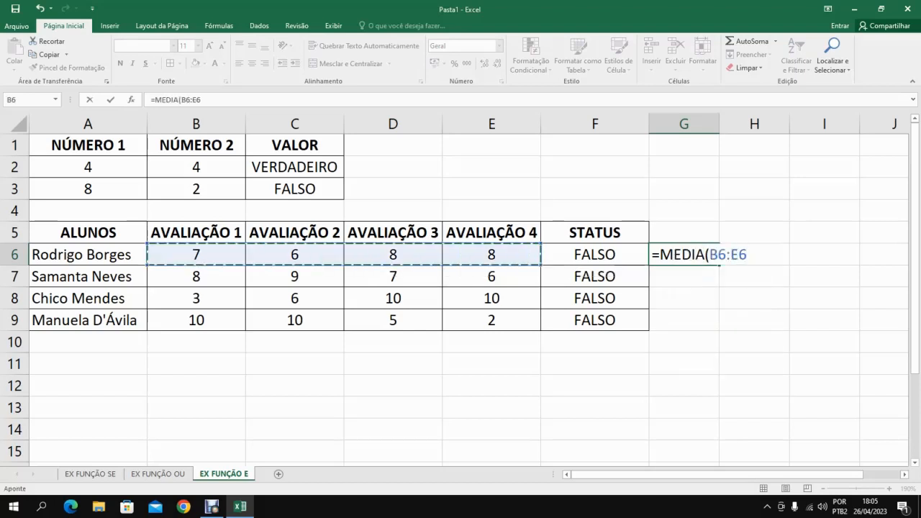
key("Return")
left_click(684, 255)
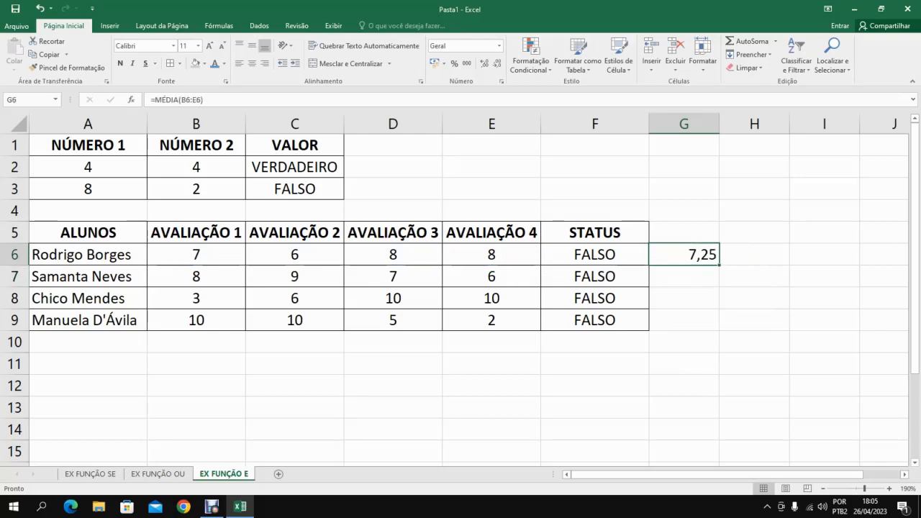
left_click_drag(719, 265, 717, 328)
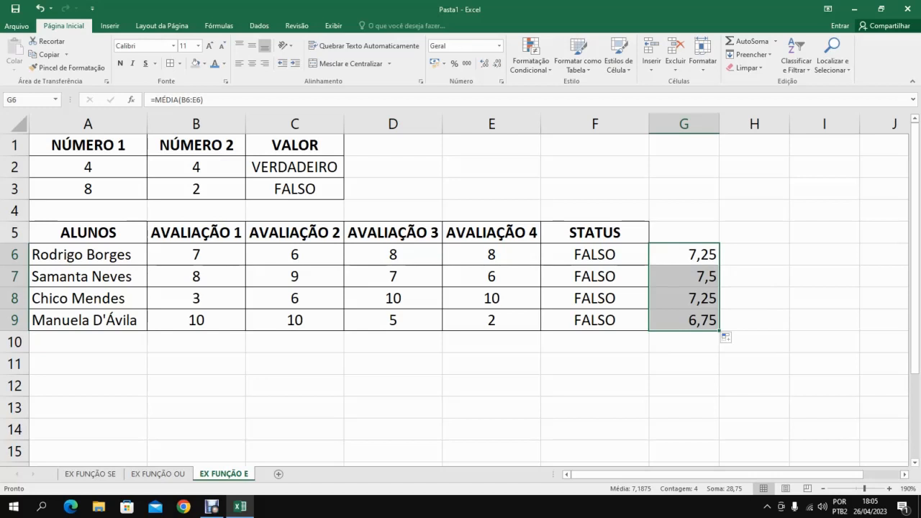
Change the F6 condition to >7, giving =E(MÉDIA(B6:E6)>7), fill it down through F9, and compare F9 with the average in G9.
left_click(594, 255)
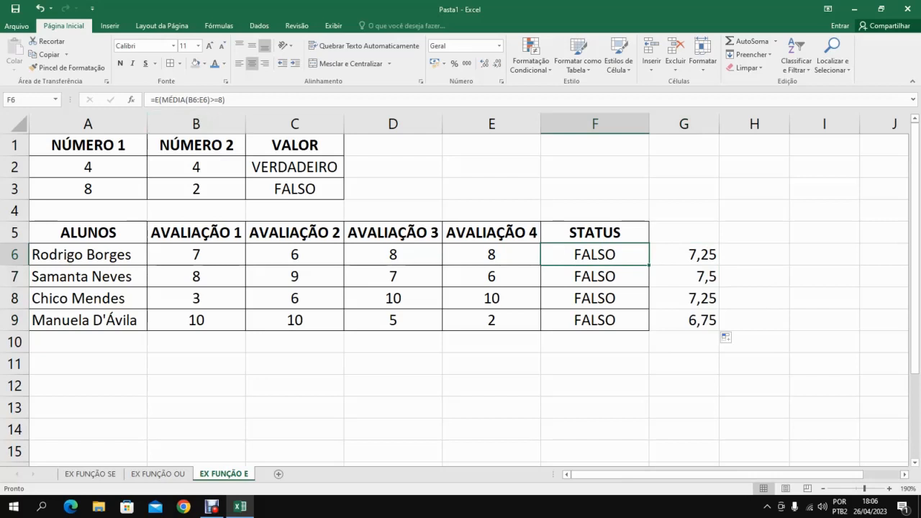
key("F2")
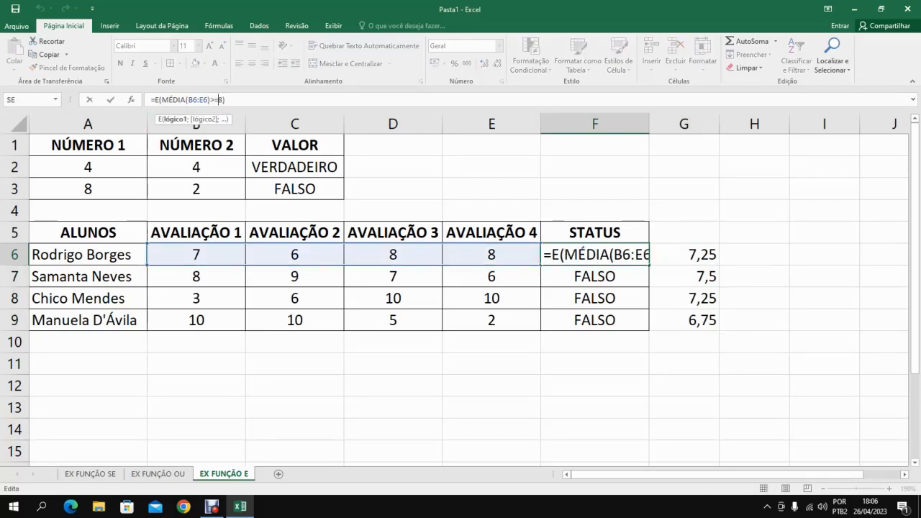
key("BackSpace")
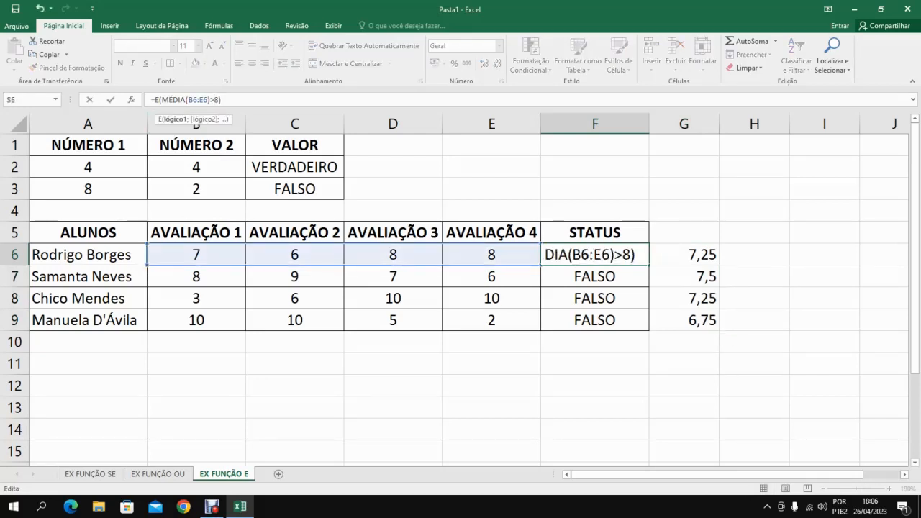
key("Delete")
type("7")
key("Return")
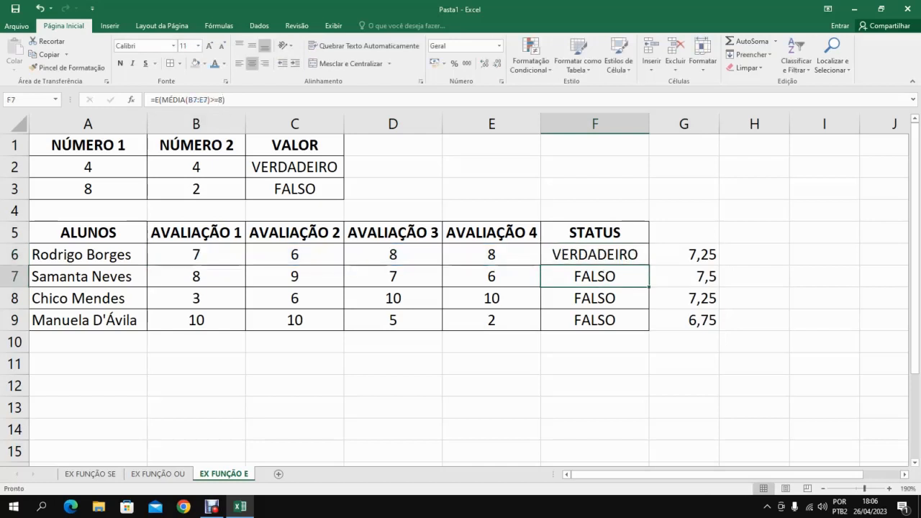
left_click(595, 255)
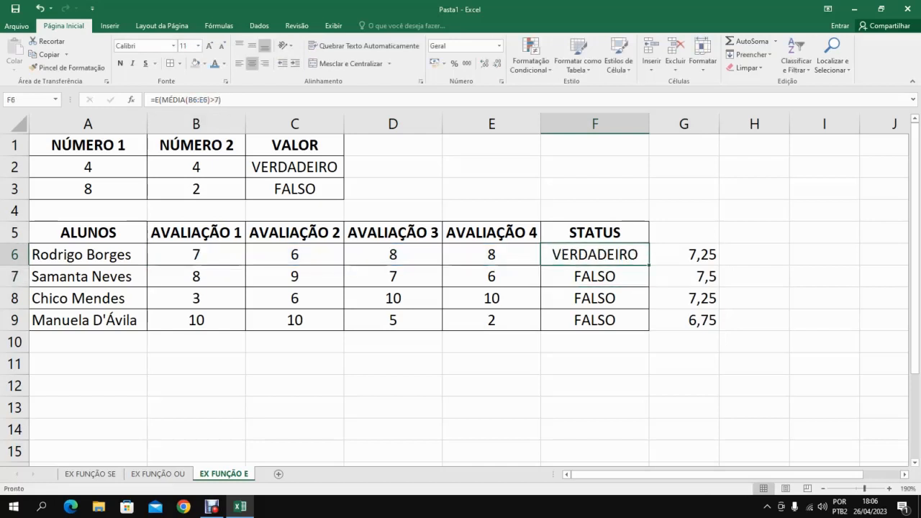
left_click_drag(650, 266, 649, 330)
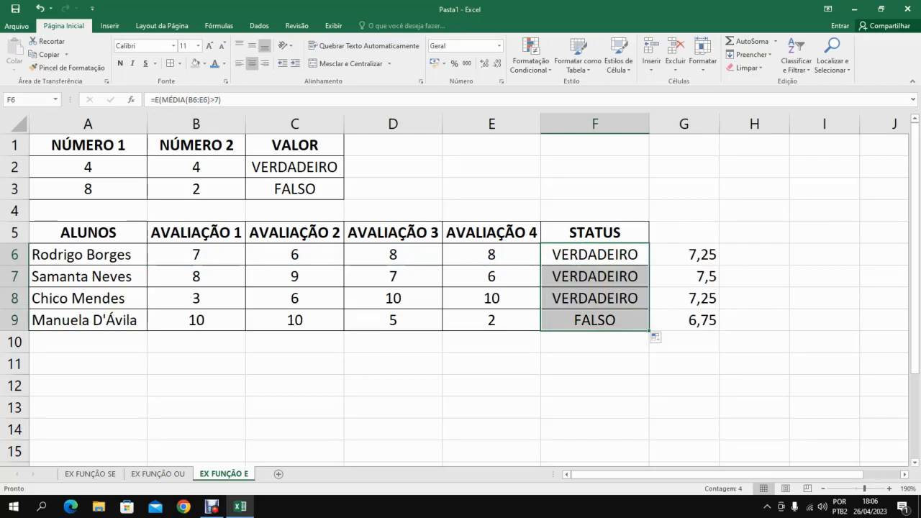
left_click(683, 321)
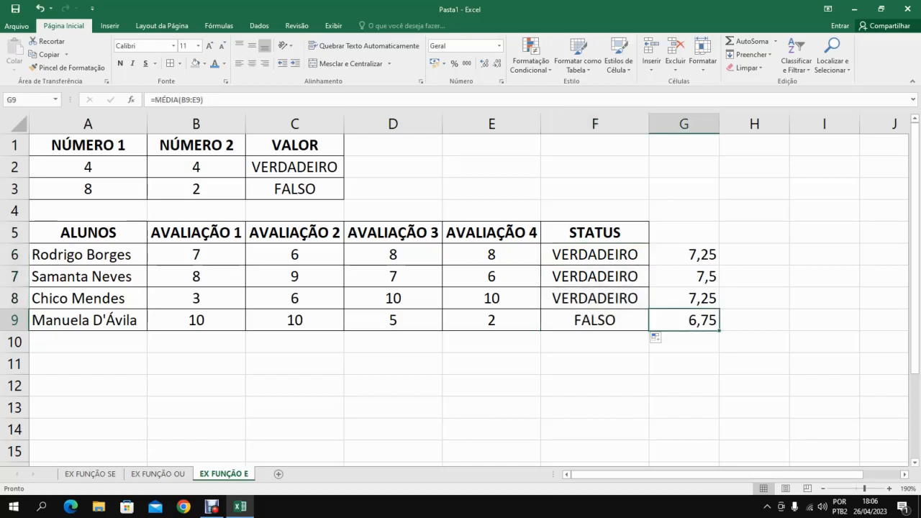
left_click(595, 321)
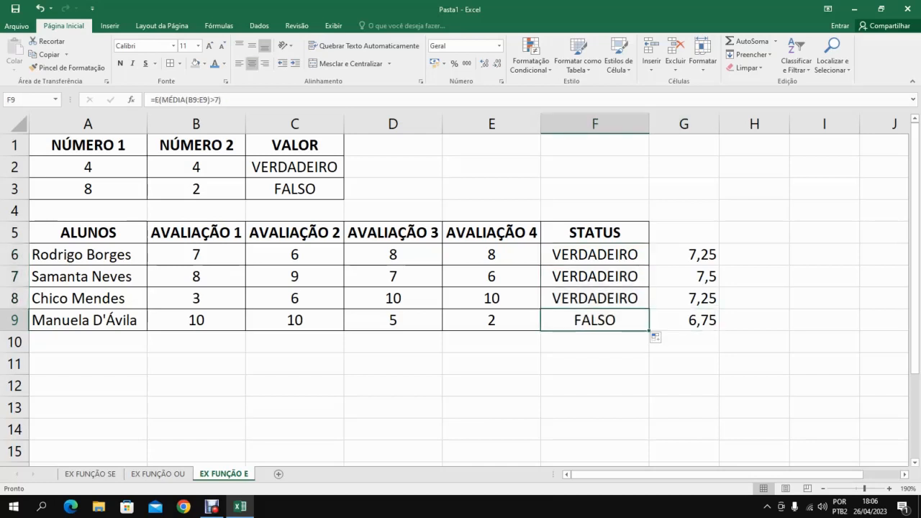
left_click(684, 320)
Add a semicolon after >7 in the F9 formula to start a second logical argument, and review its MÉDIA(B9:E9) part.
left_click(595, 320)
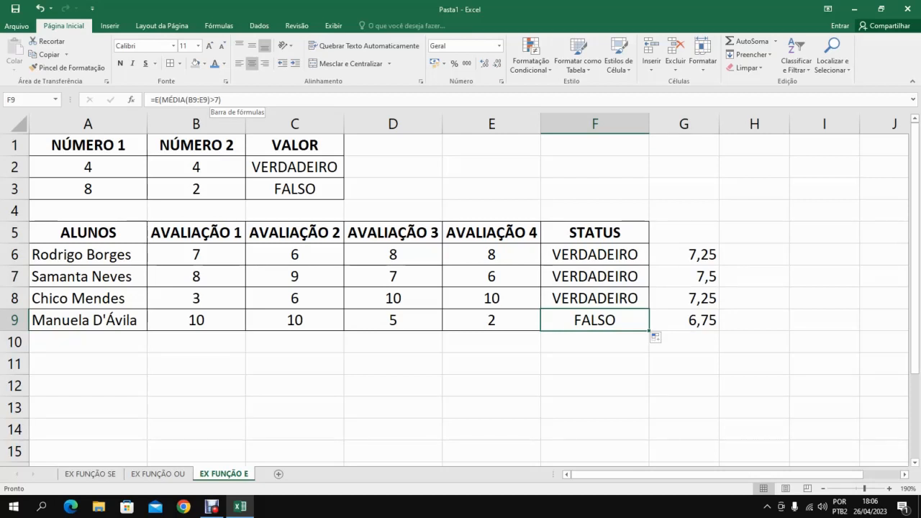
left_click(220, 100)
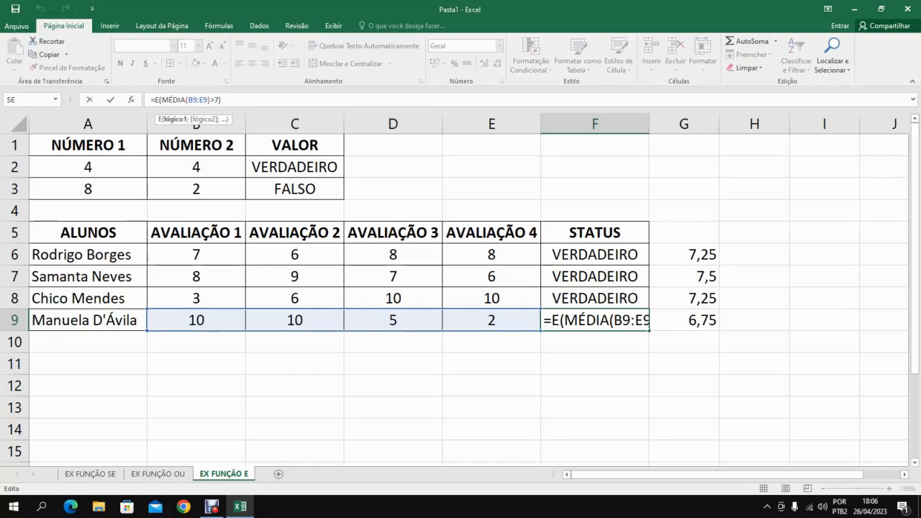
type(";")
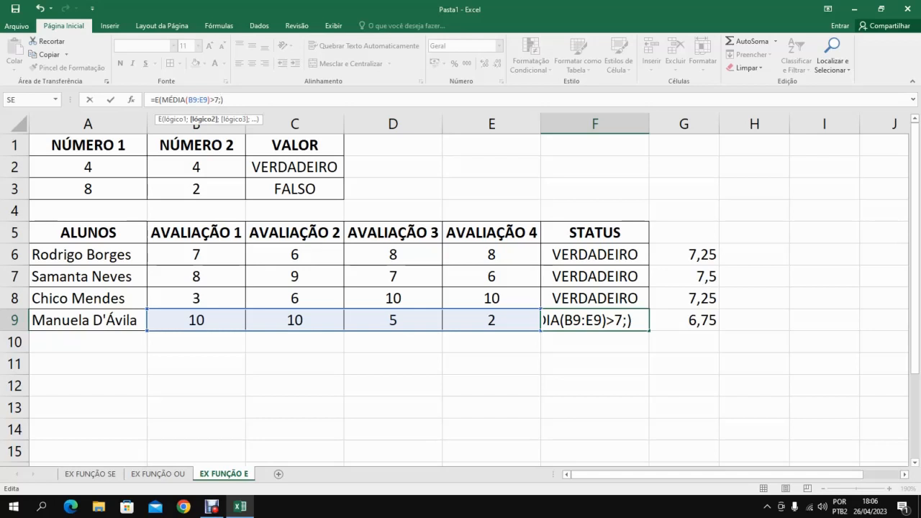
key("shift+Left")
key("shift+Left")
key("shift+Left")
key("shift+Left")
key("shift+Left")
key("shift+Left")
key("shift+Left")
key("shift+Left")
key("shift+Left")
key("shift+Left")
key("shift+Left")
key("shift+Left")
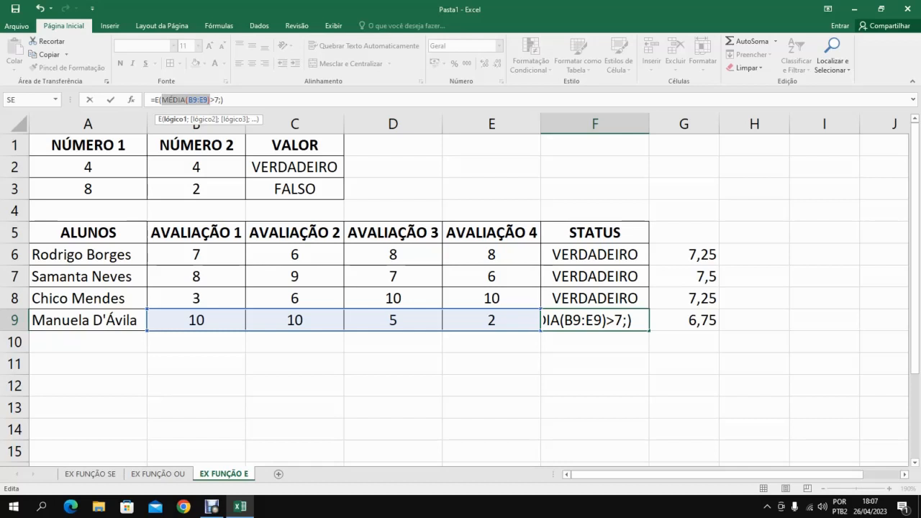
key("Right")
key("Right")
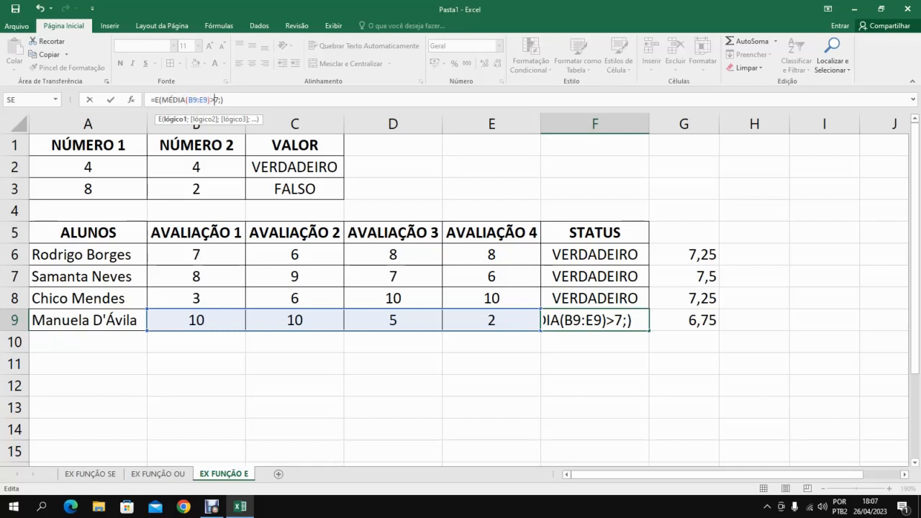
key("Right")
key("Right")
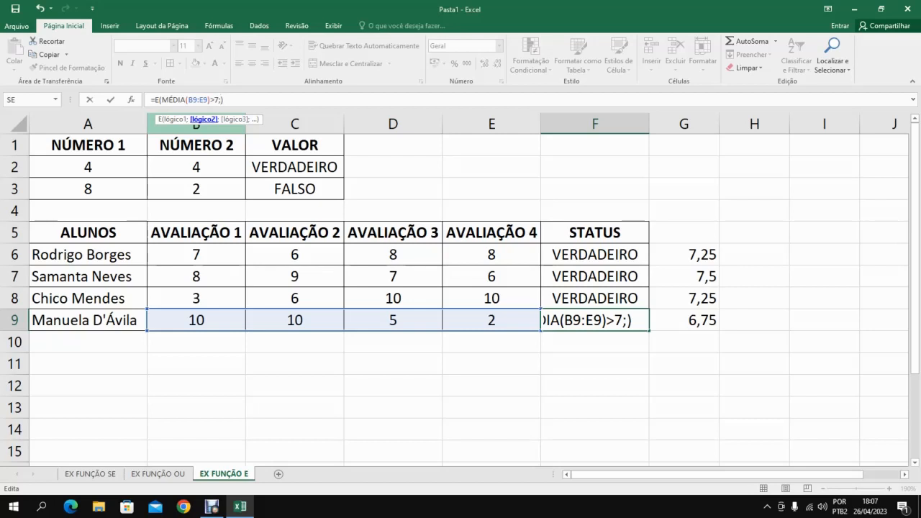
Enter MÉDIA(B9:E9)=7 as the second condition in F9 and accept the corrected formula =E(MÉDIA(B9:E9)>7;MÉDIA(B9:E9)=7).
type("MÉDIA")
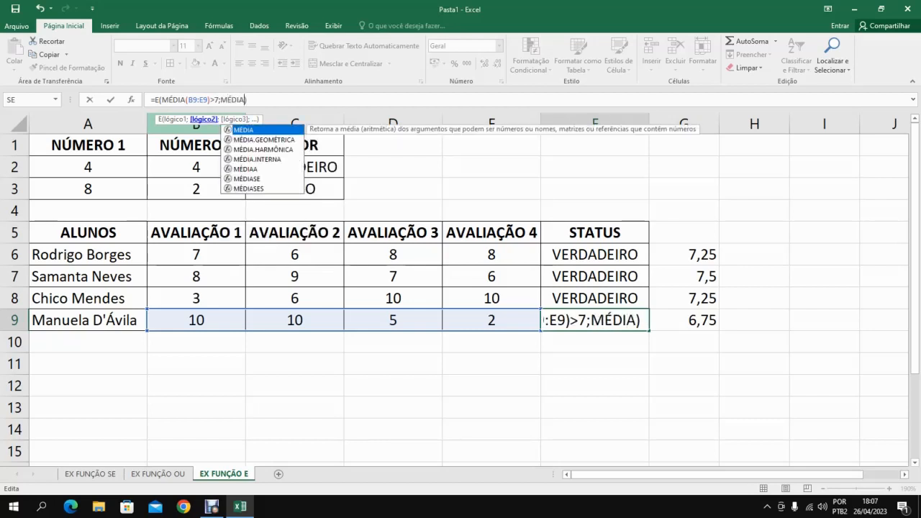
type("(")
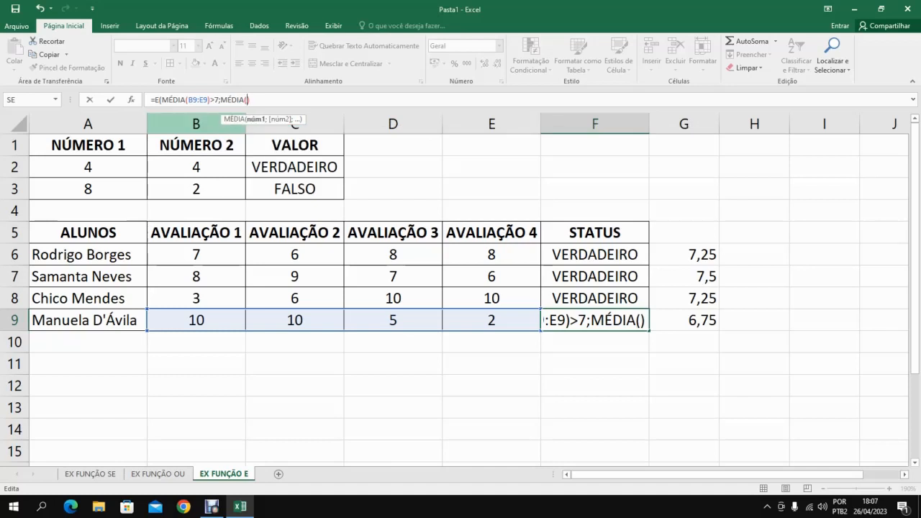
type("B9:")
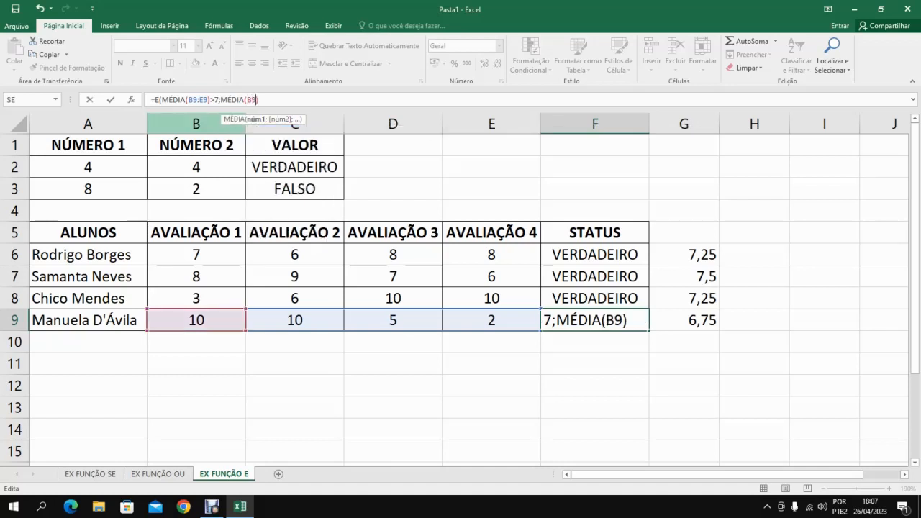
type("E9)>7;MÉDIA")
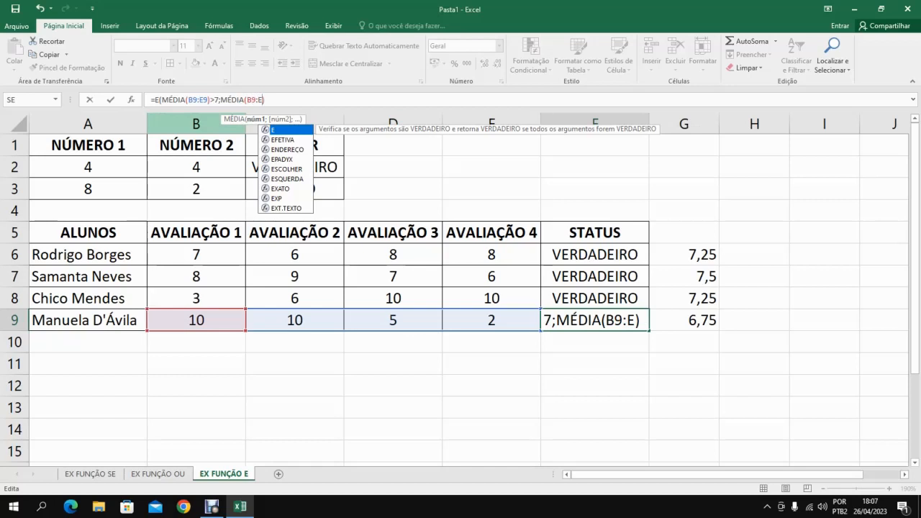
type("(")
key("BackSpace")
type("9)")
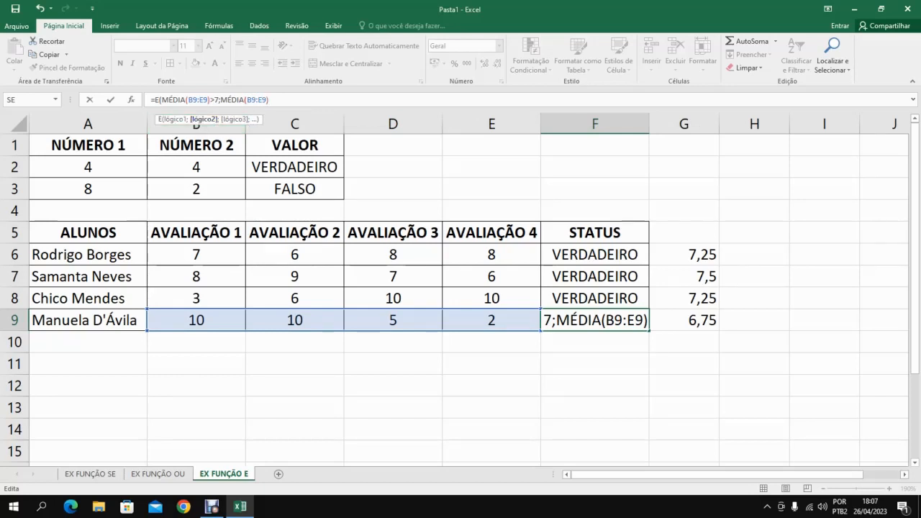
type("=")
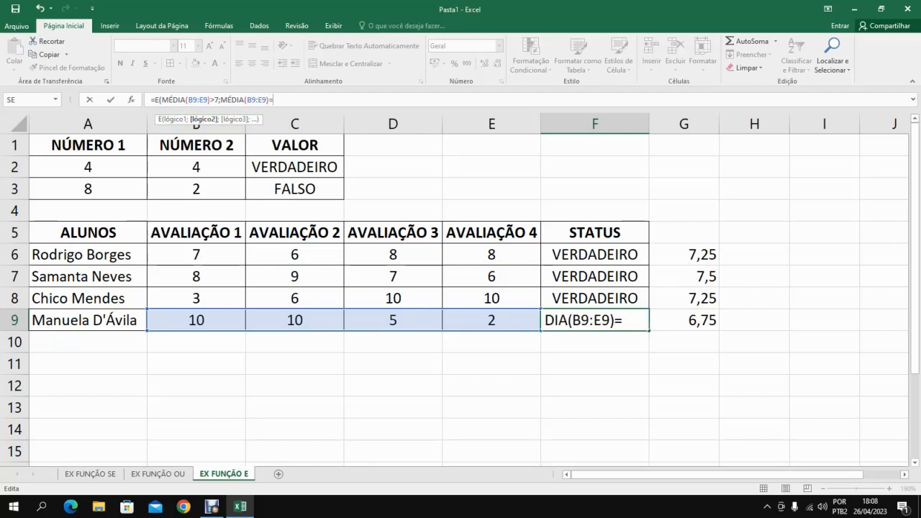
type("7")
key("Return")
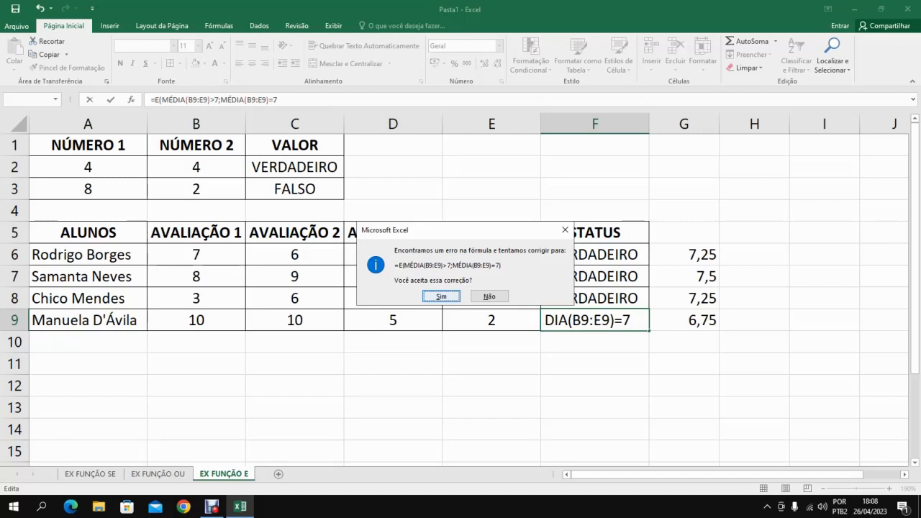
key("Return")
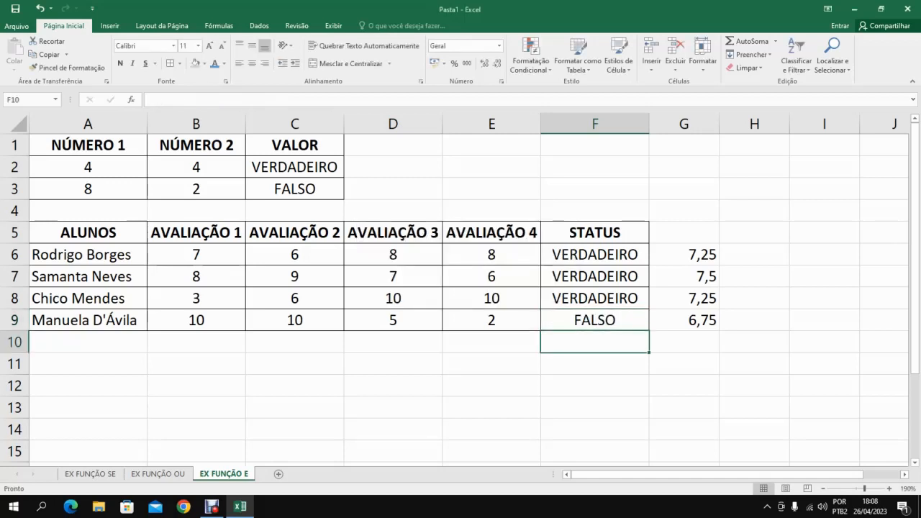
Fill the two-condition formula =E(MÉDIA(B9:E9)>7;MÉDIA(B9:E9)=7) from F9 up through F6.
key("Up")
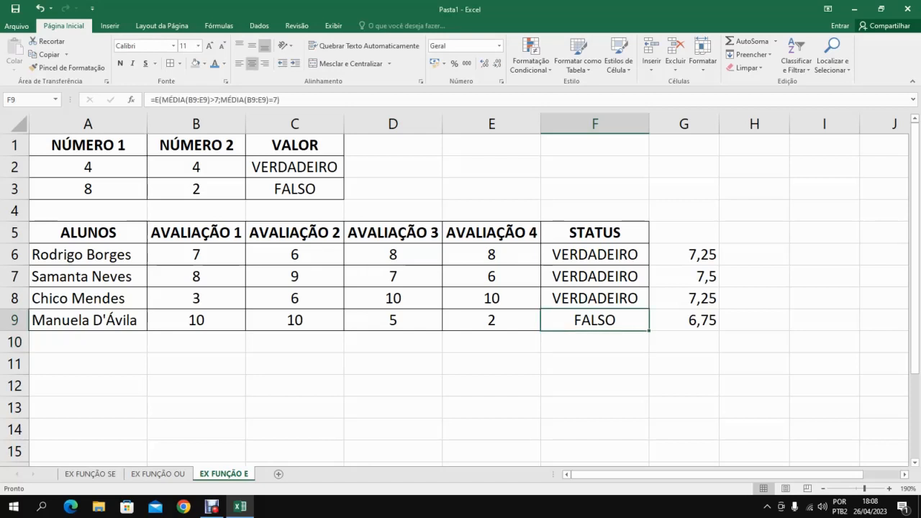
double_click(599, 299)
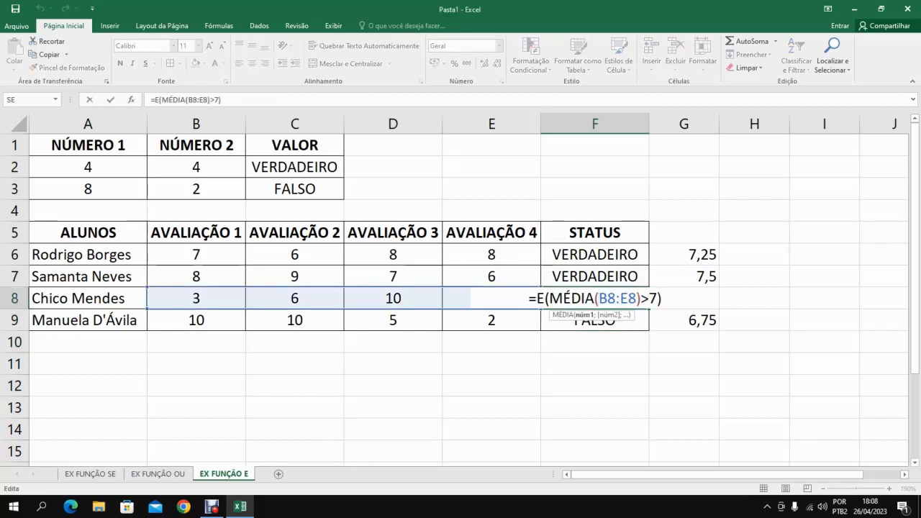
left_click(598, 321)
key("Return")
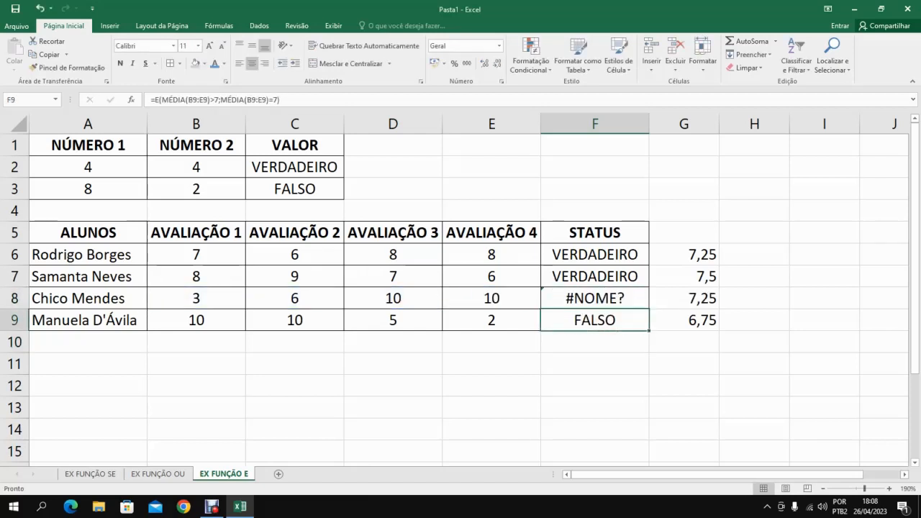
key("Up")
key("Down")
left_click_drag(650, 330, 647, 255)
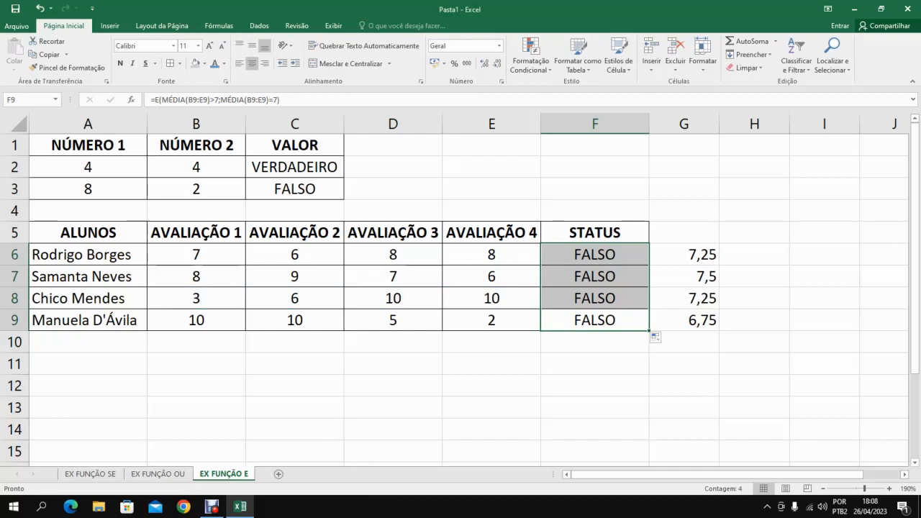
Examine the two logical arguments, MÉDIA(B6:E6)>7 and MÉDIA(B6:E6)=7, in the F6 formula.
left_click(612, 254)
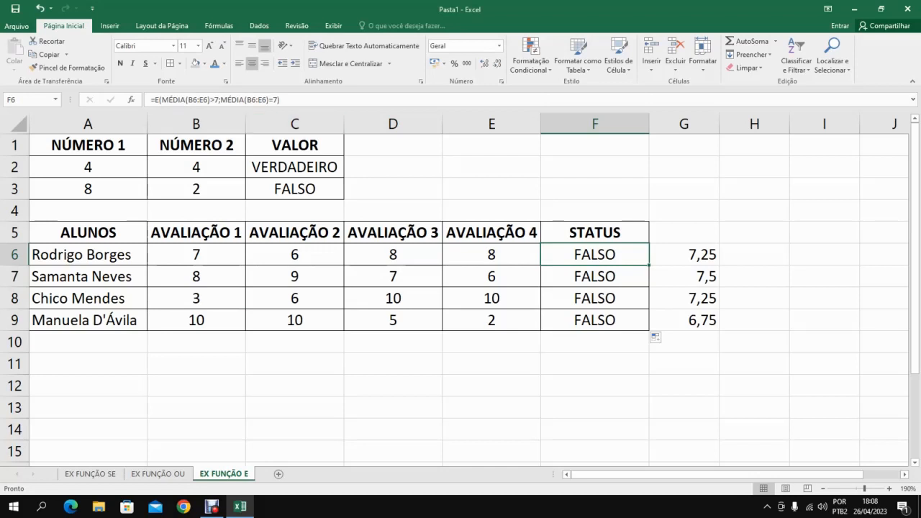
left_click_drag(210, 100, 162, 100)
left_click(161, 100)
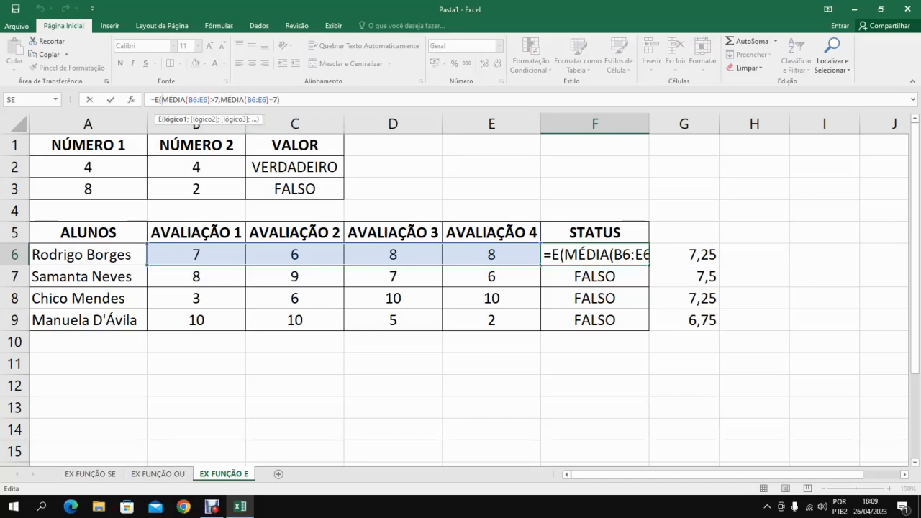
left_click_drag(237, 100, 278, 100)
left_click(278, 100)
type(")")
left_click(266, 100)
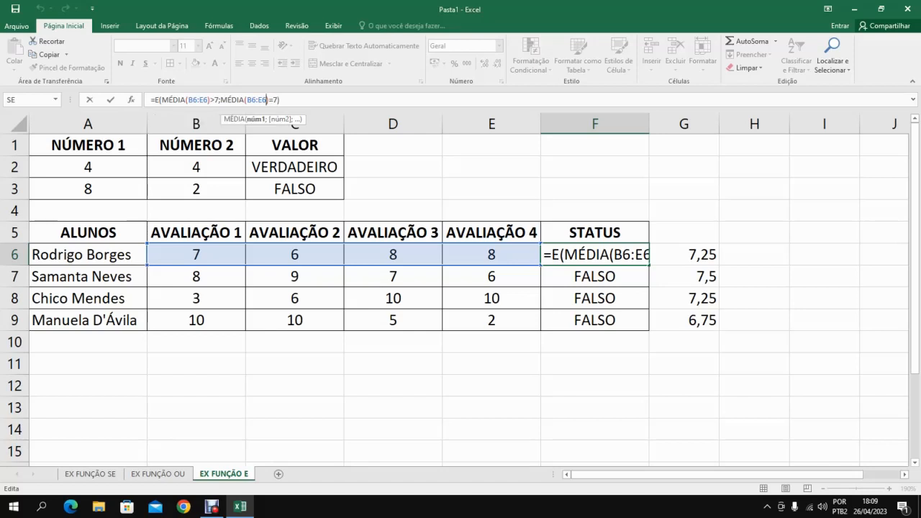
Reduce the F6 formula to a single condition, =E(MÉDIA(B6:E6)>=7), and fill it down through F9.
key("Right")
key("BackSpace")
key("BackSpace")
key("BackSpace")
key("BackSpace")
key("BackSpace")
key("BackSpace")
key("BackSpace")
key("BackSpace")
key("BackSpace")
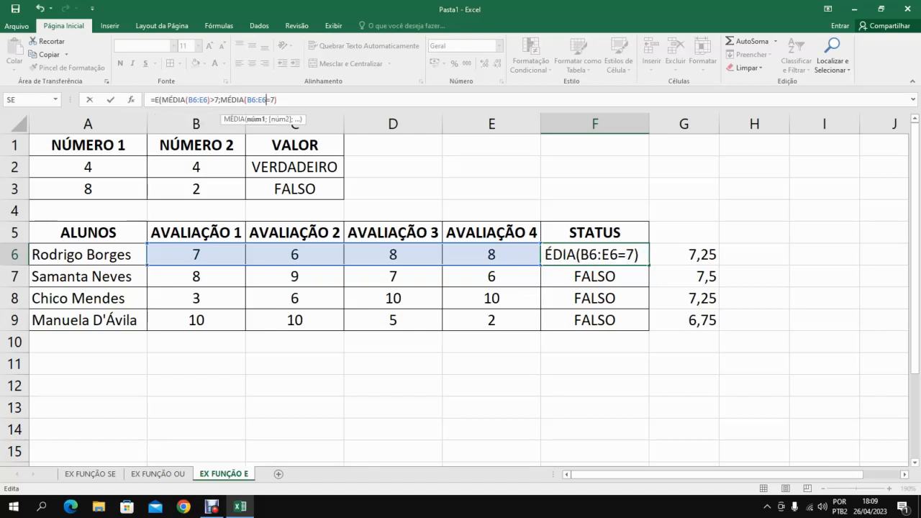
key("BackSpace")
key("BackSpace")
key("BackSpace")
key("BackSpace")
key("BackSpace")
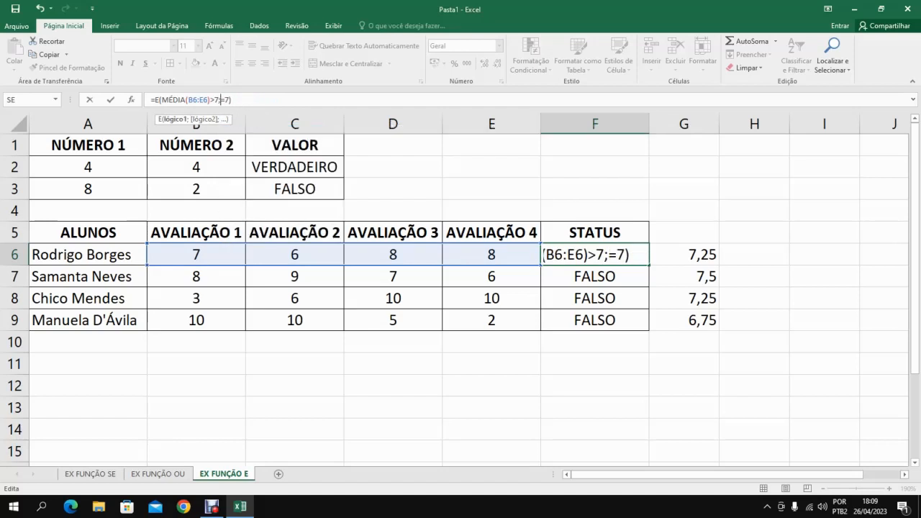
type("=")
key("BackSpace")
key("Right")
key("Return")
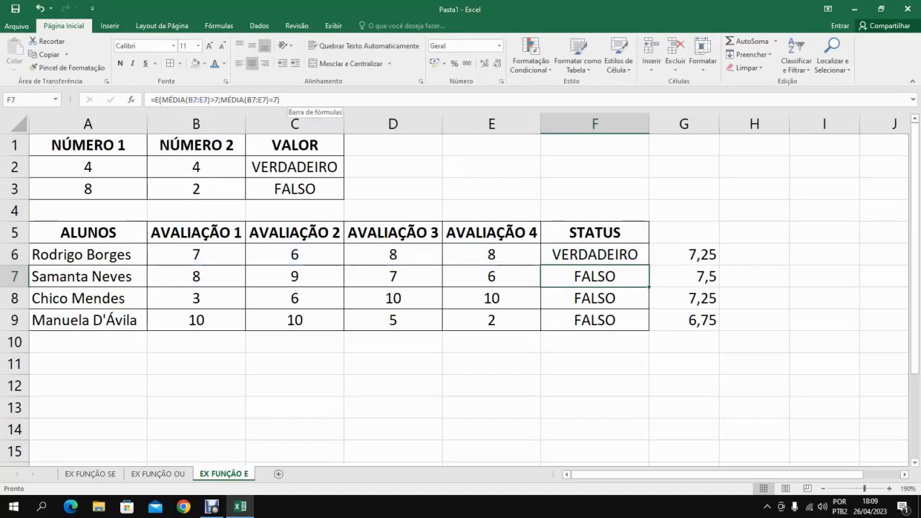
key("Up")
left_click_drag(649, 265, 649, 328)
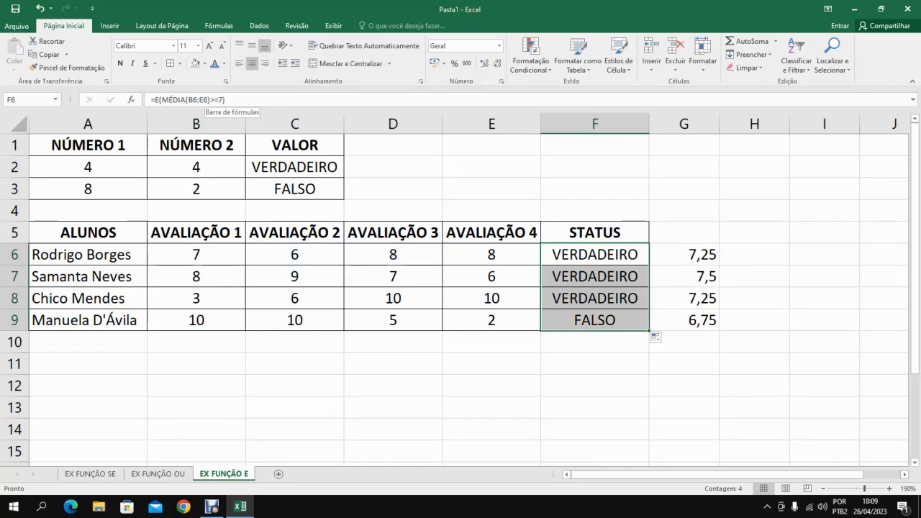
Try writing the F6 condition as >E=7, and put it back to >=7.
left_click(213, 100)
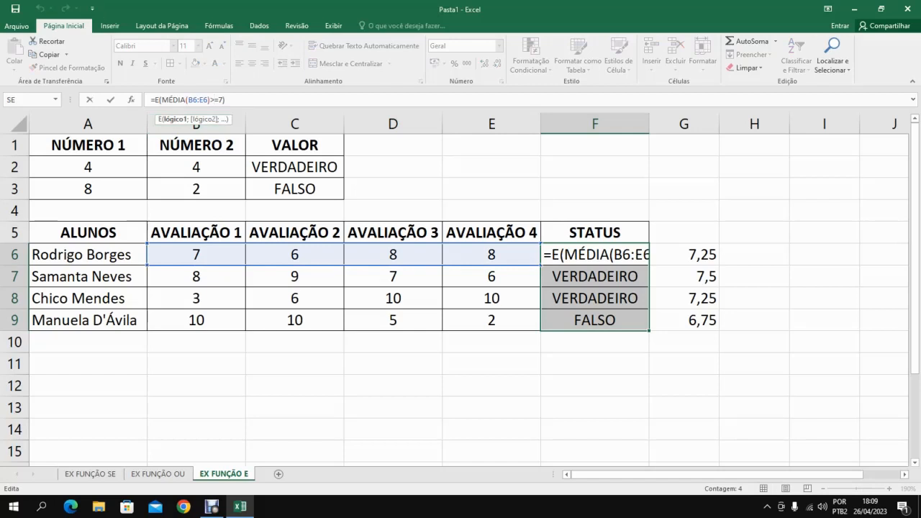
left_click(492, 211)
key("BackSpace")
key("BackSpace")
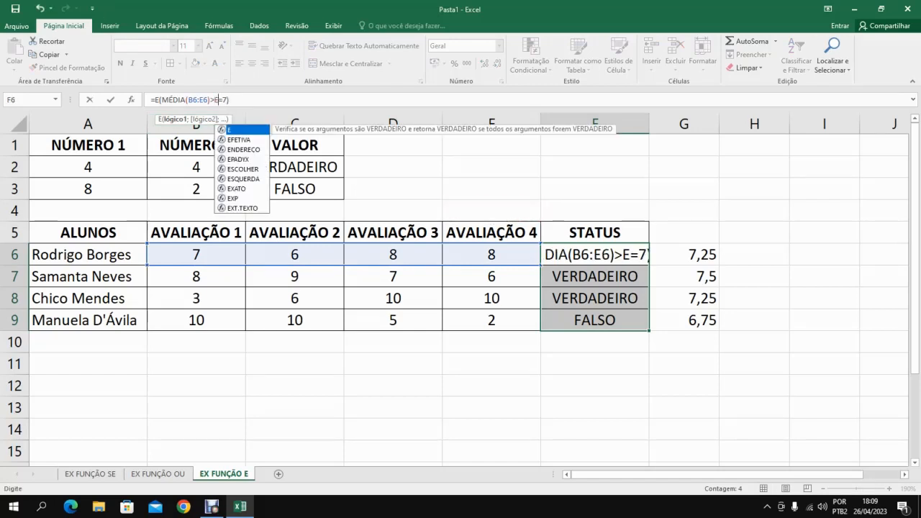
key("Return")
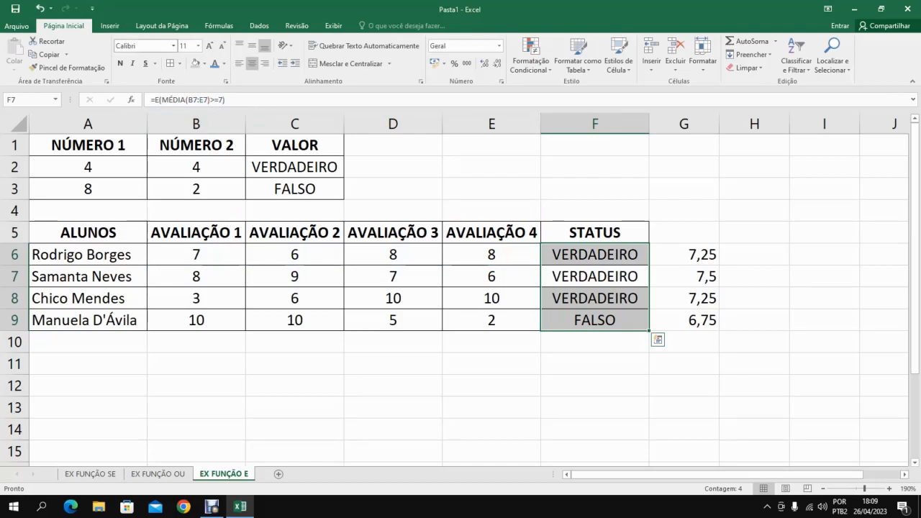
Undo the single-condition edits and the fill to restore =E(MÉDIA(B6:E6)>7;MÉDIA(B6:E6)=7) in F6.
left_click(39, 9)
left_click(40, 9)
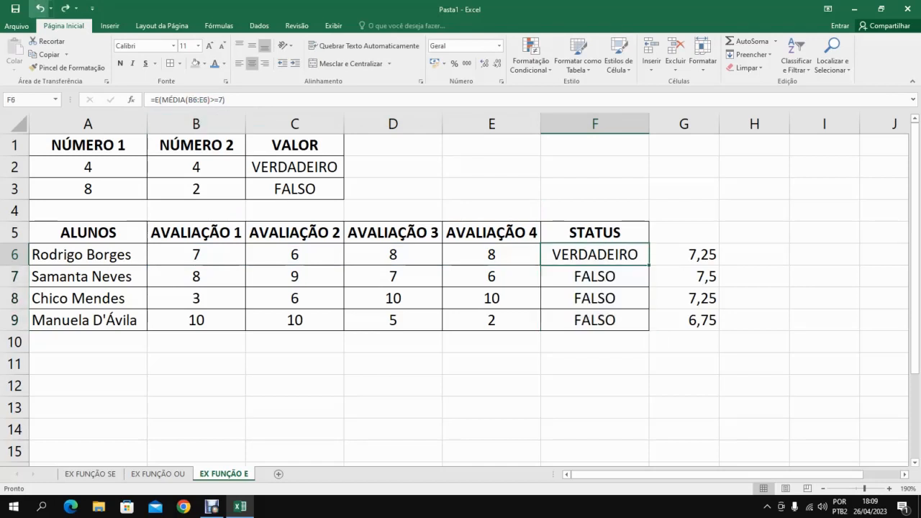
left_click(40, 9)
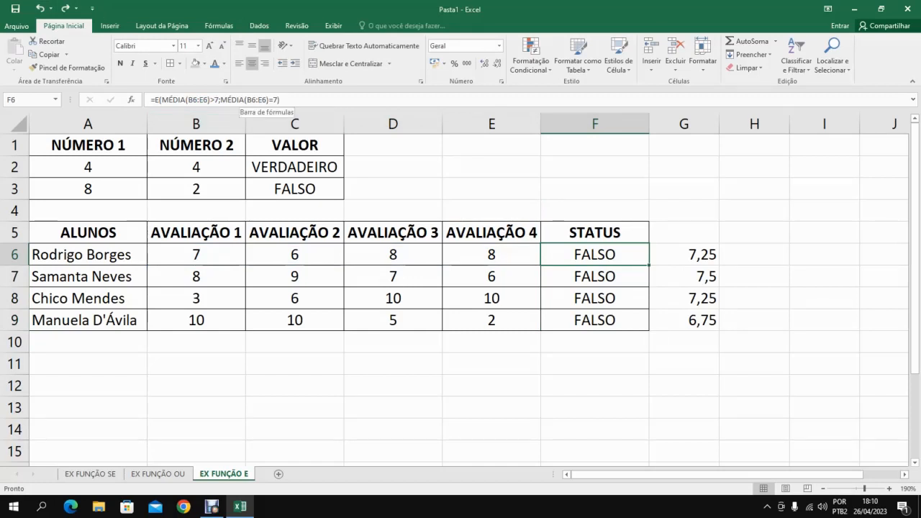
Review the second logical argument, MÉDIA(B6:E6)=7, in the restored F6 formula and leave it as it is.
left_click(248, 100)
left_click_drag(280, 101, 221, 100)
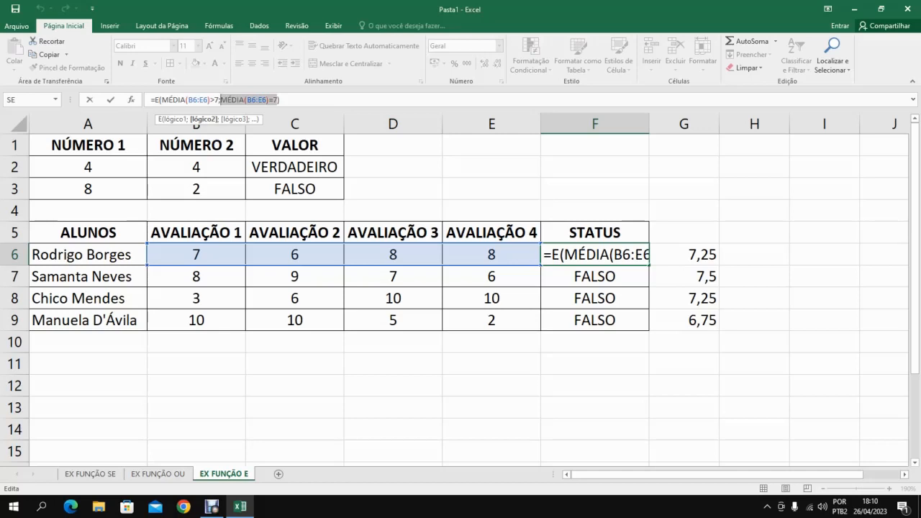
left_click(281, 100)
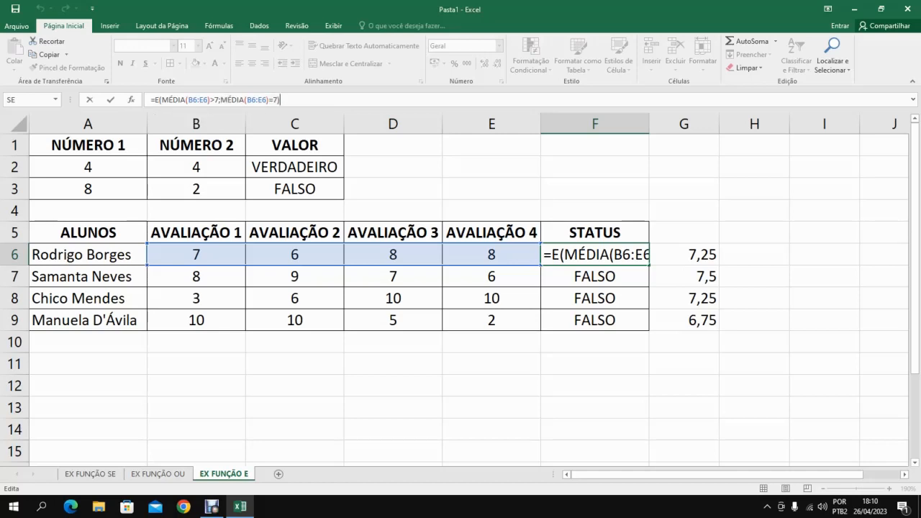
key("Return")
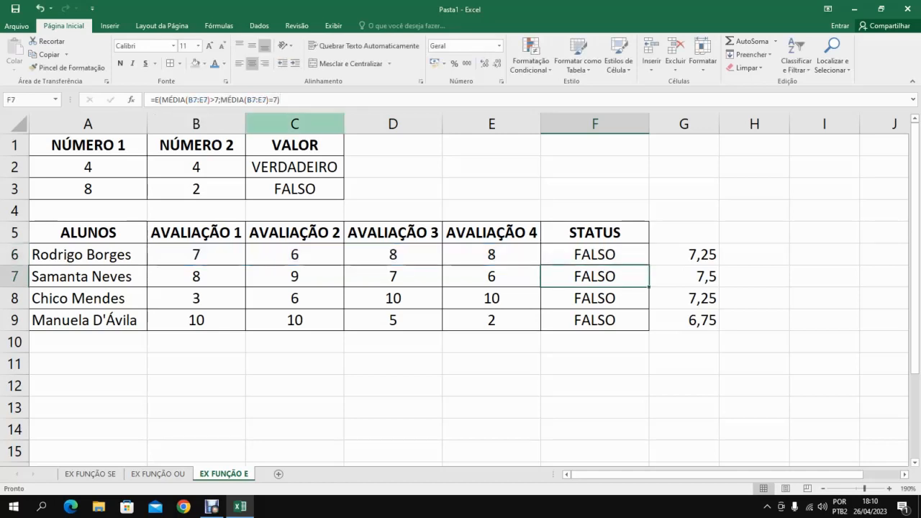
Enter 8 as the second student's average in G7 and compare it with the status formula in F7.
left_click(684, 277)
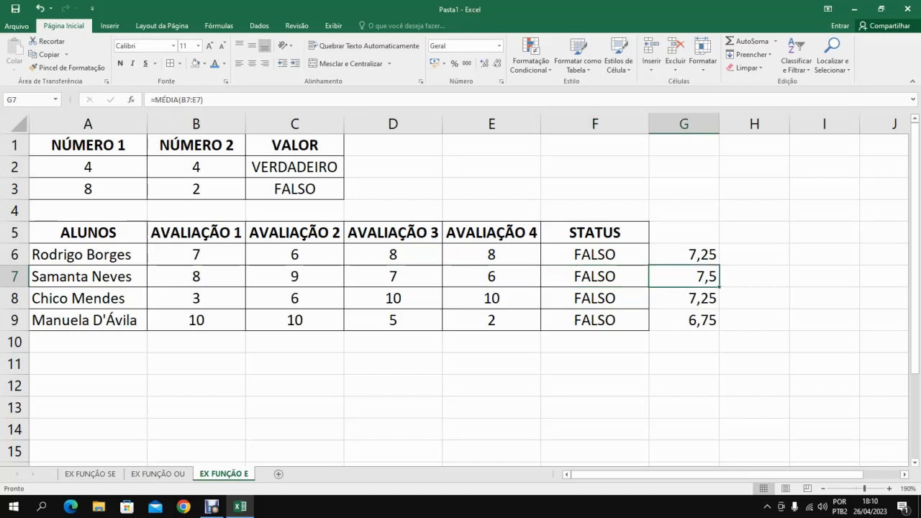
type("8")
key("Return")
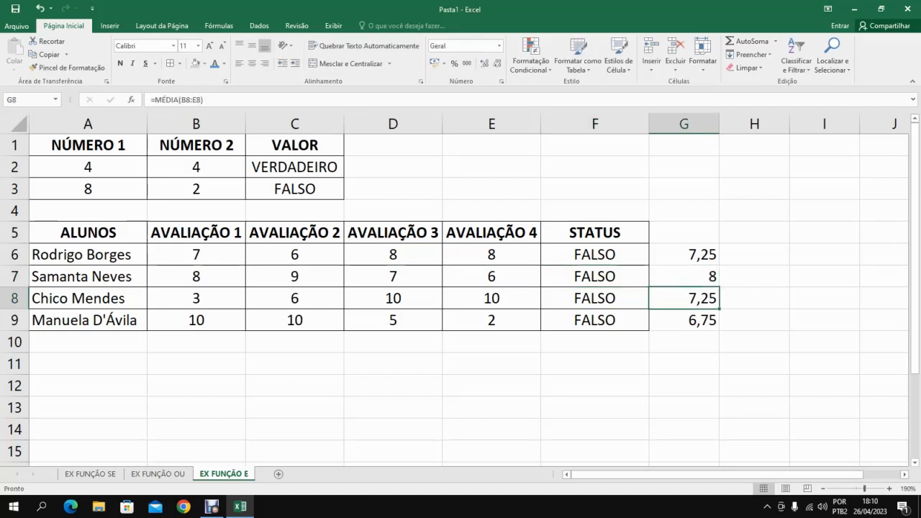
left_click(684, 276)
key("Left")
key("Left")
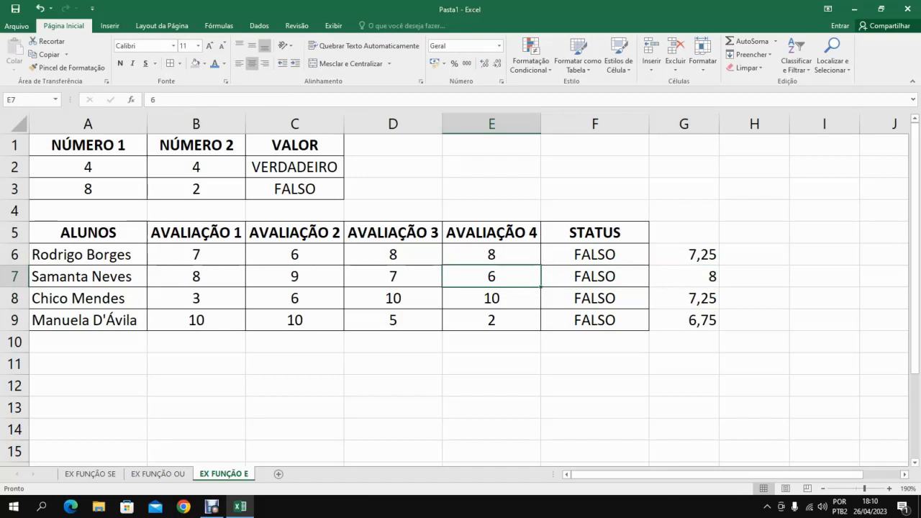
key("Right")
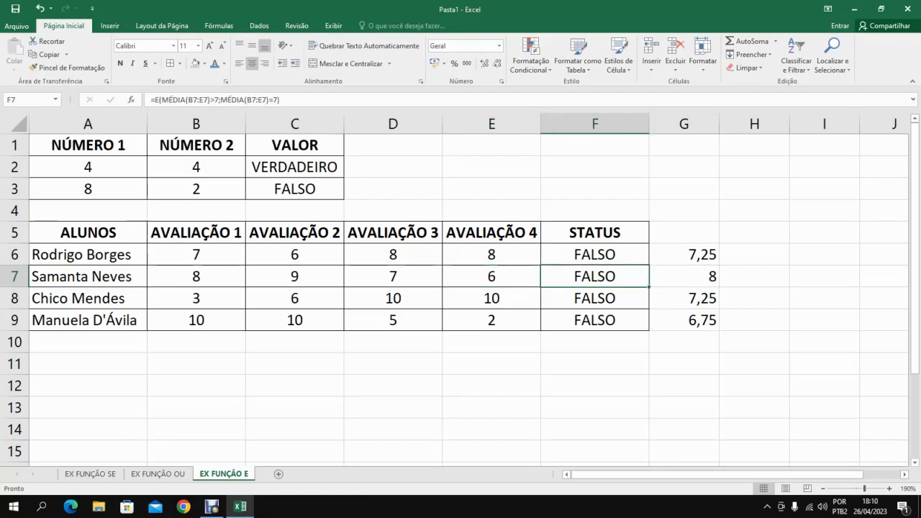
key("Right")
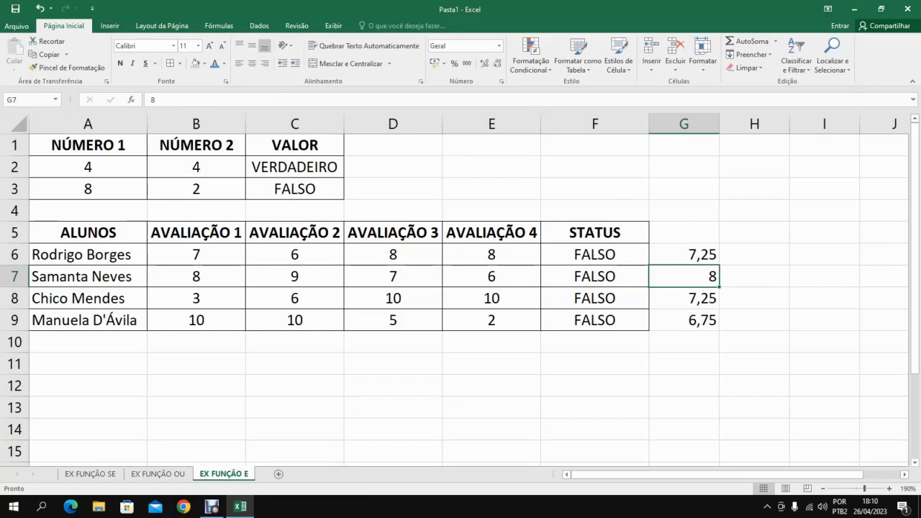
key("Left")
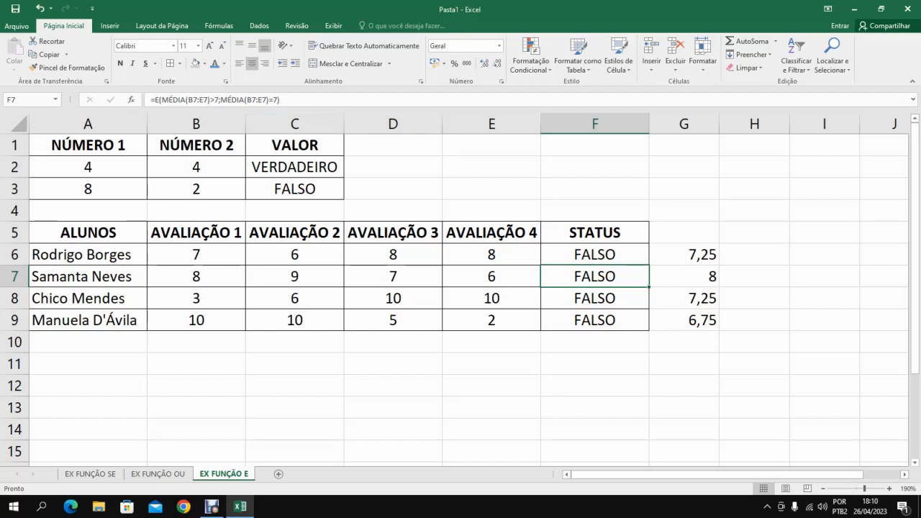
left_click(684, 276)
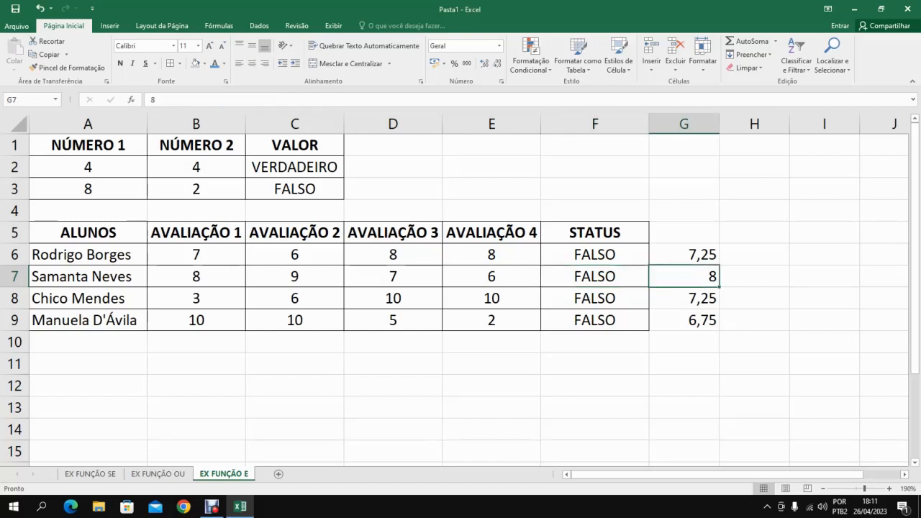
Clear the contents of F5:G9 and apply all borders to the range.
left_click_drag(595, 232, 683, 320)
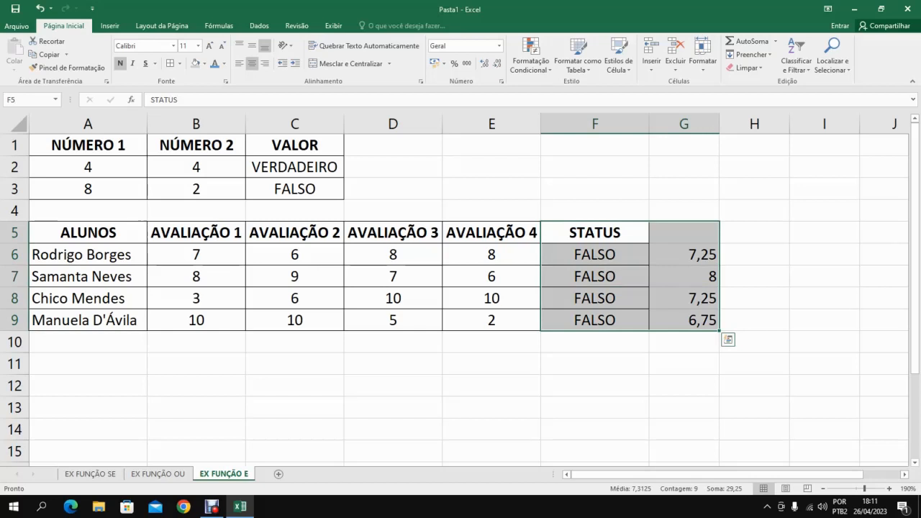
key("Delete")
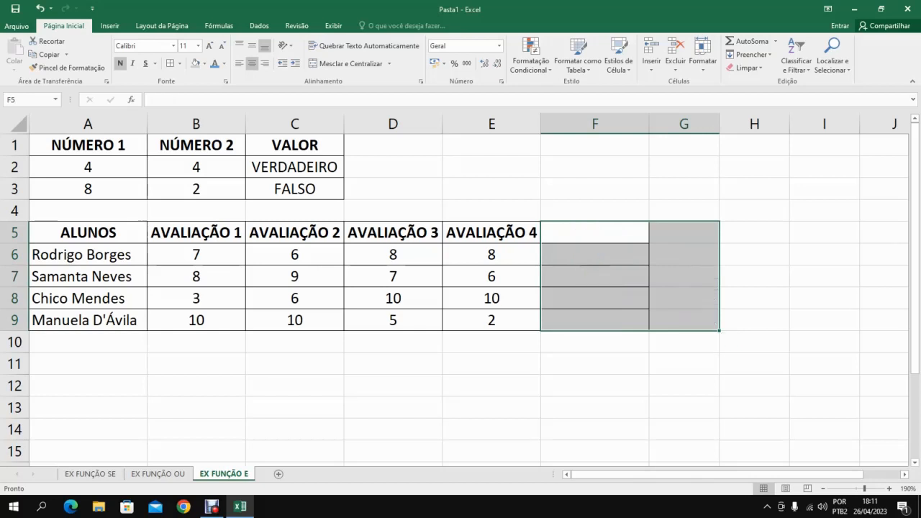
left_click(170, 63)
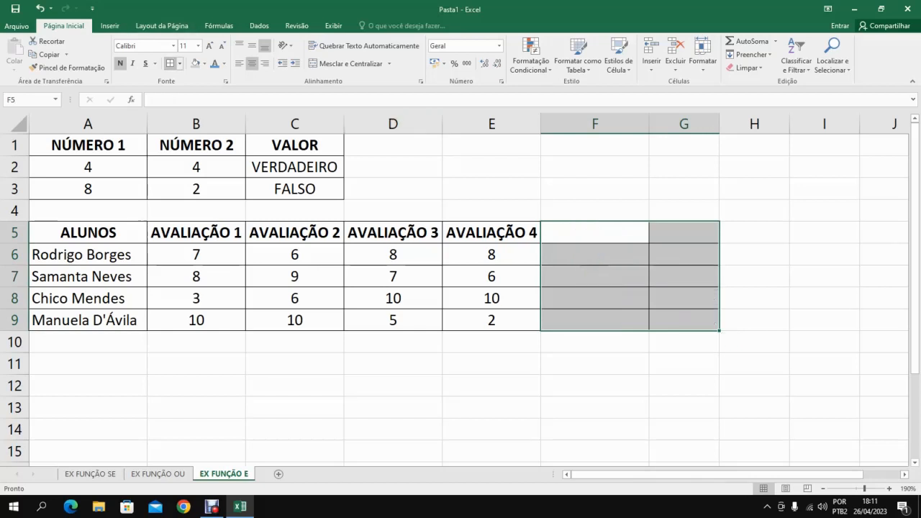
Enter MÉDIA as the column header in F5.
left_click(595, 233)
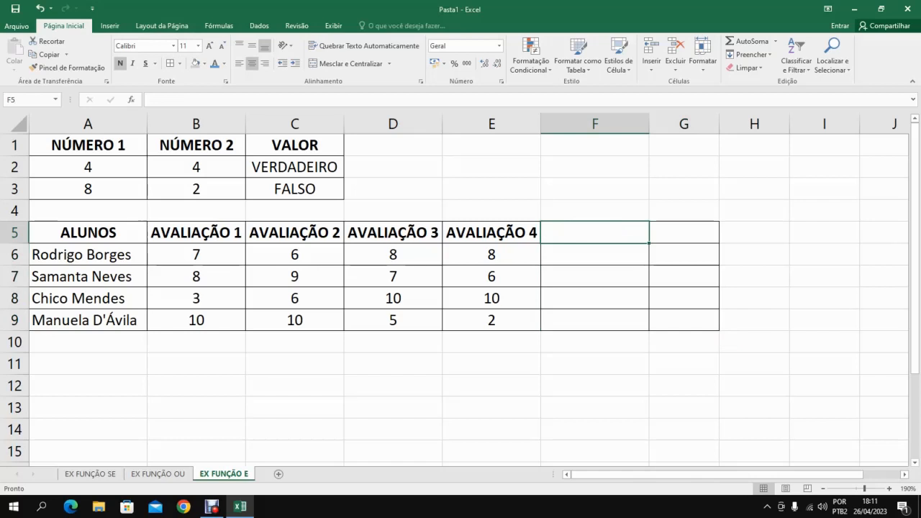
type("MÉDIA")
key("Return")
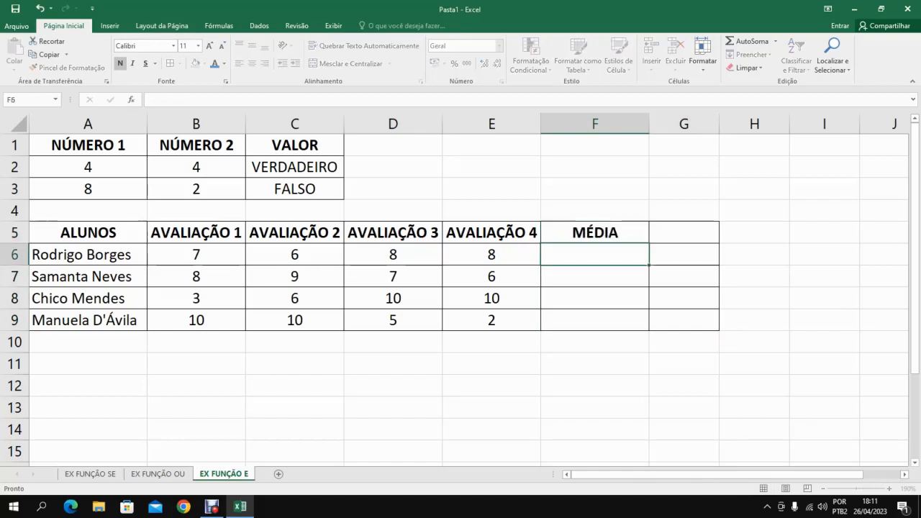
Calculate the first student's average in F6 with =MÉDIA(B6:E6) and fill the formula down through F9.
type("=M")
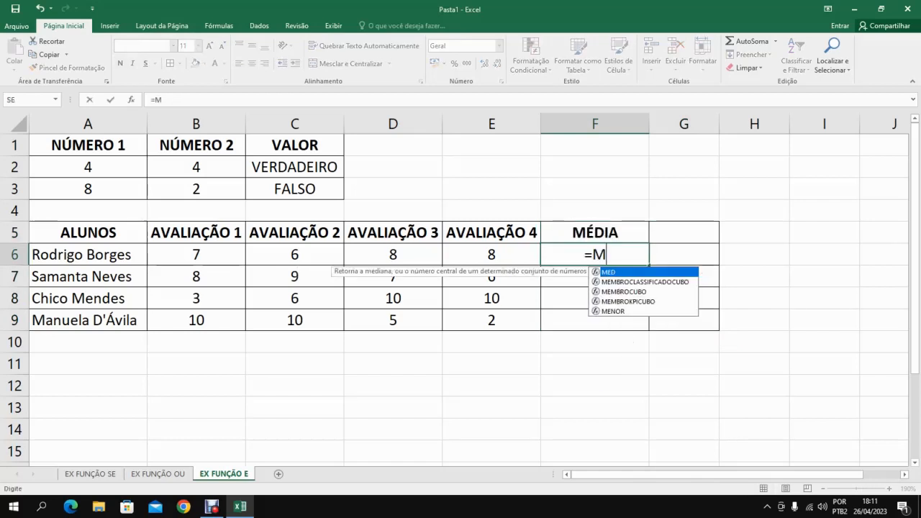
type("EDIA(")
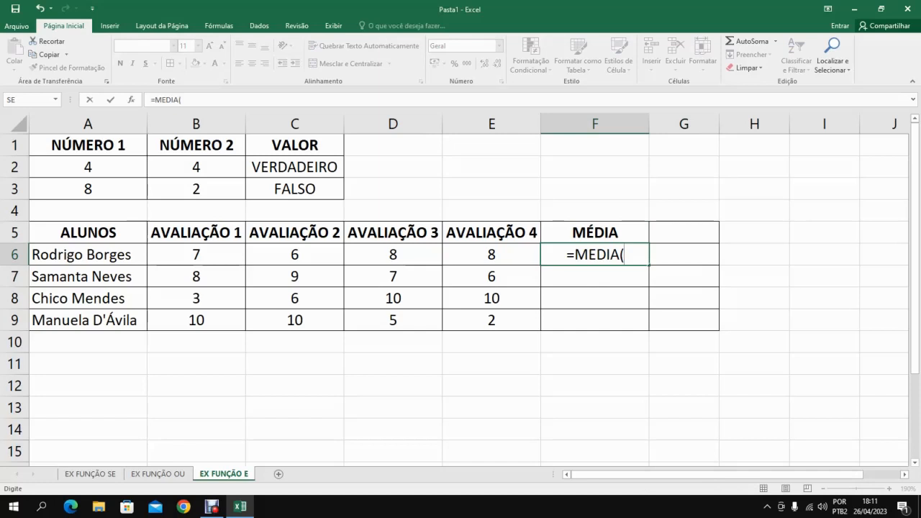
left_click_drag(196, 254, 492, 254)
key("Return")
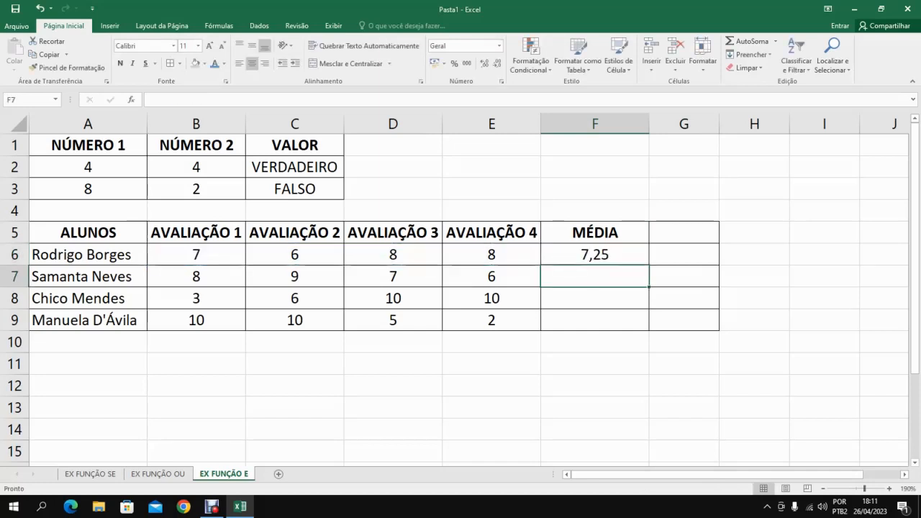
left_click(595, 255)
left_click_drag(649, 265, 648, 330)
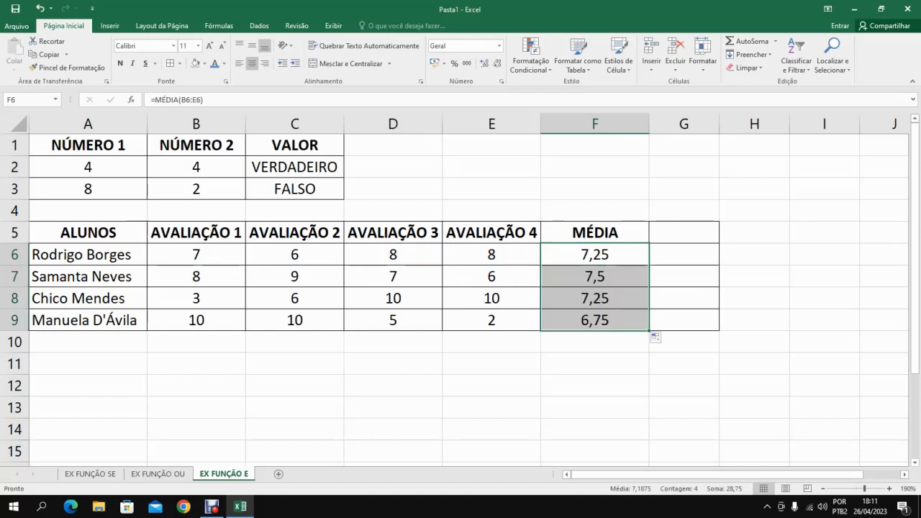
Fit column F to its contents and enter STATUS as the column header in G5.
double_click(649, 123)
left_click(629, 233)
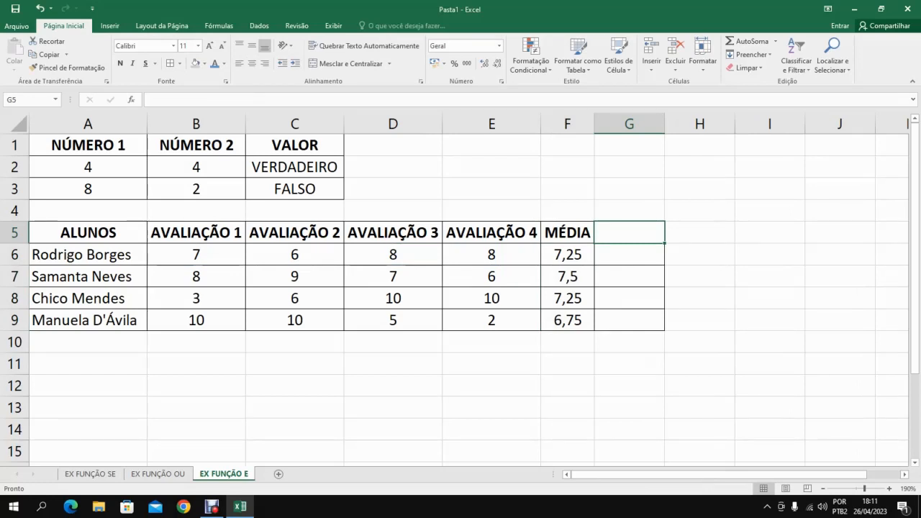
type("STATUSA")
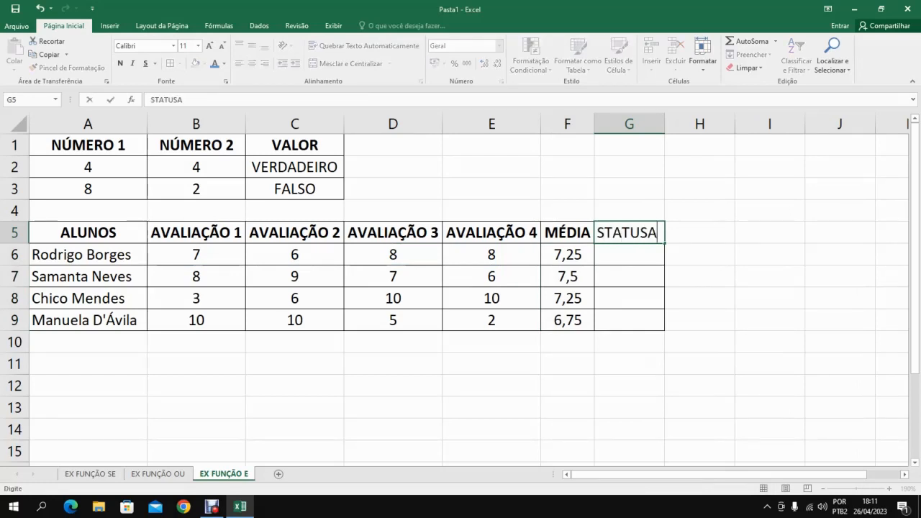
key("BackSpace")
key("Return")
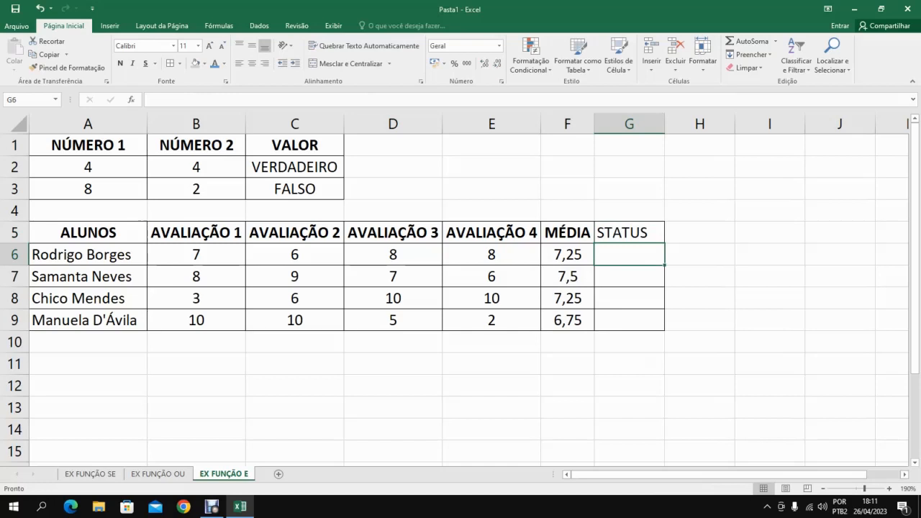
Center and bold the STATUS header in G5, and widen the MÉDIA column slightly.
key("Up")
left_click(251, 63)
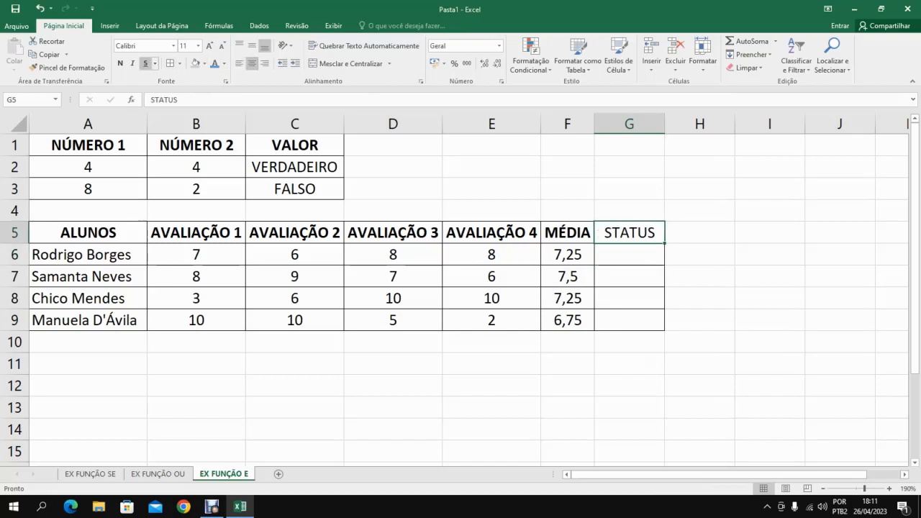
left_click(132, 64)
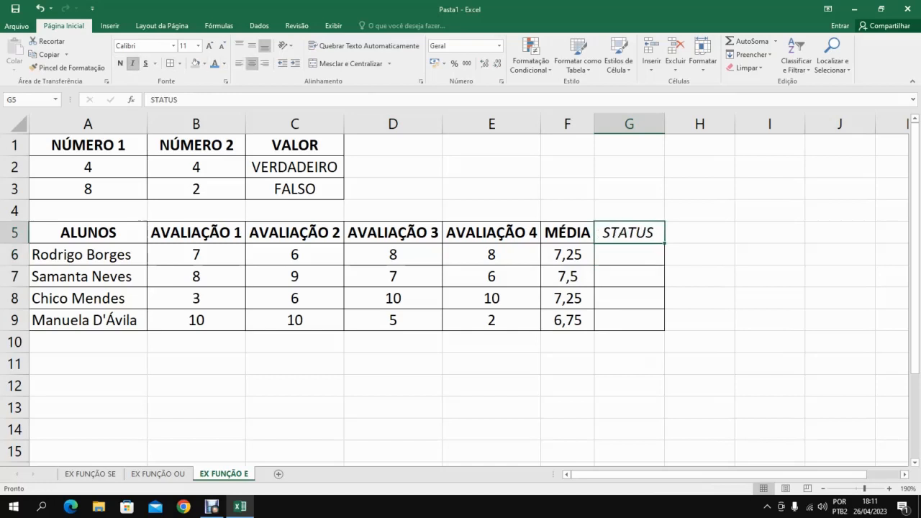
left_click(133, 63)
left_click(120, 64)
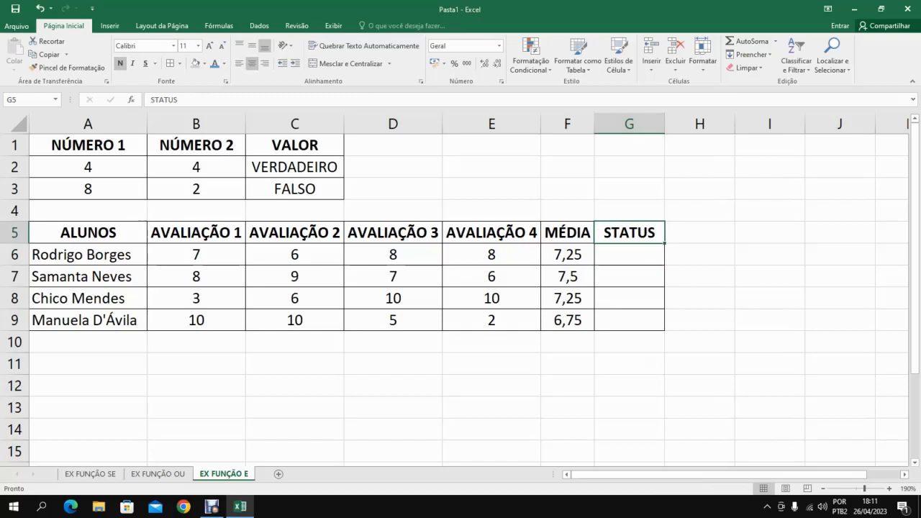
left_click_drag(595, 124, 622, 124)
Enter the formula =E(F6>7) in G6 to test whether the first student's average exceeds 7.
left_click(656, 255)
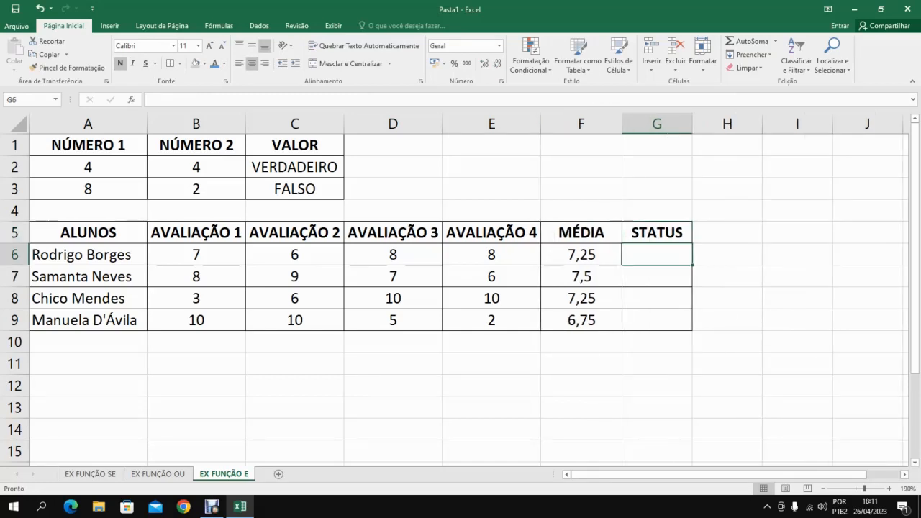
type("=")
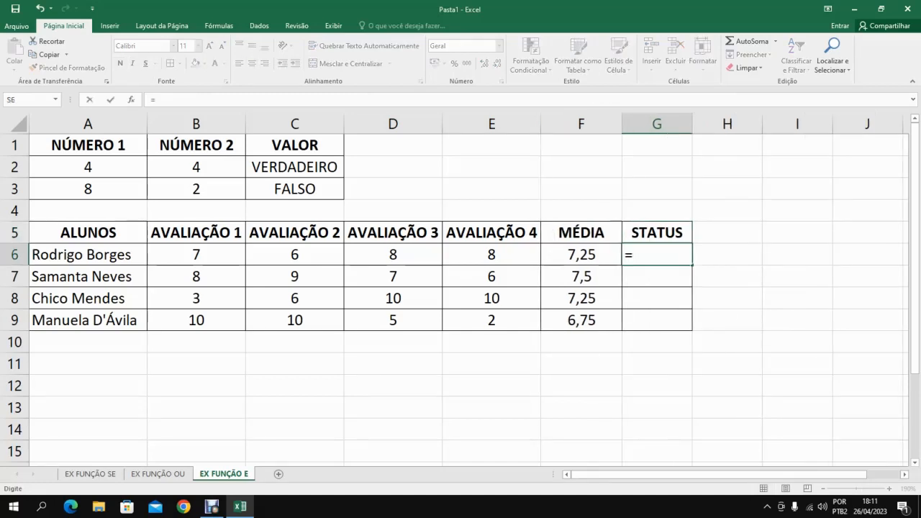
type("E")
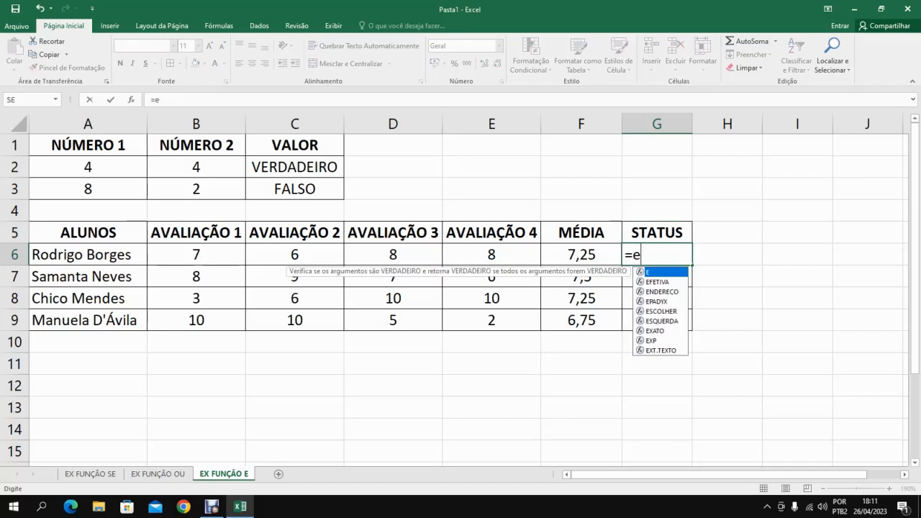
key("BackSpace")
type("E(")
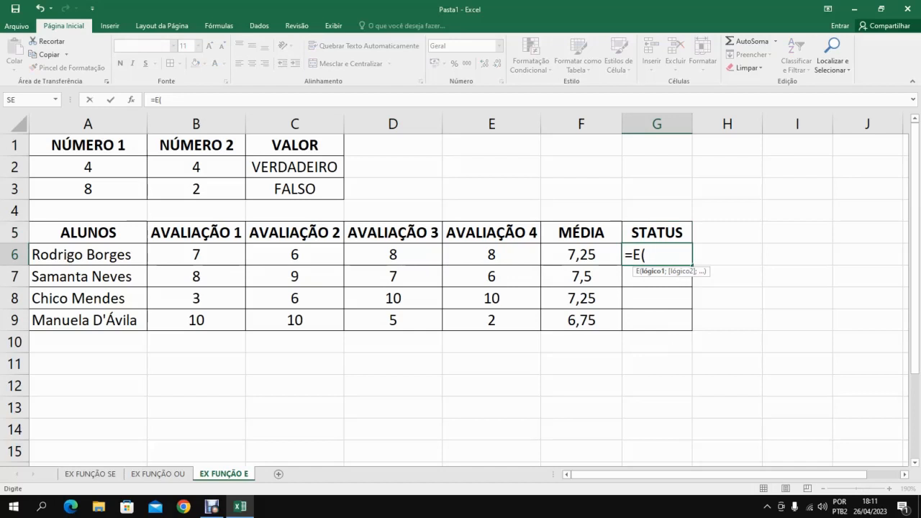
left_click(581, 255)
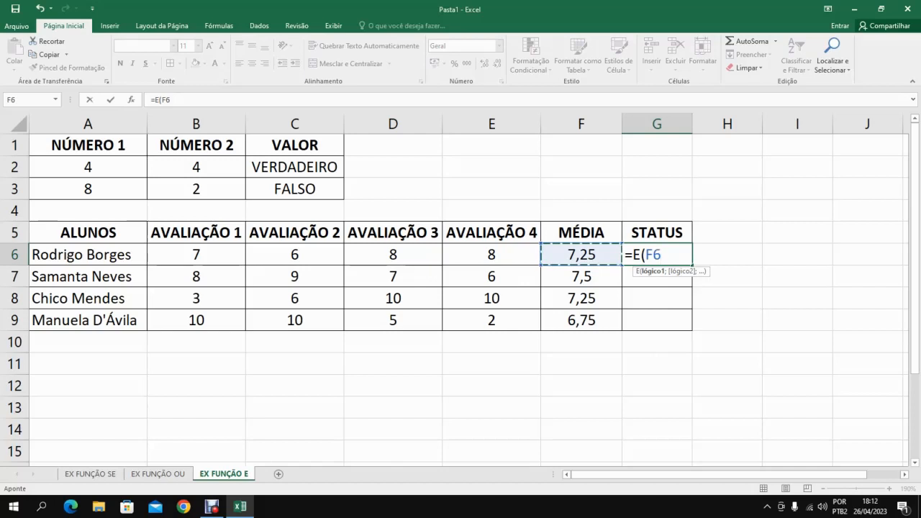
type(">7")
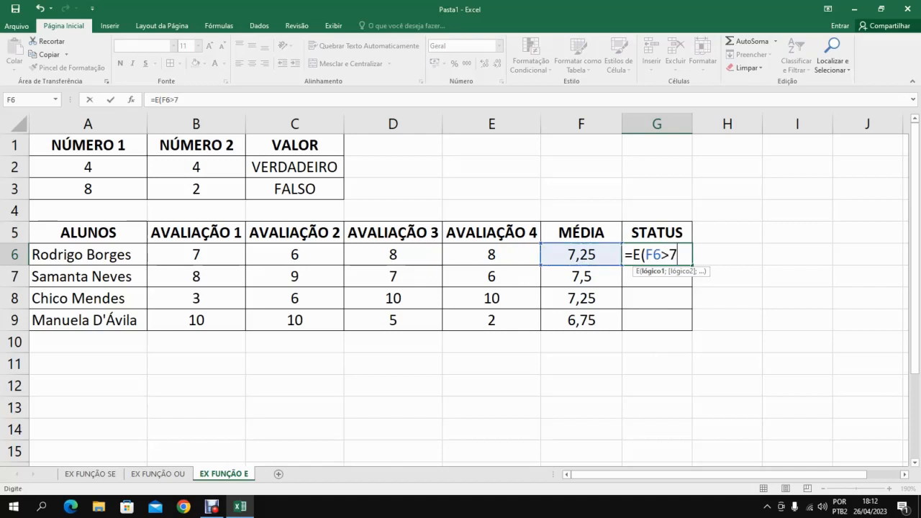
key("Return")
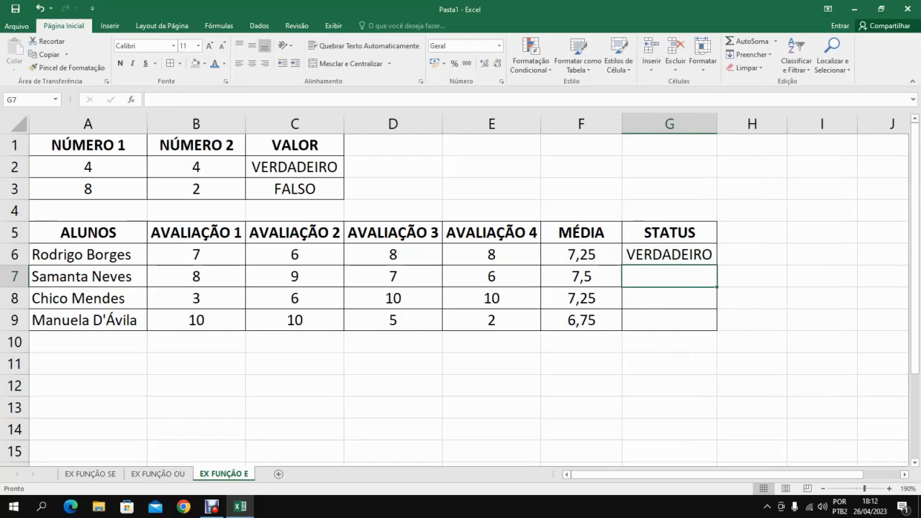
Enter STATUS 2 as the column header in H5 and apply all borders to G5:H9.
left_click(905, 474)
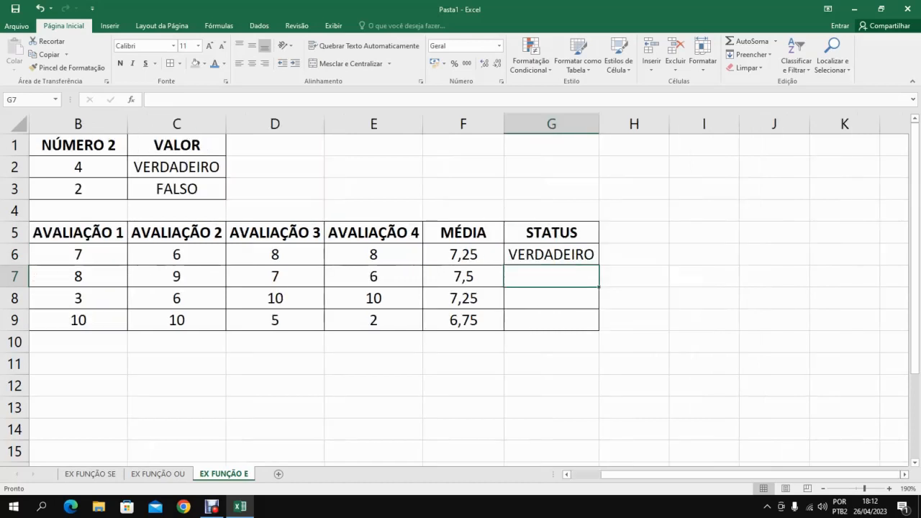
left_click(635, 232)
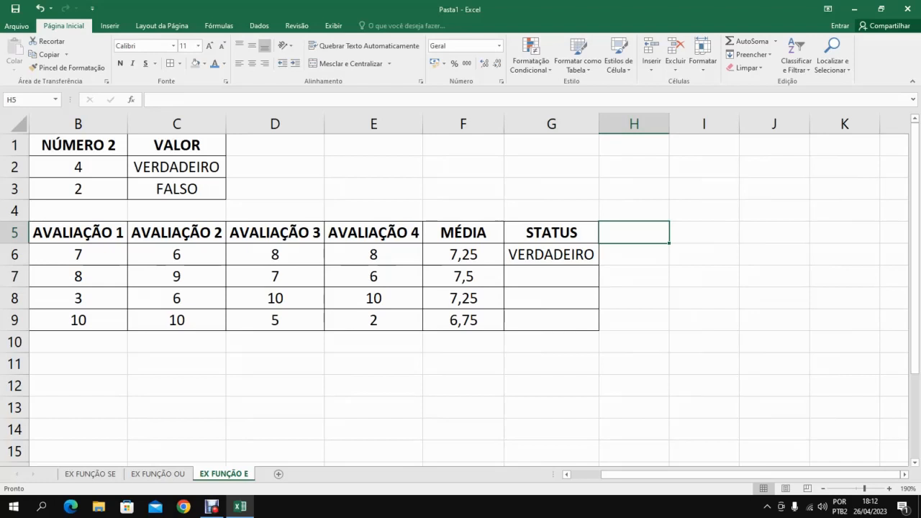
type("STA")
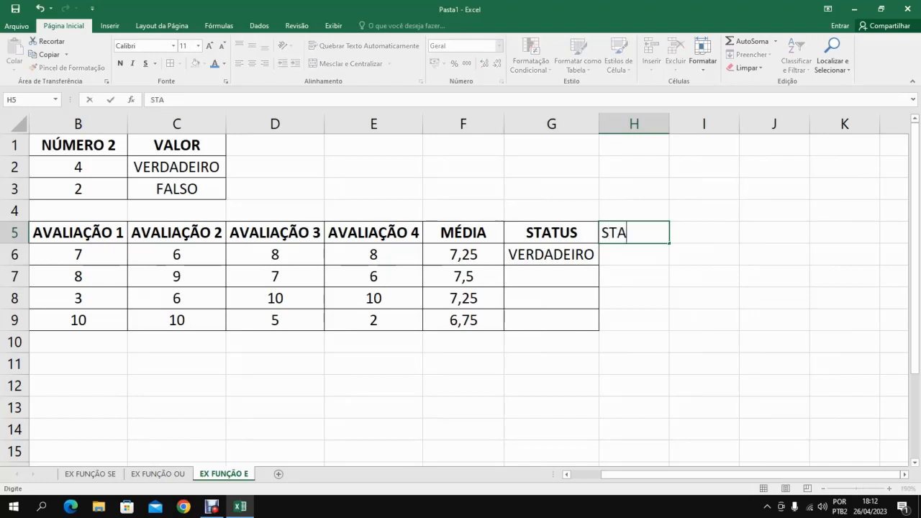
type("TUS 2")
key("Return")
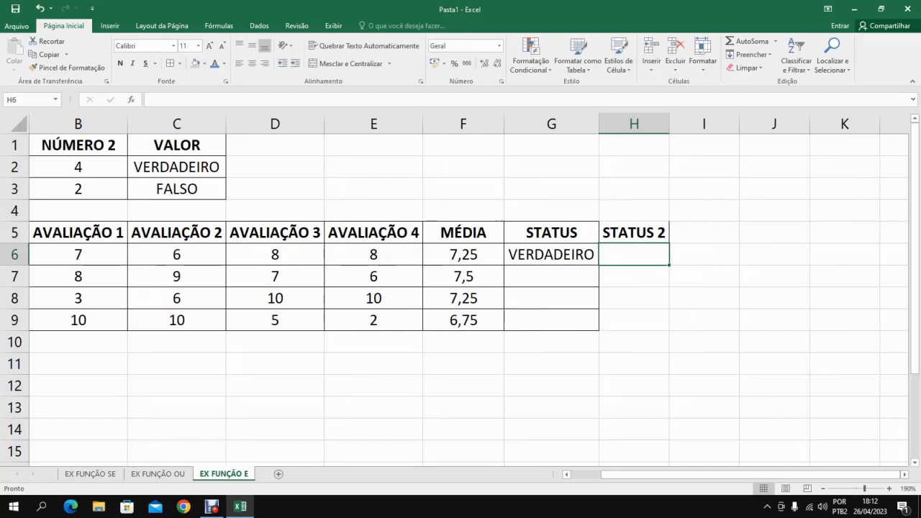
left_click(634, 233)
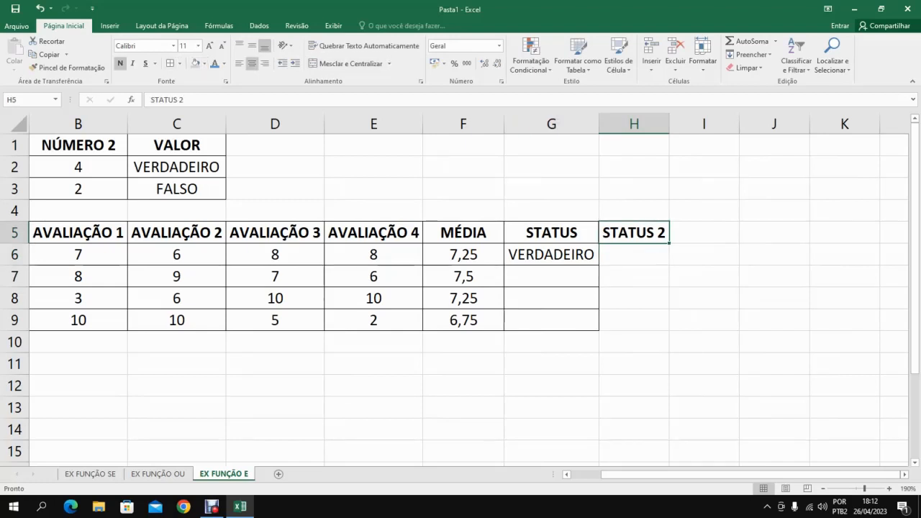
left_click_drag(551, 233, 634, 320)
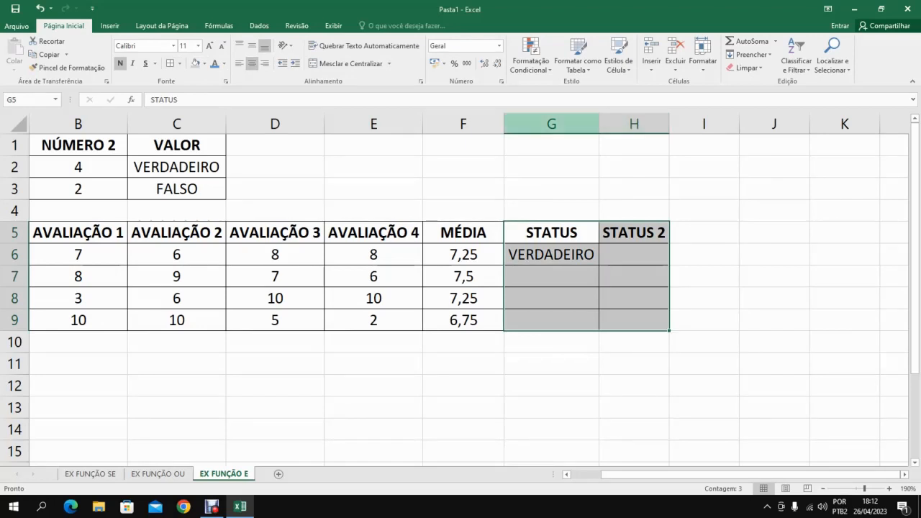
Set the width of columns G and H to 10, and increase it to 15.
left_click_drag(551, 124, 634, 124)
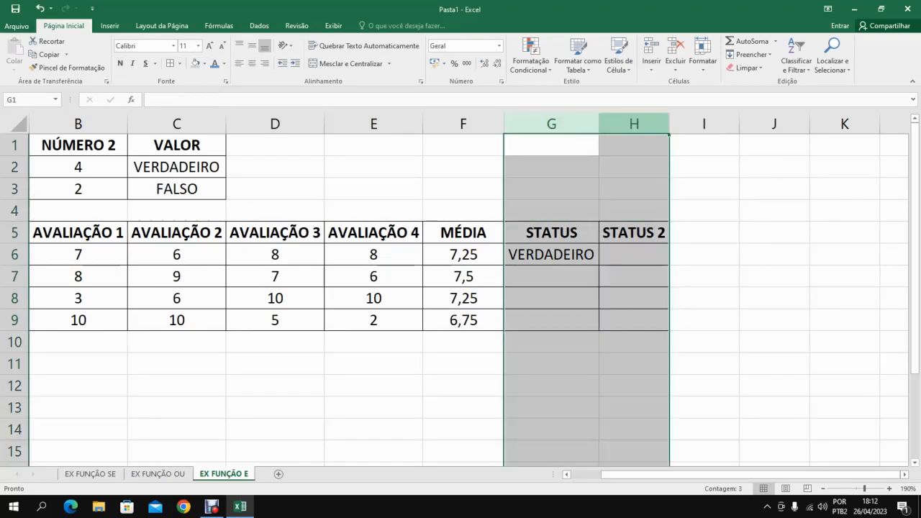
right_click(611, 123)
left_click(652, 263)
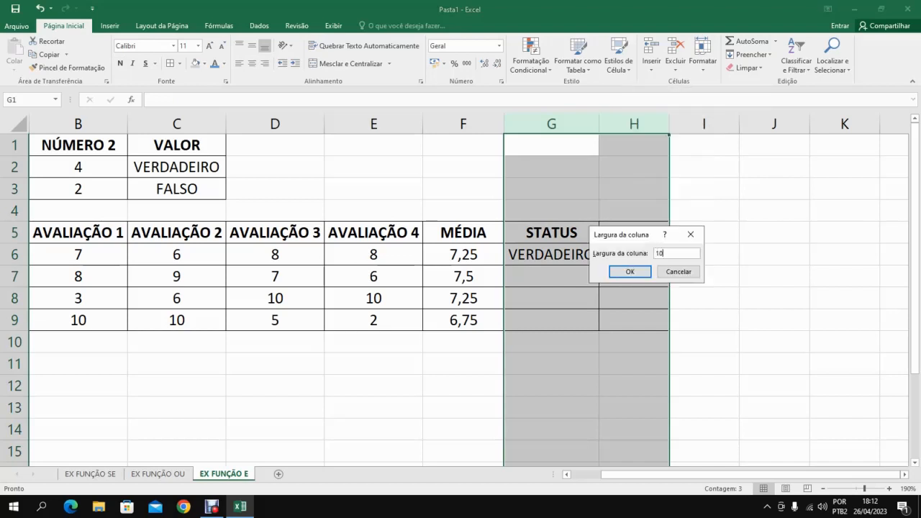
type("10")
key("Return")
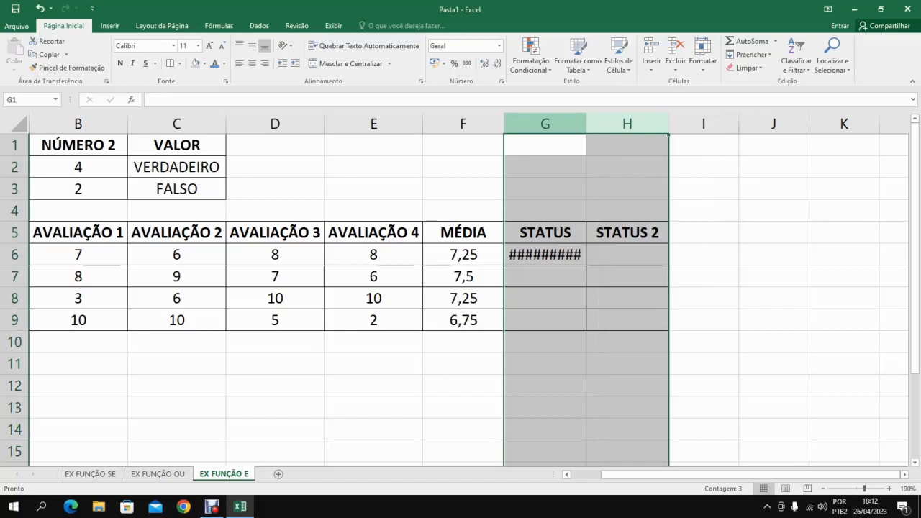
right_click(557, 125)
left_click(605, 262)
type("15")
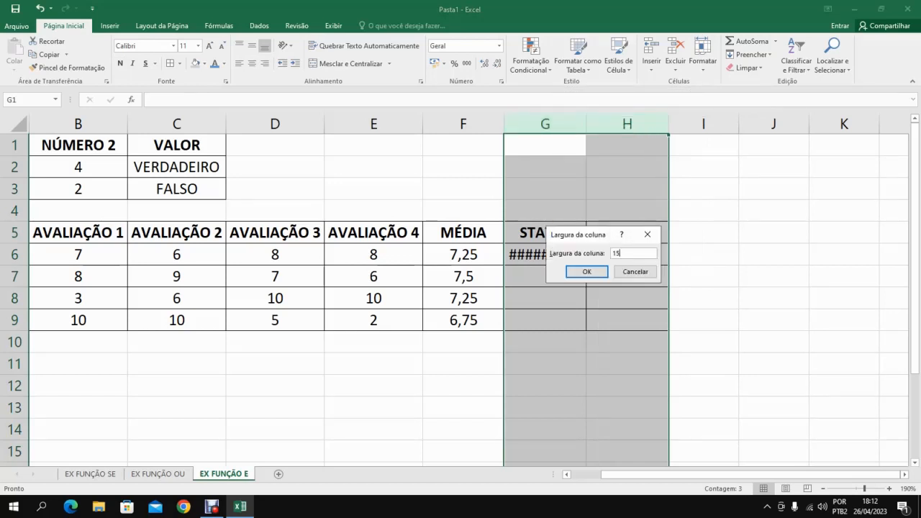
key("Return")
left_click(684, 255)
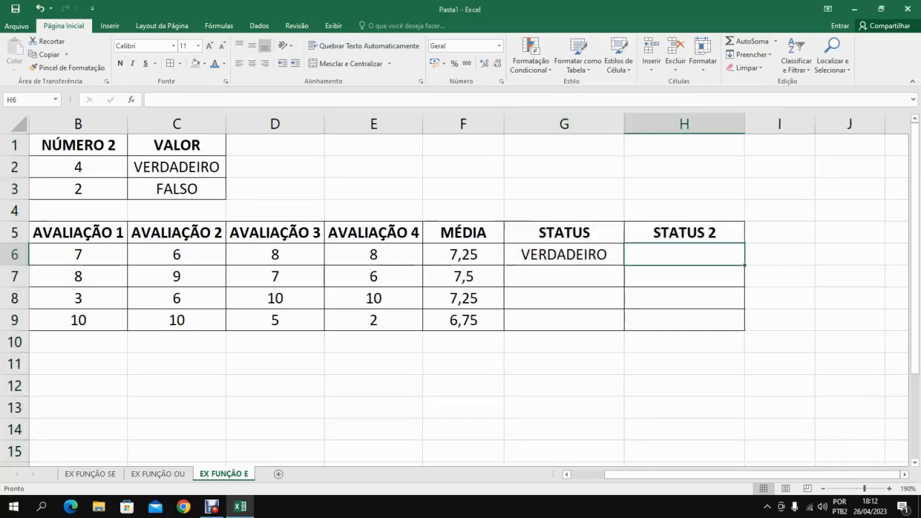
Enter =E(MÉDIA(B6:E6)>7) in H6 to test the first student's average directly from the grades, accepting the proposed correction.
left_click(824, 489)
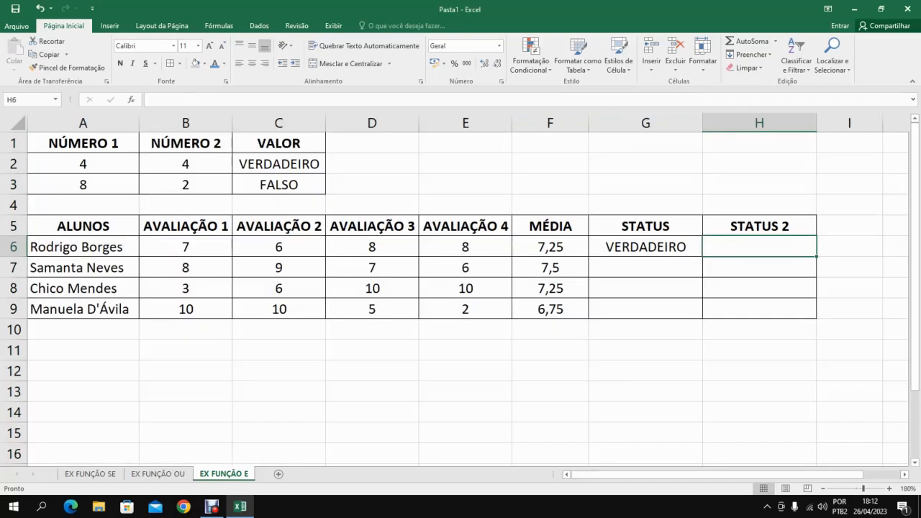
left_click(818, 475)
left_click(646, 247)
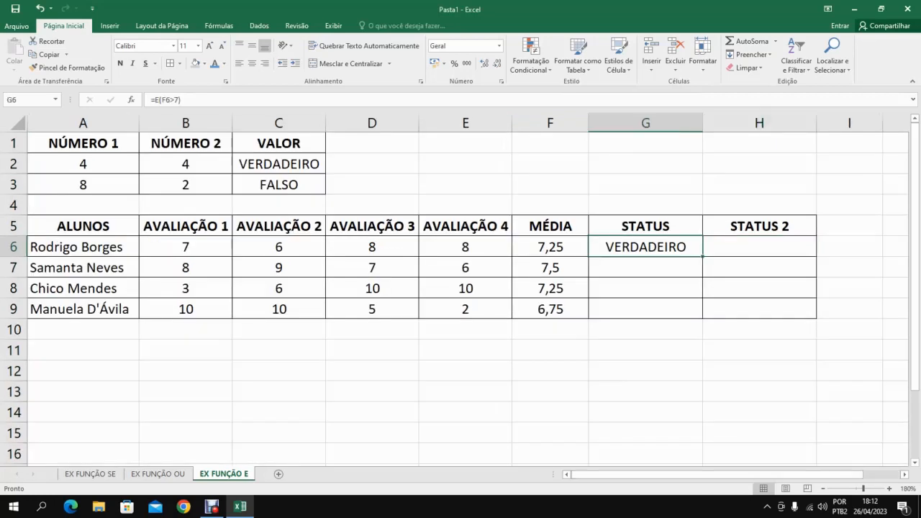
left_click(760, 246)
type("=")
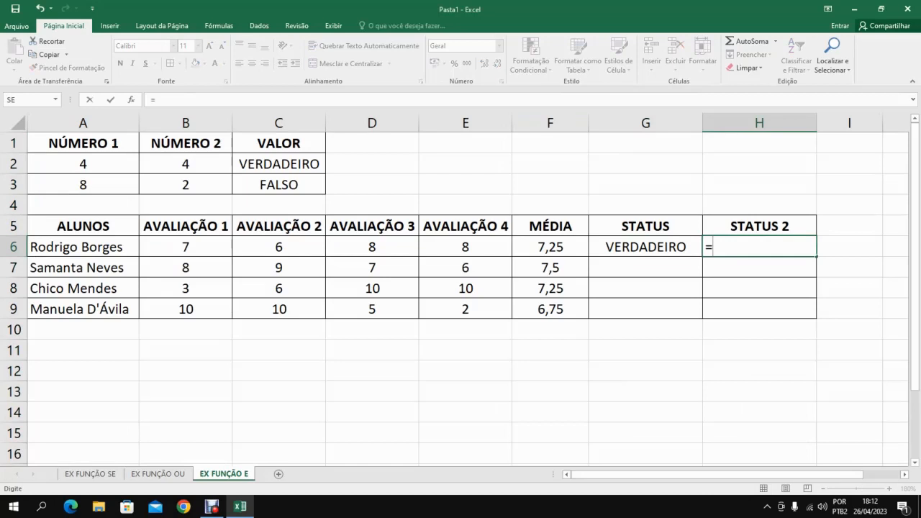
type("e")
key("BackSpace")
type("E(")
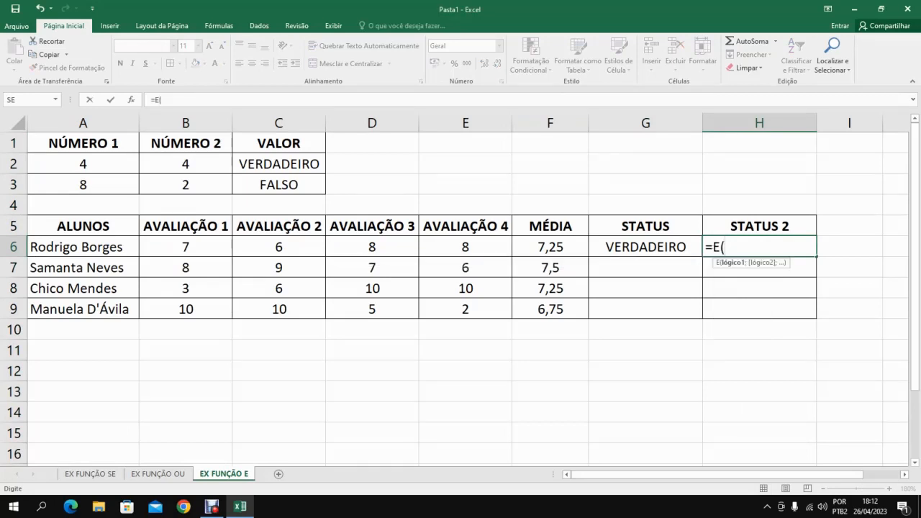
type("MÉDIA")
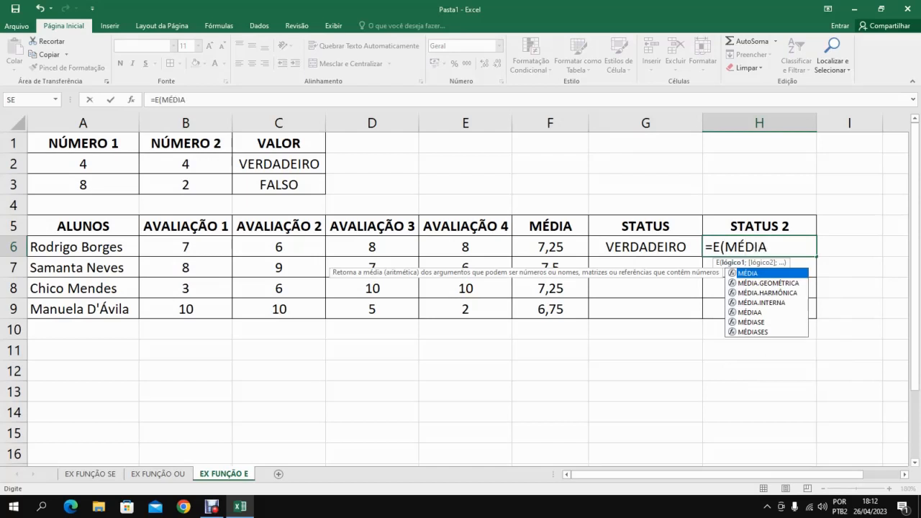
type("(")
left_click_drag(186, 247, 504, 255)
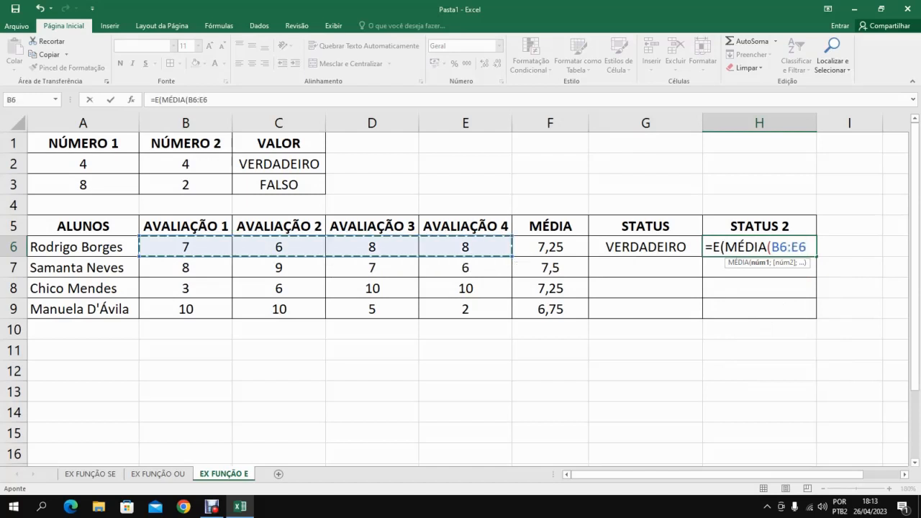
type(")>")
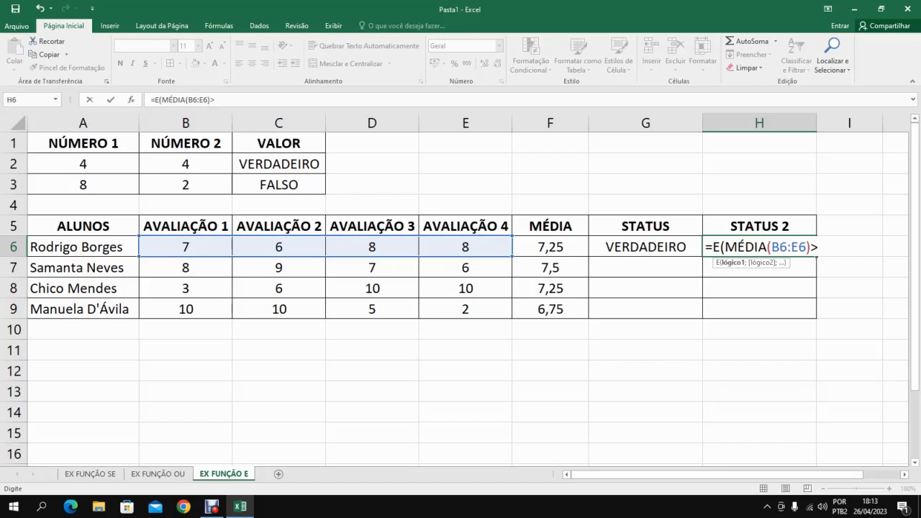
type("7")
key("Return")
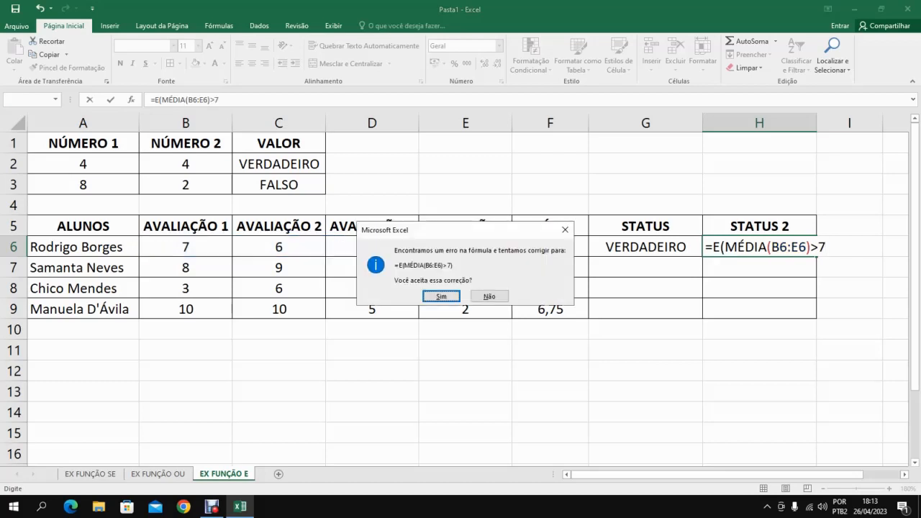
key("Return")
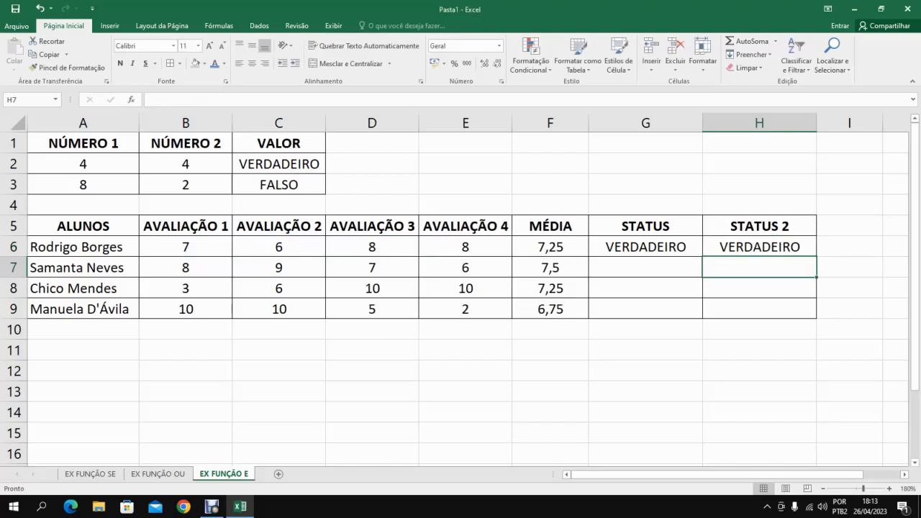
Compare the STATUS formula in G6 with the STATUS 2 formula in H6.
left_click(646, 247)
left_click(760, 247)
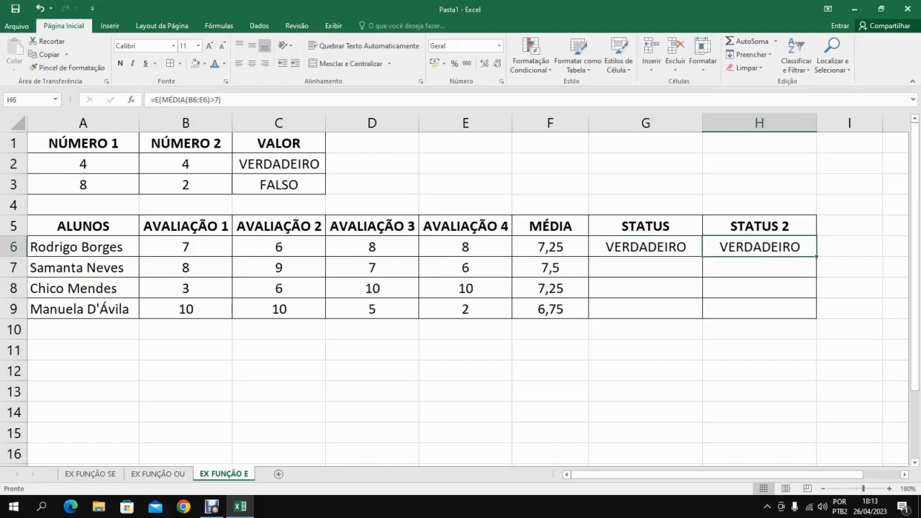
left_click(646, 247)
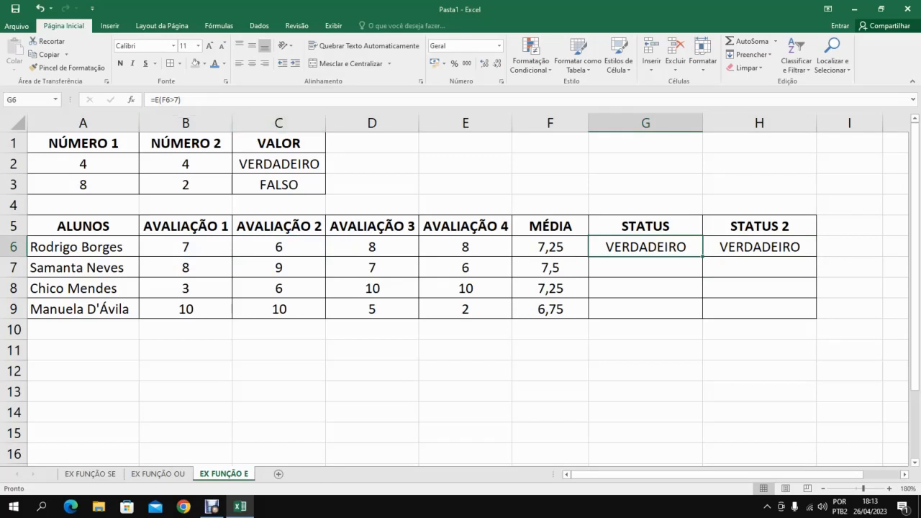
Examine which cells the E formulas in G6 and H6 refer to for the first student.
double_click(608, 247)
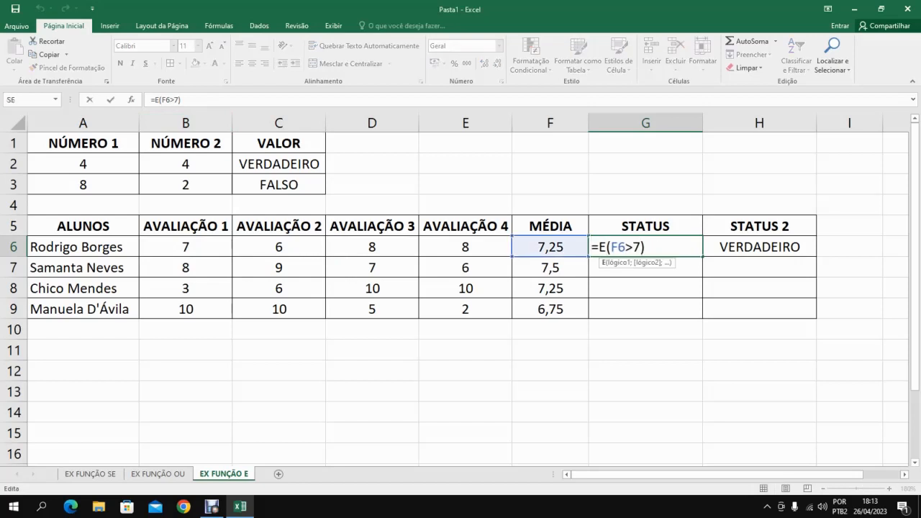
left_click(647, 247)
key("Return")
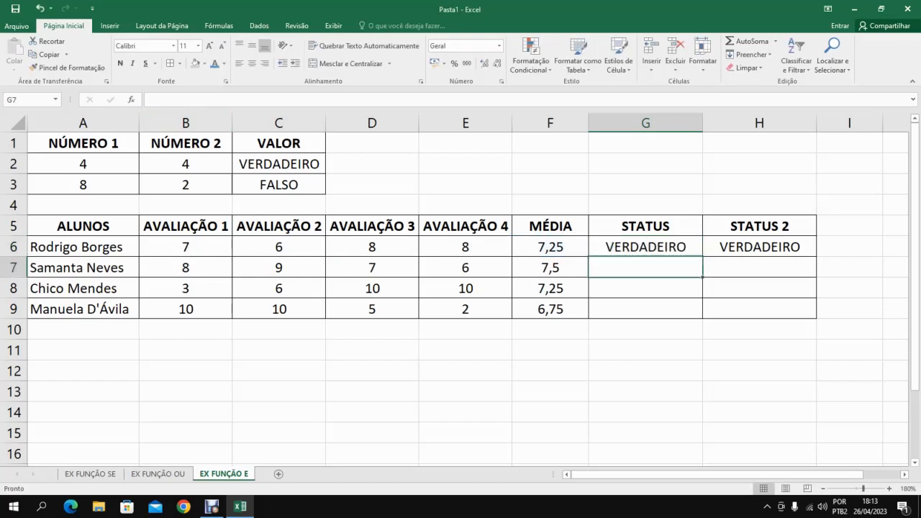
double_click(745, 247)
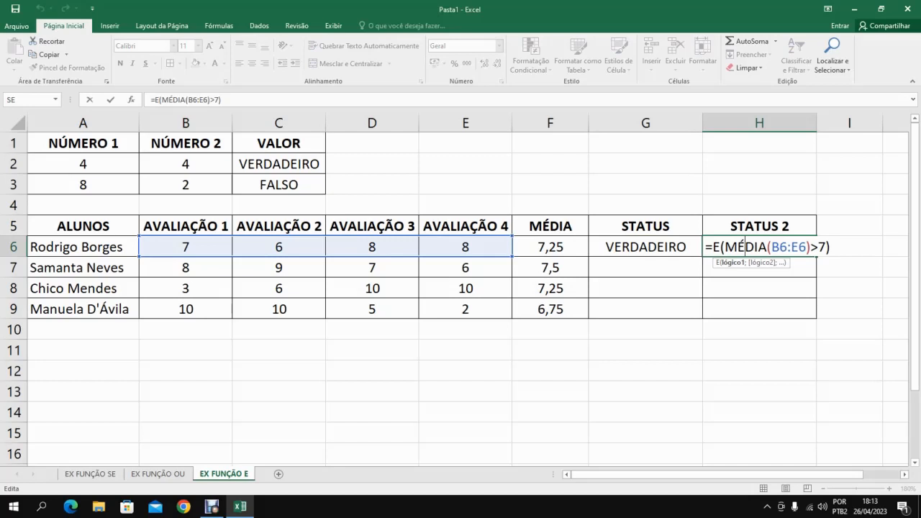
key("Return")
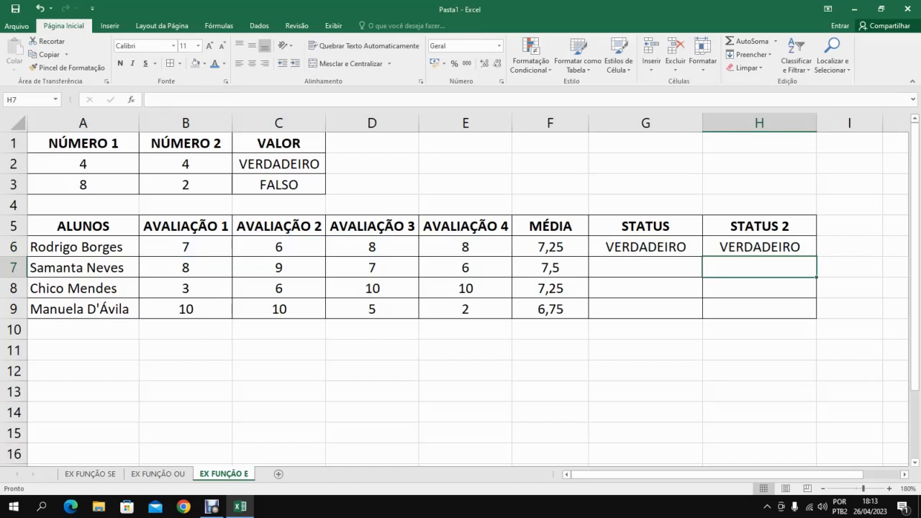
left_click(645, 247)
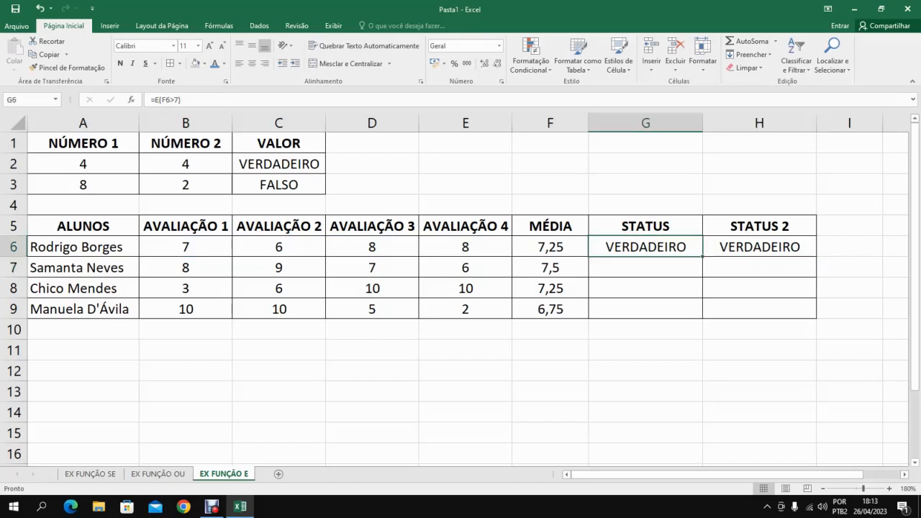
Change the STATUS 2 formula in H6 to =E(MÉDIA(B6:E6)<7).
left_click(759, 247)
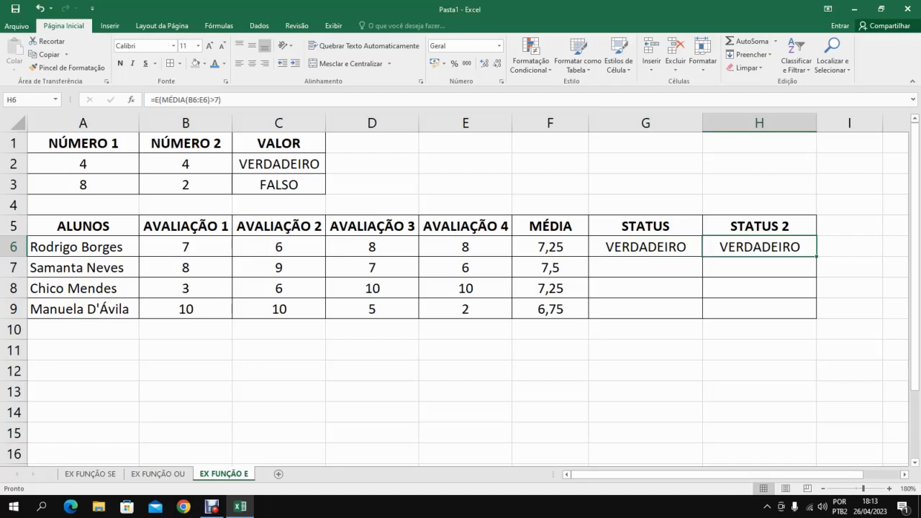
left_click(214, 100)
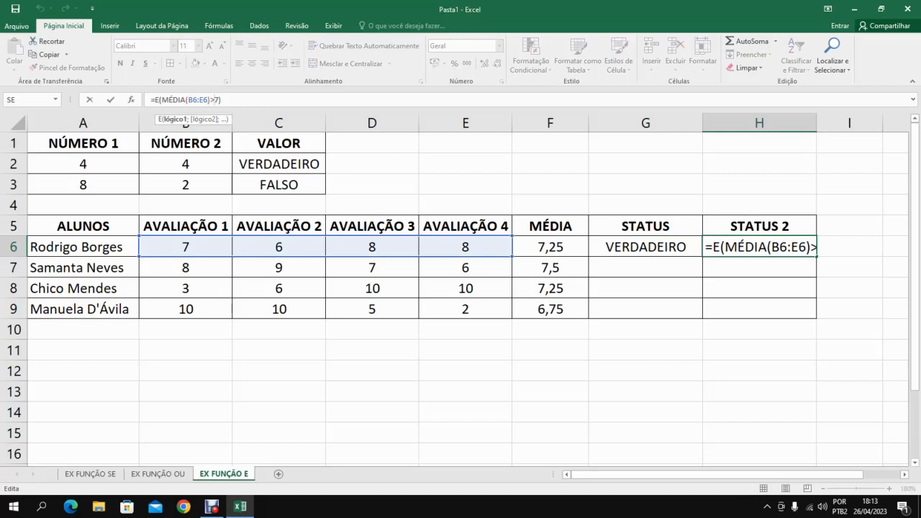
key("BackSpace")
type("<")
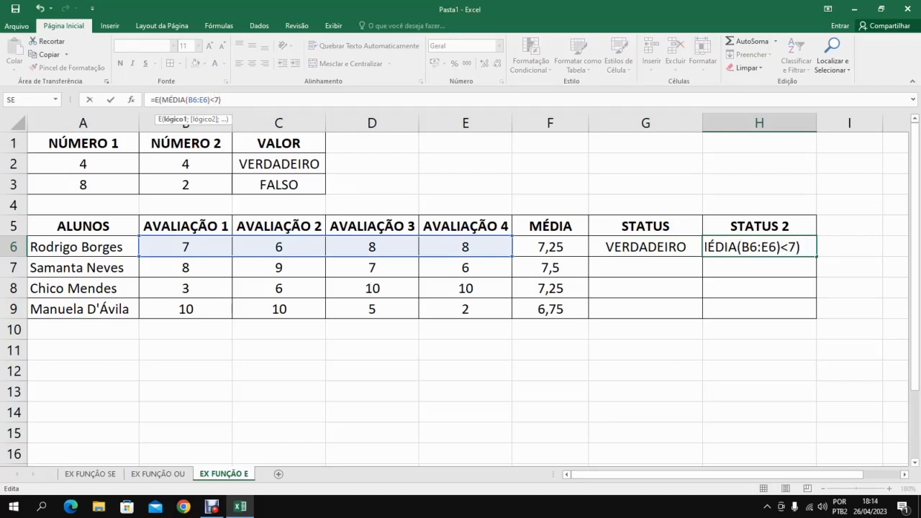
key("Return")
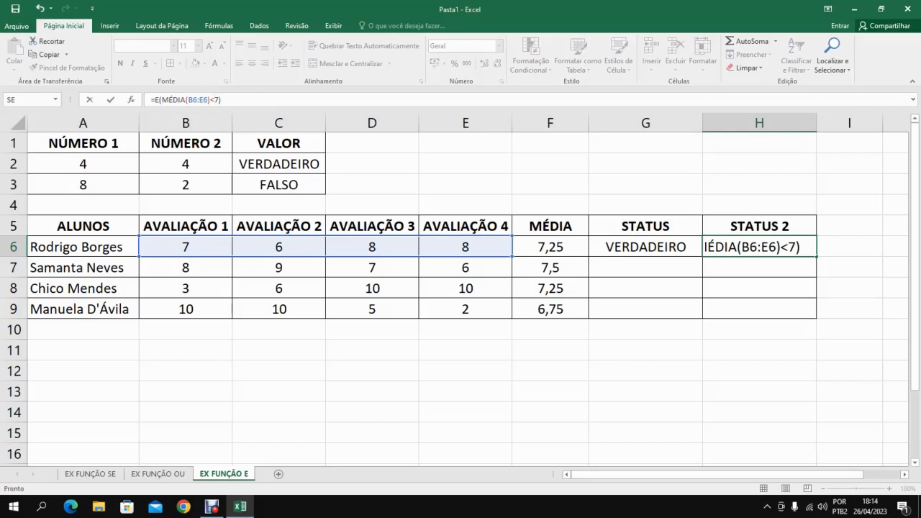
Fill the STATUS and STATUS 2 formulas from G6:H6 down through row 9.
left_click(645, 247)
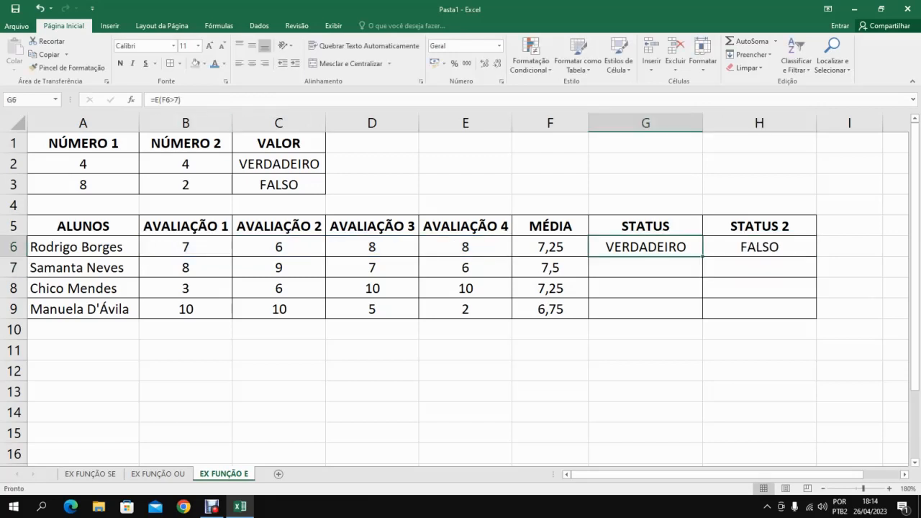
key("shift+Right")
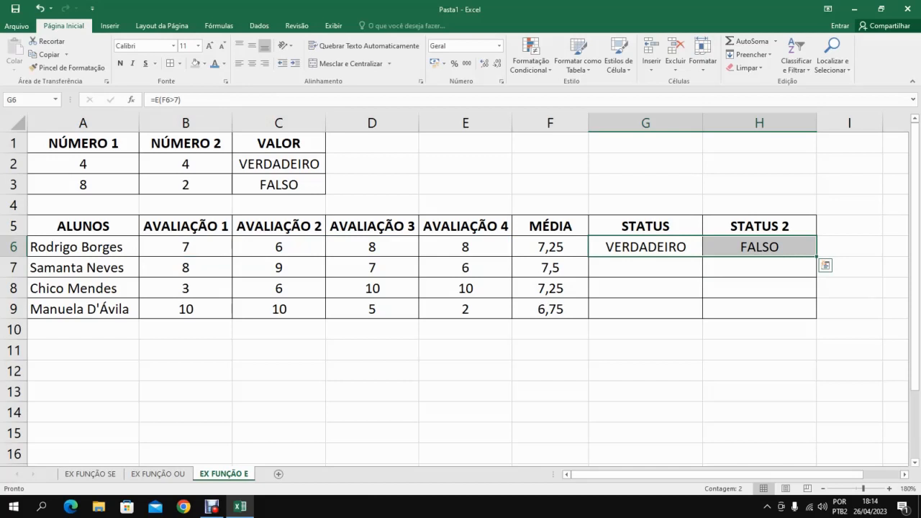
key("shift+Down")
key("shift+Down")
key("shift+Down")
key("ctrl+d")
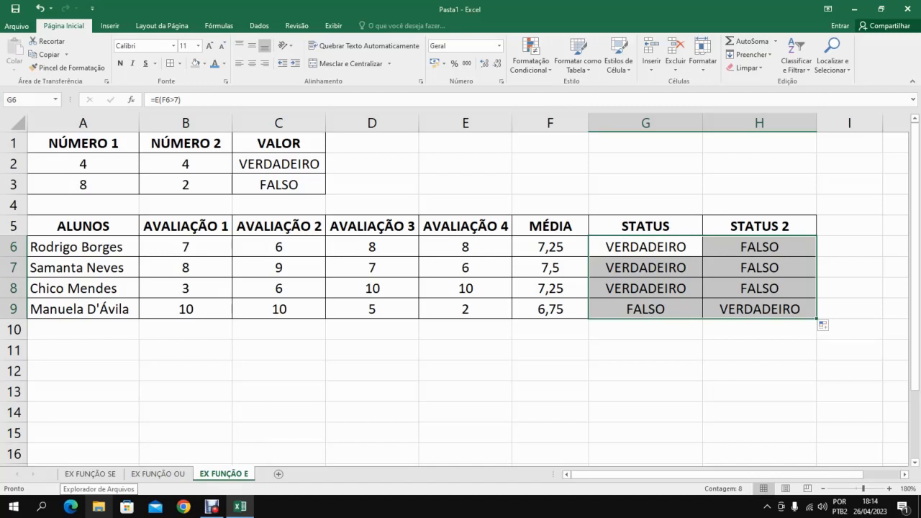
Examine the STATUS 2 formula in H9 and the STATUS formula in G9 for the last student.
left_click(759, 309)
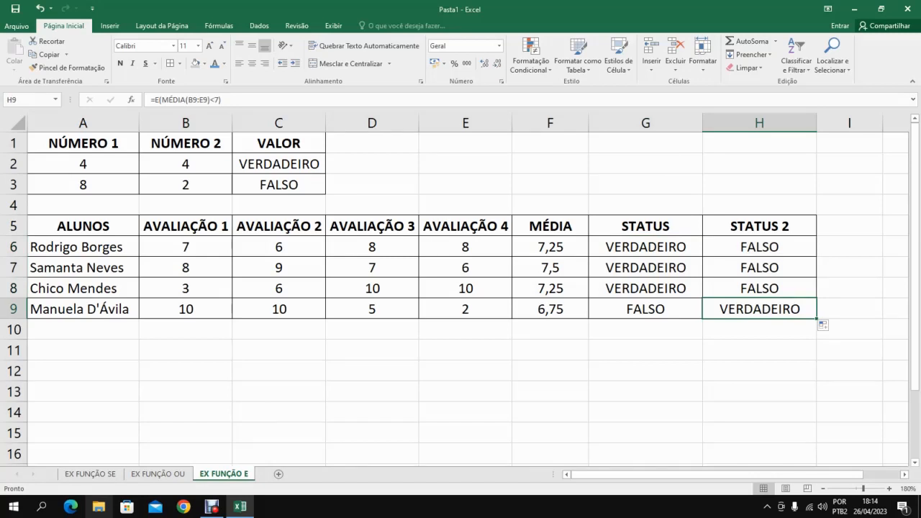
left_click(645, 308)
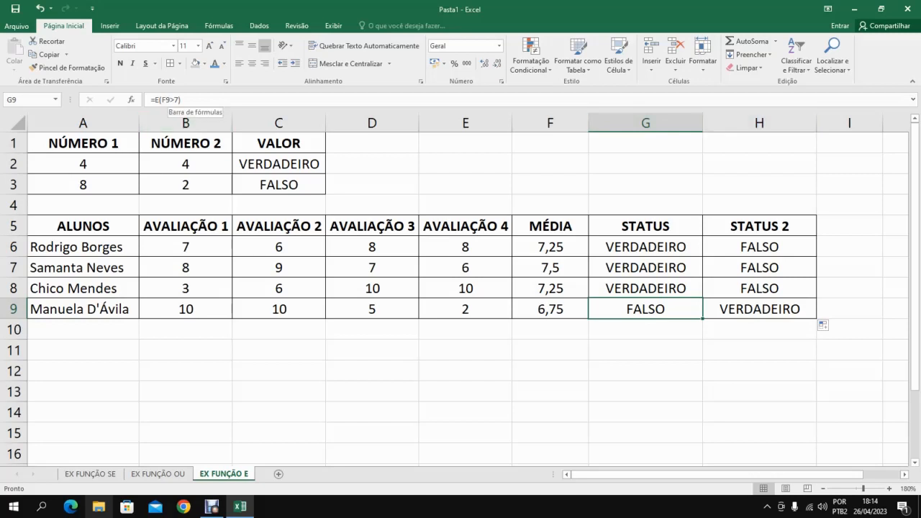
left_click(174, 100)
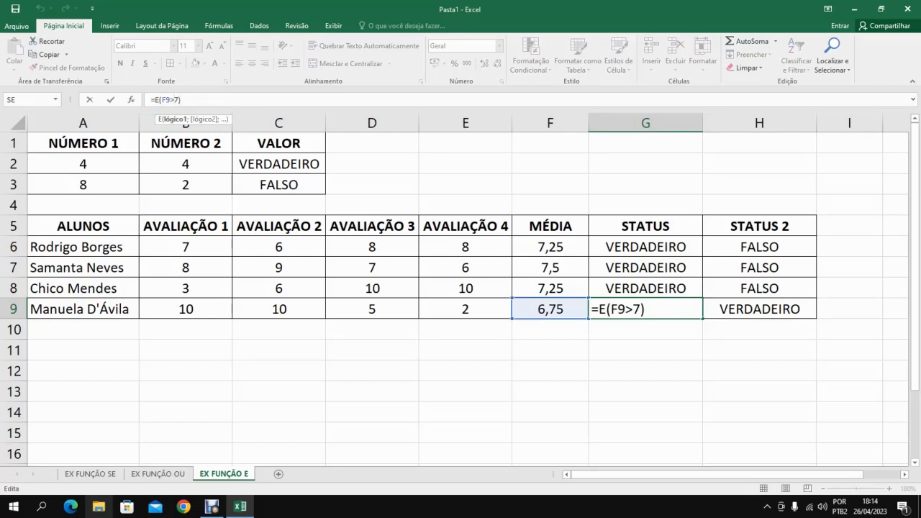
key("Return")
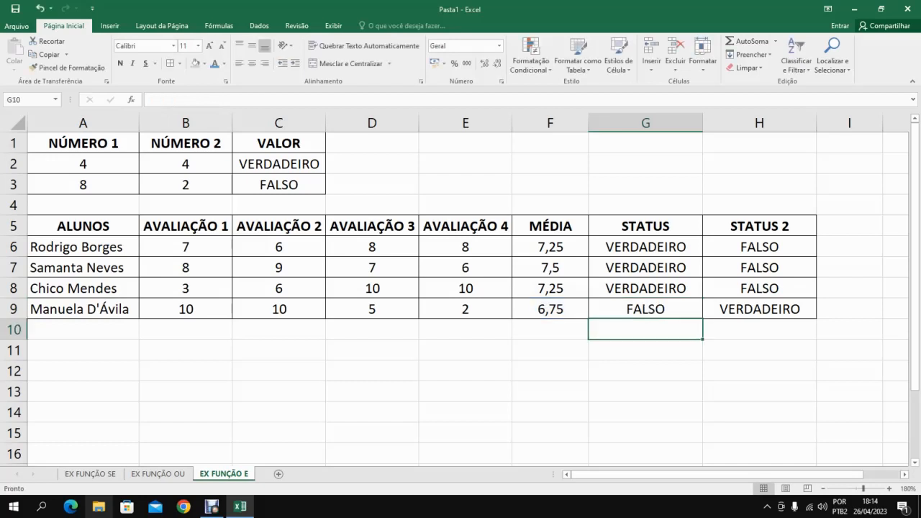
Change the STATUS formula in G6 to =E(F6>=7) and fill it down to G9.
left_click(646, 247)
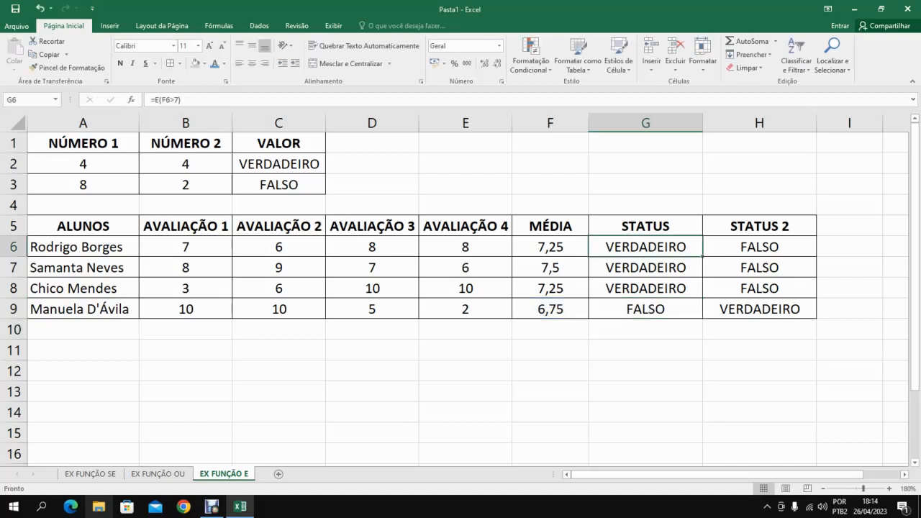
left_click(173, 100)
type("=")
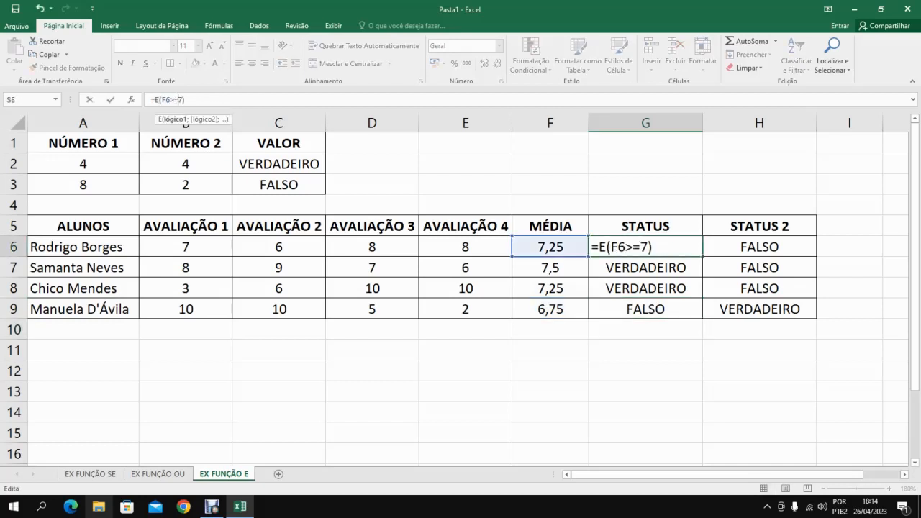
key("Return")
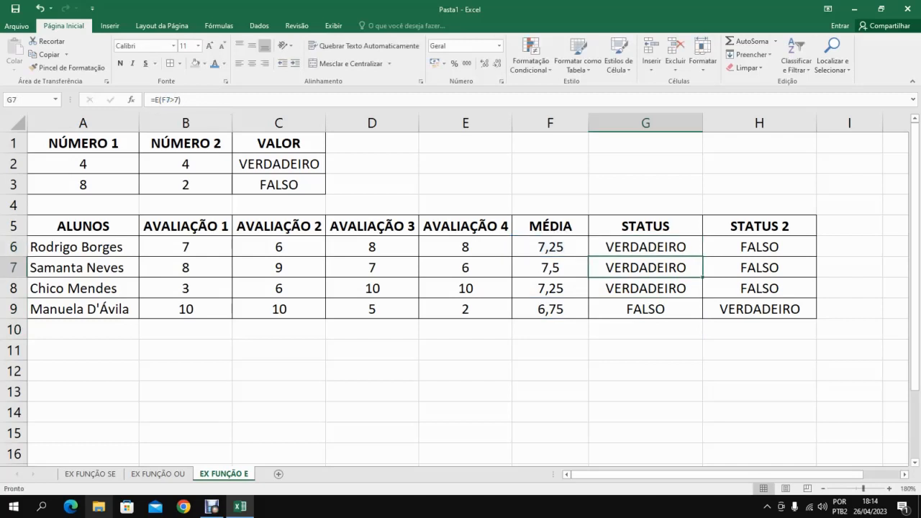
left_click(645, 247)
left_click_drag(703, 257, 702, 311)
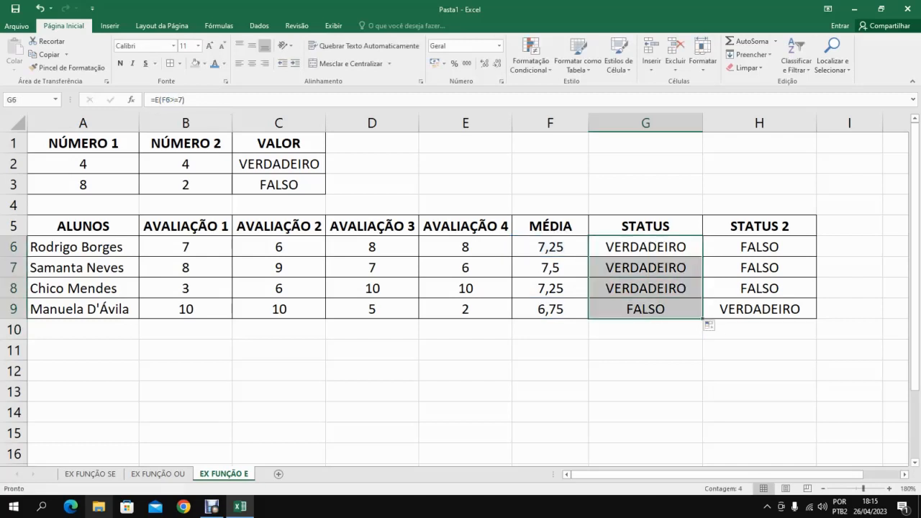
Change the STATUS 2 formula in H6 to =E(MÉDIA(B6:E6)=7) and fill it down to H9.
left_click(760, 246)
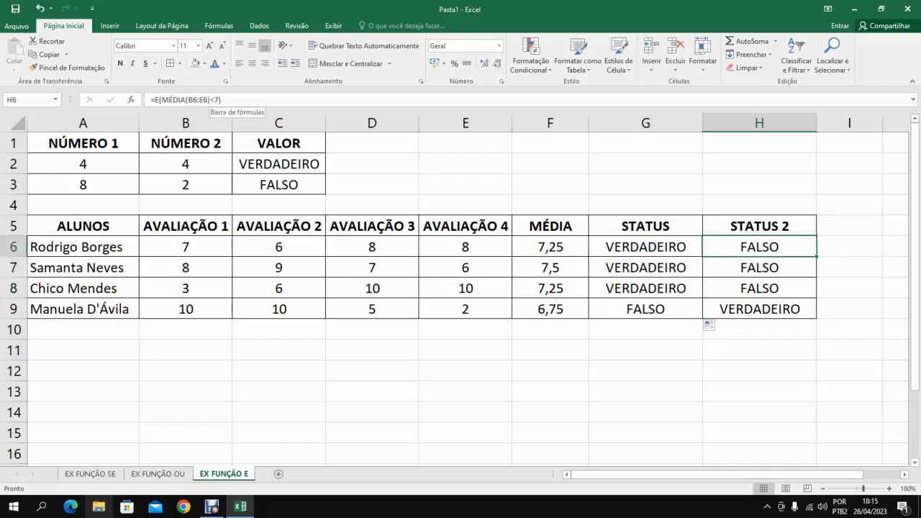
left_click(216, 100)
key("BackSpace")
type("<=")
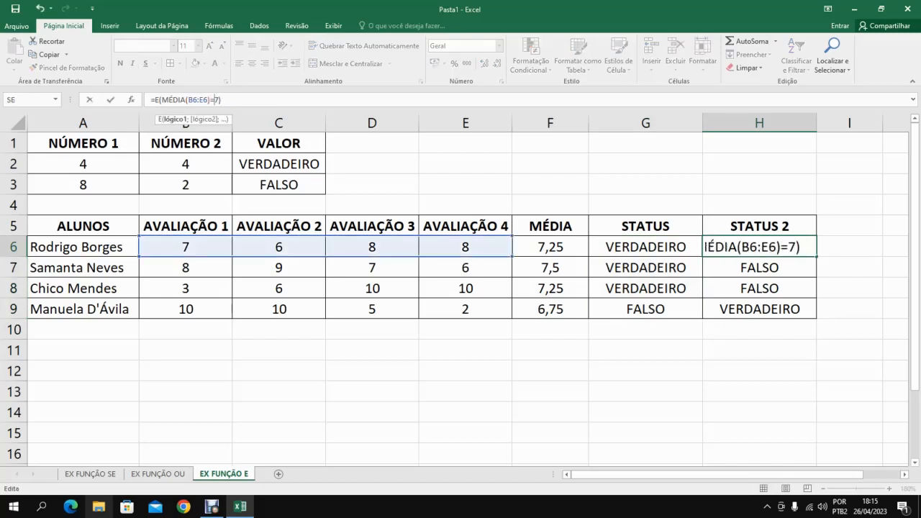
key("Return")
left_click(760, 247)
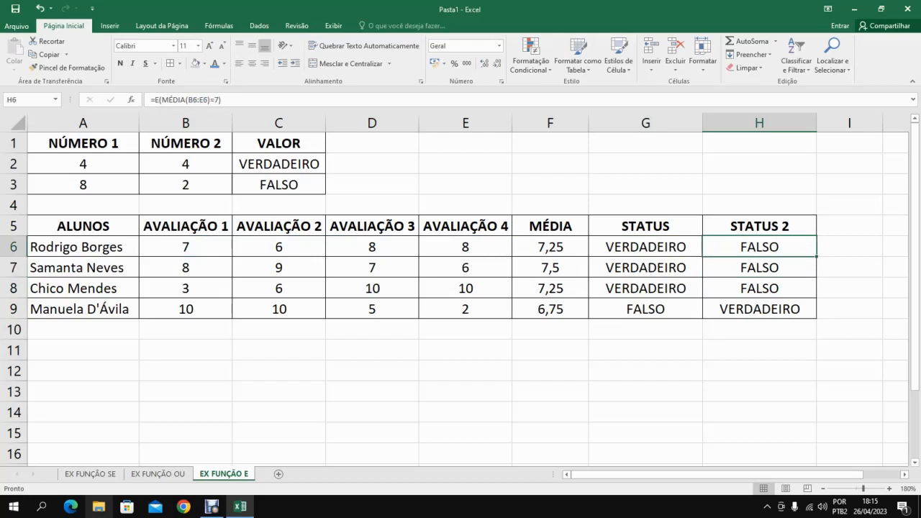
left_click_drag(817, 256, 817, 318)
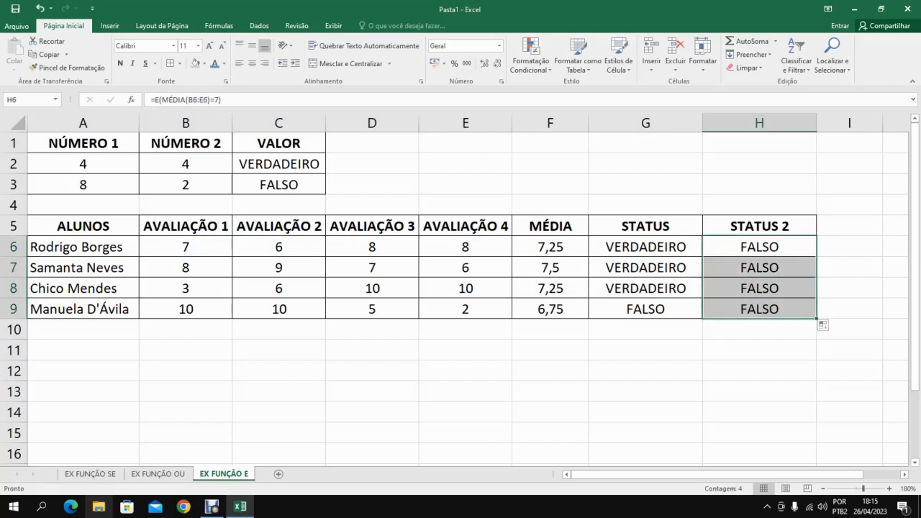
Overwrite the four averages in the MÉDIA column, F6:F9, with the value 7.
left_click(759, 309)
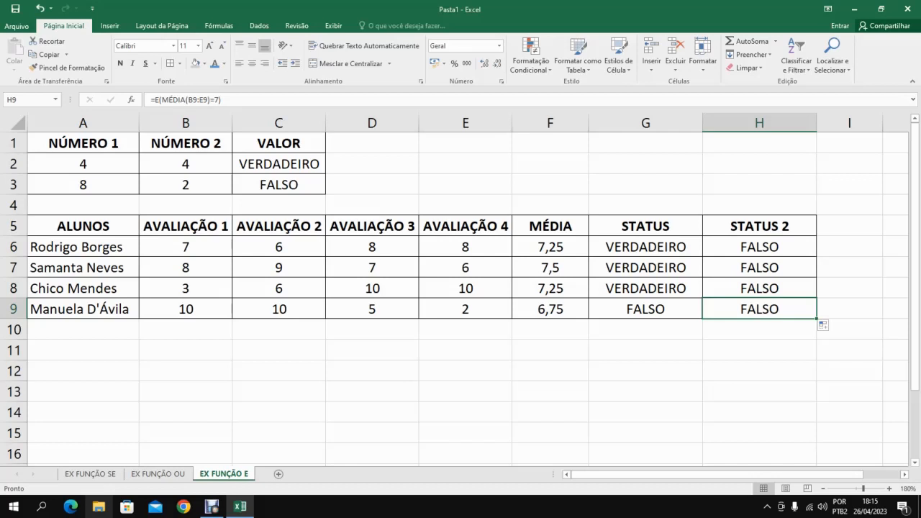
left_click_drag(550, 247, 551, 309)
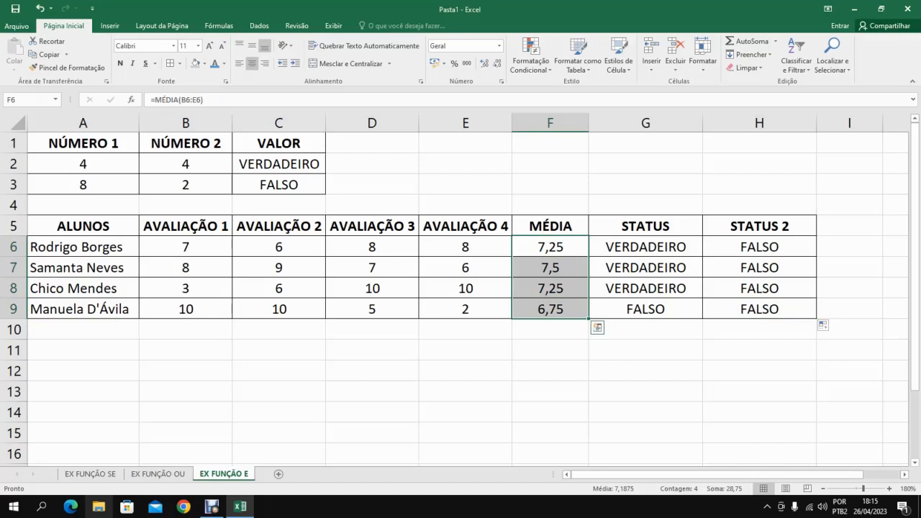
type("7")
key("Return")
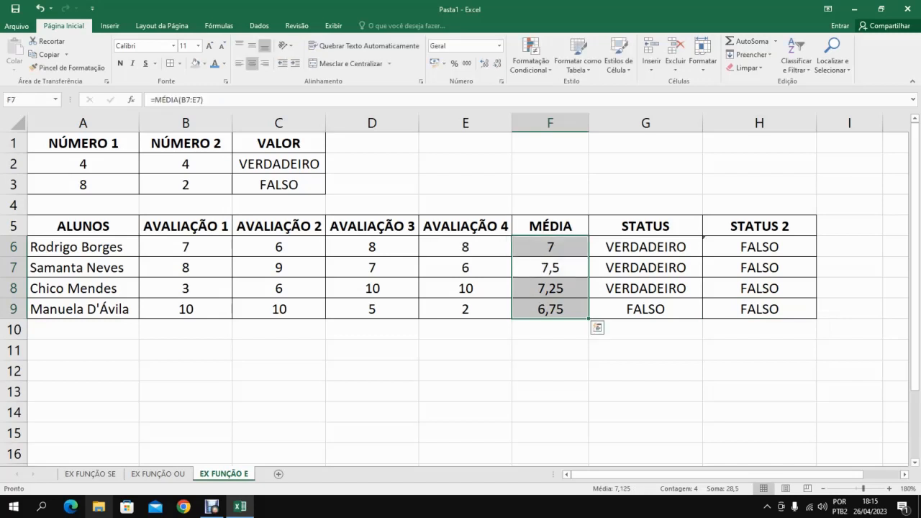
type("7")
key("Return")
type("7")
key("Return")
type("7")
key("Return")
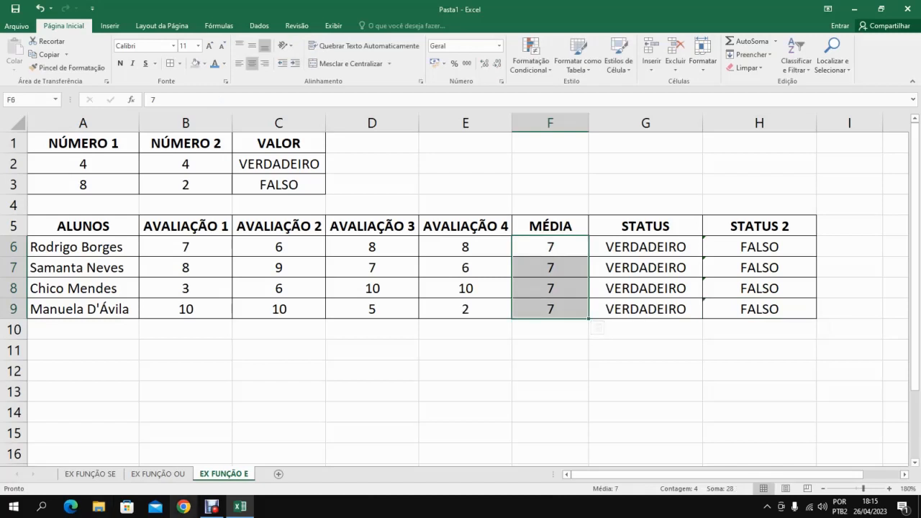
Compare how G6 tests the MÉDIA value in F6 while H6 averages the grades in B6:E6.
key("Right")
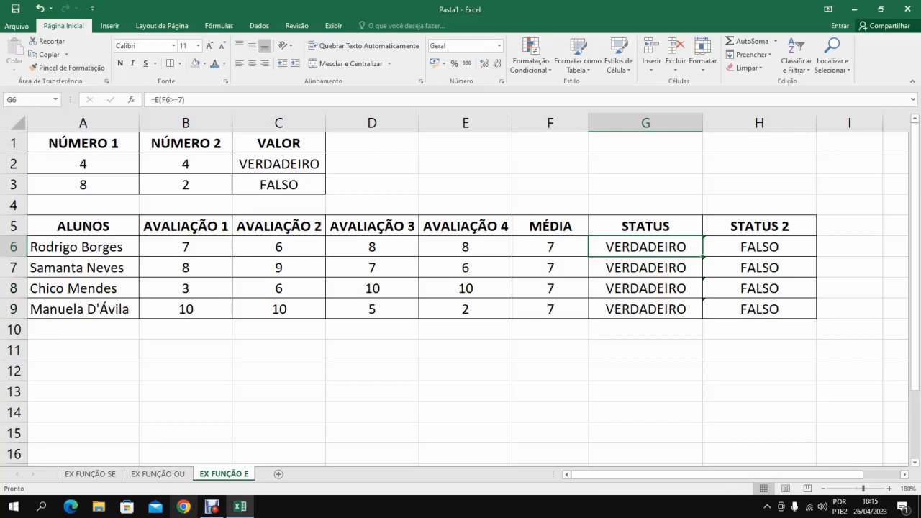
left_click(760, 247)
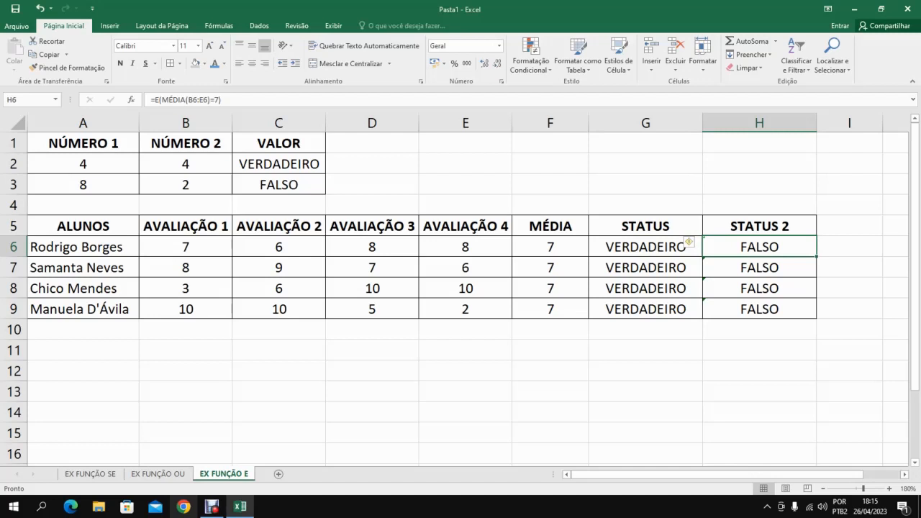
left_click_drag(186, 247, 466, 247)
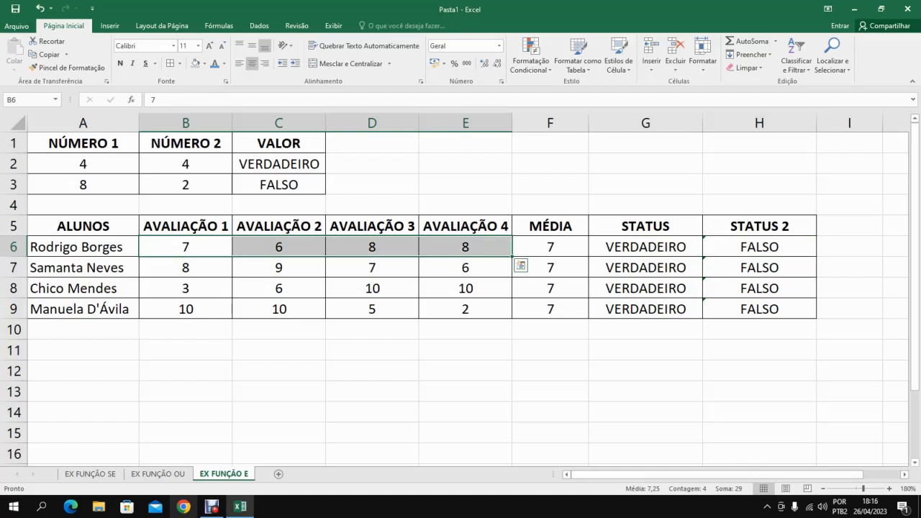
left_click(551, 247)
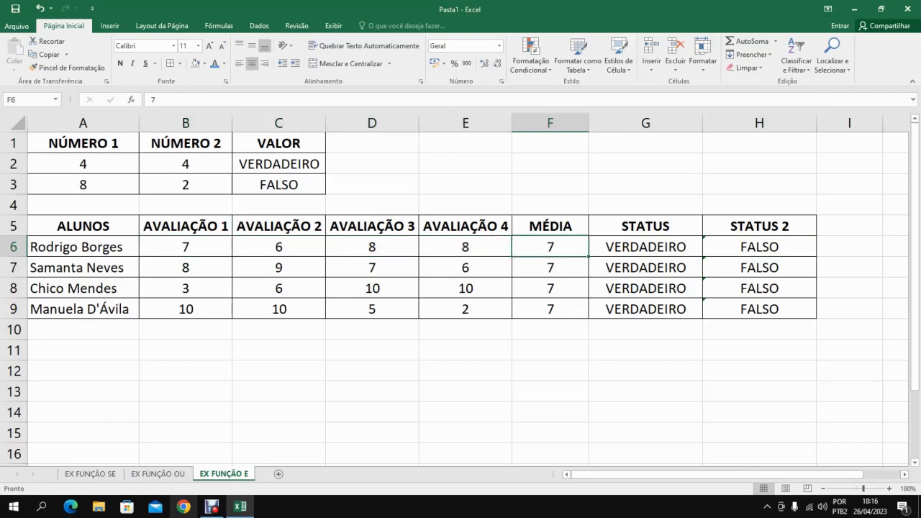
left_click(759, 247)
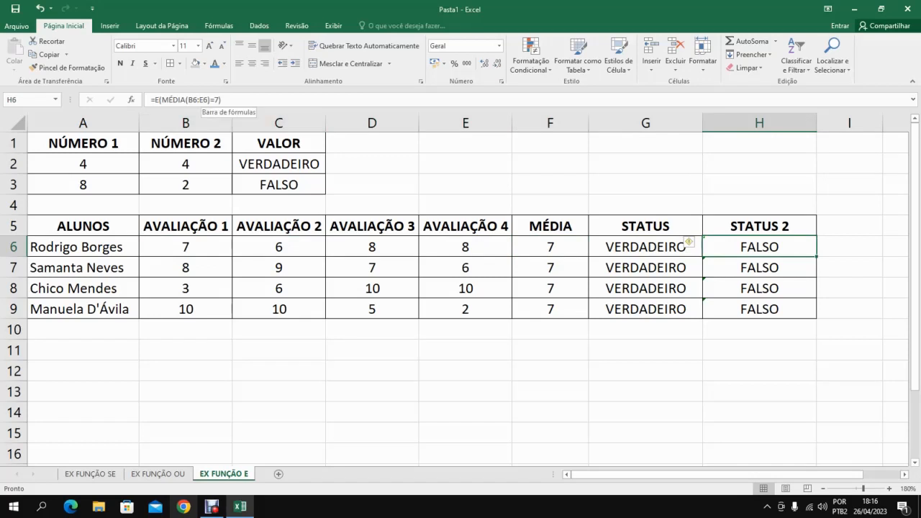
left_click_drag(210, 100, 185, 101)
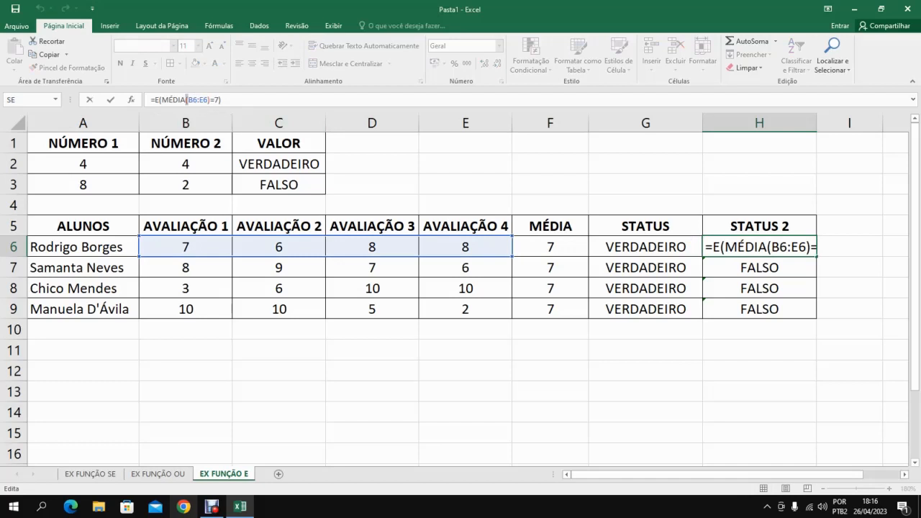
key("Return")
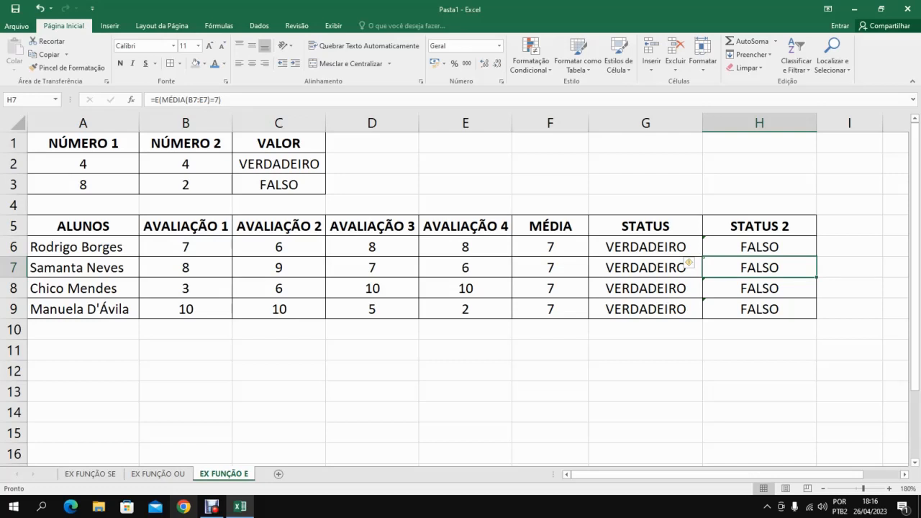
Examine the STATUS 2 results in H6:H9 and compare the H6 formula with the STATUS formula in G6 and its referenced cell.
left_click(760, 247)
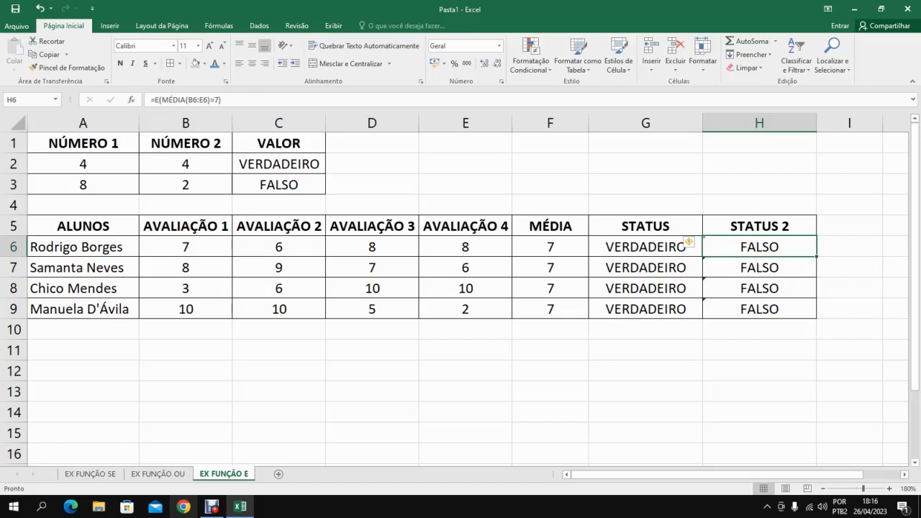
left_click(759, 267)
left_click(760, 247)
key("shift+Down")
key("shift+Down")
key("shift+Down")
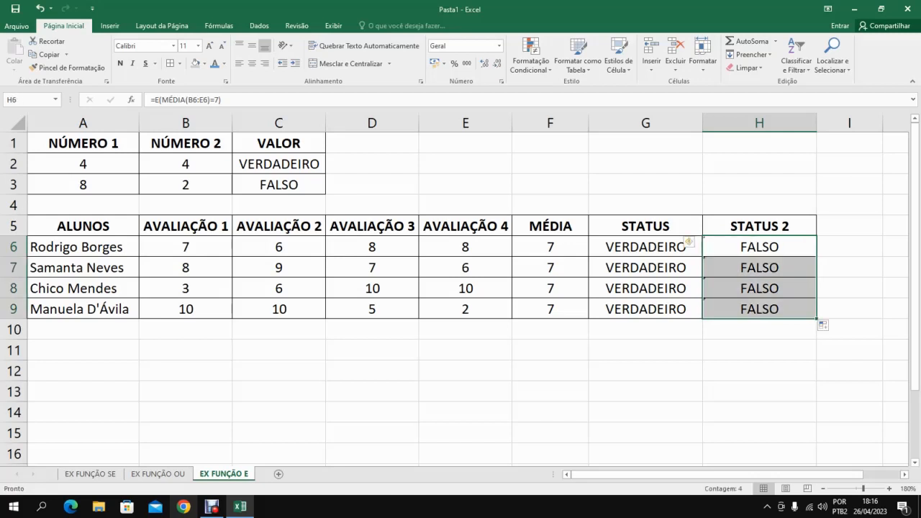
left_click(646, 247)
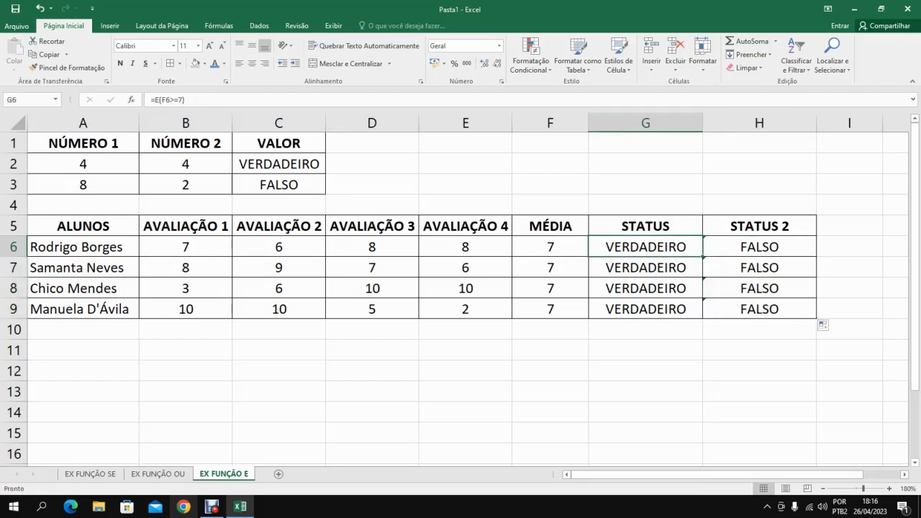
left_click(759, 247)
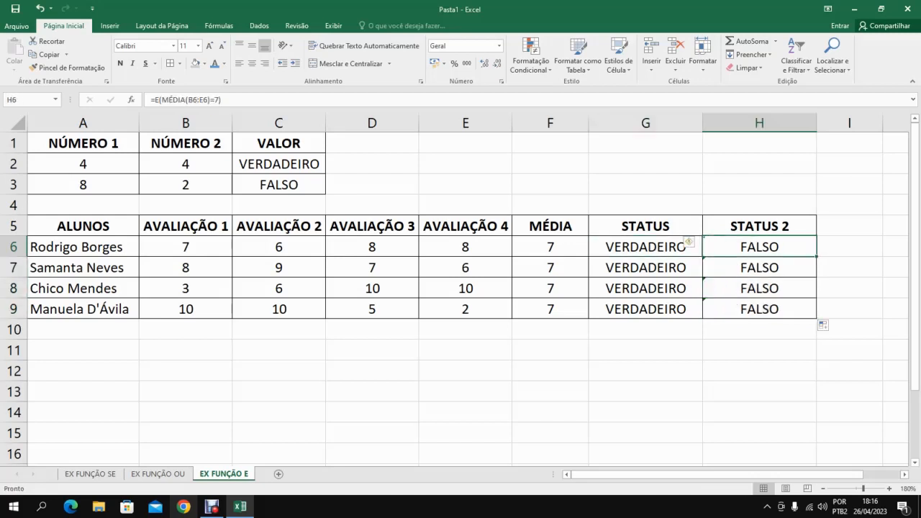
left_click(646, 247)
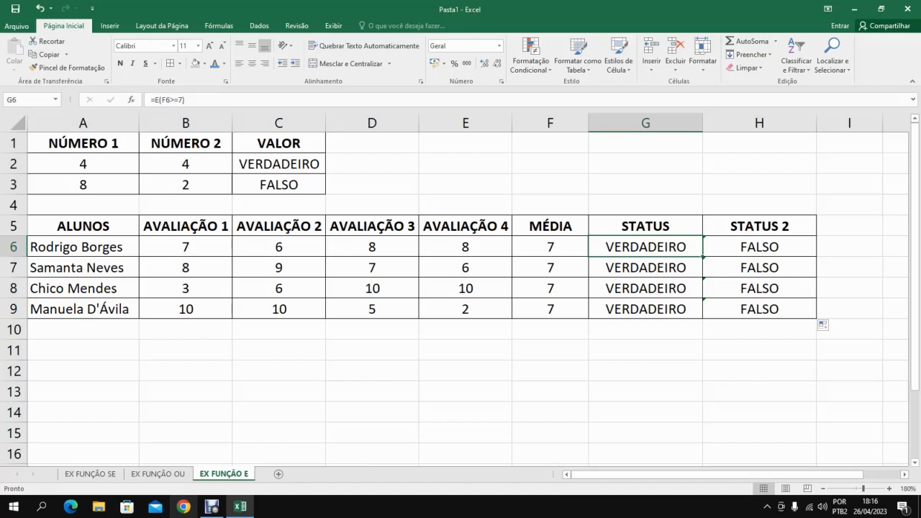
key("F2")
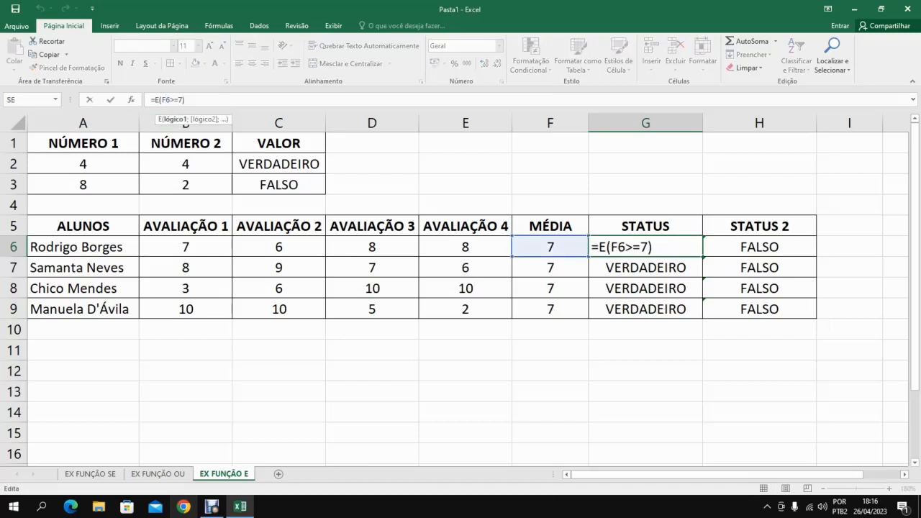
key("Tab")
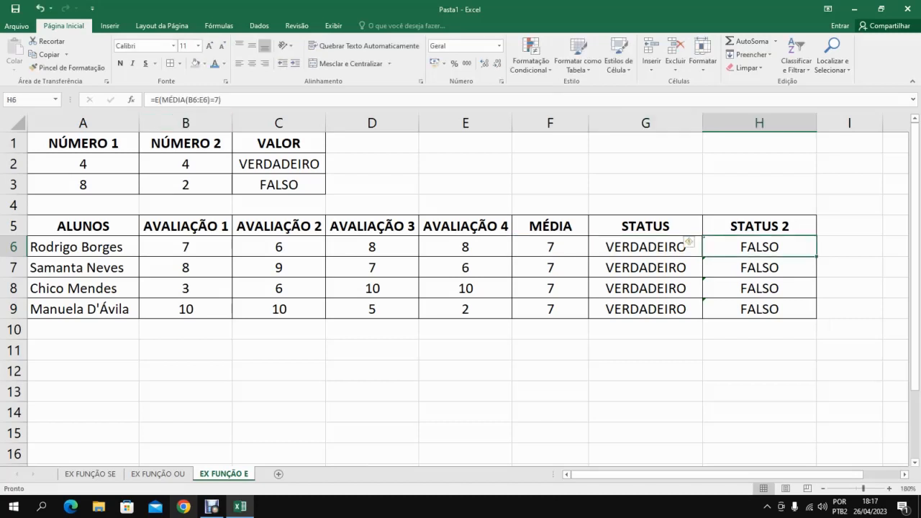